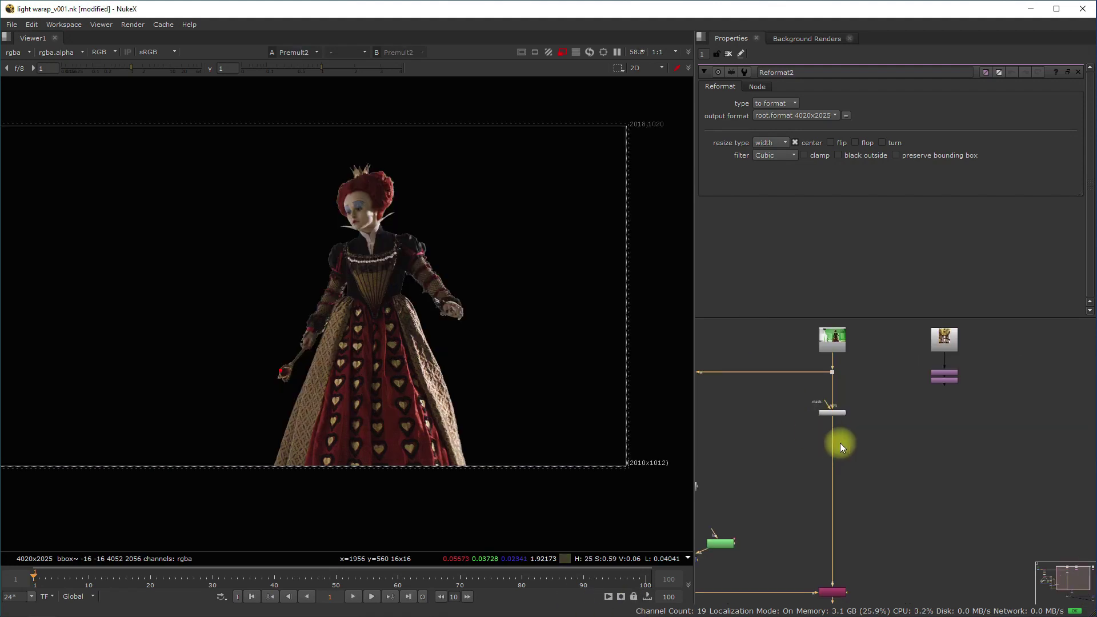
Step: Show the original green-screen plate from Read1 in the viewer
click(829, 339)
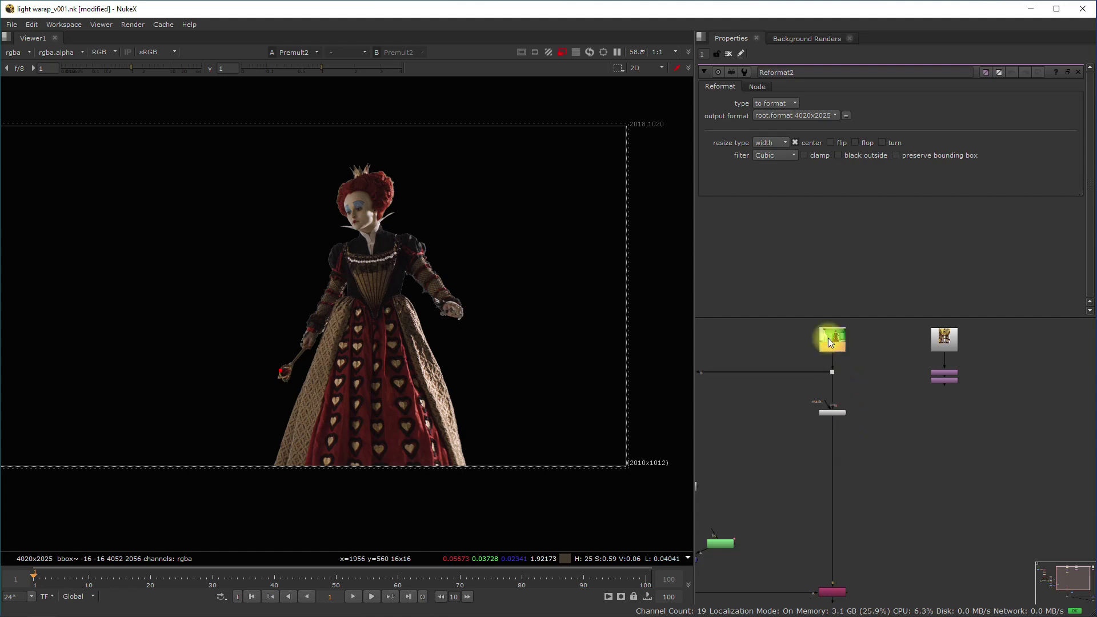
key(1)
middle_drag(882, 437, 936, 407)
click(894, 389)
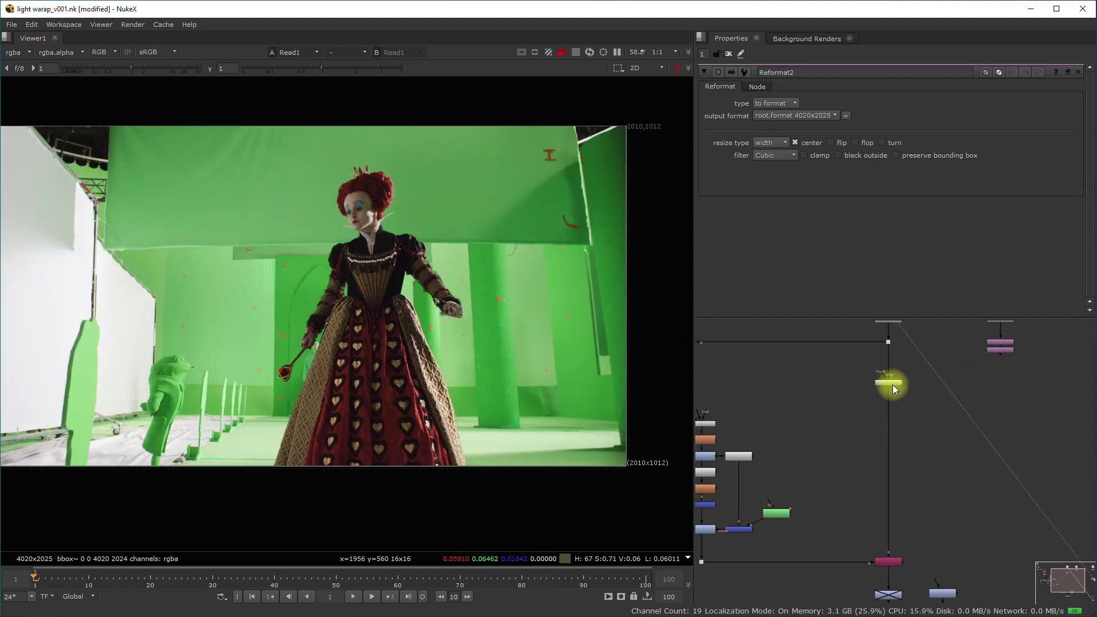
Step: Show the output of Grade2 at the end of the keying branch and check its alpha matte
scroll(811, 397, down, 2)
middle_drag(811, 396, 911, 426)
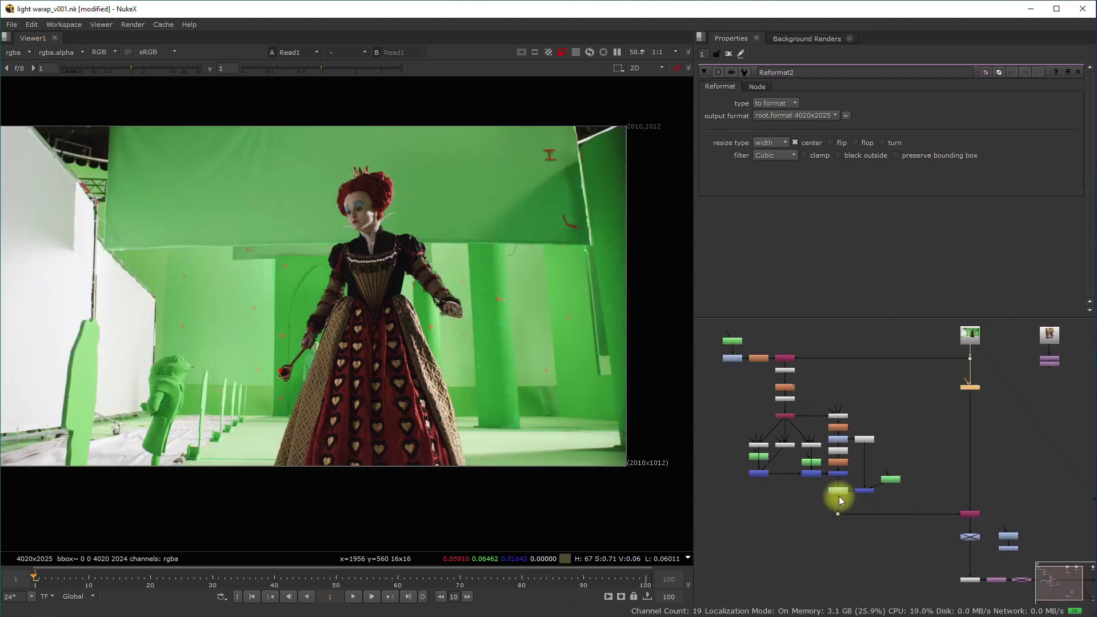
key(1)
key(a)
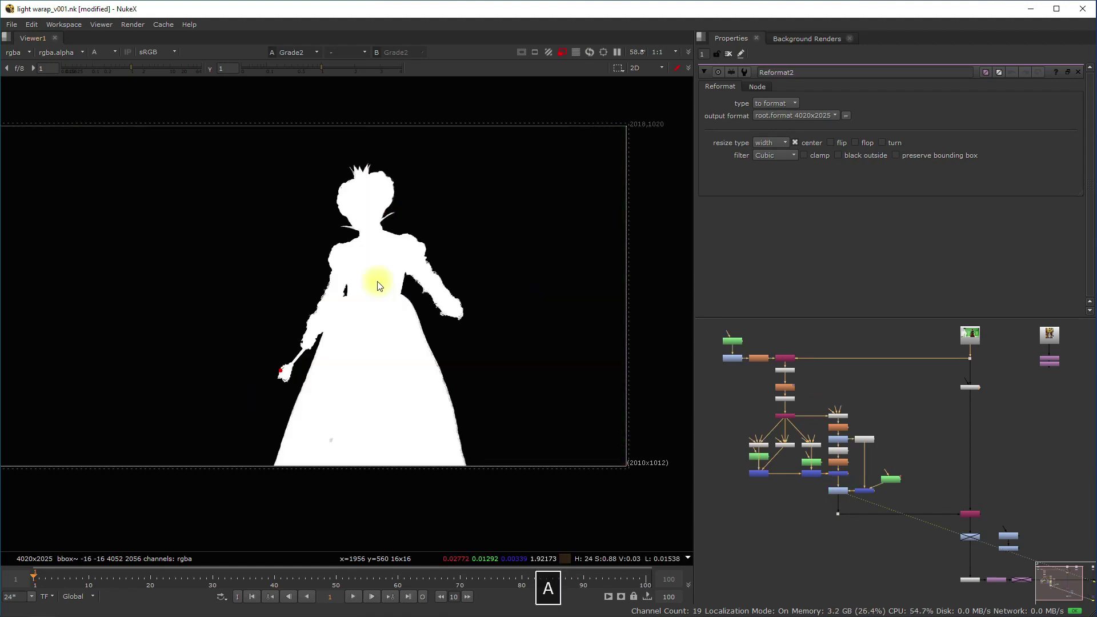
key(a)
key(a)
key(a)
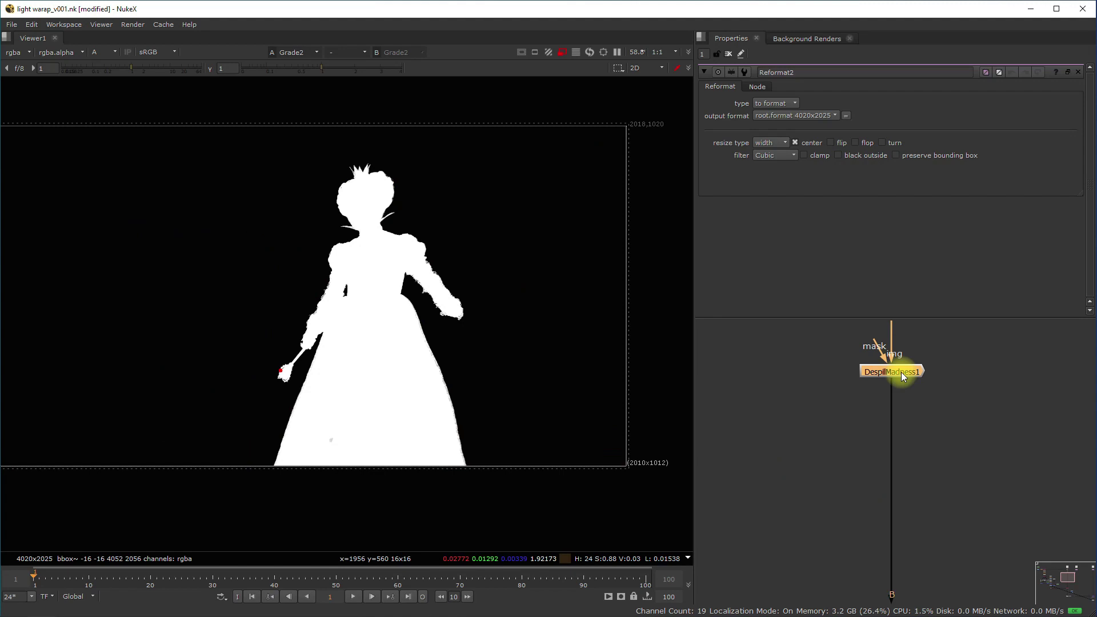
Step: View the DespillMadness1 result in full color, followed by the output of Copy2
key(1)
key(a)
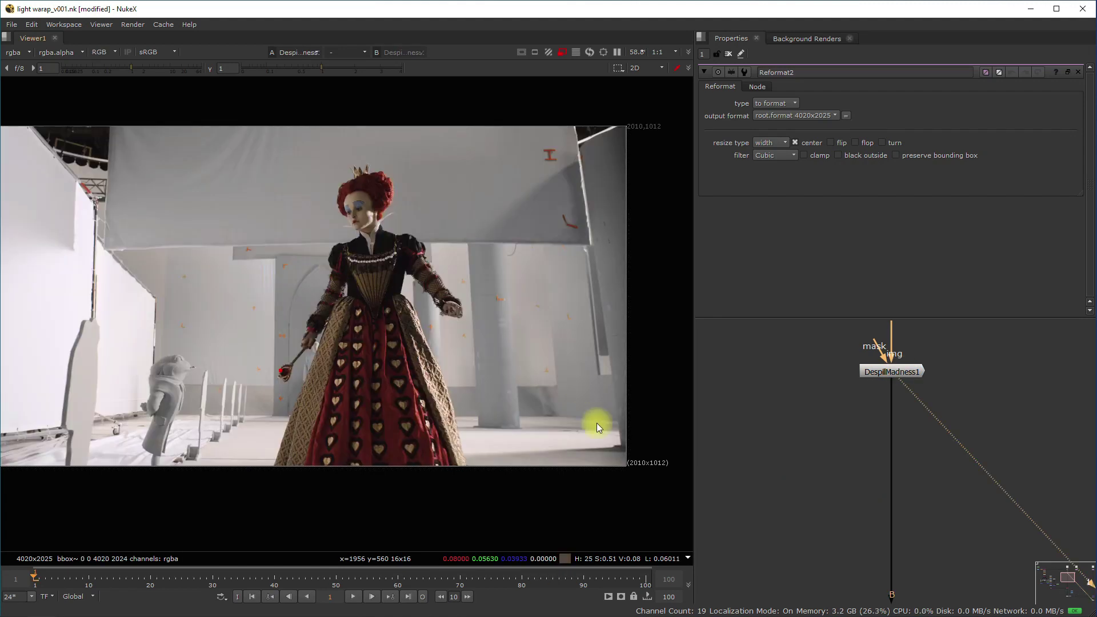
middle_drag(929, 502, 921, 331)
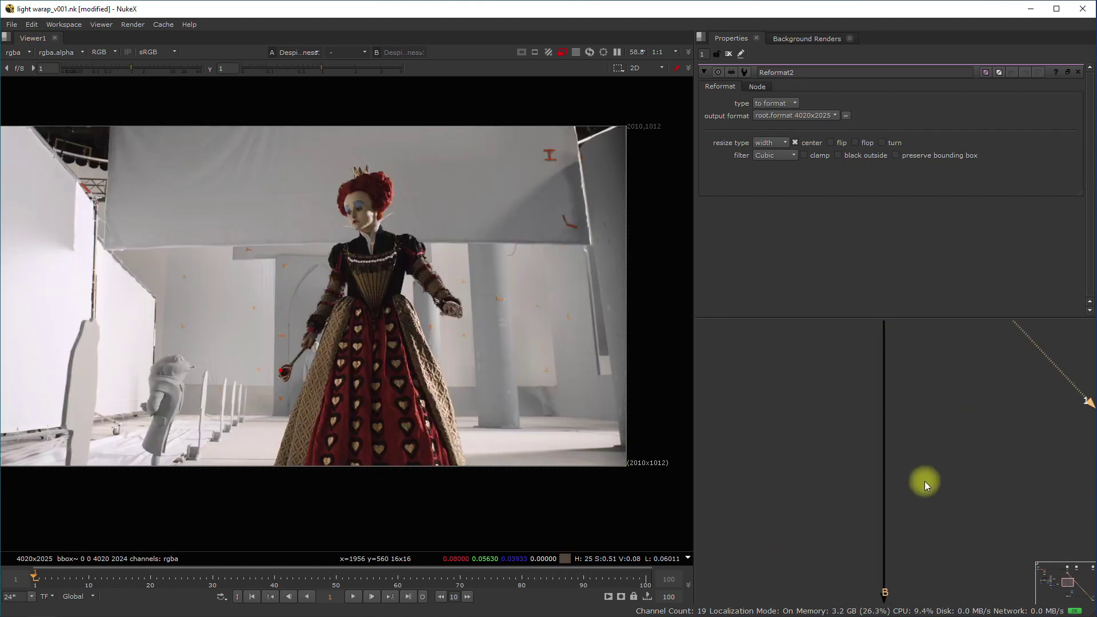
middle_drag(924, 481, 907, 394)
middle_drag(896, 483, 898, 415)
click(893, 450)
key(1)
Step: View the premultiplied foreground at the Premult2 node
middle_drag(923, 573, 887, 427)
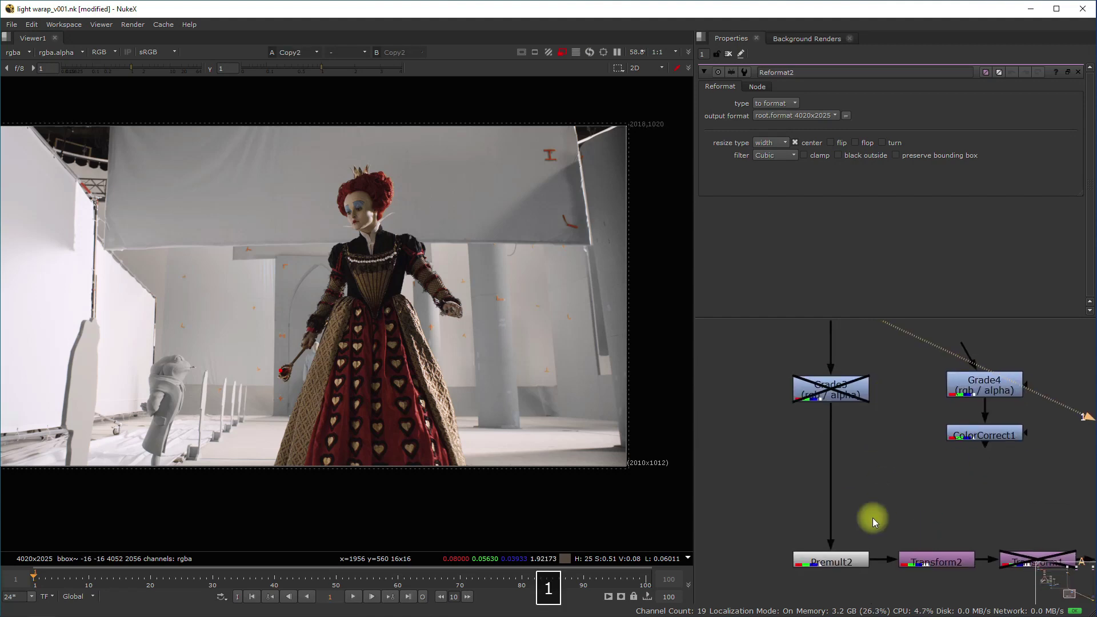
click(843, 561)
key(1)
click(937, 560)
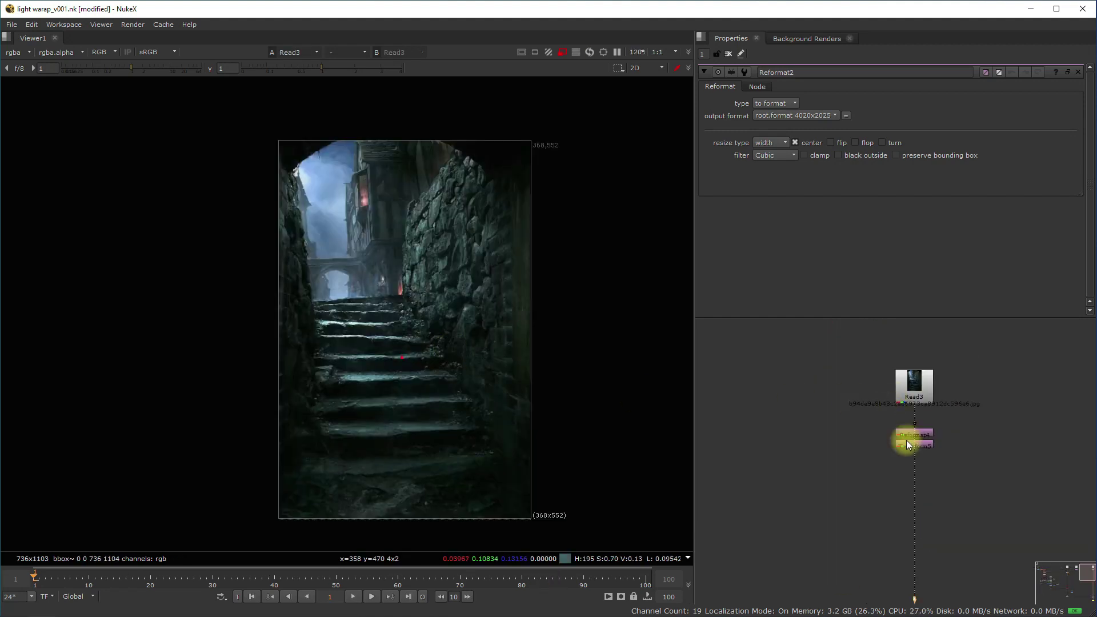
Step: View the stairway background after its Reformat and Transform nodes
key(1)
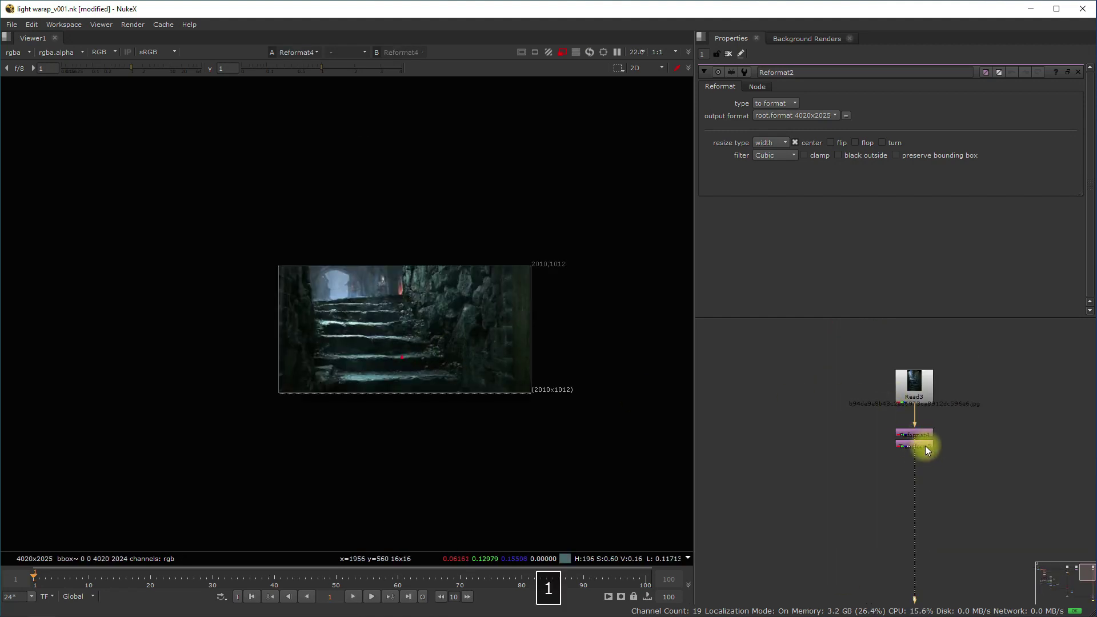
click(925, 446)
key(1)
Step: View the composite at Merge1 and at Reformat2, and examine the figure over the background
middle_drag(933, 489, 925, 313)
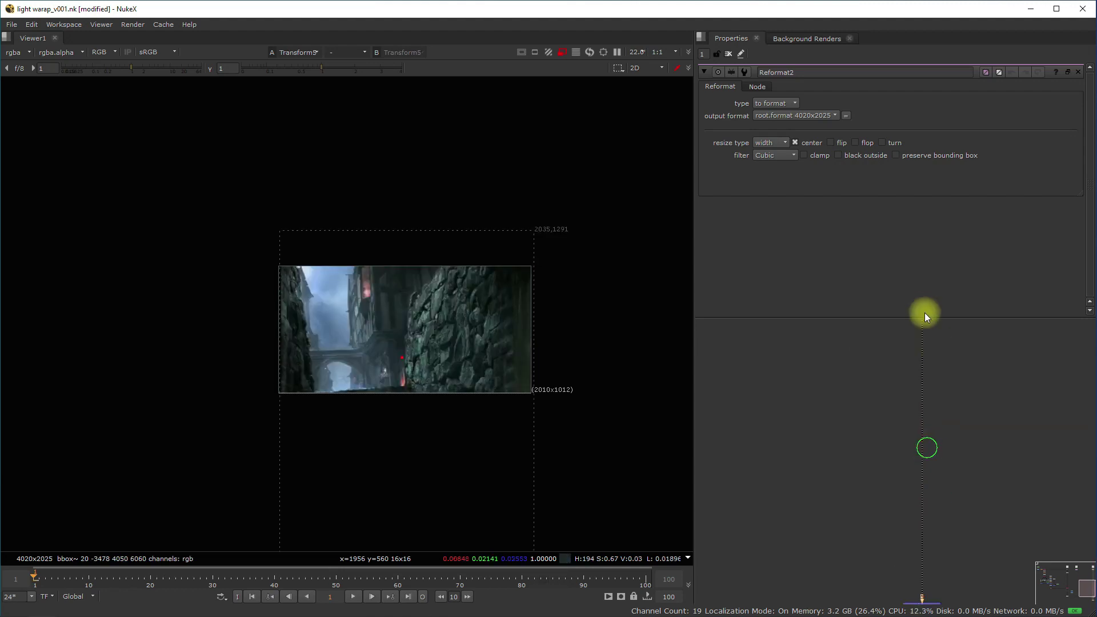
middle_drag(946, 536, 937, 417)
scroll(921, 416, up, 3)
click(926, 409)
key(1)
click(918, 429)
key(1)
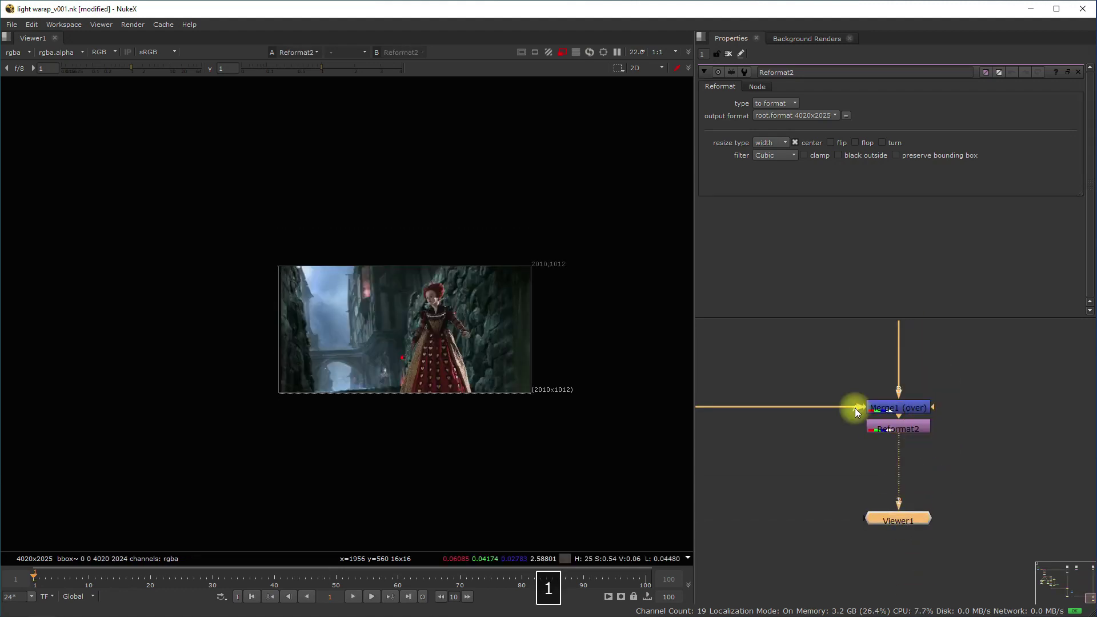
scroll(440, 308, up, 6)
scroll(450, 325, down, 3)
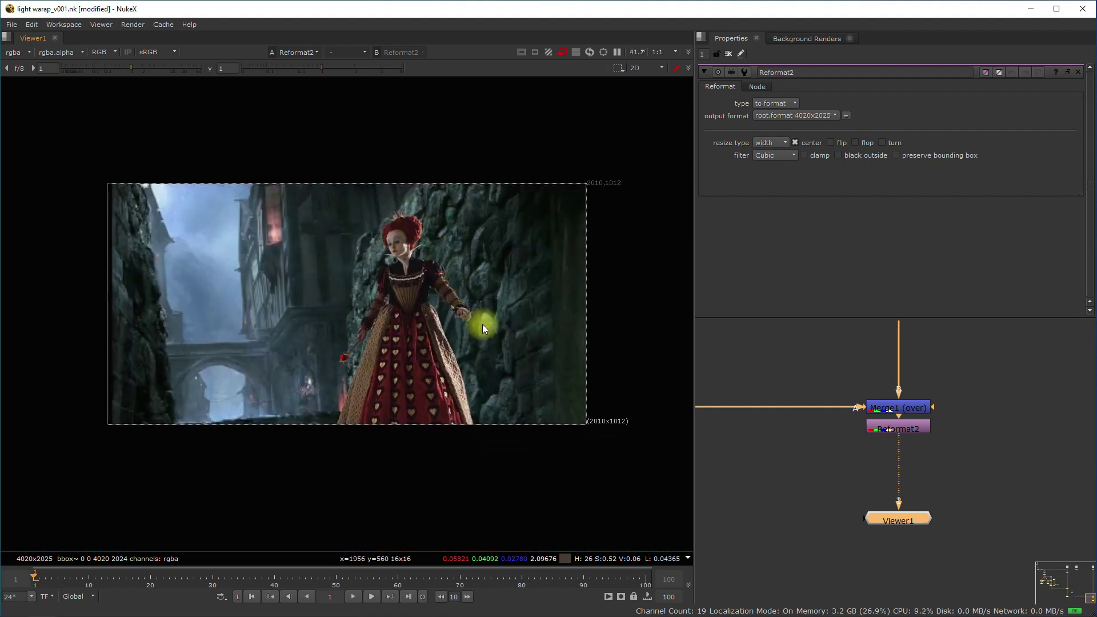
Step: Enable the disabled Grade3 node on the foreground branch and open its properties
scroll(809, 474, down, 2)
middle_drag(806, 446, 1037, 497)
middle_drag(837, 450, 1037, 457)
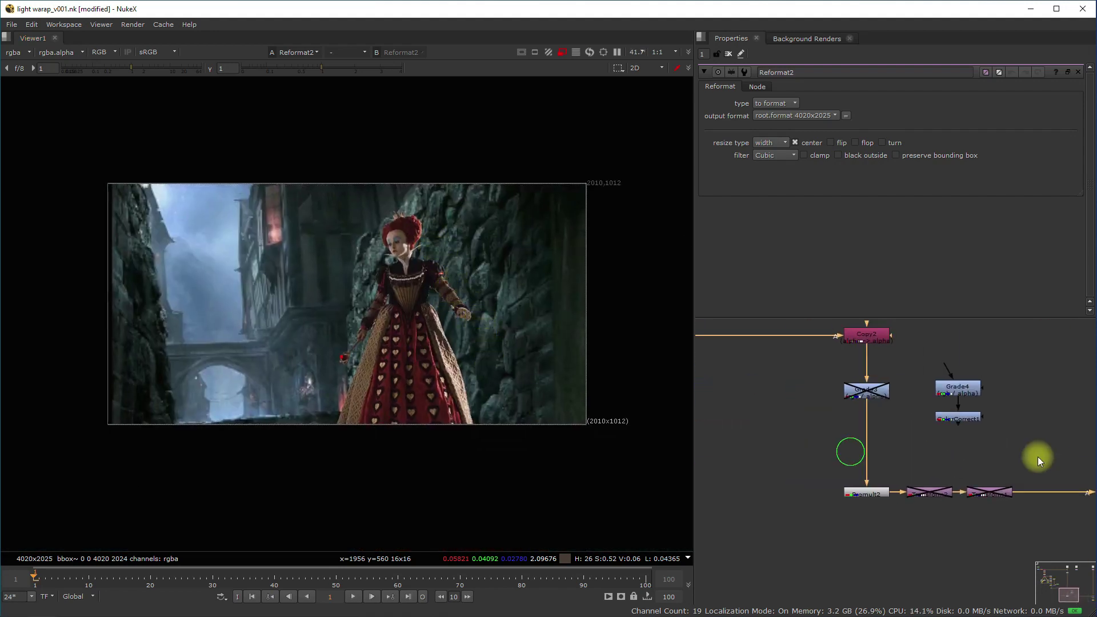
scroll(911, 403, up, 3)
click(843, 364)
key(d)
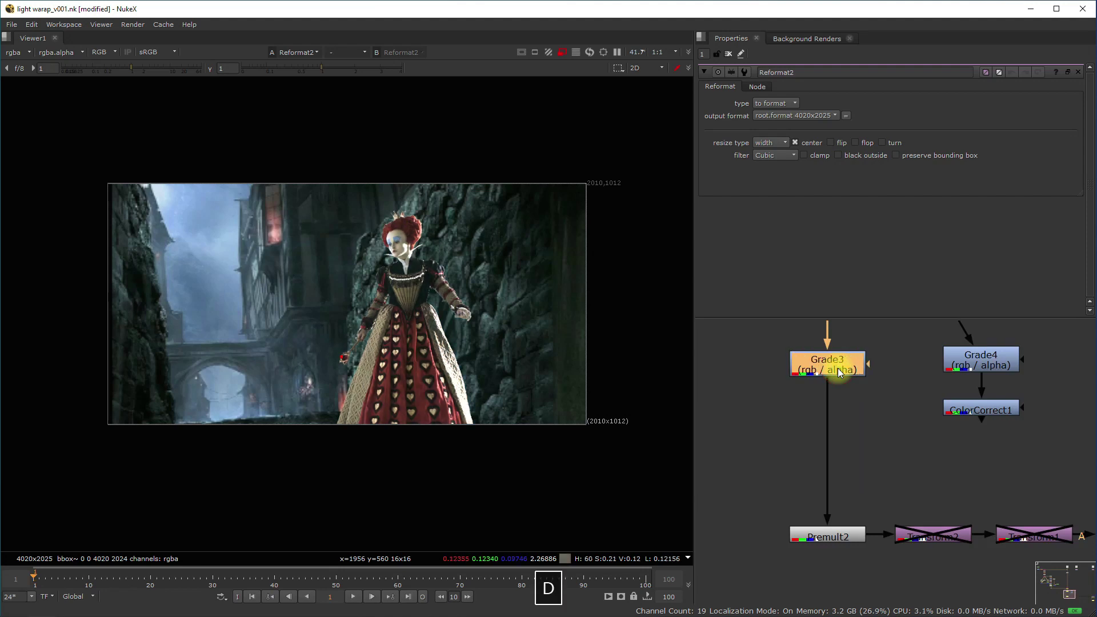
double_click(843, 364)
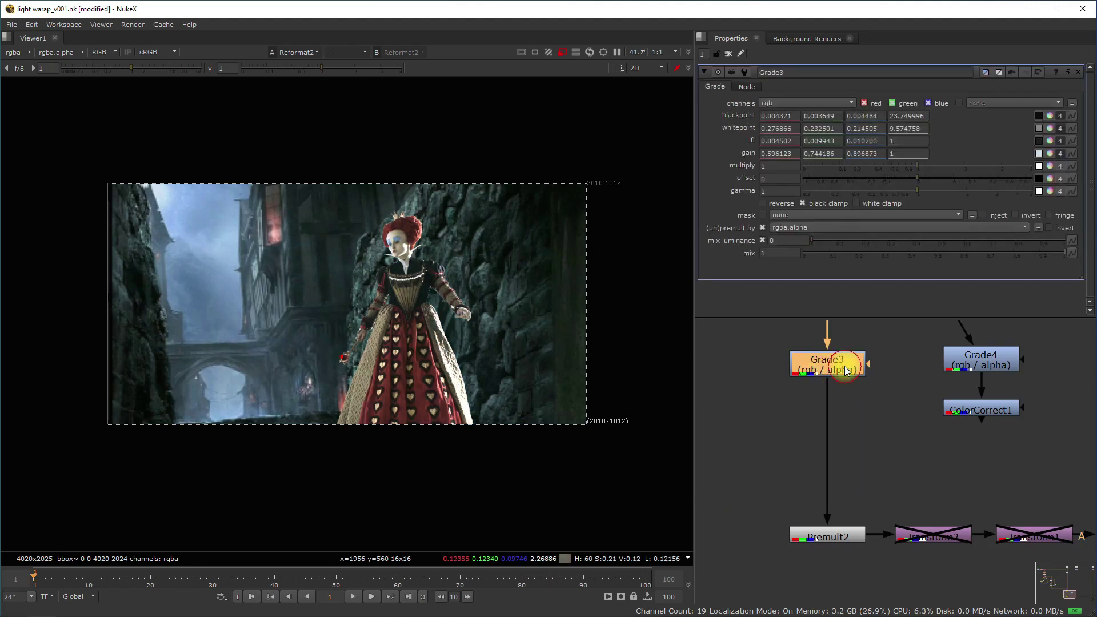
click(903, 150)
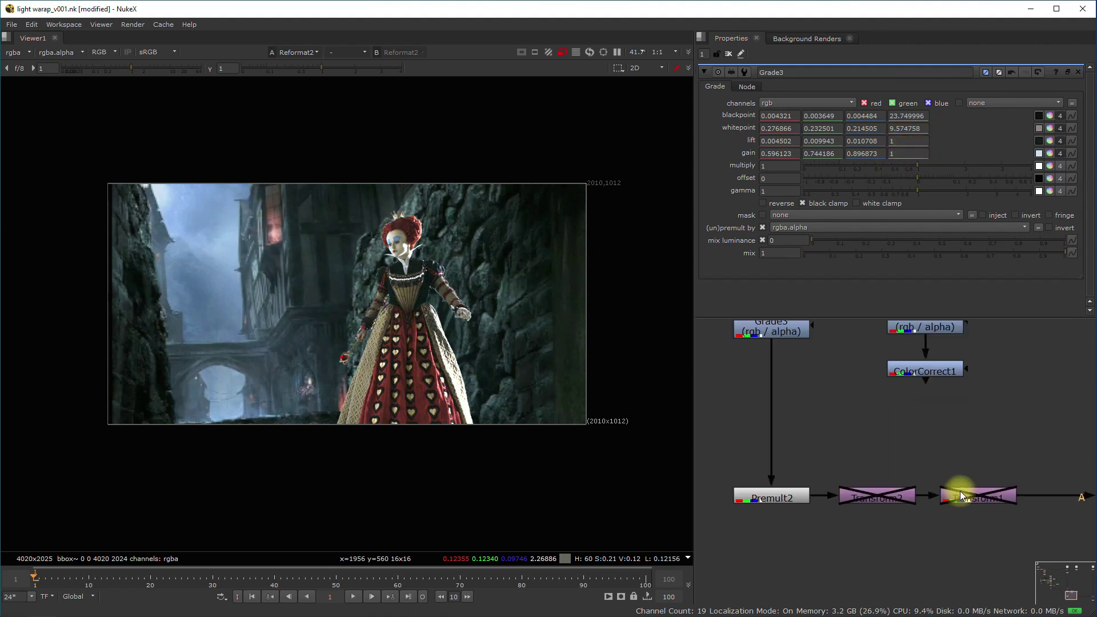
scroll(956, 487, down, 3)
middle_drag(973, 415, 875, 461)
drag(905, 495, 905, 395)
click(826, 412)
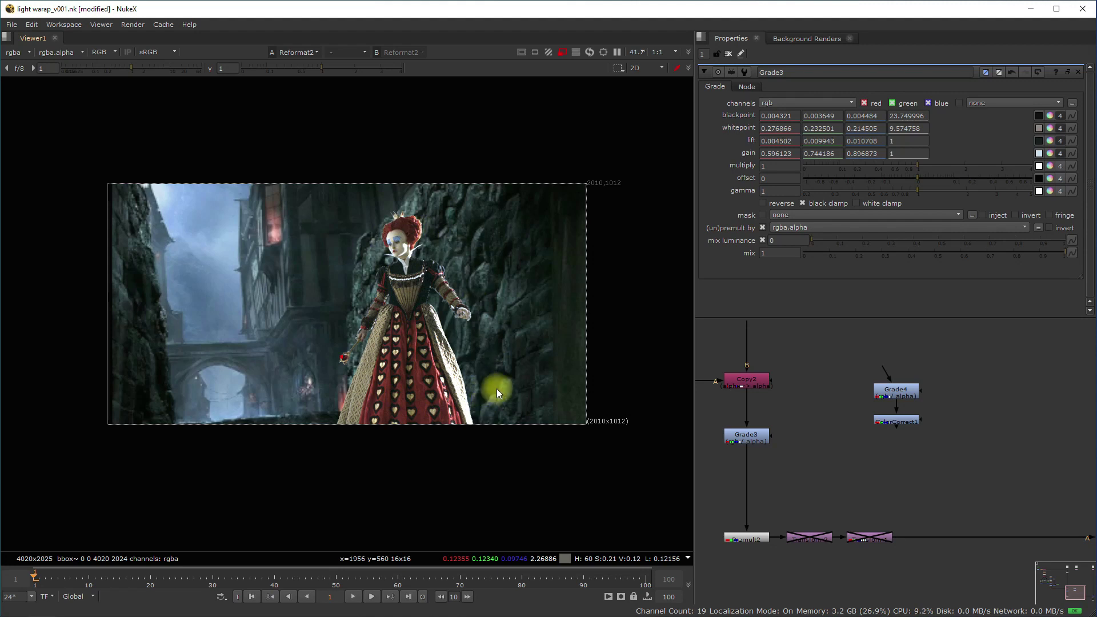
Step: Examine the figure's edges against the background in close-up around the sleeve, shoulder, hair and crown
scroll(826, 460, down, 1)
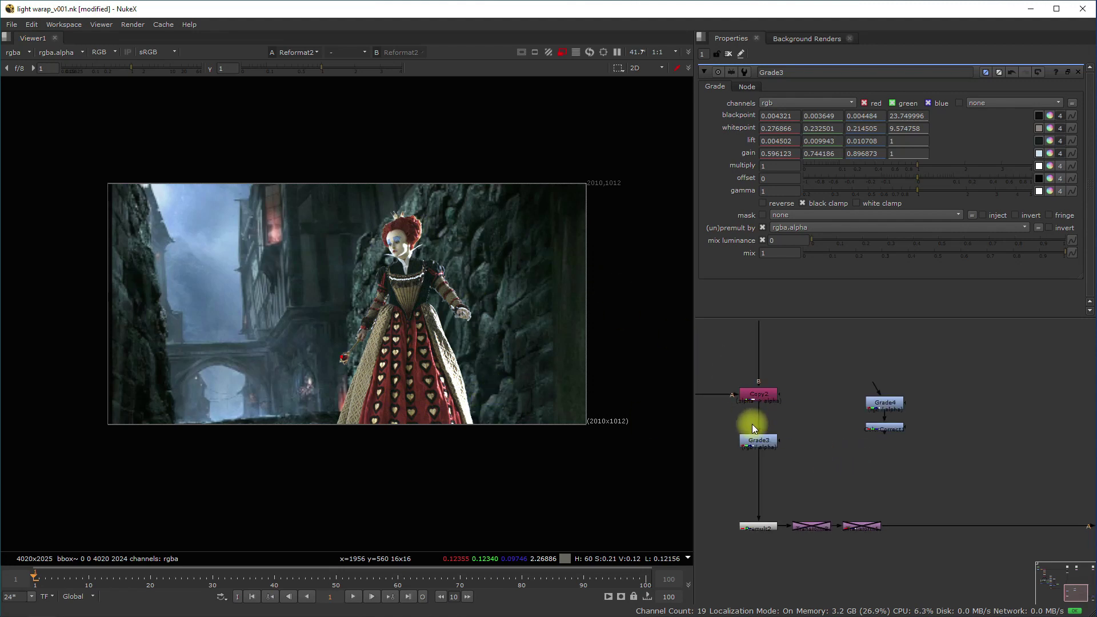
scroll(471, 280, up, 10)
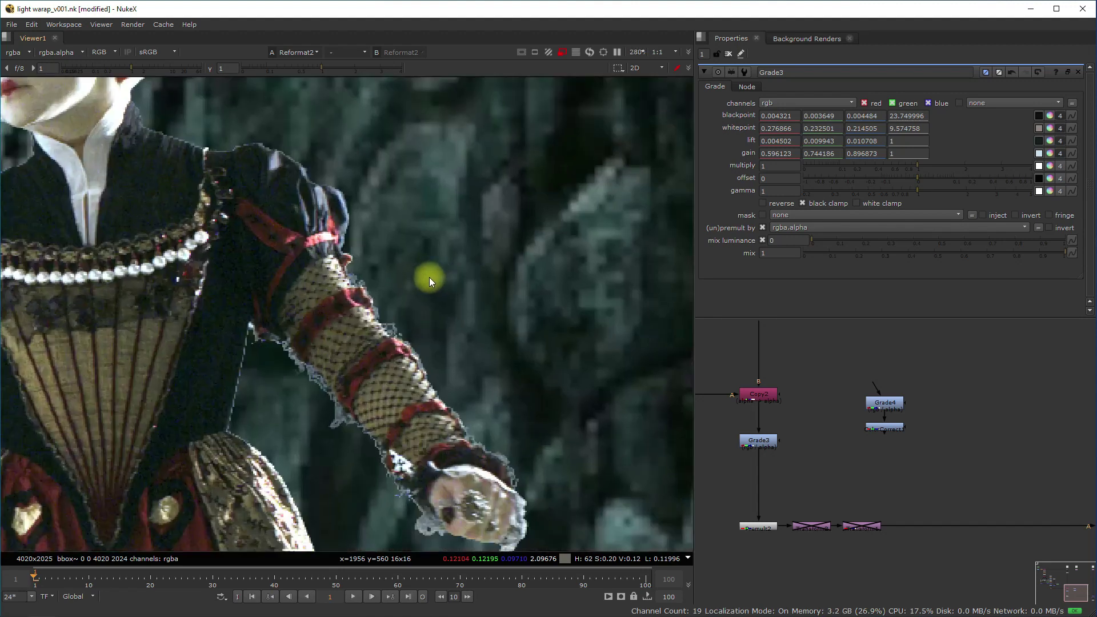
scroll(434, 394, down, 4)
scroll(355, 397, up, 7)
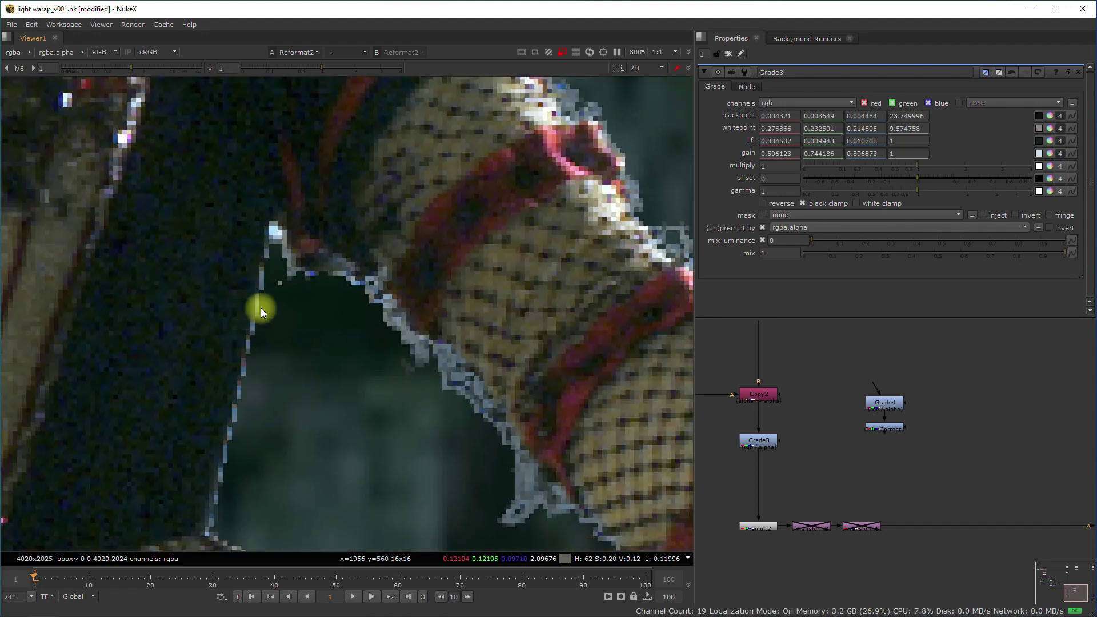
scroll(366, 251, down, 8)
scroll(456, 257, up, 6)
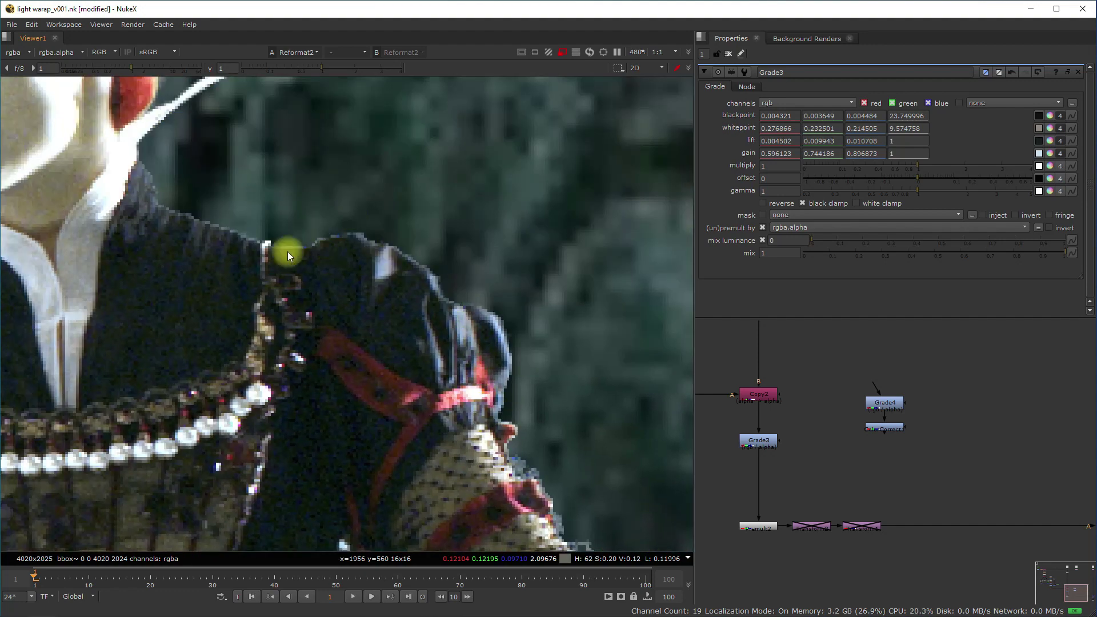
scroll(286, 252, down, 5)
scroll(469, 225, up, 5)
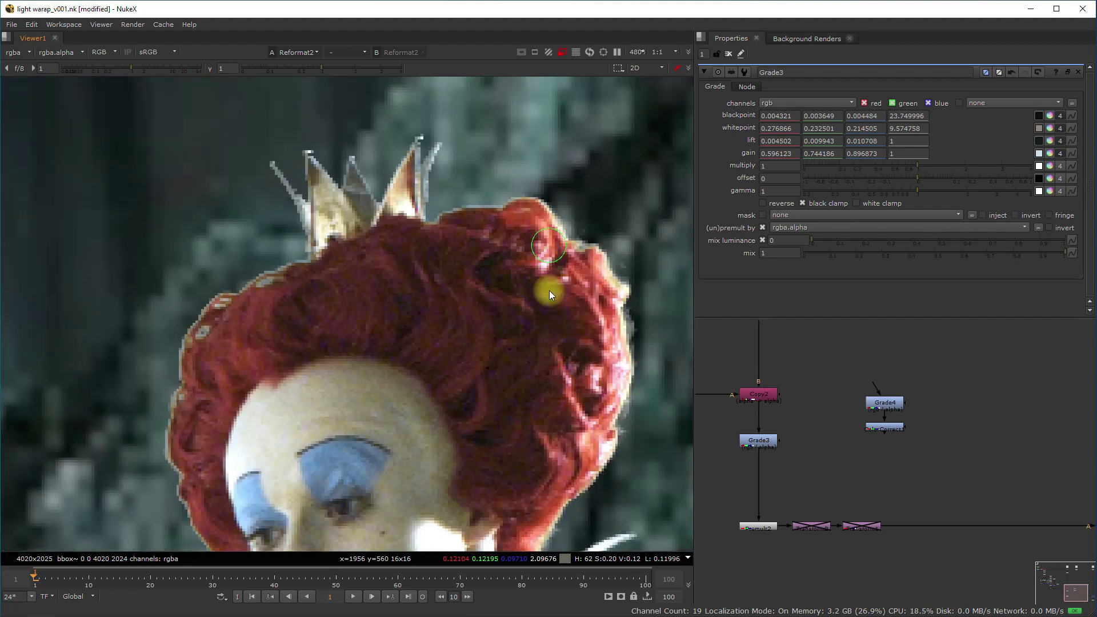
scroll(363, 187, down, 10)
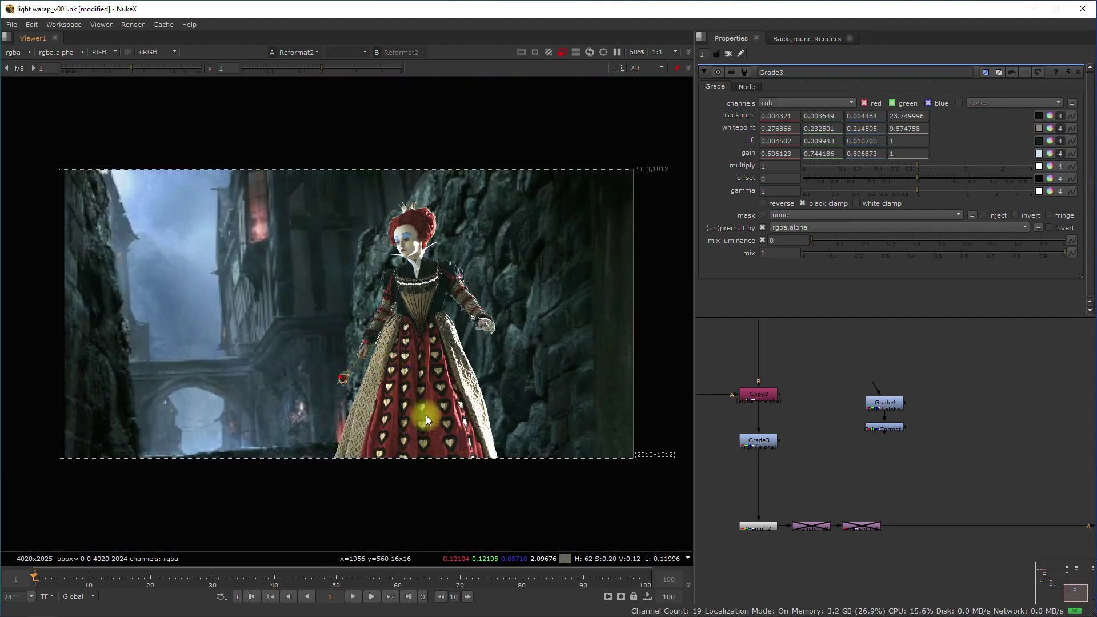
Step: Add an EdgeBlur node in the empty graph area near the merge
scroll(897, 526, down, 2)
middle_drag(960, 512, 810, 505)
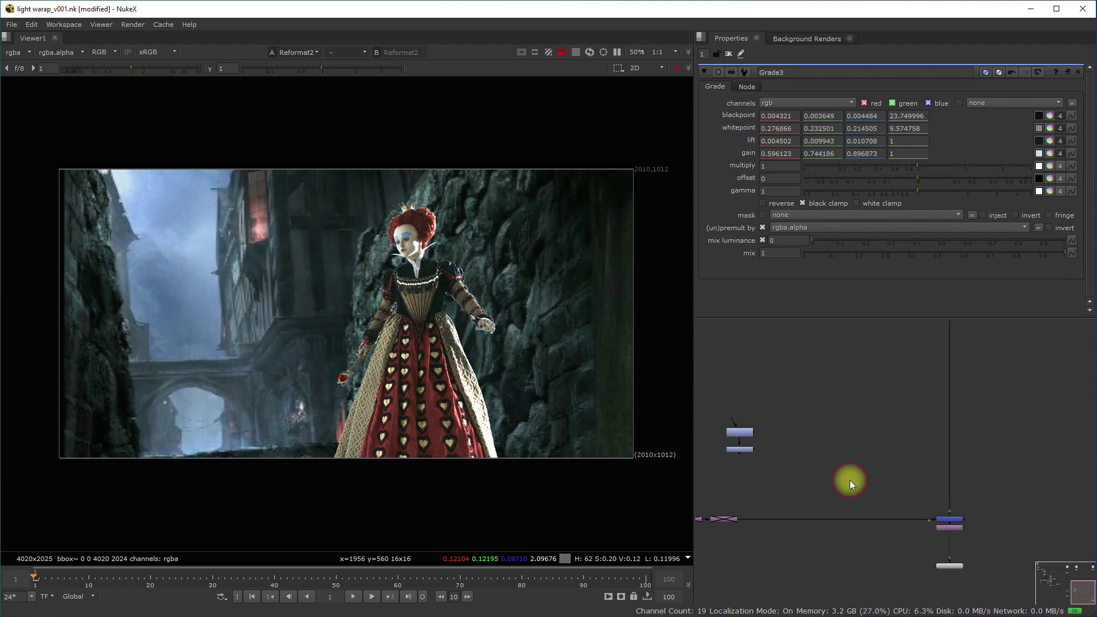
key(Tab)
text(edge)
key(Return)
scroll(894, 455, up, 6)
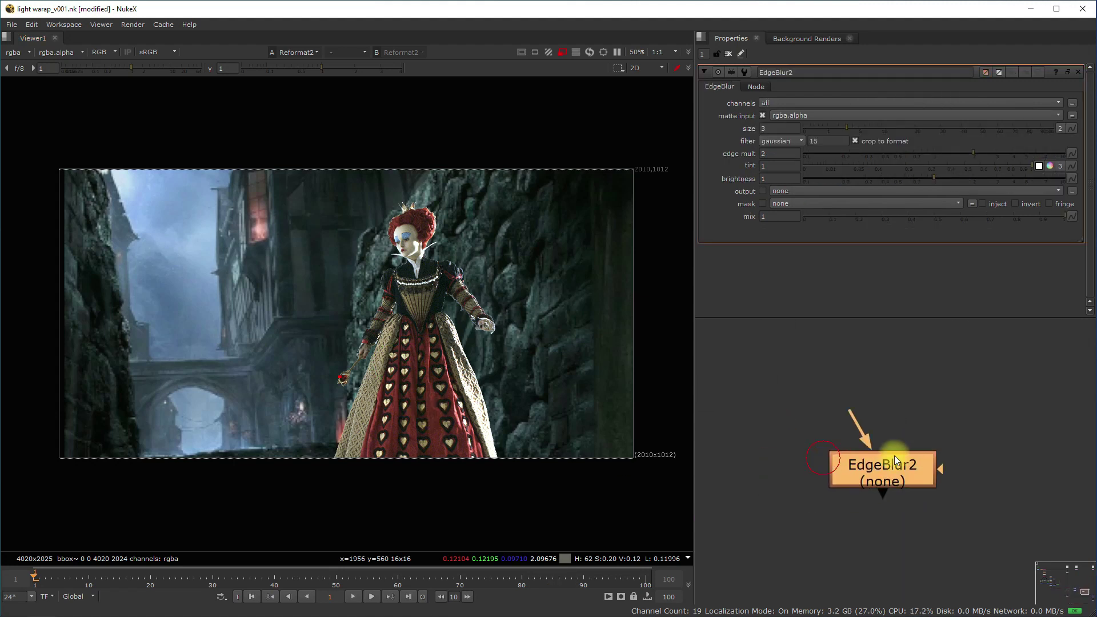
middle_drag(893, 455, 876, 450)
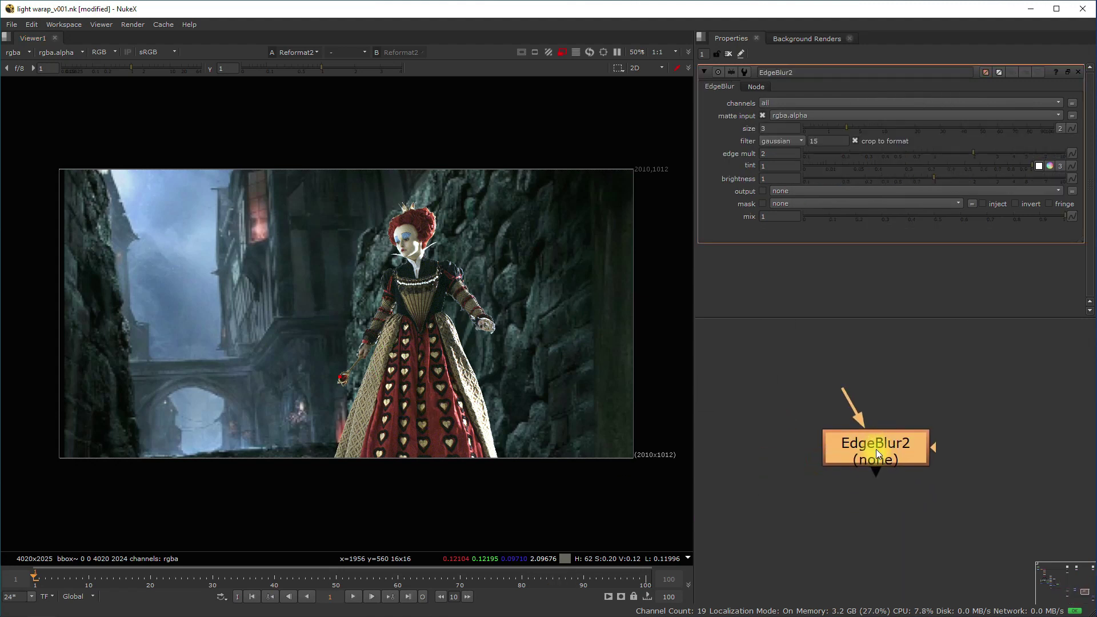
Step: Review the EdgeBlur node's size, tint, brightness, output, mask, channels and matte input settings
click(775, 128)
click(775, 165)
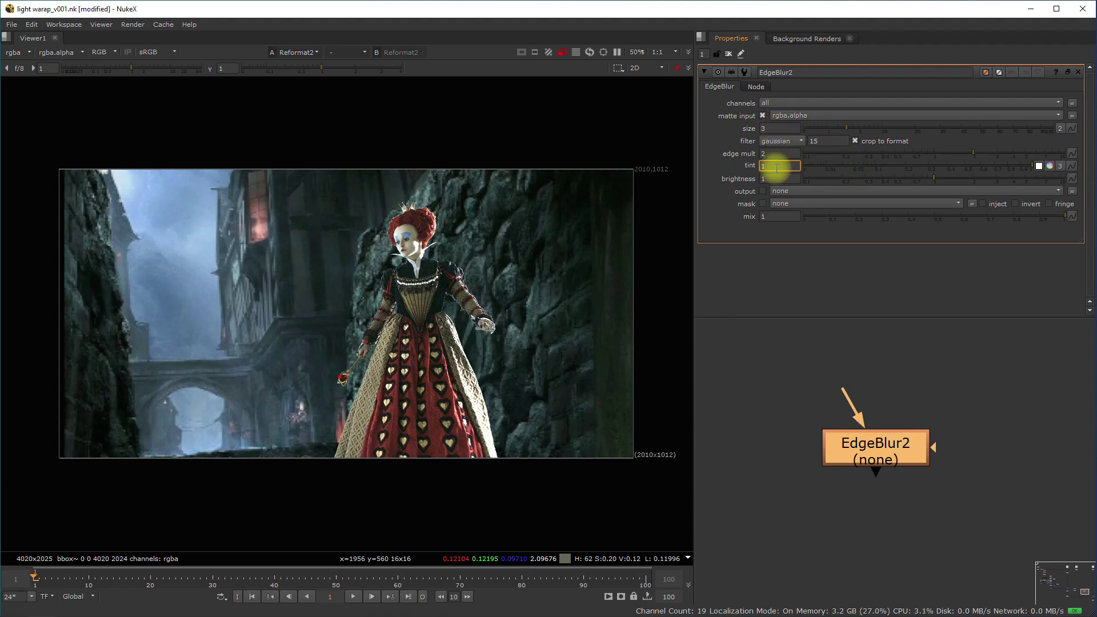
click(771, 178)
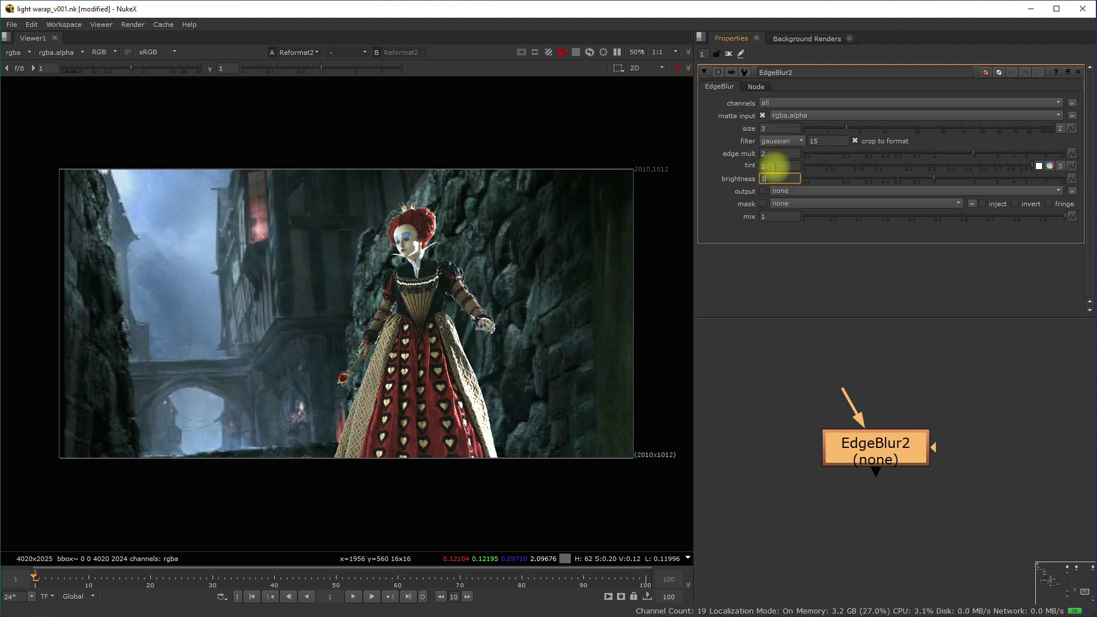
click(800, 189)
click(799, 192)
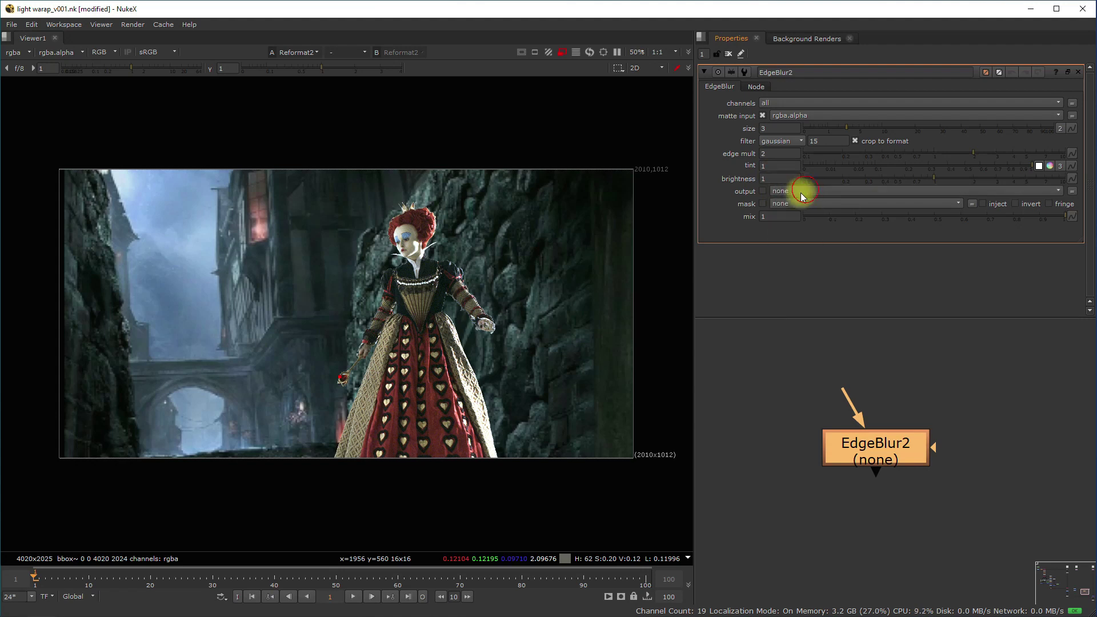
click(797, 204)
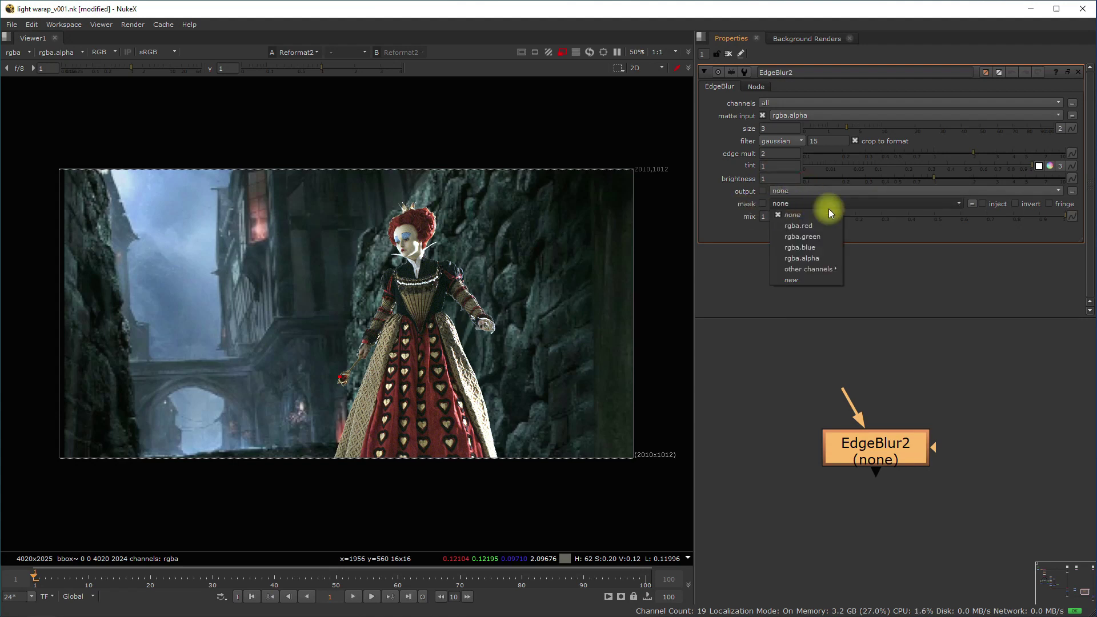
click(784, 105)
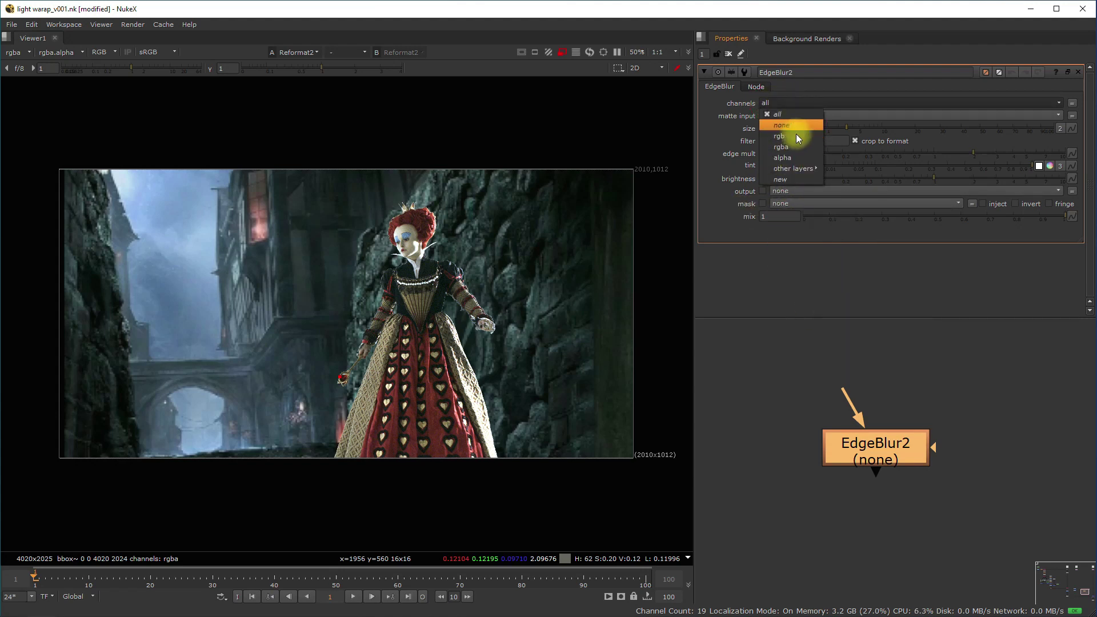
click(791, 117)
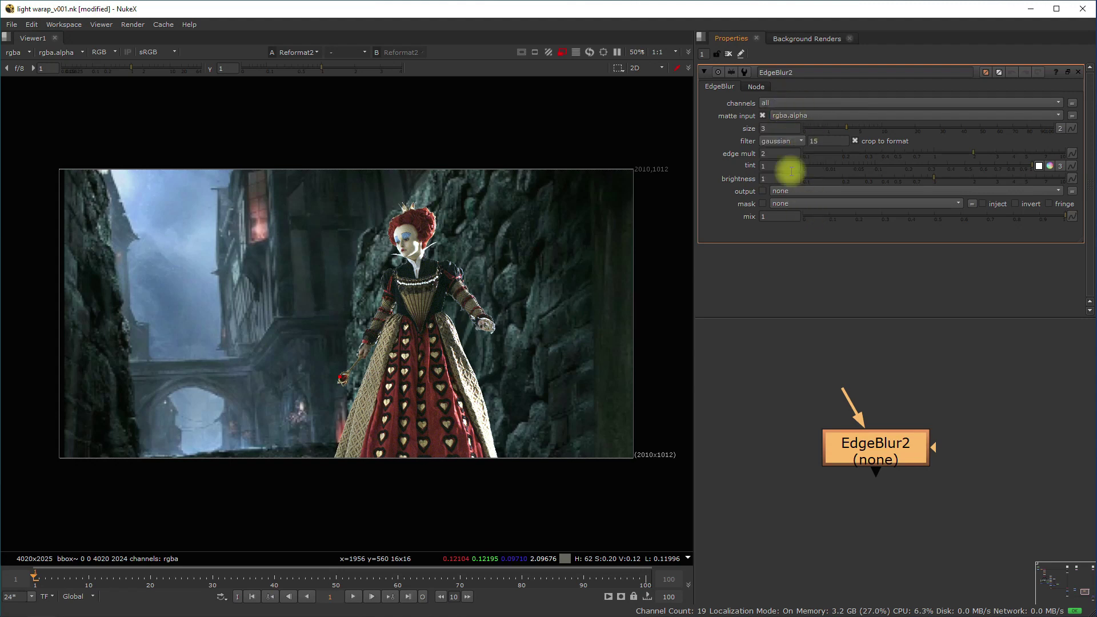
Step: Insert the EdgeBlur node into the foreground connection feeding the merge's A input
scroll(845, 436, down, 8)
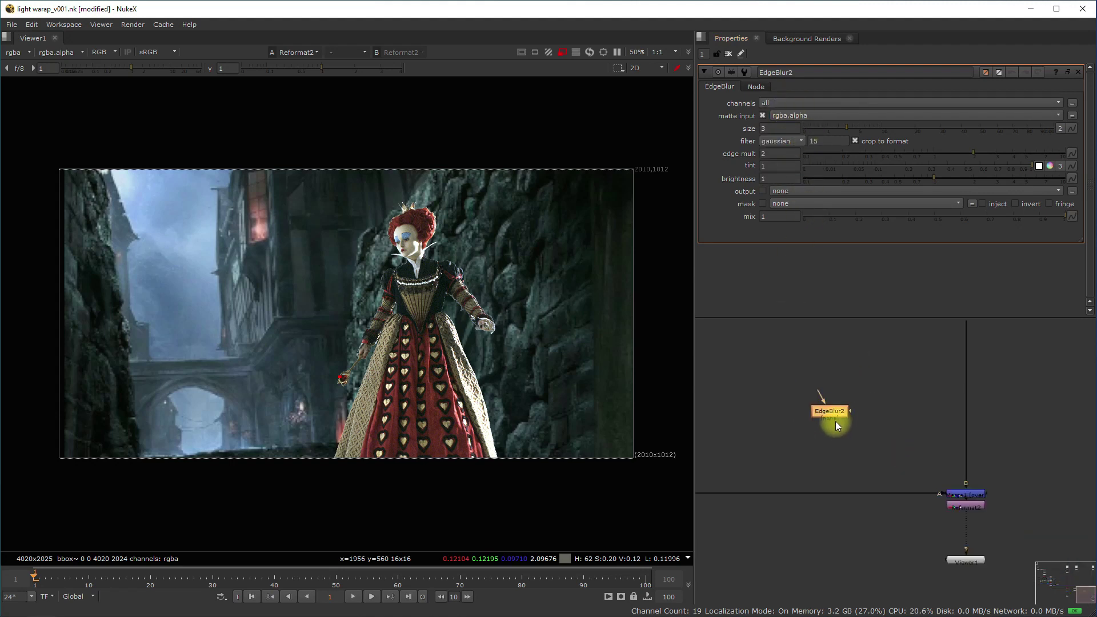
drag(839, 417, 803, 398)
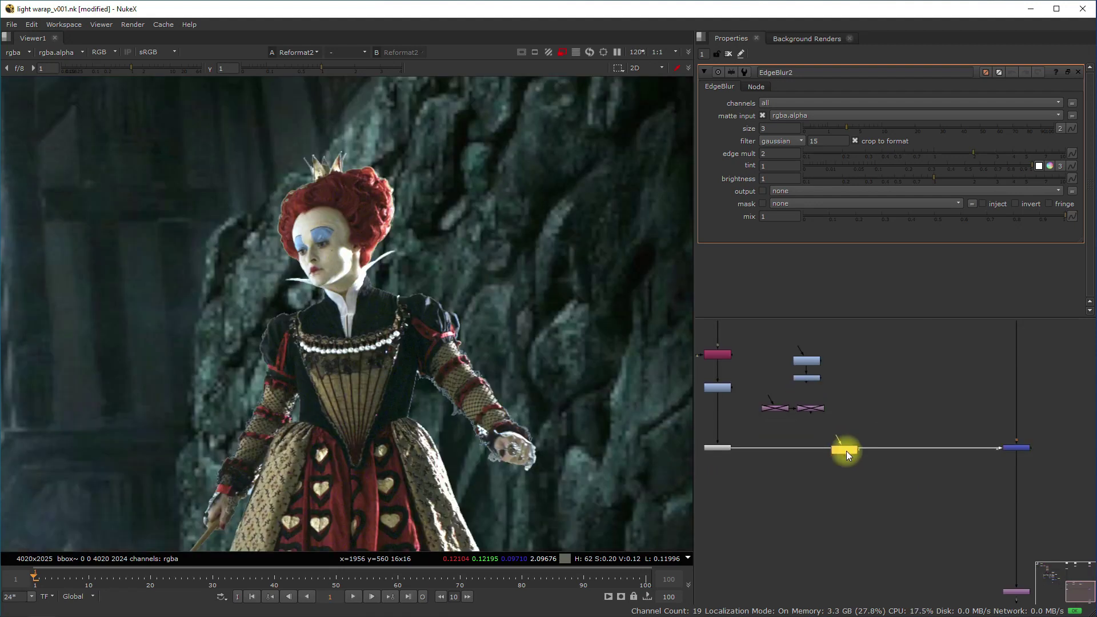
drag(845, 450, 848, 447)
Step: Compare the figure's sleeve and shoulder edge in close-up with the EdgeBlur node disabled and enabled
scroll(446, 354, up, 10)
middle_drag(501, 263, 462, 348)
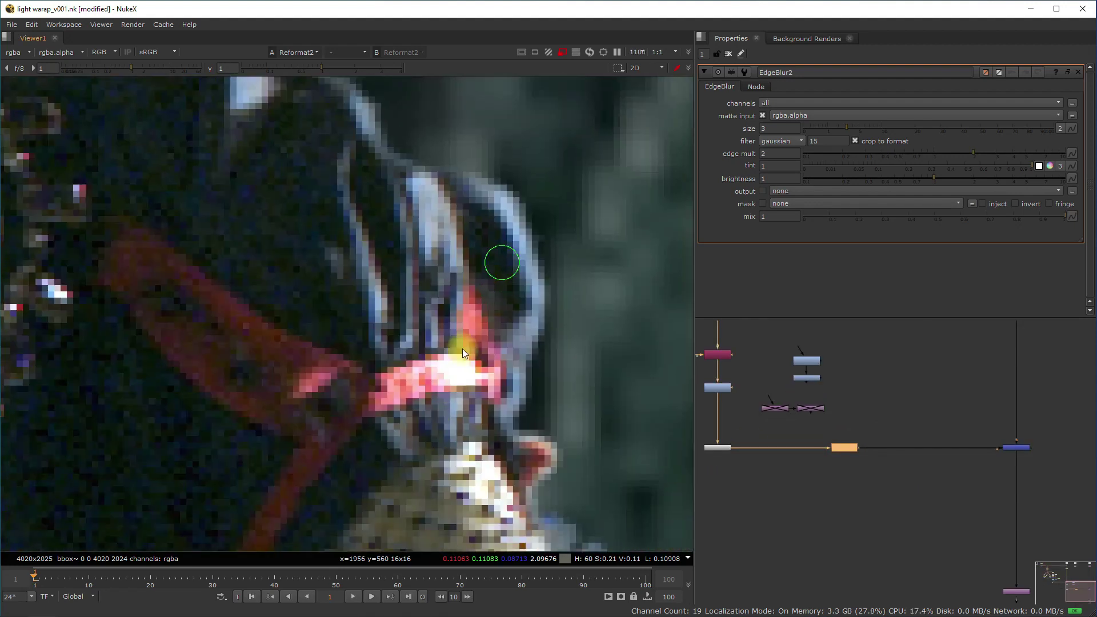
key(d)
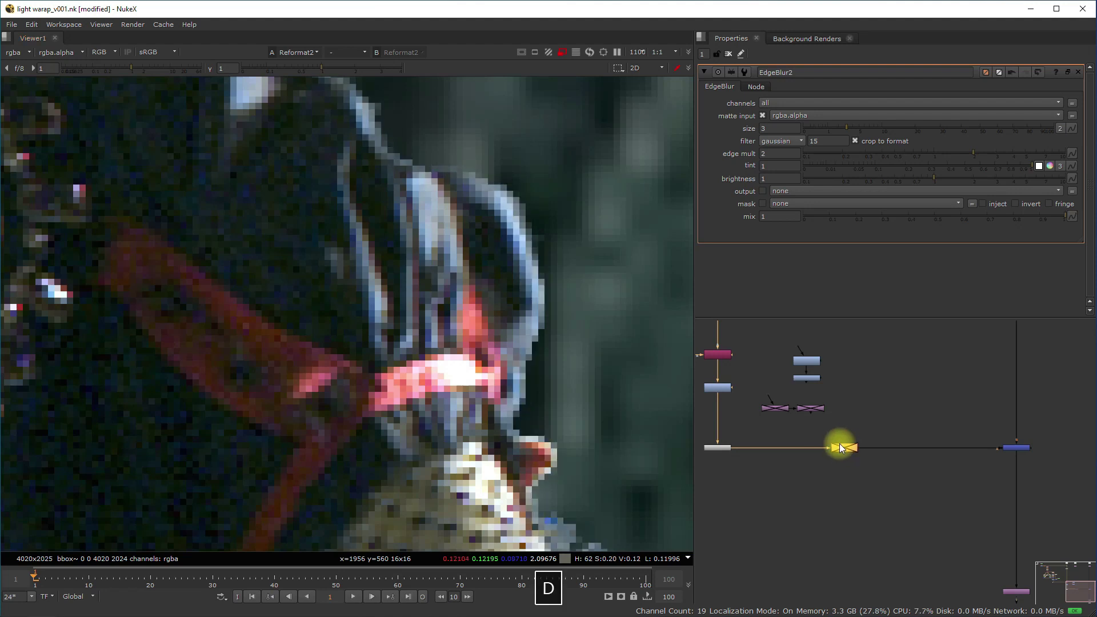
key(d)
key(d)
key(d)
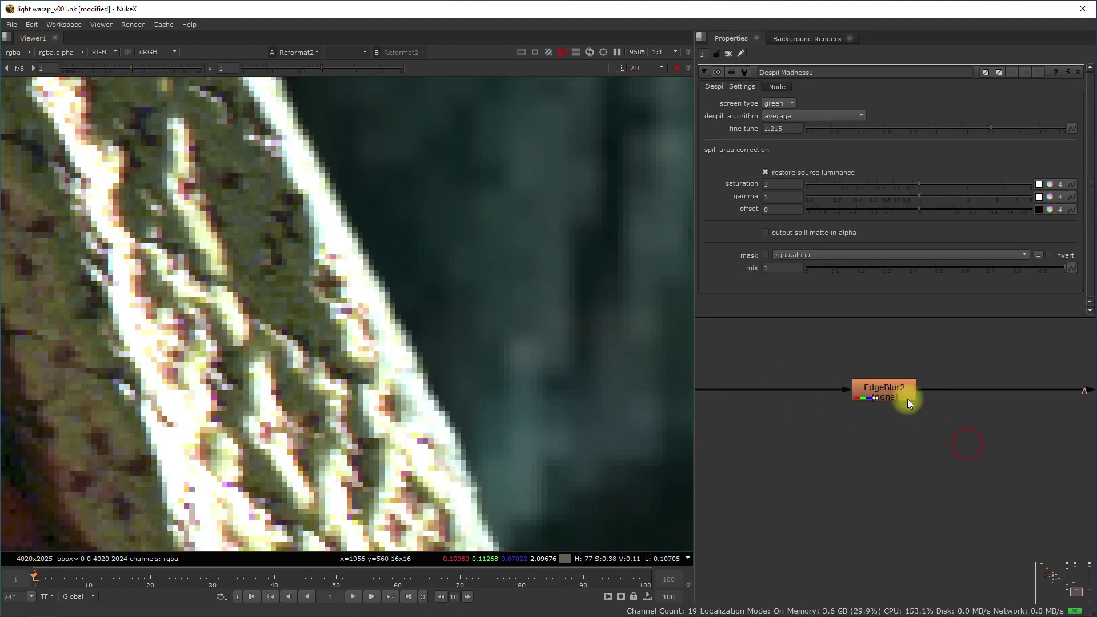
Step: Compare the brightly lit edge of the skirt in close-up with the EdgeBlur node disabled and enabled
click(904, 396)
key(d)
key(d)
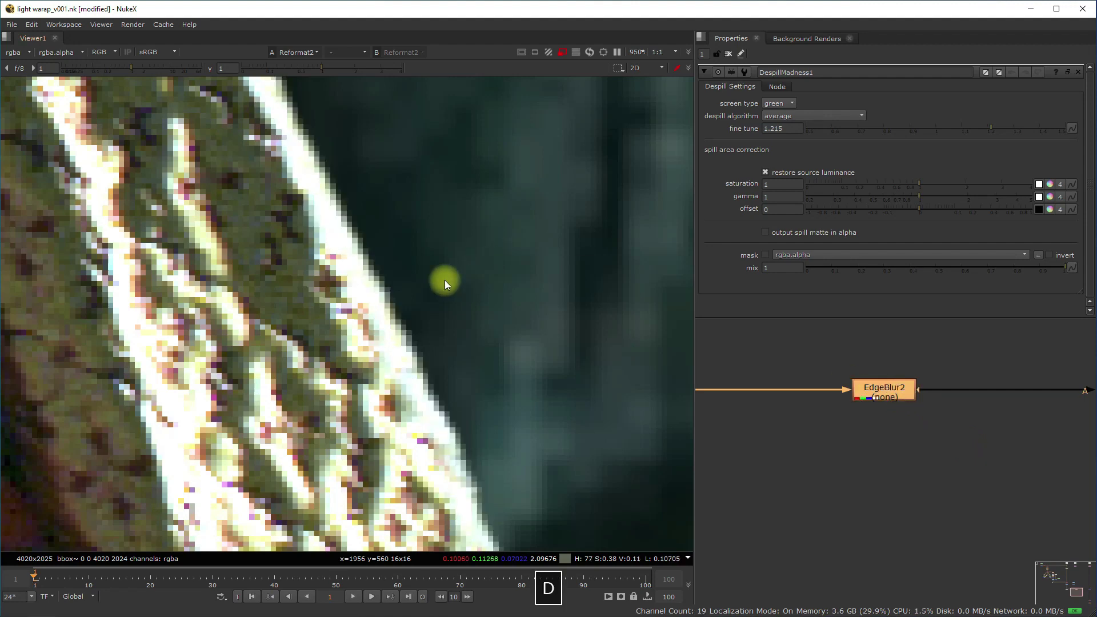
key(d)
scroll(358, 270, up, 1)
key(d)
key(d)
key(d)
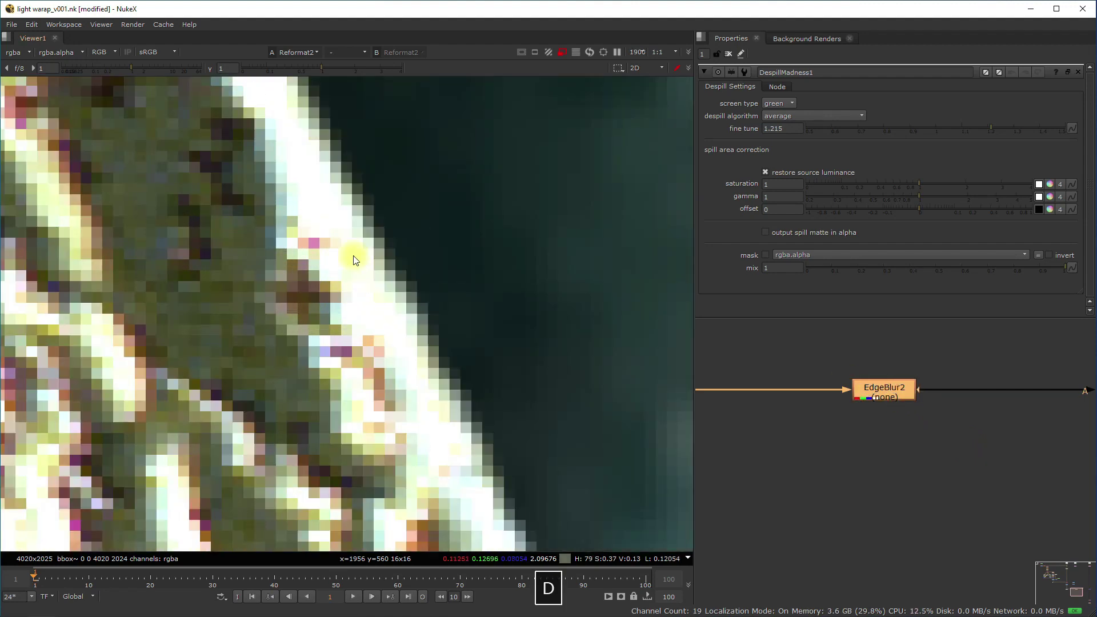
key(d)
key(d)
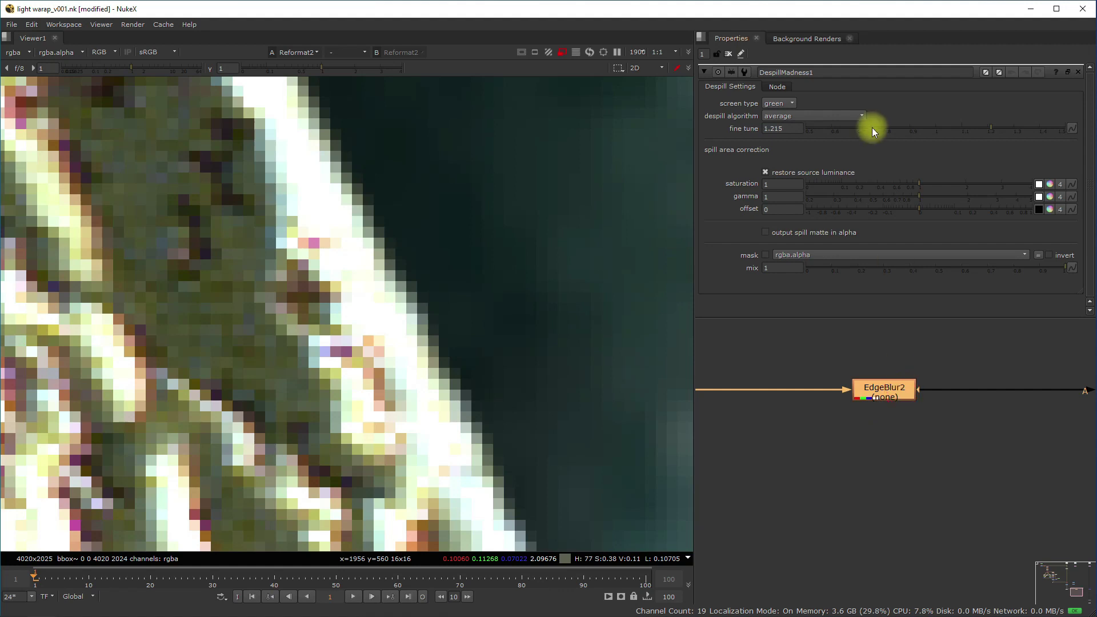
Step: Open the EdgeBlur node's properties and set its size to 3
double_click(879, 394)
click(777, 128)
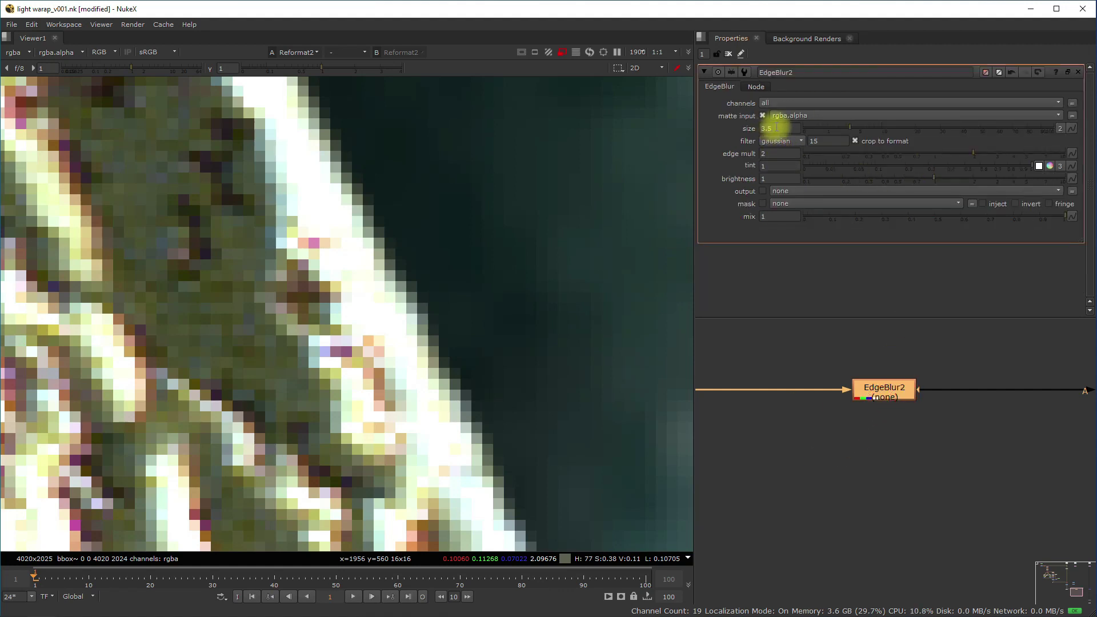
text(3)
key(Return)
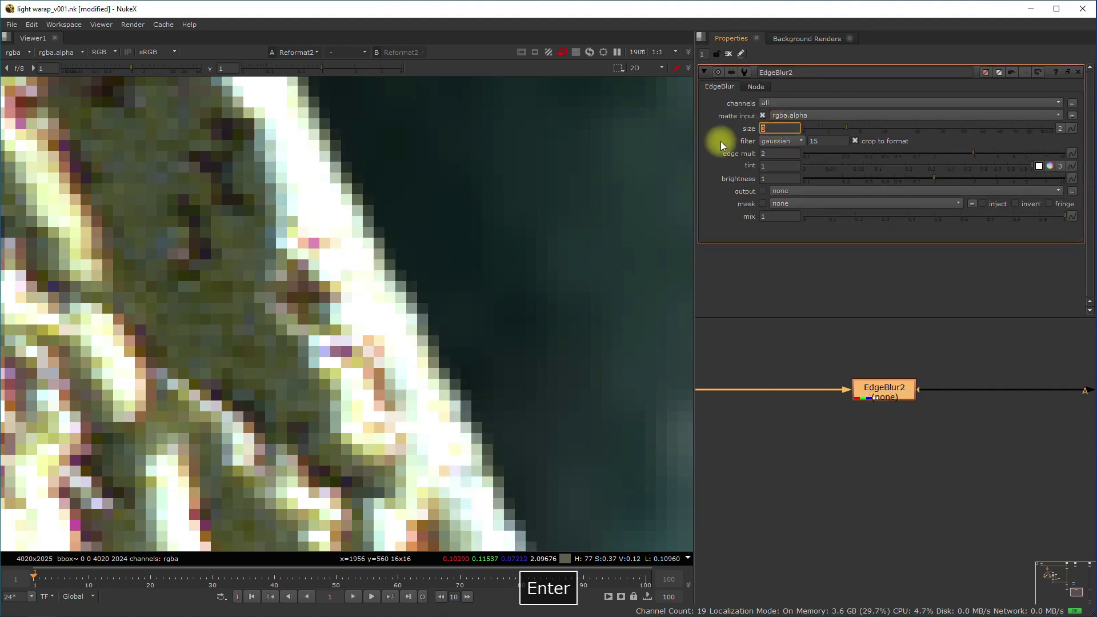
Step: Compare the skirt edge on the scepter side with EdgeBlur disabled and enabled, then fit the whole image in view
scroll(434, 374, down, 5)
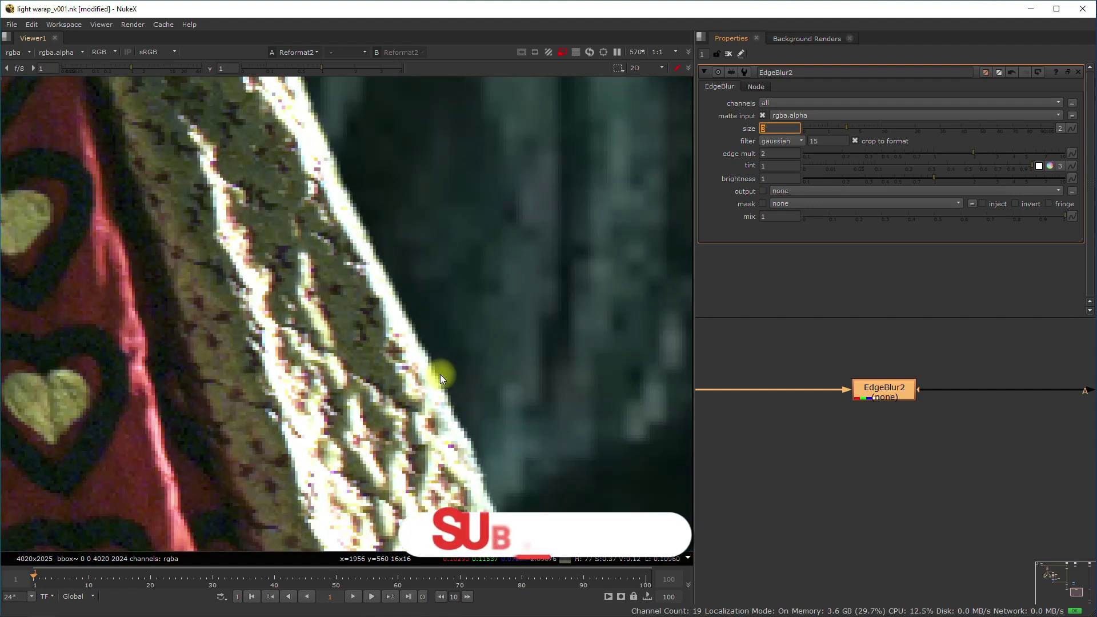
scroll(440, 375, down, 4)
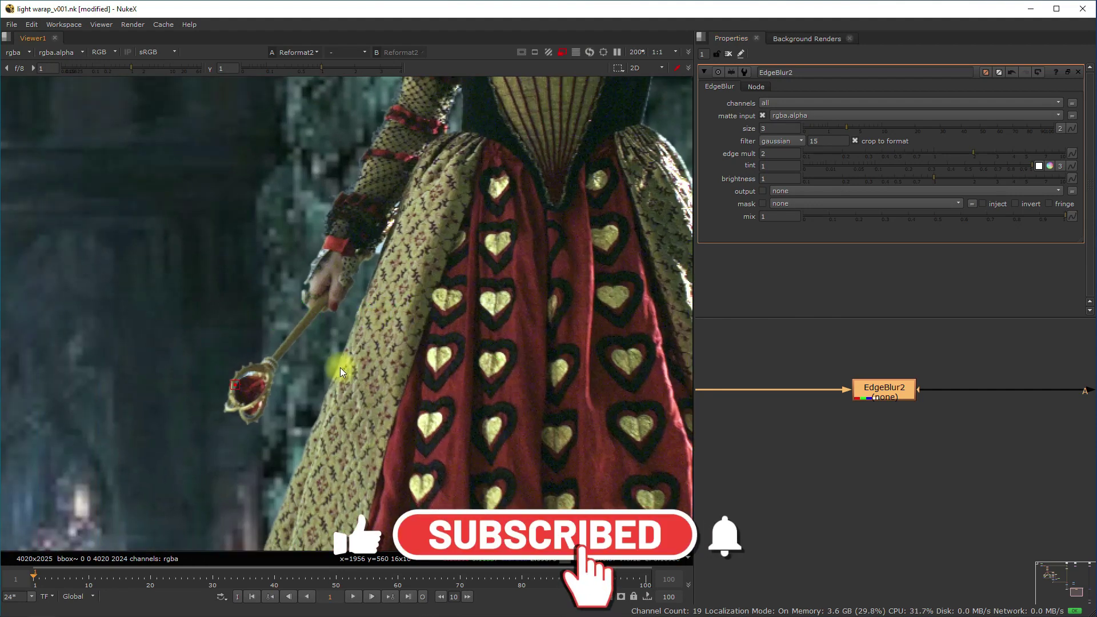
scroll(341, 368, up, 8)
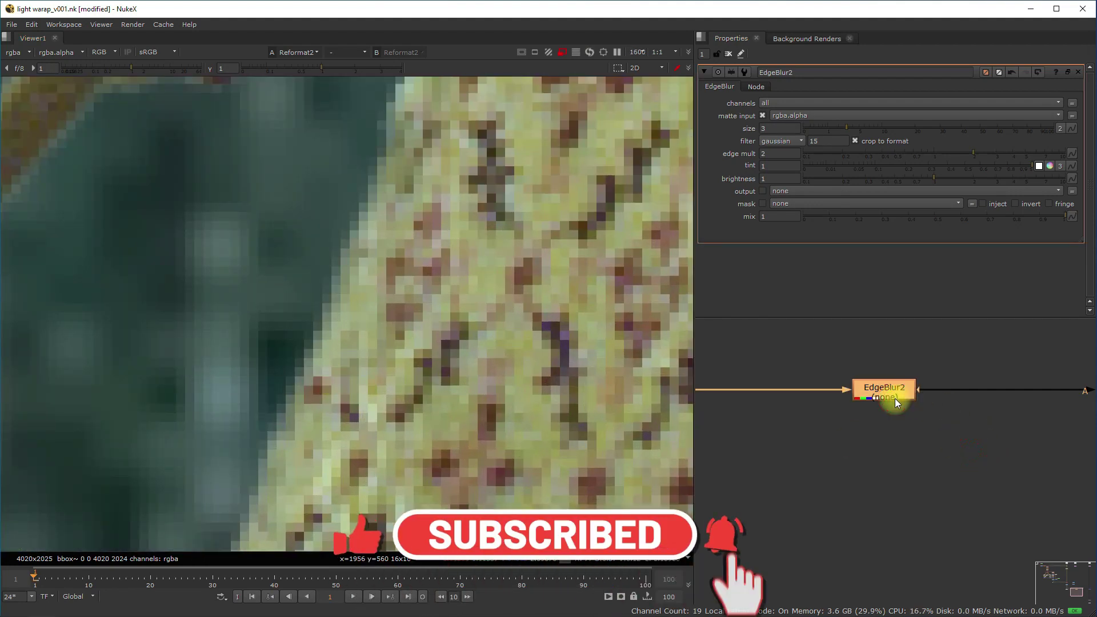
key(d)
key(d)
key(d)
key(d)
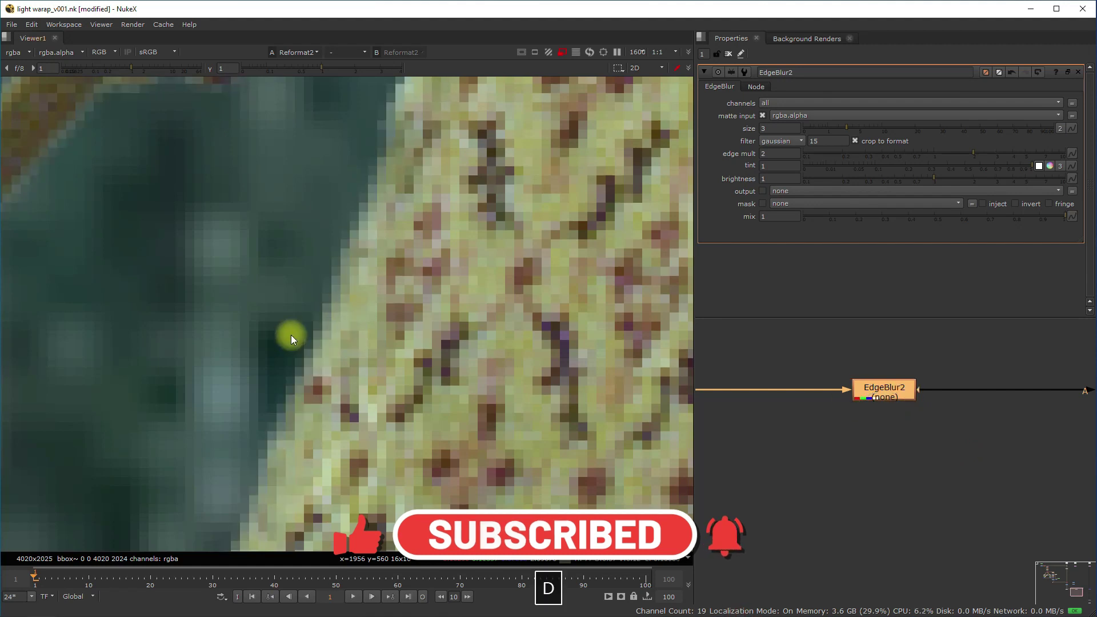
key(d)
key(d)
key(f)
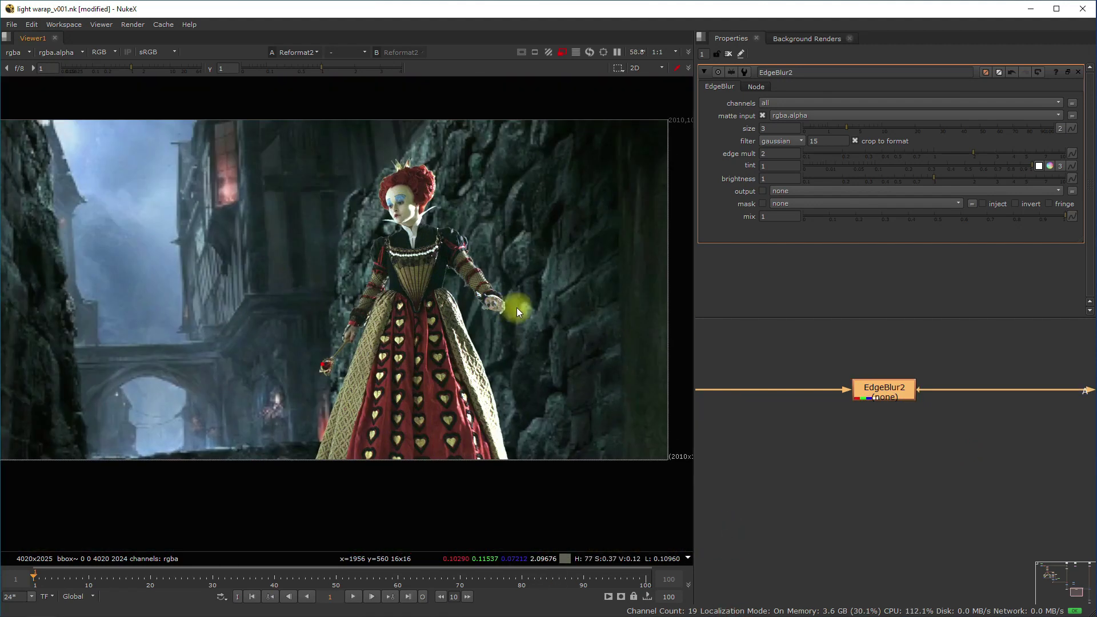
Step: Extract the EdgeBlur node from the foreground branch and park it unconnected below the pipe
click(877, 507)
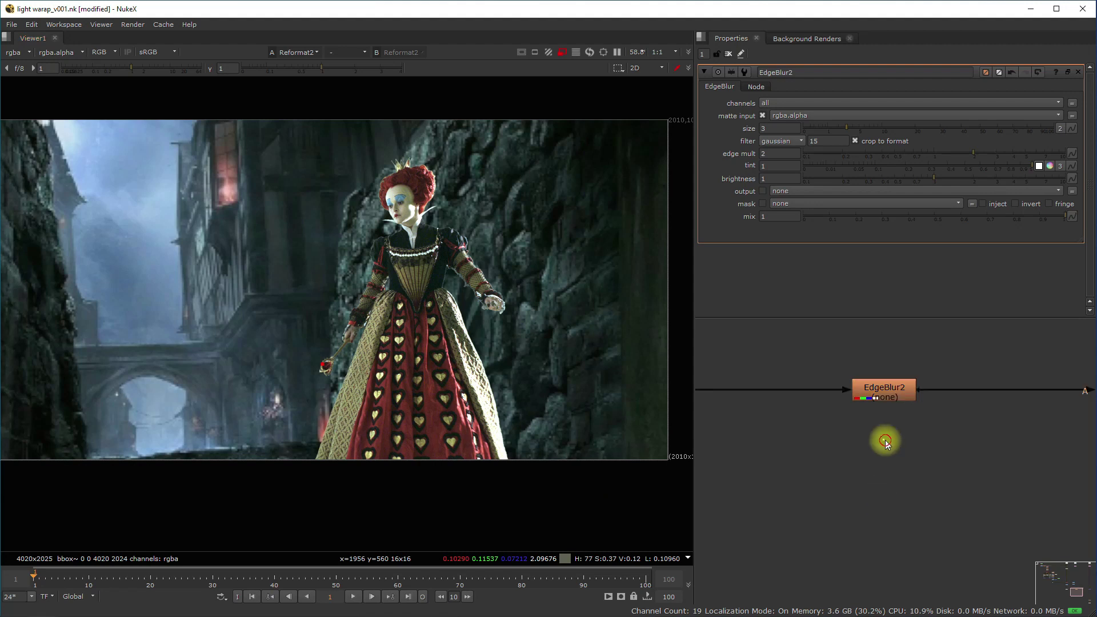
click(893, 397)
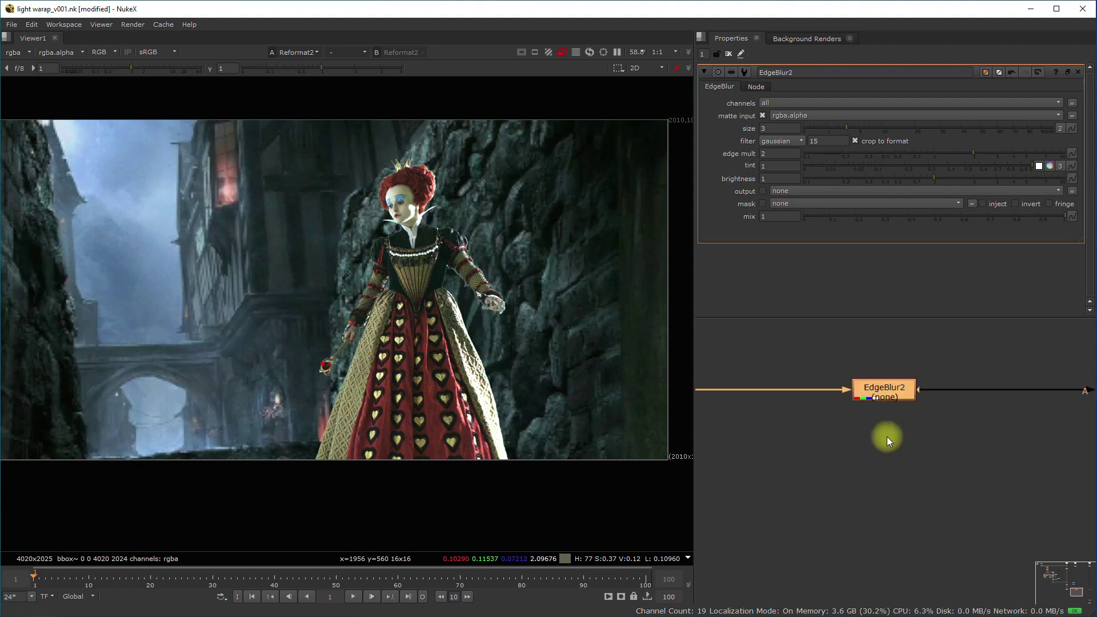
scroll(880, 448, down, 7)
middle_drag(896, 449, 836, 434)
scroll(837, 435, up, 4)
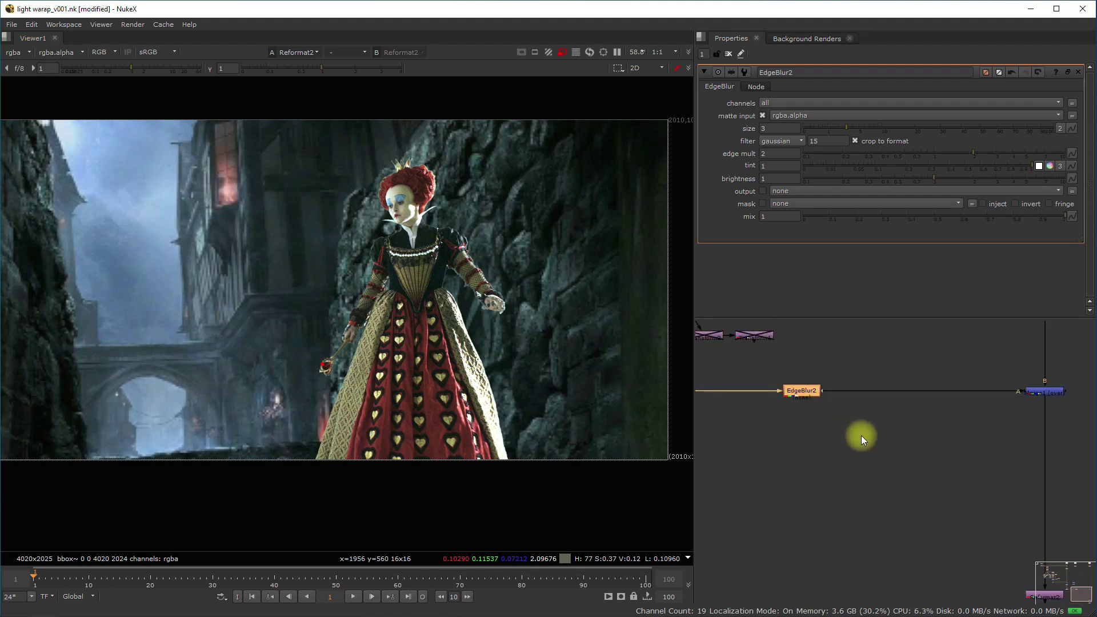
click(833, 430)
click(803, 400)
key(ctrl+shift+x)
drag(801, 399, 933, 471)
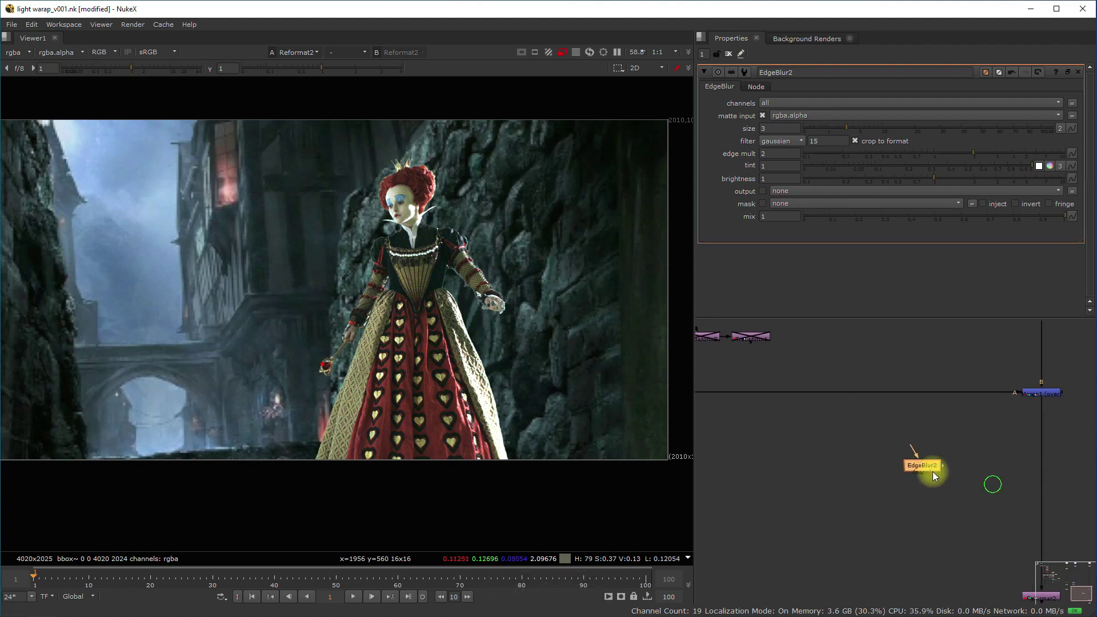
Step: View the Merge1 output and insert the EdgeBlur node directly after Merge1
middle_drag(1041, 393, 840, 357)
click(841, 358)
key(1)
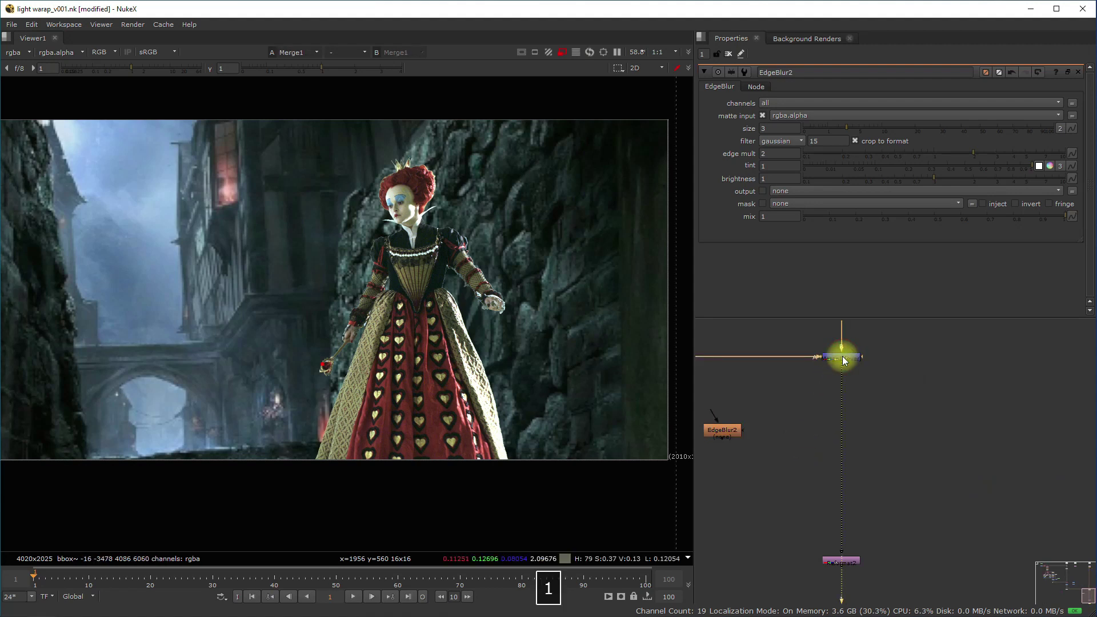
click(840, 356)
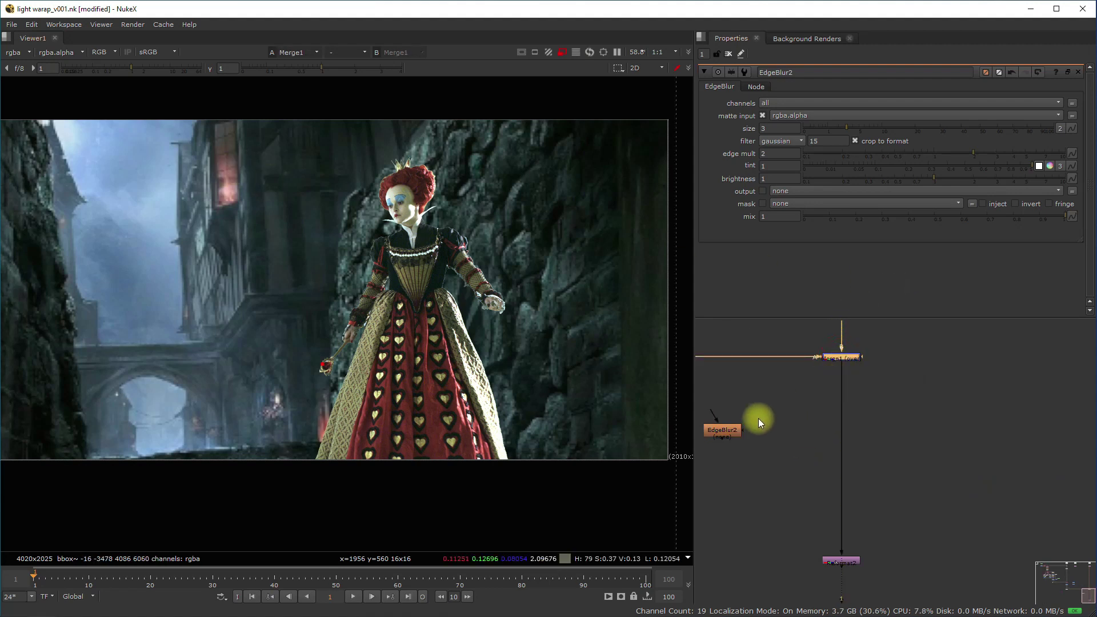
scroll(758, 421, up, 3)
drag(715, 434, 939, 422)
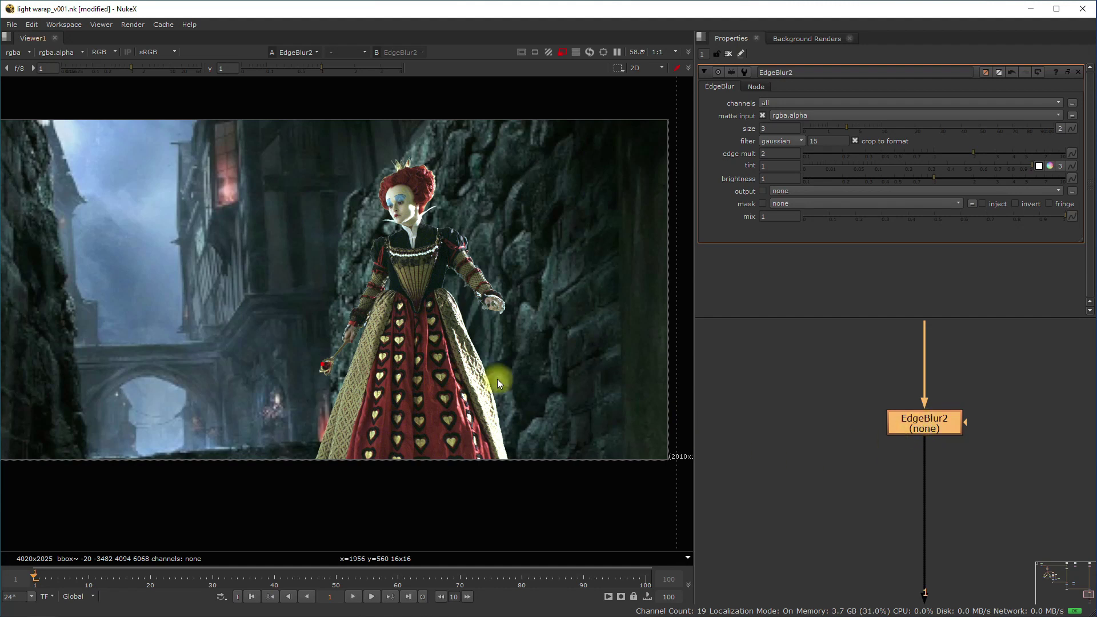
drag(916, 429, 922, 430)
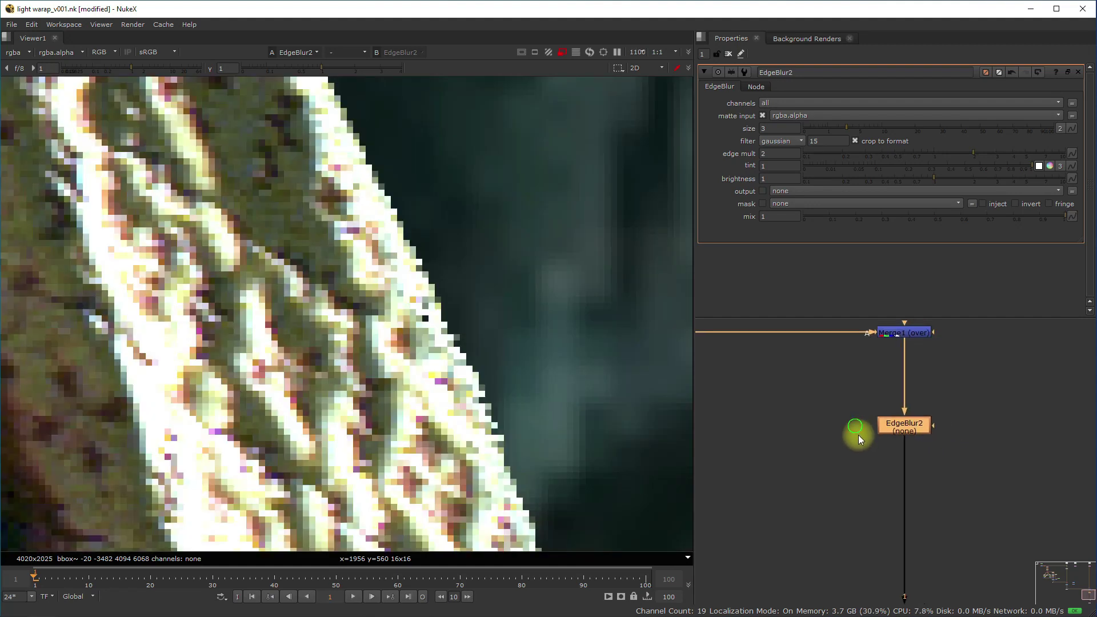
Step: Examine the brightly lit skirt edge with the EdgeBlur node placed after the merge, comparing it disabled and enabled
scroll(861, 438, up, 3)
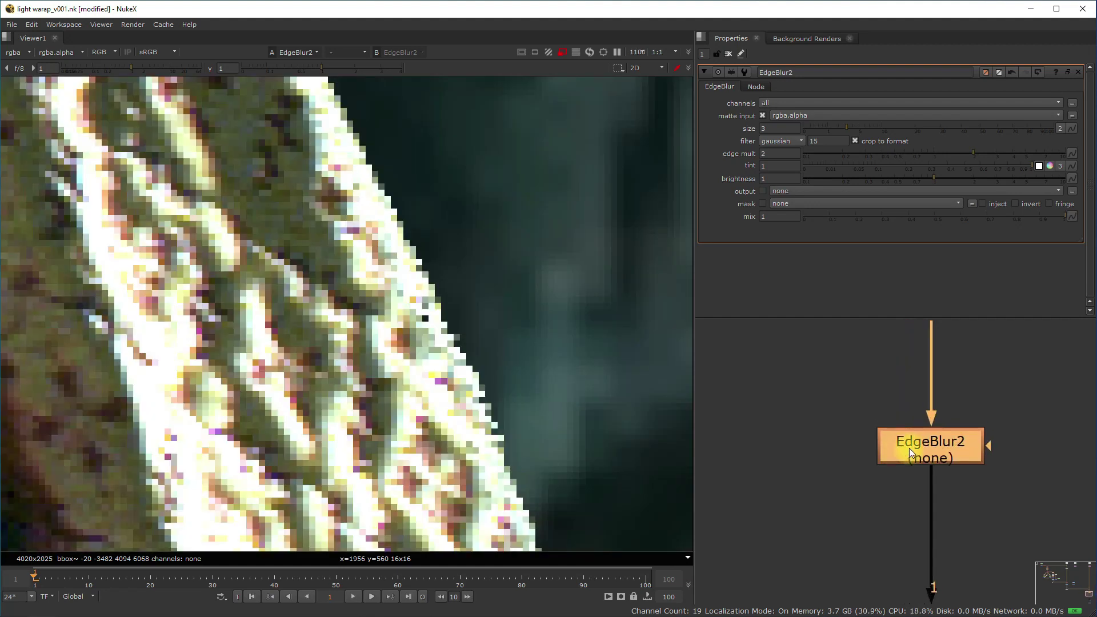
scroll(446, 384, down, 8)
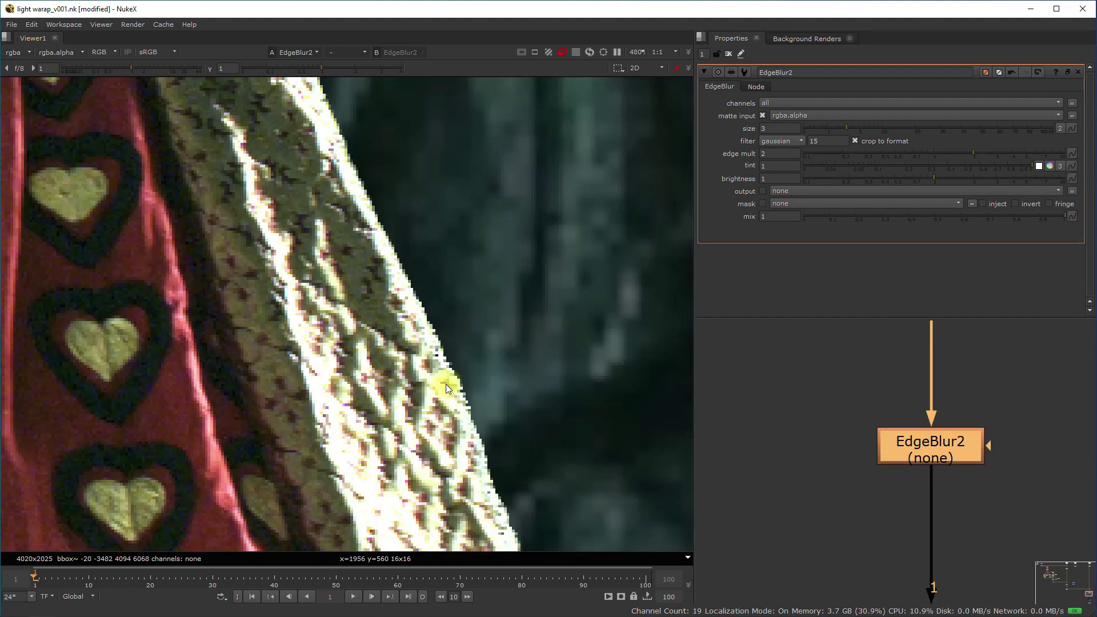
scroll(521, 382, up, 5)
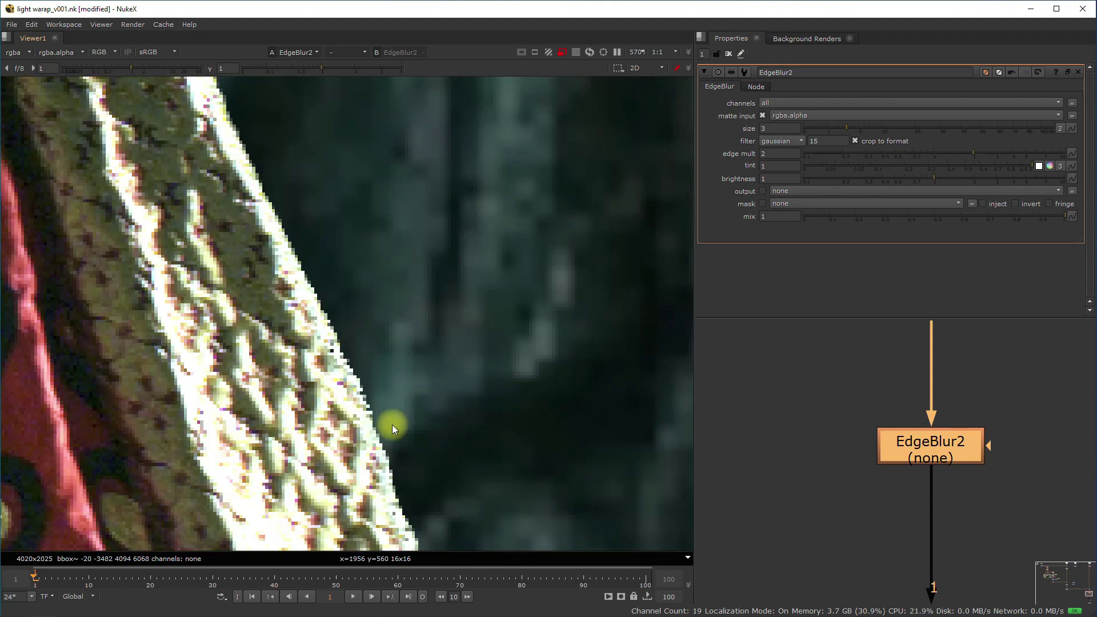
double_click(934, 448)
scroll(350, 335, up, 5)
key(d)
key(d)
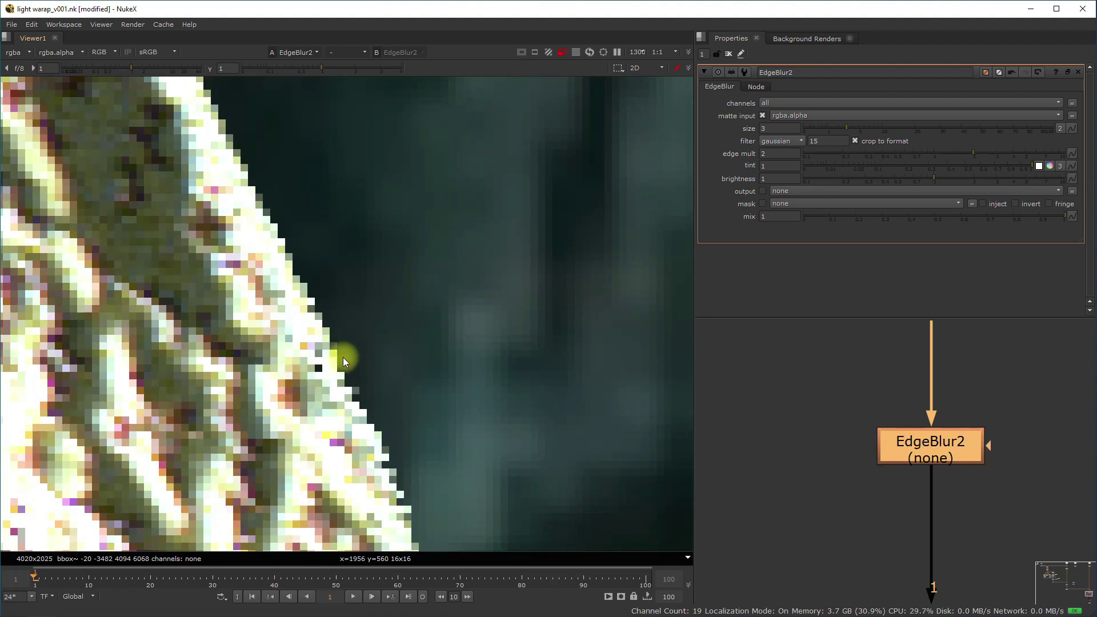
key(d)
key(d)
key(d)
key(d)
key(d)
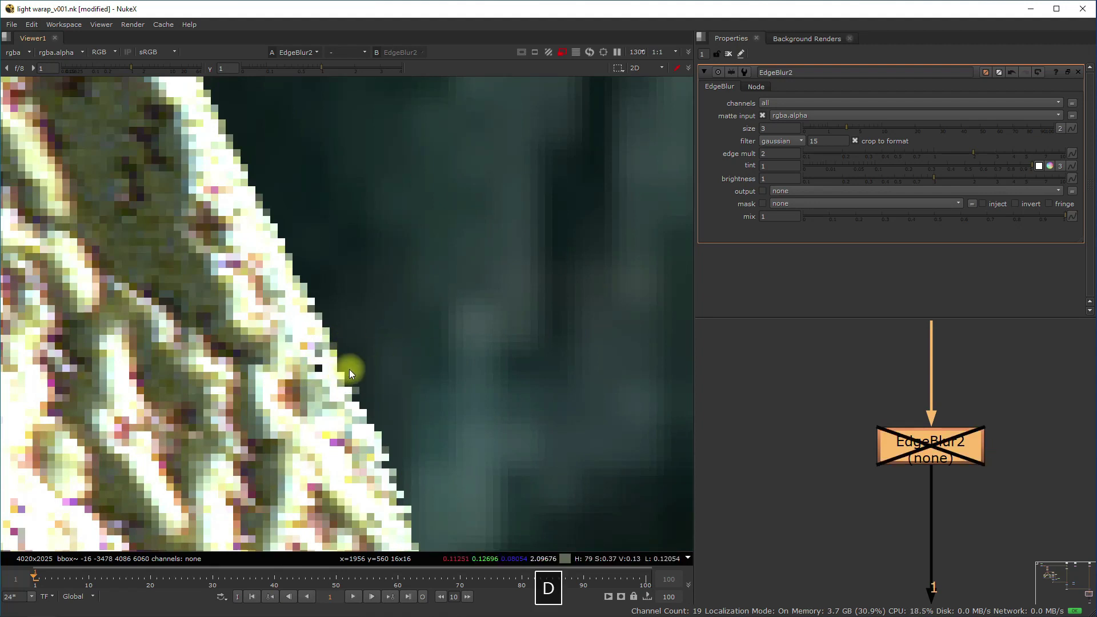
key(d)
scroll(921, 439, down, 2)
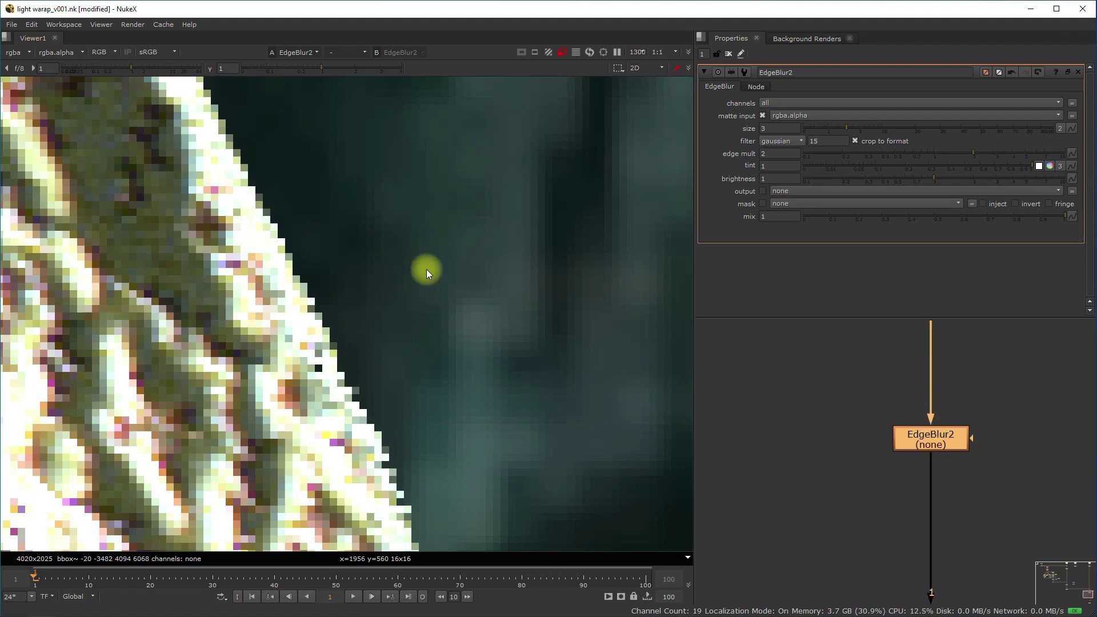
Step: Inspect the alpha channel of the Merge1 output and of the EdgeBlur node after it
key(1)
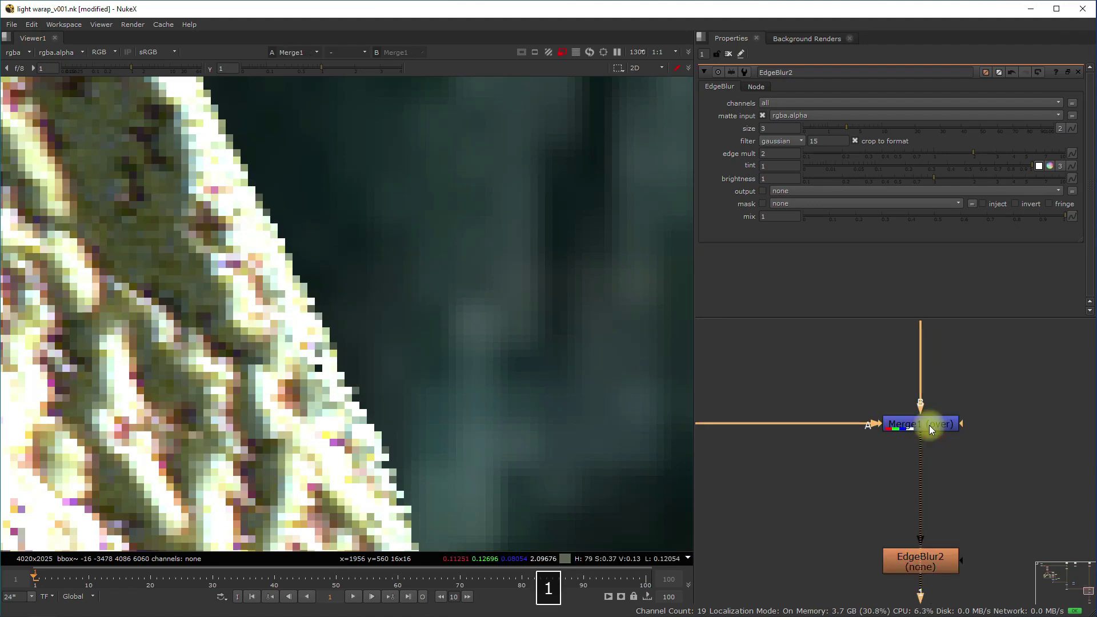
key(a)
scroll(451, 331, down, 15)
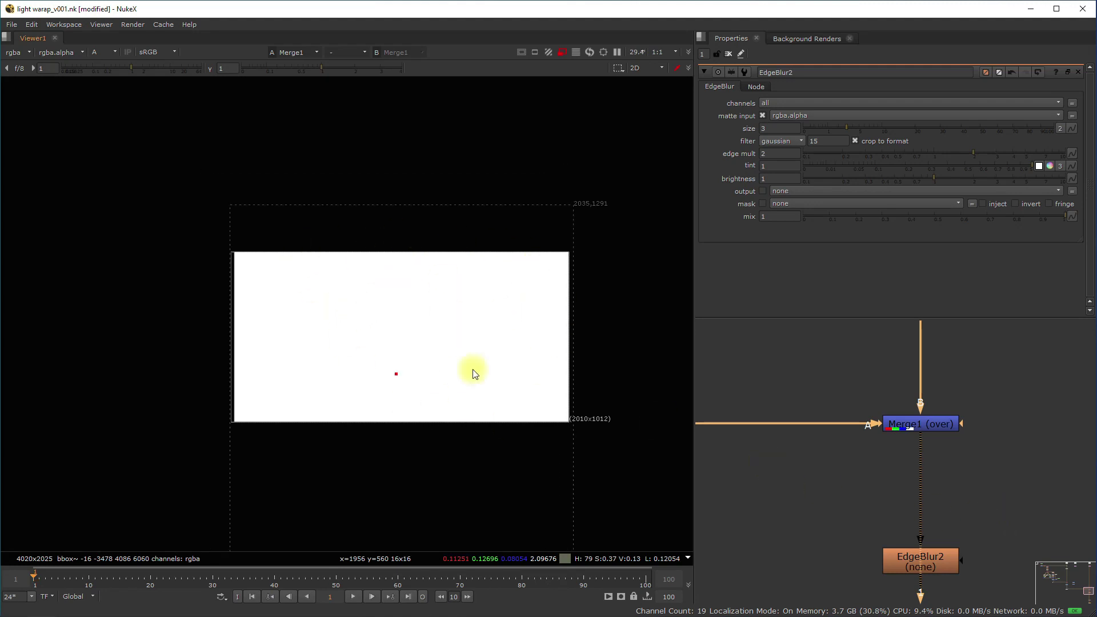
scroll(993, 515, up, 3)
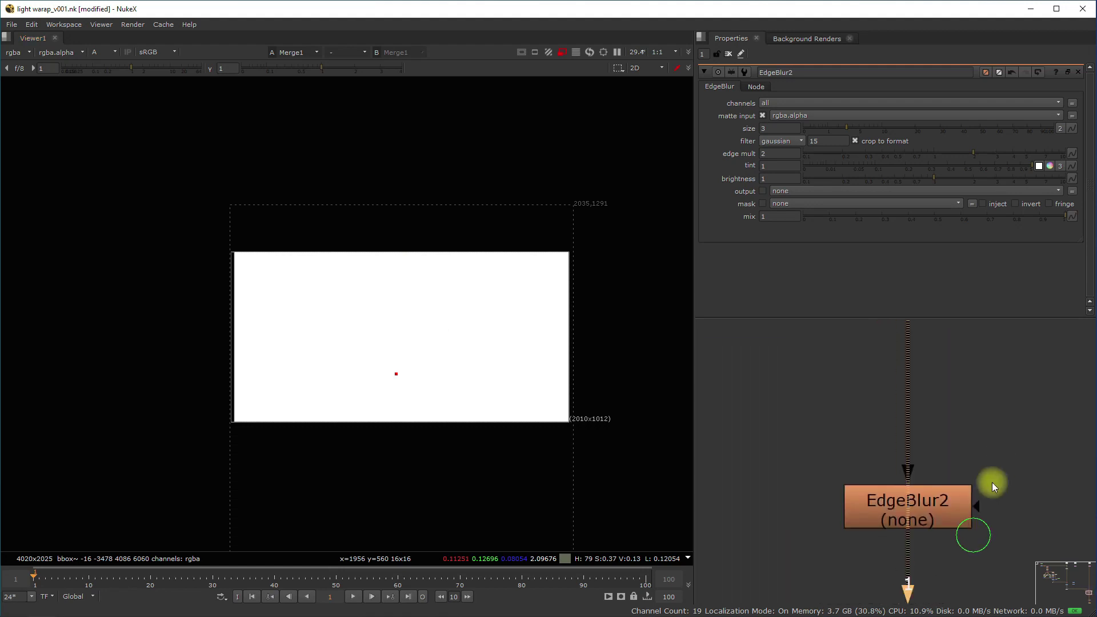
click(948, 498)
key(1)
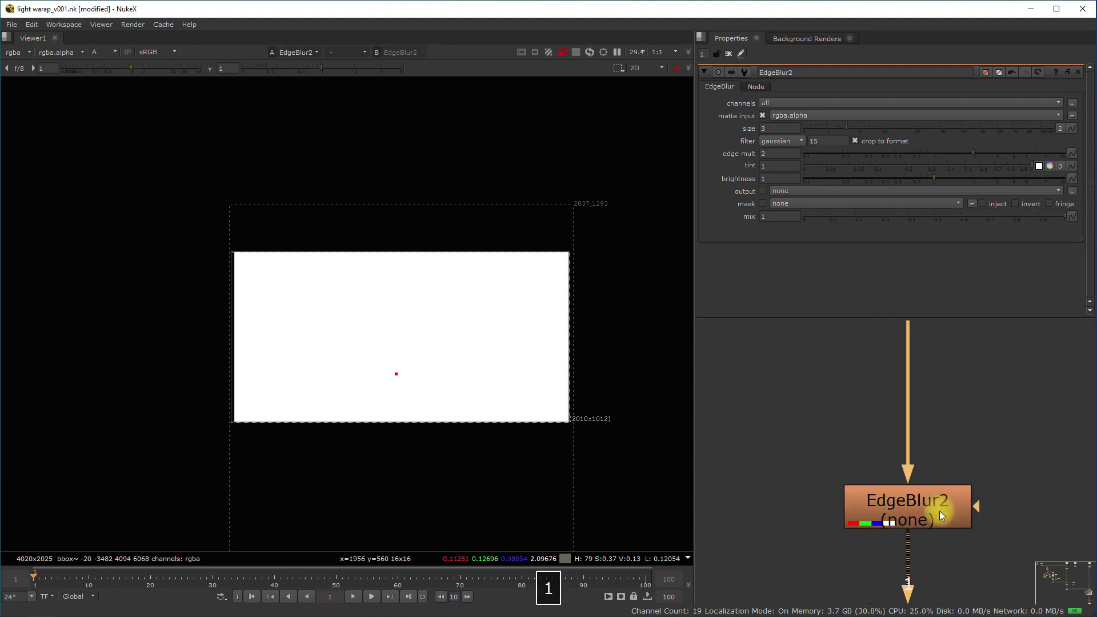
Step: Extract the EdgeBlur node from below the merge and reinsert it in the foreground branch before Merge1's A input
click(949, 503)
key(ctrl+shift+x)
scroll(997, 512, down, 2)
drag(1001, 502, 803, 372)
Step: View the Merge1 output in full color and inspect the figure's dress and arms
click(948, 367)
key(1)
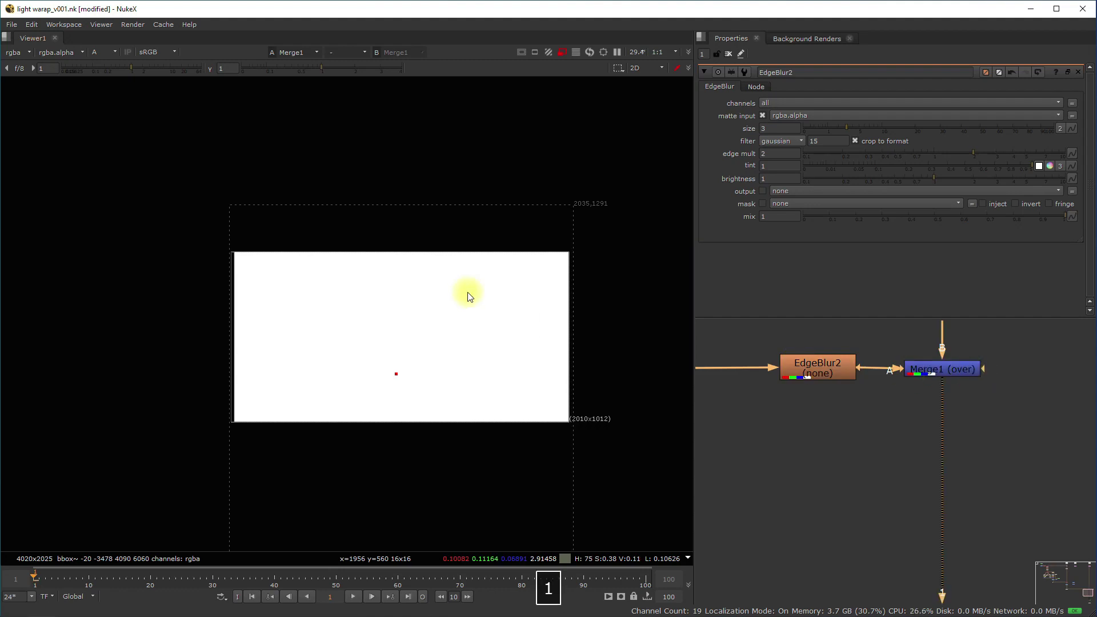
key(a)
scroll(450, 318, up, 6)
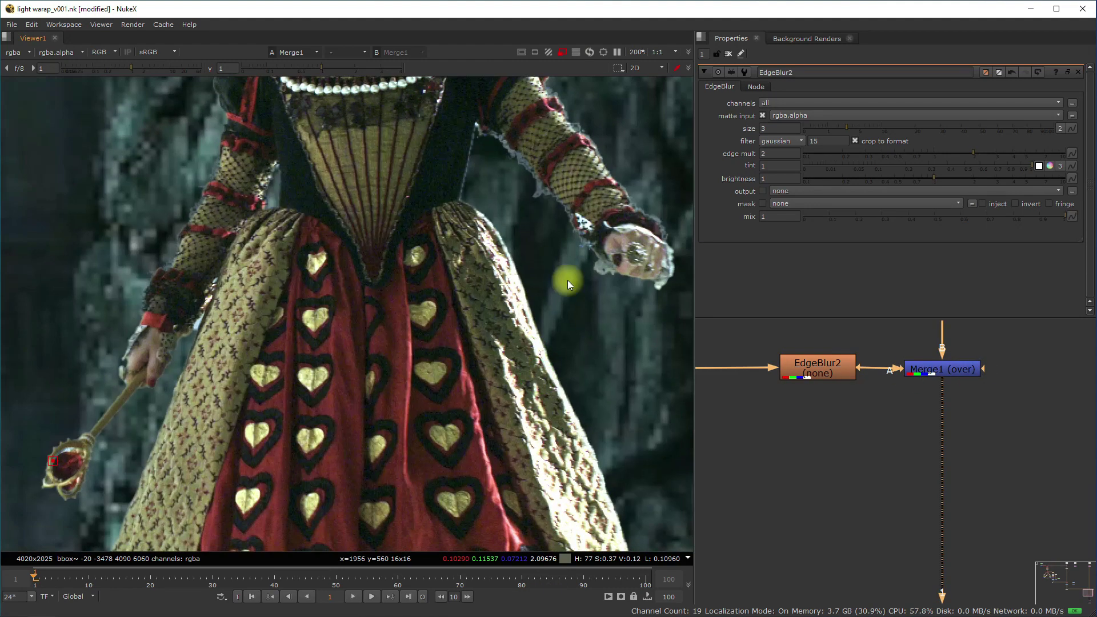
Step: Examine the skirt edge in Merge1's output with EdgeBlur2 disabled and enabled, and check the alpha channel
scroll(532, 359, up, 5)
click(816, 373)
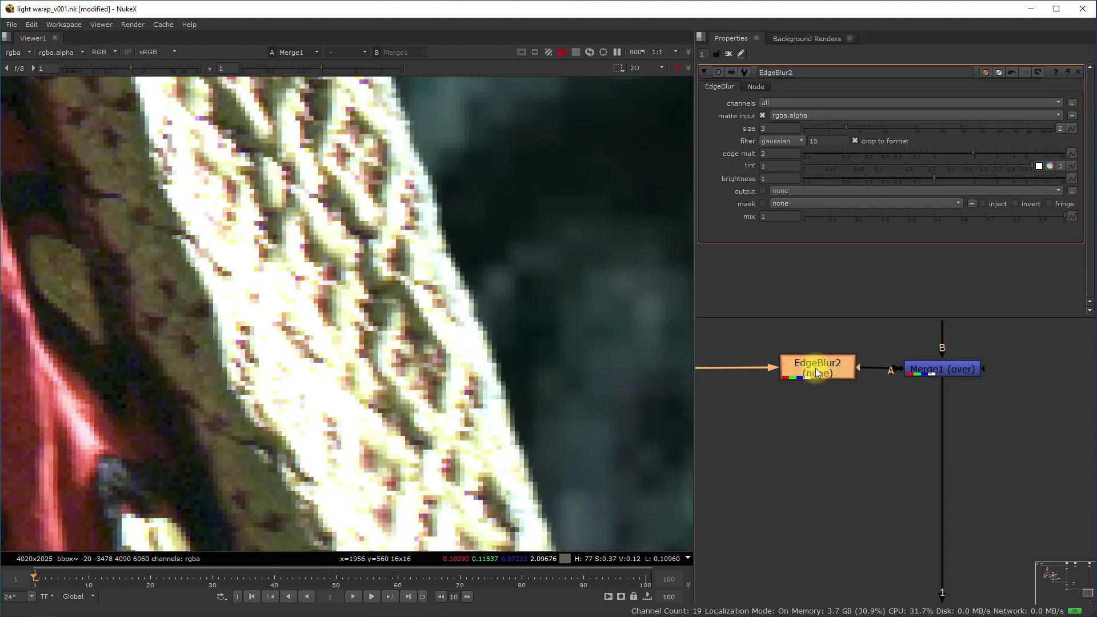
key(d)
key(d)
key(a)
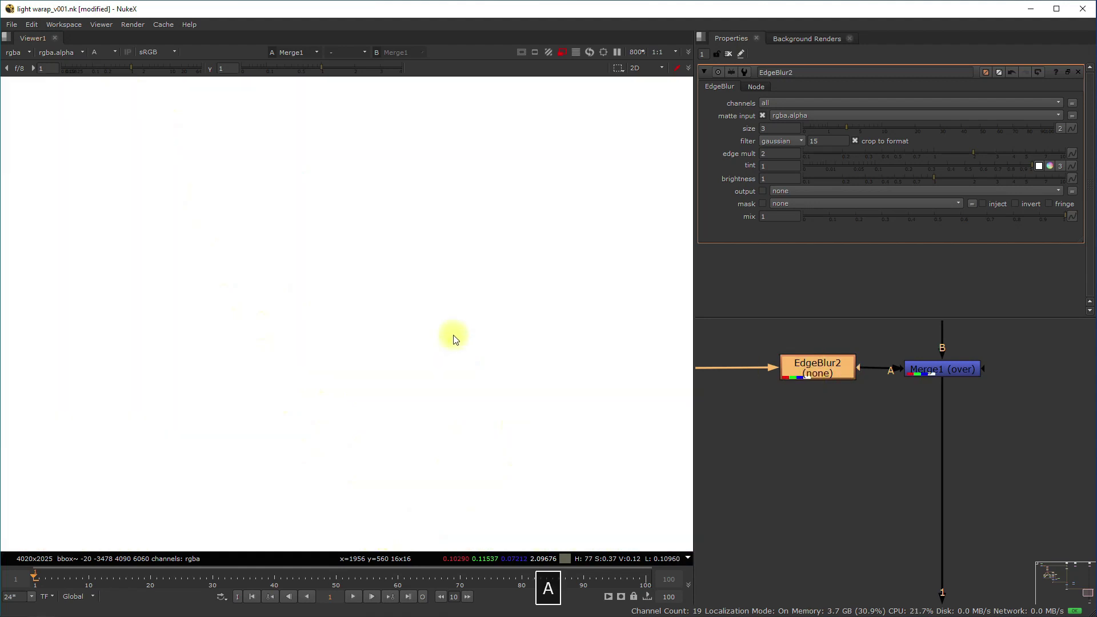
Step: View the EdgeBlur2 node's alpha channel along the skirt edge, comparing it with the node disabled and enabled
click(813, 366)
key(1)
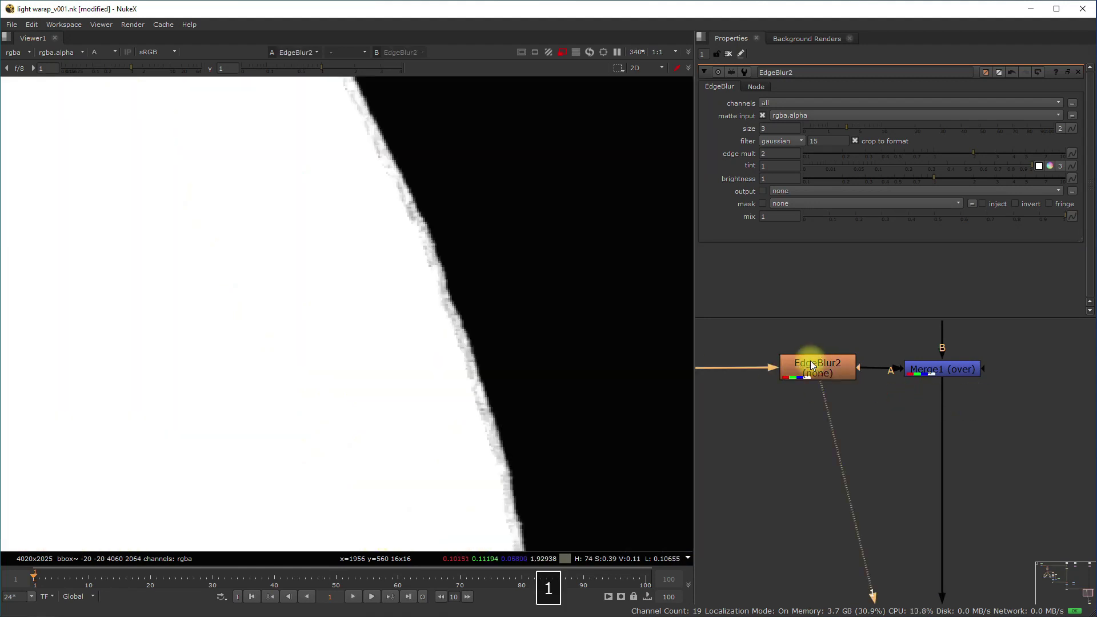
click(825, 370)
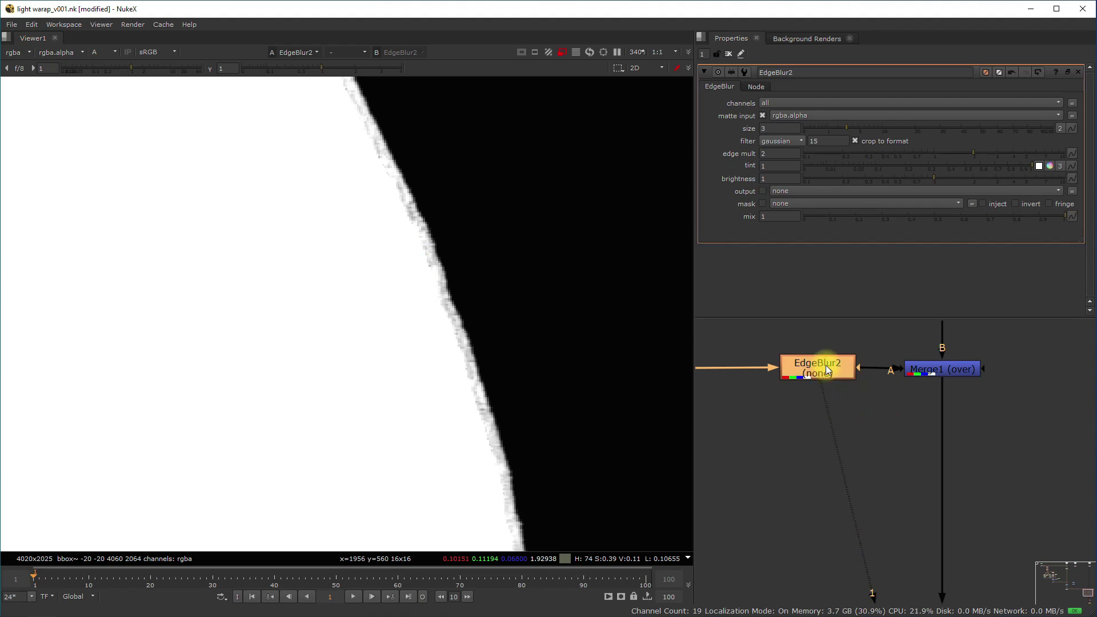
key(d)
key(d)
scroll(461, 333, up, 4)
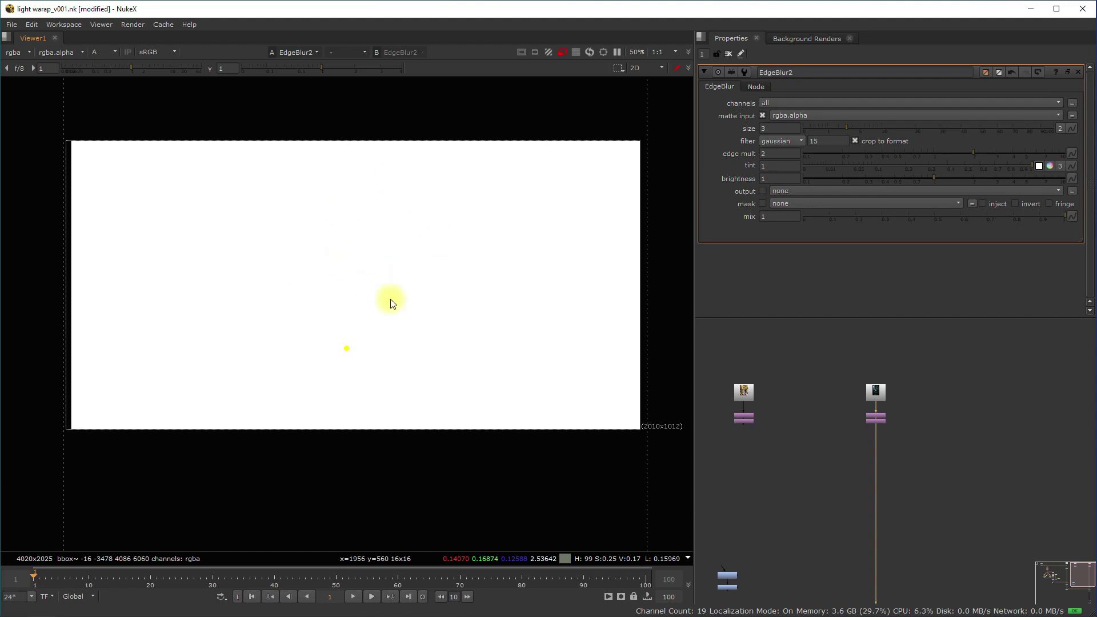
Step: Open the background image's Read3 properties and enable Auto Alpha
scroll(893, 425, up, 5)
scroll(889, 417, up, 2)
double_click(862, 388)
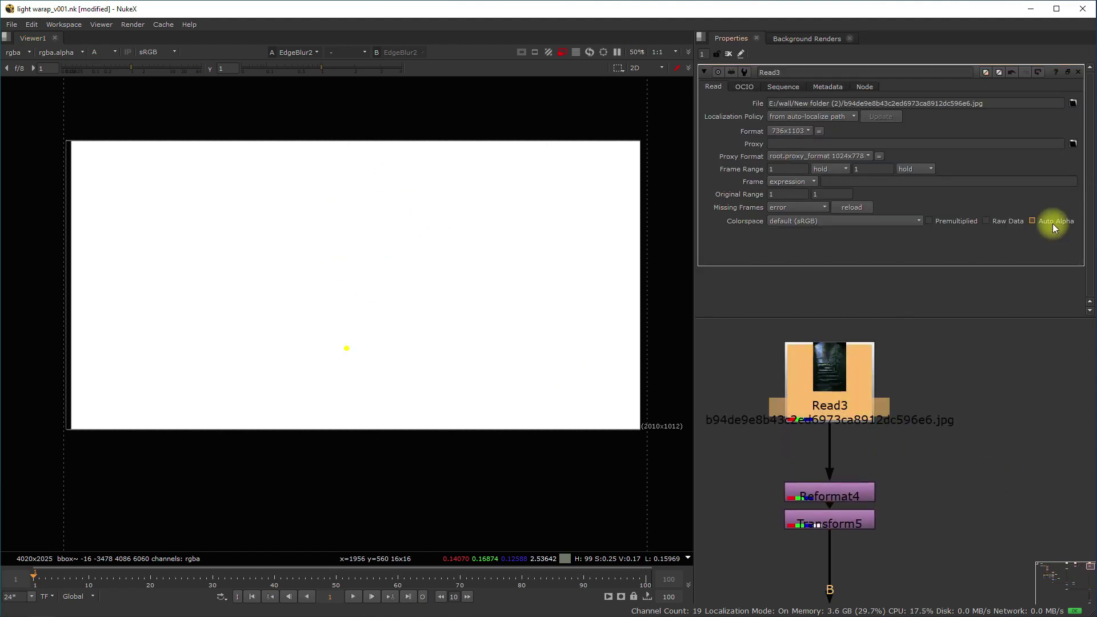
click(1054, 225)
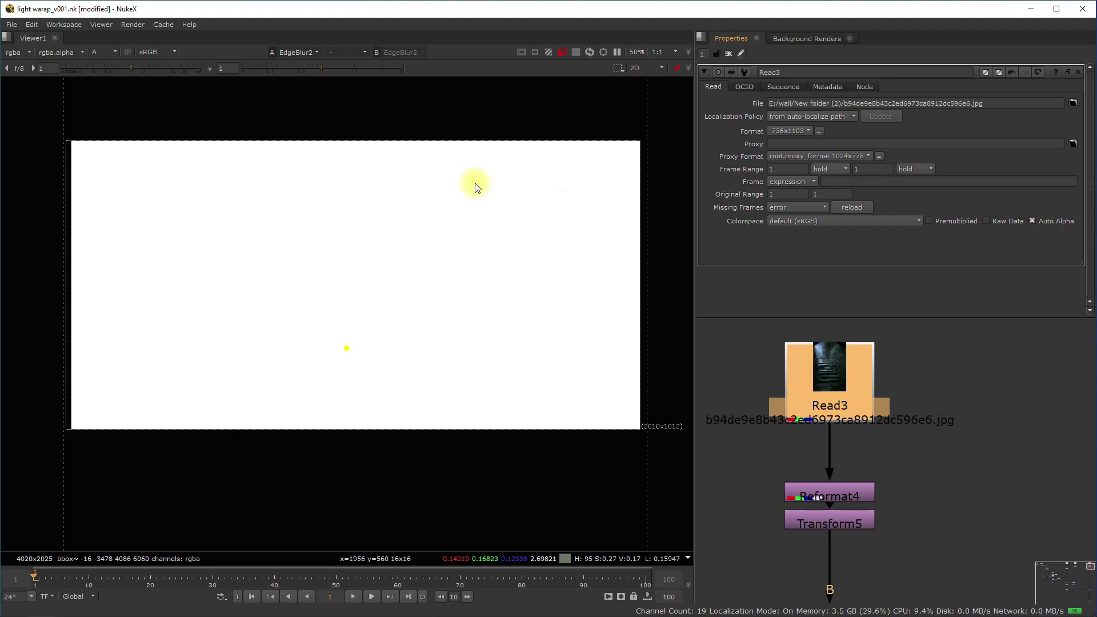
click(1045, 220)
click(1046, 222)
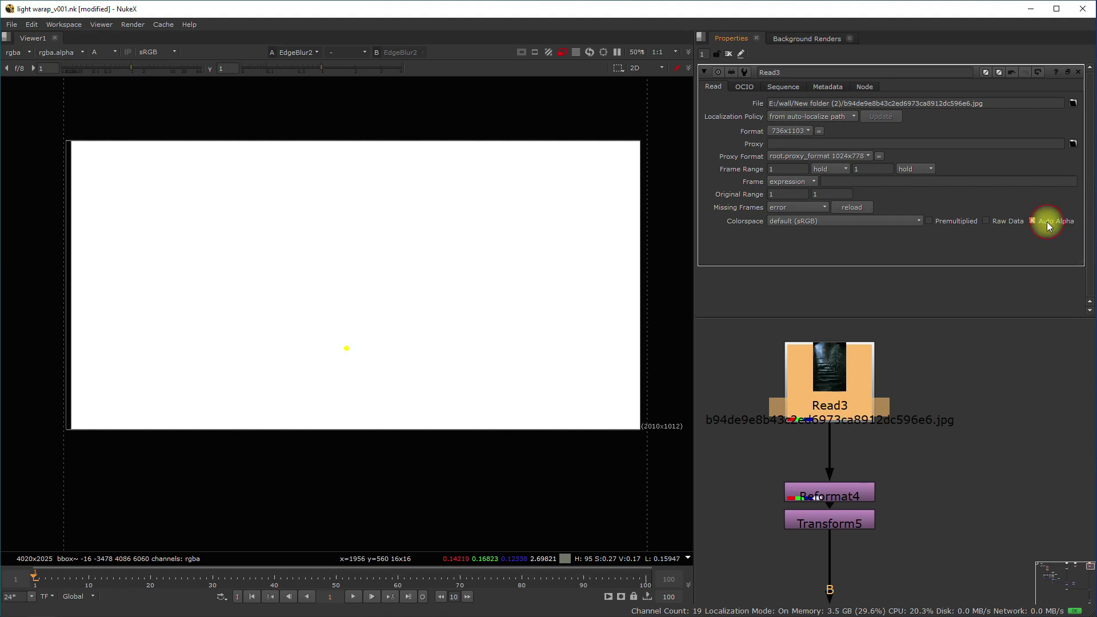
Step: Move the Reformat4 node up in the background branch to widen its spacing from Transform5
middle_drag(960, 452, 961, 342)
middle_drag(859, 379, 862, 420)
drag(863, 425, 866, 397)
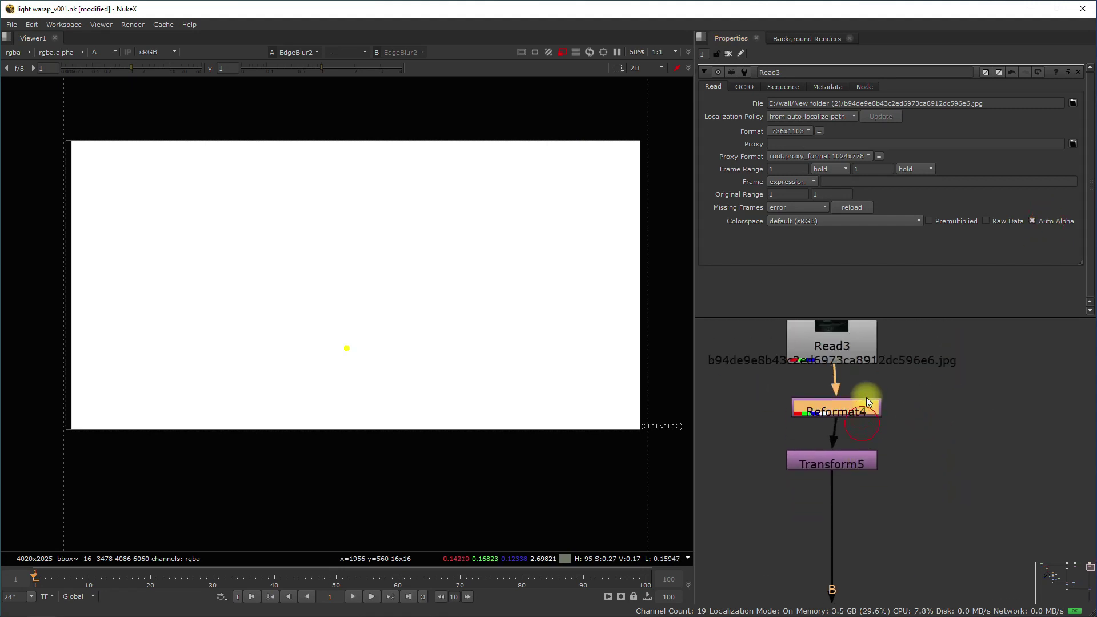
click(851, 459)
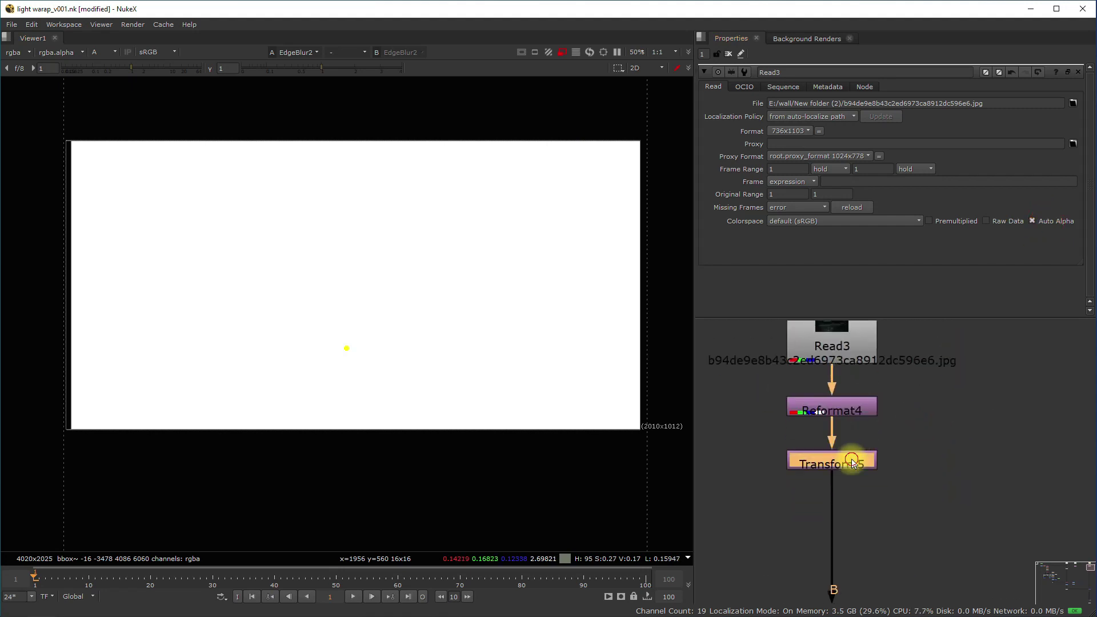
Step: Insert a Shuffle node after Transform5 in the background branch and set its alpha output to 0
click(885, 507)
middle_drag(884, 507, 893, 455)
key(Tab)
text(s)
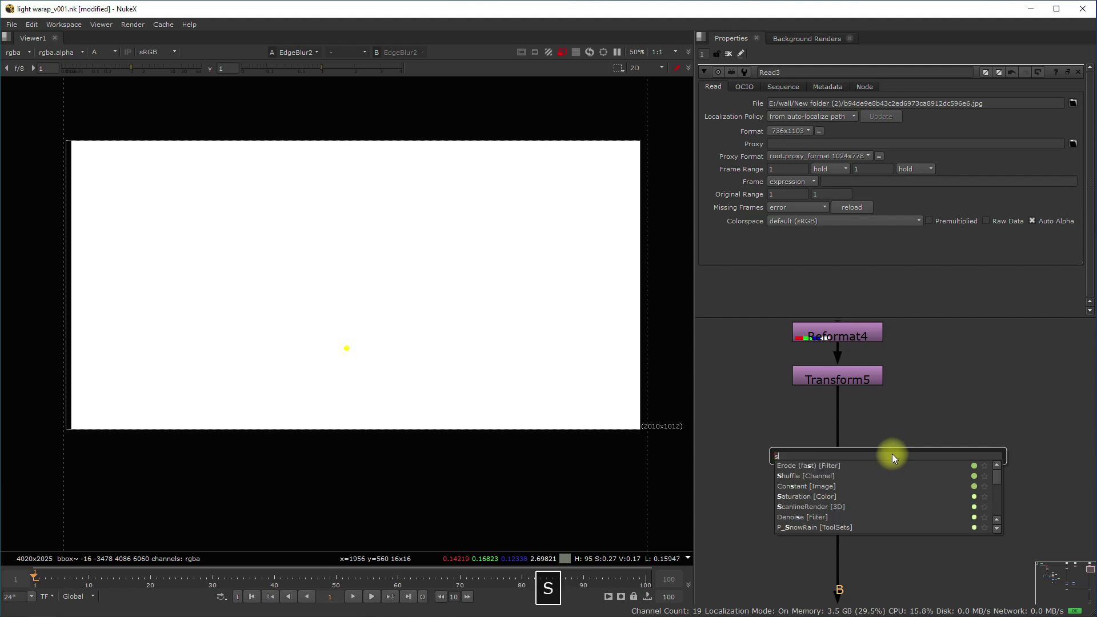
text(hu)
click(828, 465)
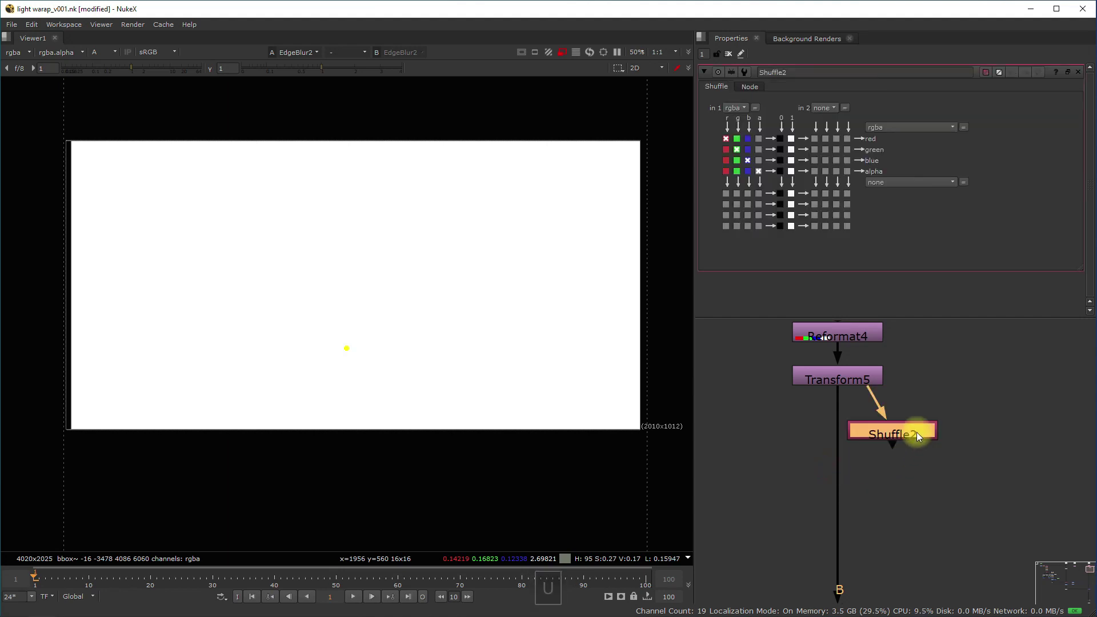
click(852, 436)
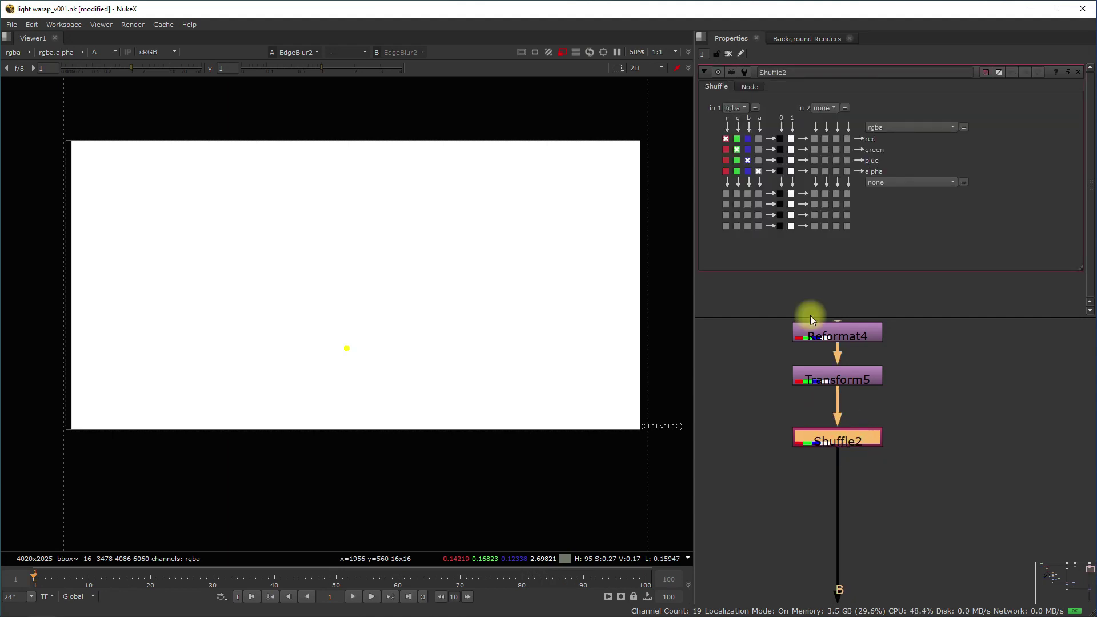
click(779, 172)
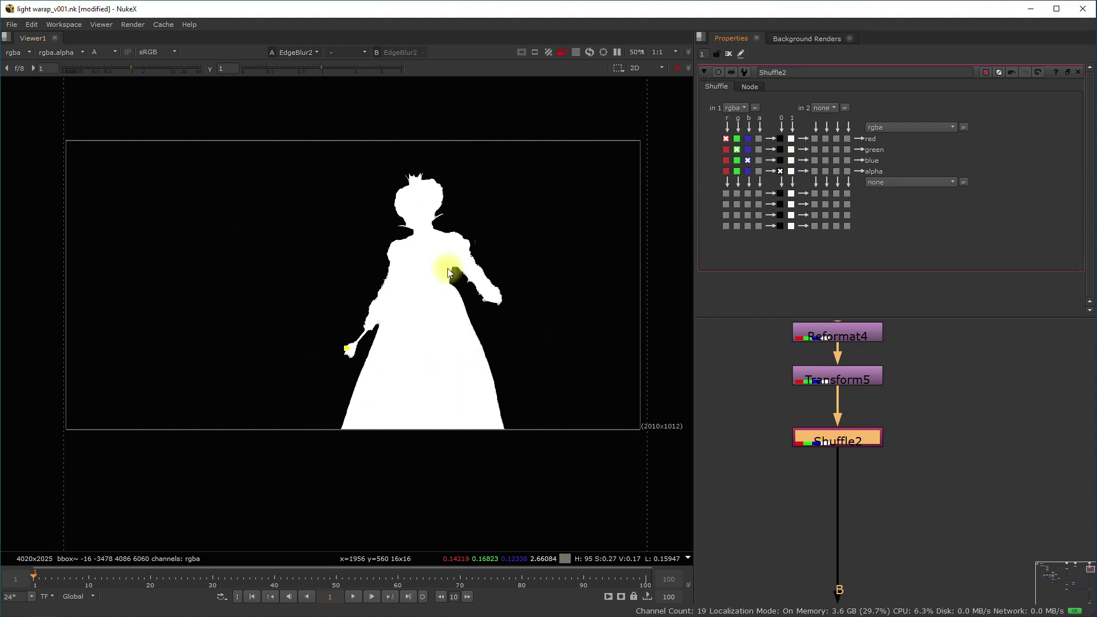
Step: View the Merge1 output and compare its alpha channel with the full-color composite
middle_drag(869, 541, 882, 328)
middle_drag(897, 561, 938, 329)
scroll(938, 332, down, 3)
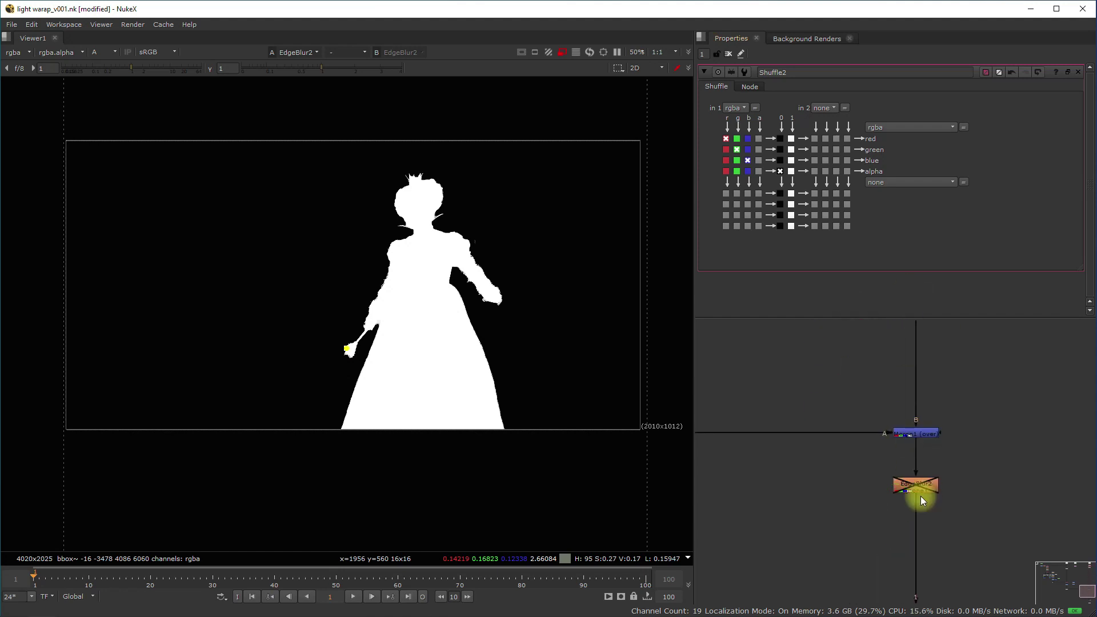
scroll(921, 496, down, 2)
scroll(790, 439, up, 2)
middle_drag(799, 442, 722, 430)
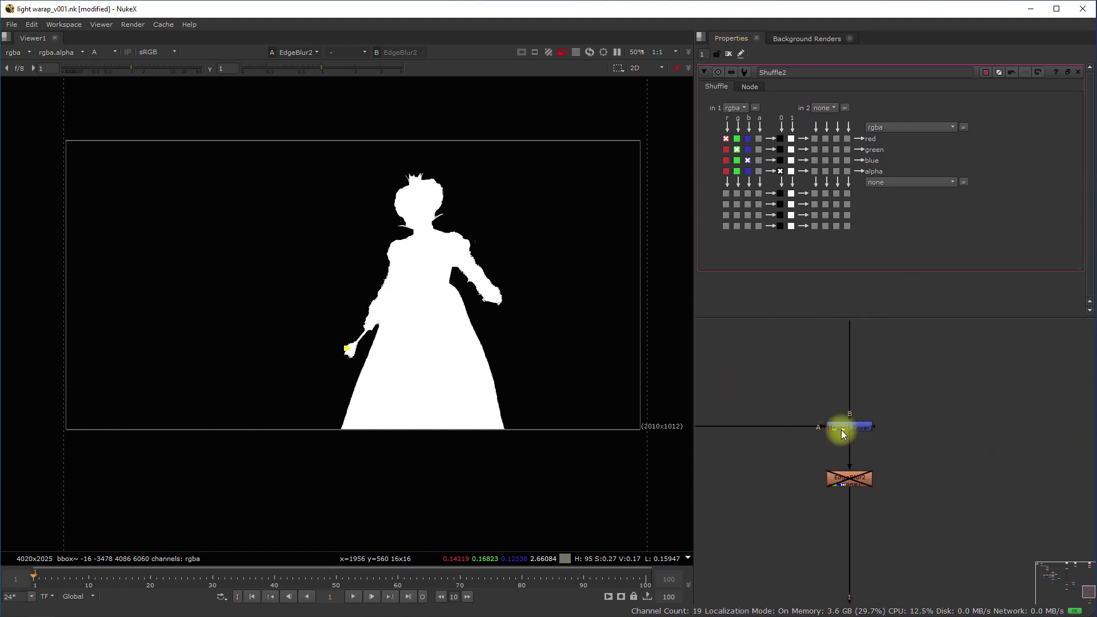
click(842, 434)
key(1)
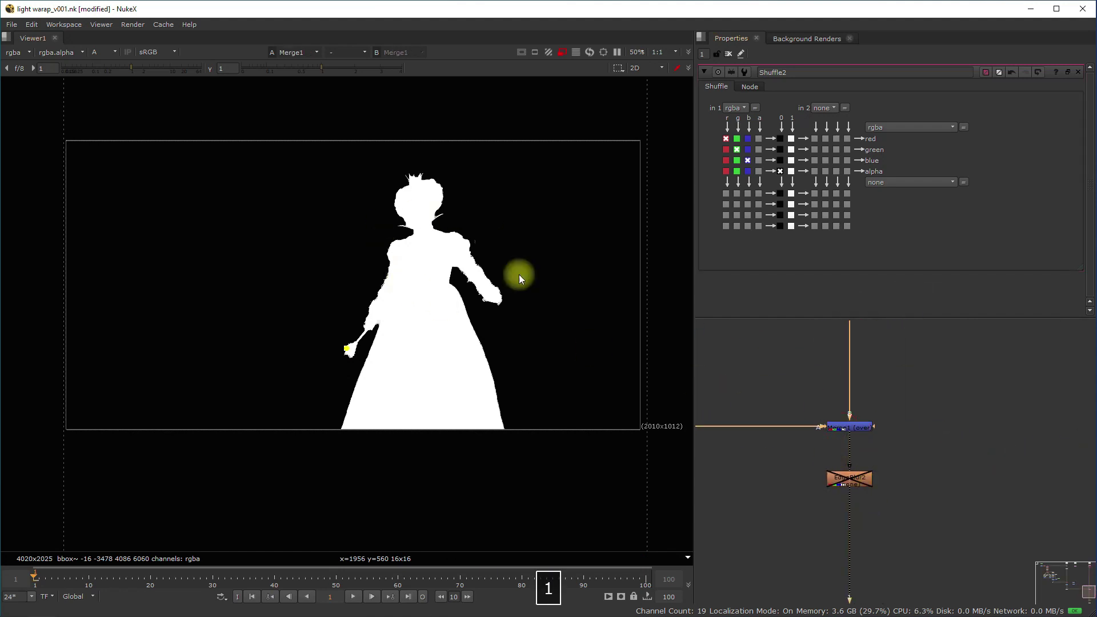
key(a)
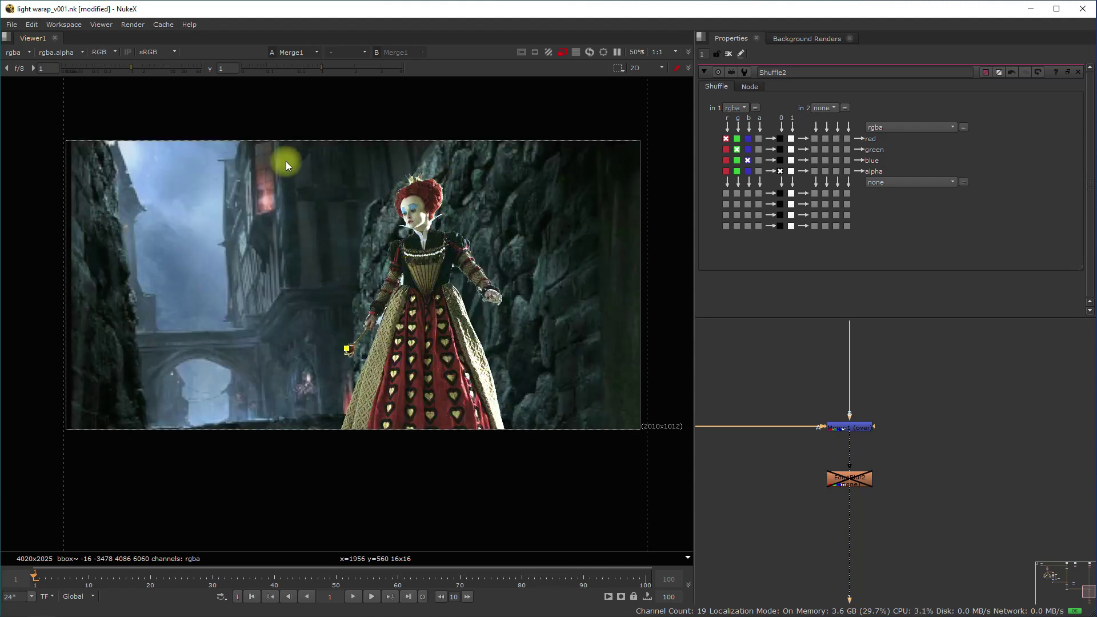
key(a)
key(a)
key(a)
key(a)
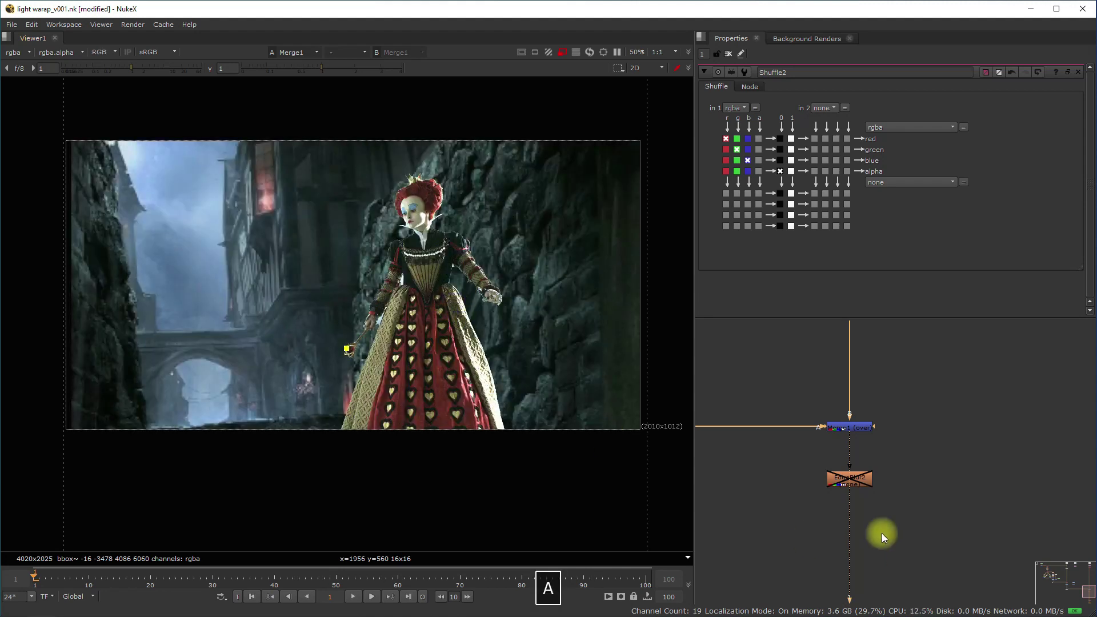
Step: Enable the EdgeBlur2 node below Merge1 while checking the bright skirt edge up close in Merge1's output
scroll(885, 514, up, 3)
key(d)
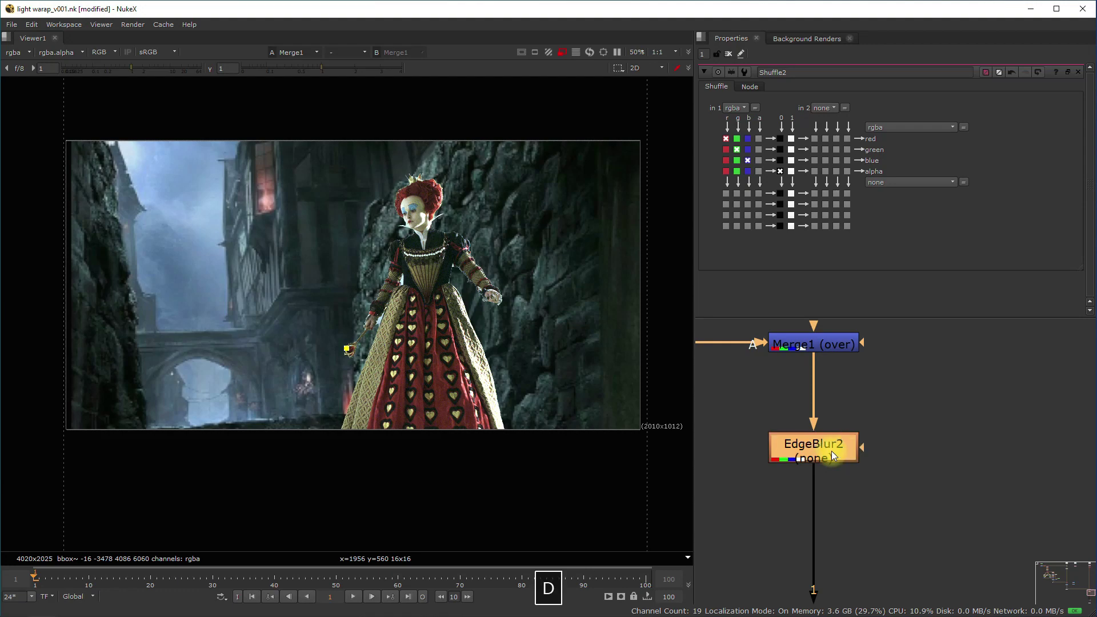
scroll(485, 230, up, 5)
scroll(492, 276, up, 4)
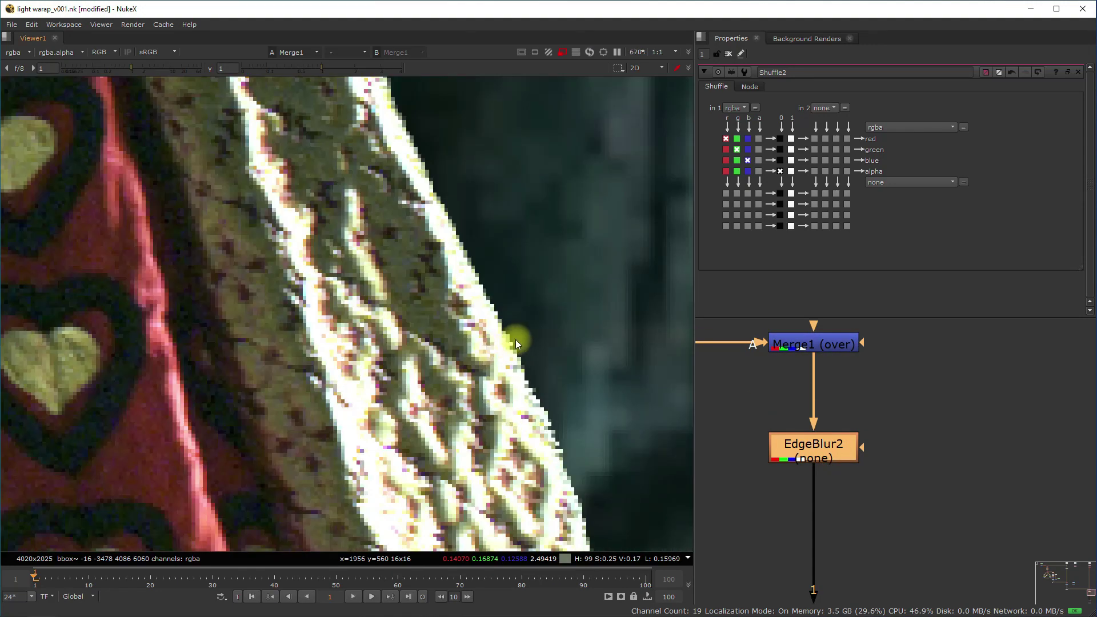
key(d)
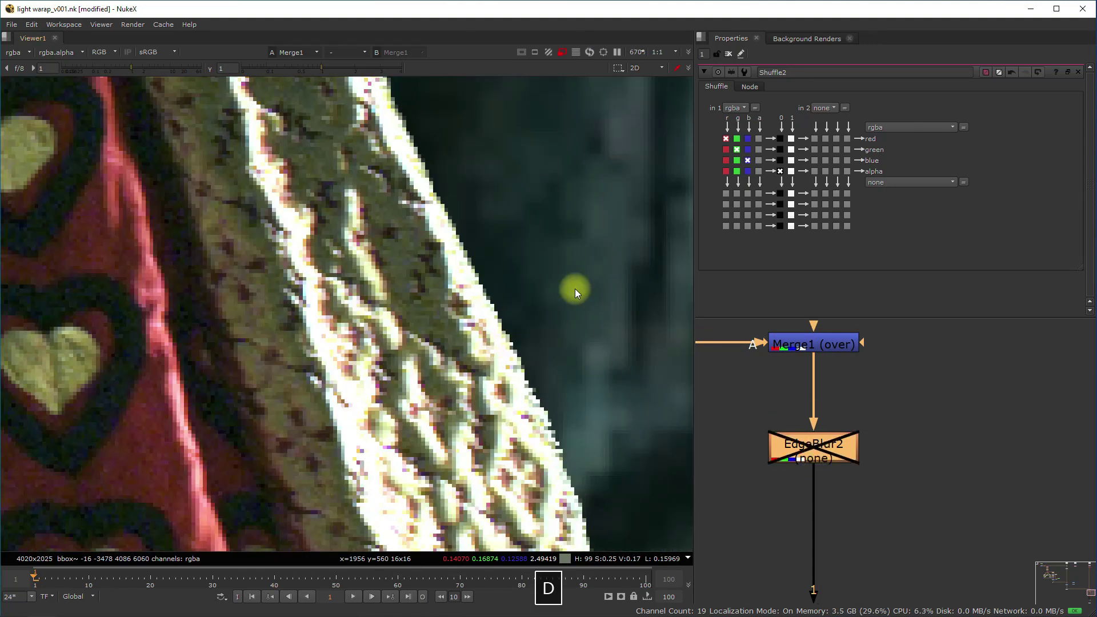
scroll(529, 310, up, 3)
key(d)
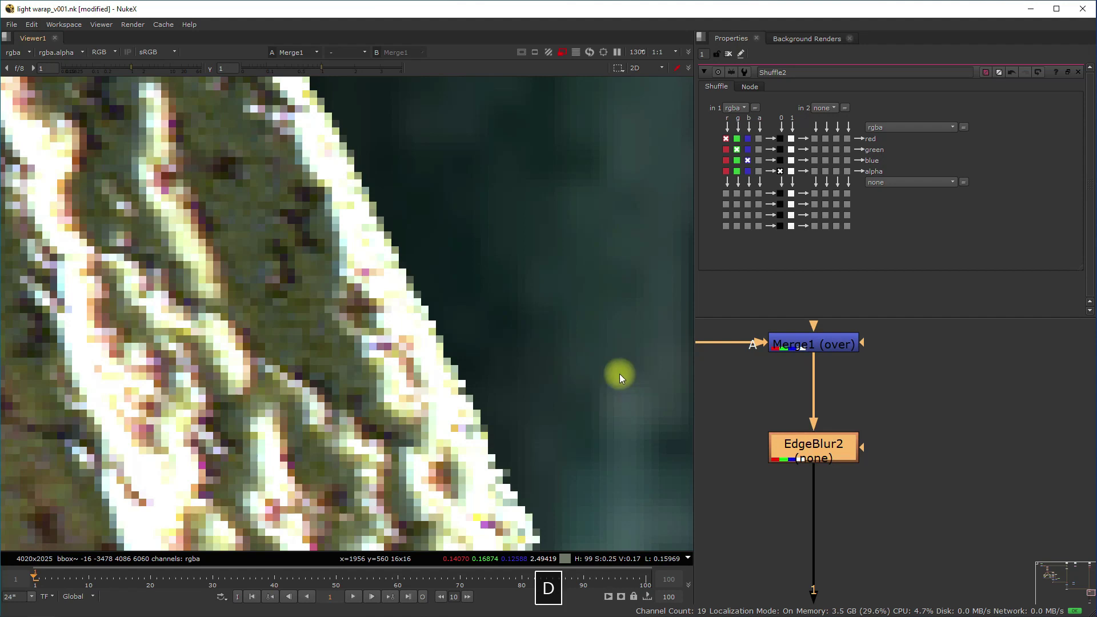
Step: View the EdgeBlur2 output and compare the skirt edge against the dark background with the node disabled and enabled
key(1)
click(830, 450)
key(d)
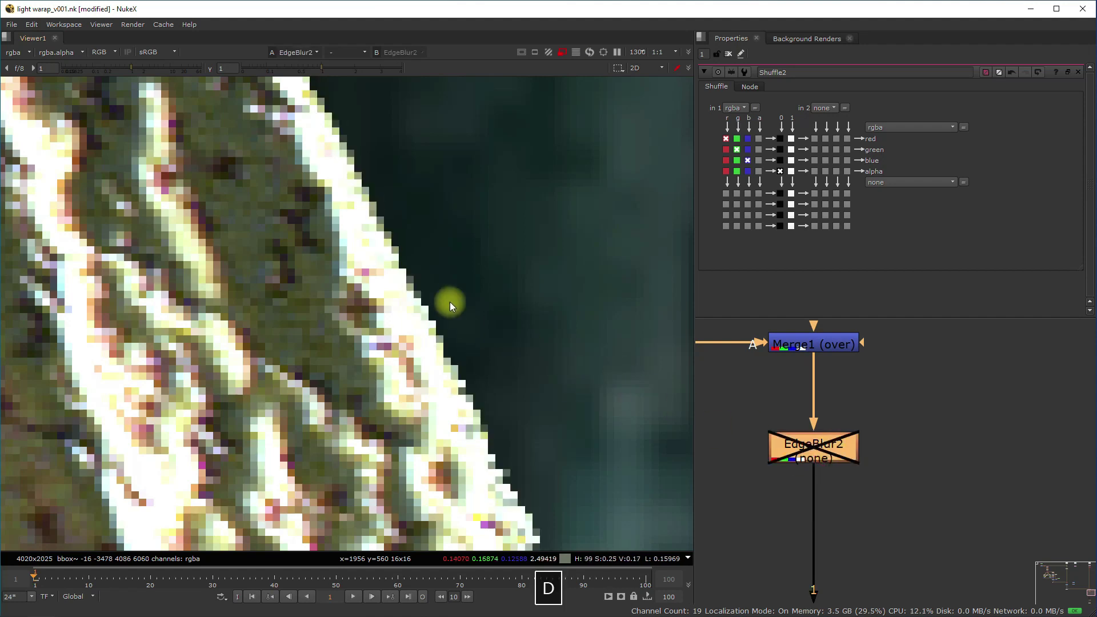
key(d)
key(d)
key(d)
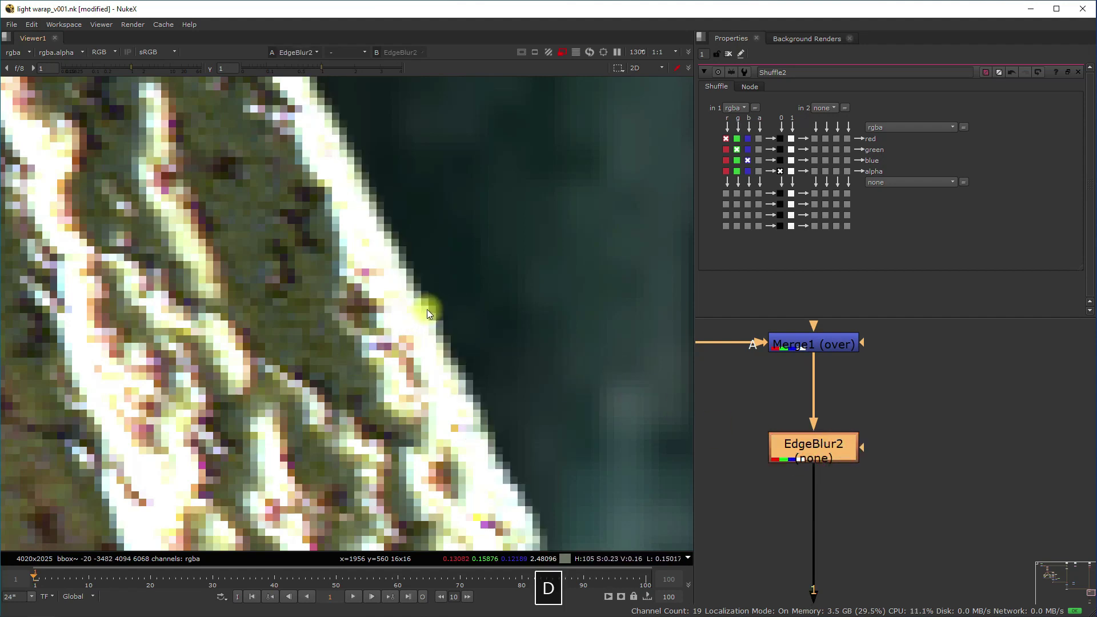
scroll(426, 309, down, 4)
scroll(383, 309, up, 5)
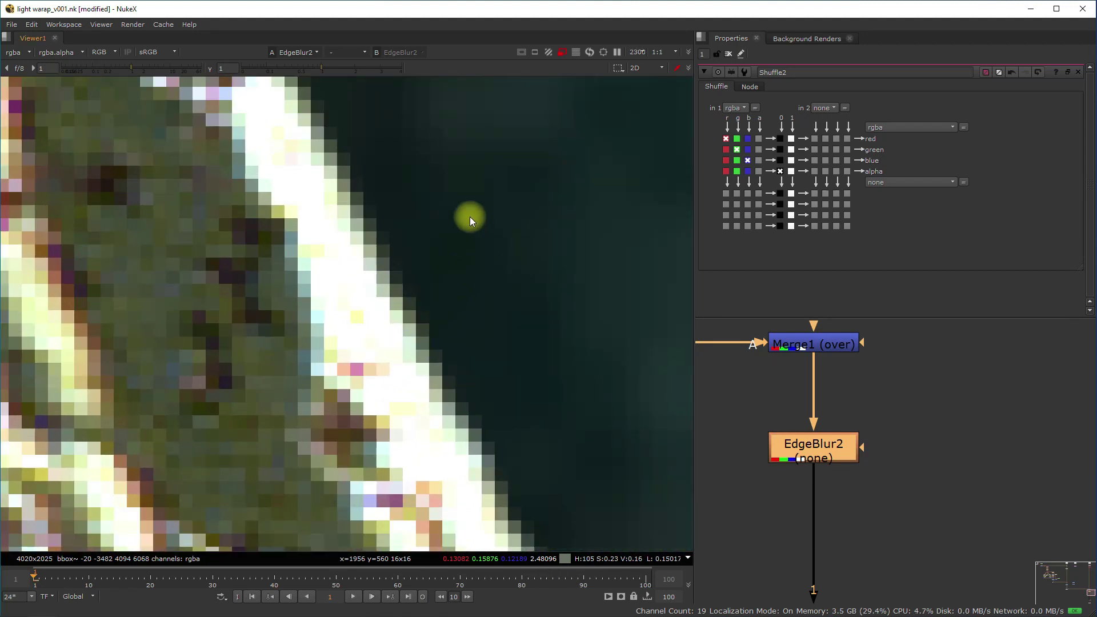
drag(461, 191, 528, 256)
Step: Extract EdgeBlur2 from below Merge1 and insert it in the foreground branch before Merge1's A input
scroll(880, 440, down, 6)
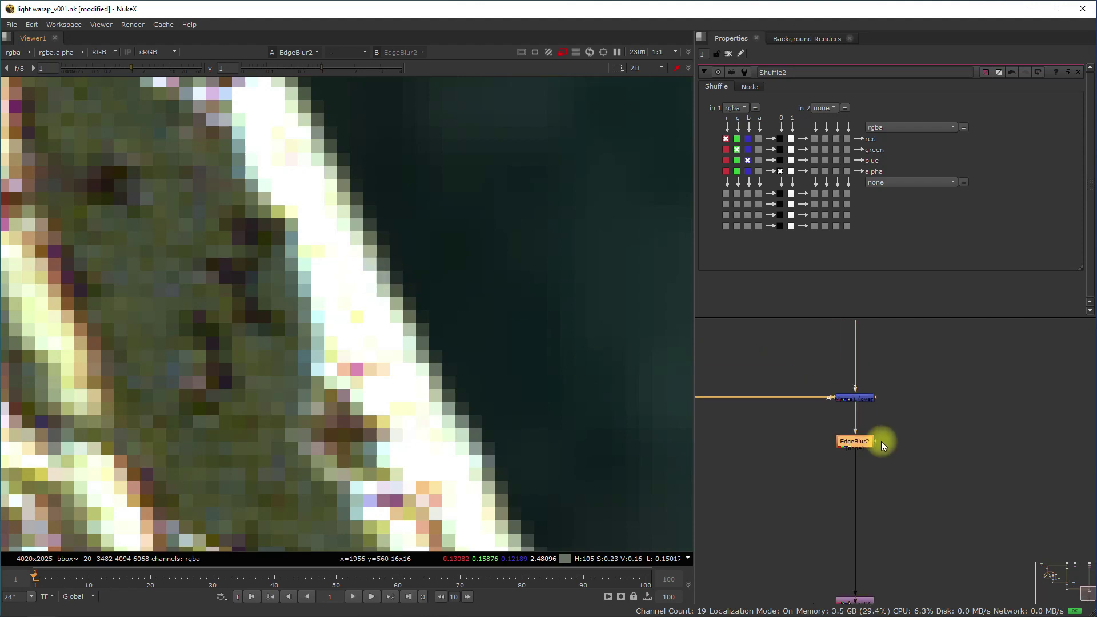
middle_drag(826, 421, 978, 441)
click(901, 436)
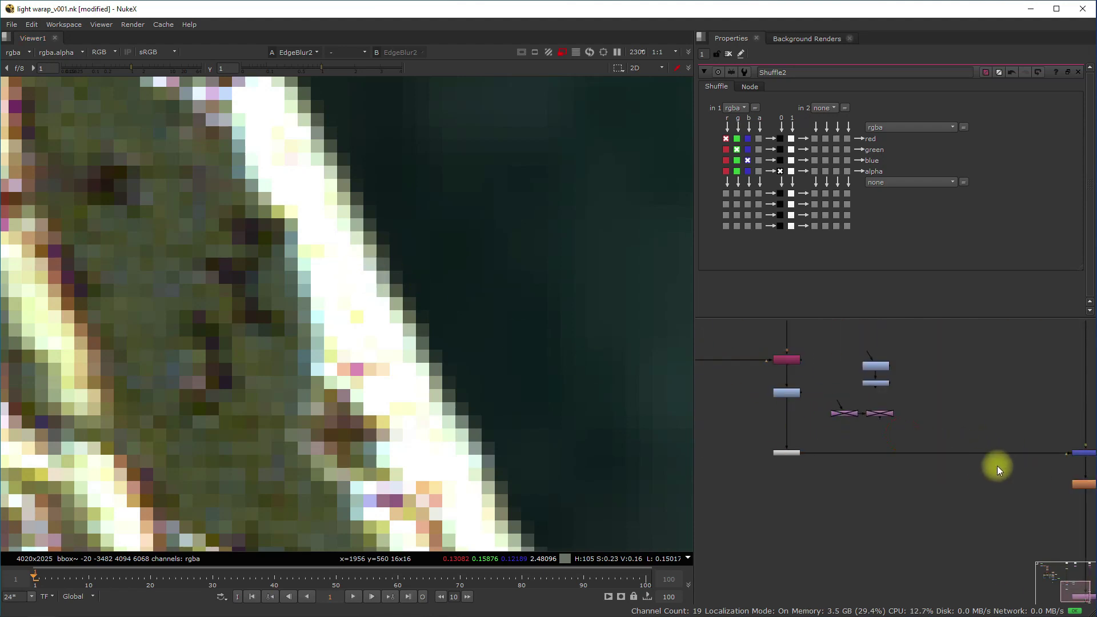
middle_drag(1028, 470, 915, 465)
click(967, 479)
key(ctrl+shift+x)
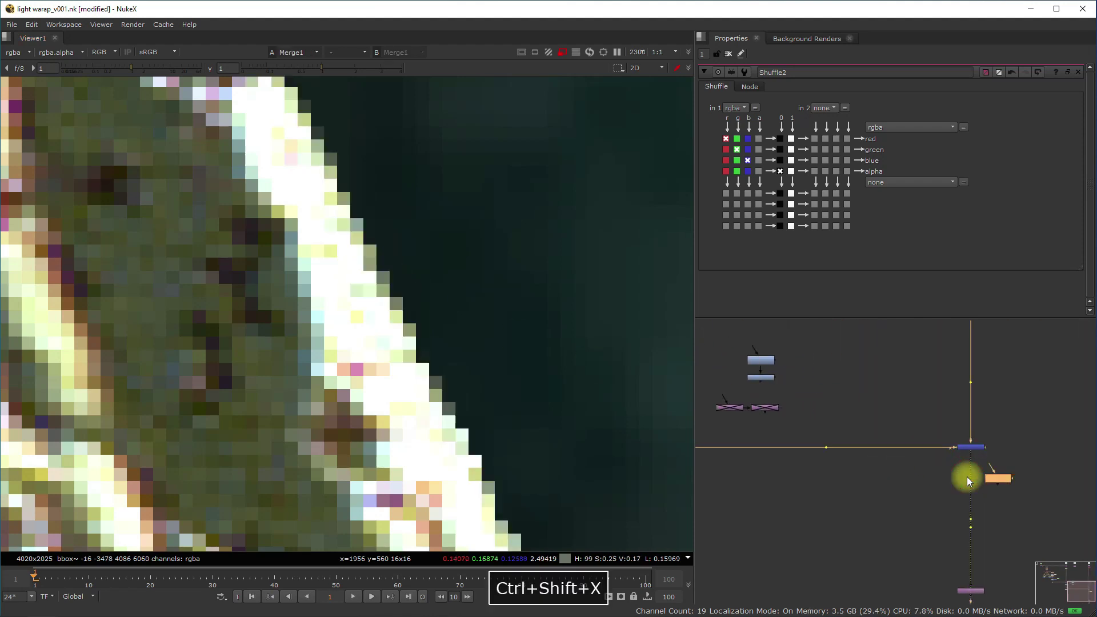
drag(994, 473, 870, 443)
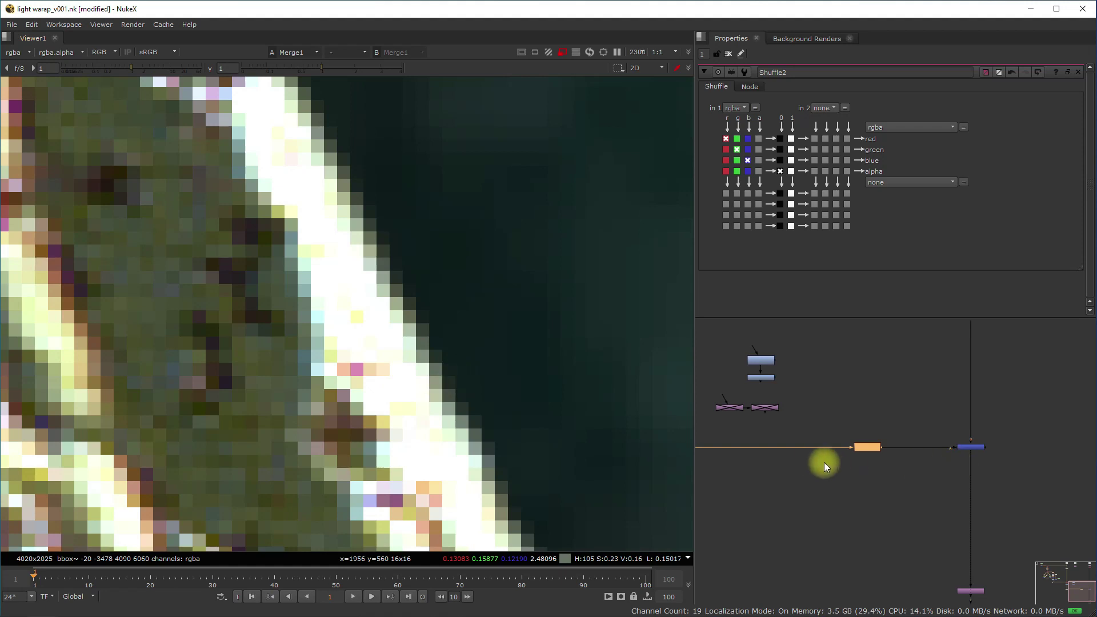
Step: Inspect the Merge1 output's alpha channel and full-color image around the skirt with EdgeBlur2 before the merge
middle_drag(824, 463, 938, 462)
middle_drag(1006, 460, 934, 445)
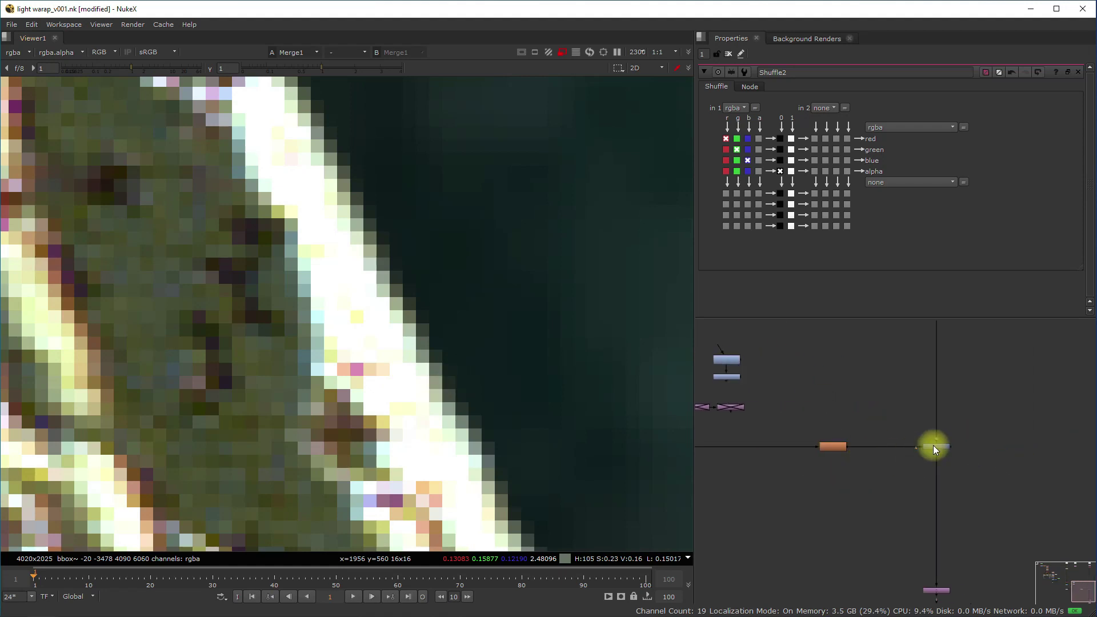
scroll(947, 441, down, 3)
scroll(946, 382, up, 10)
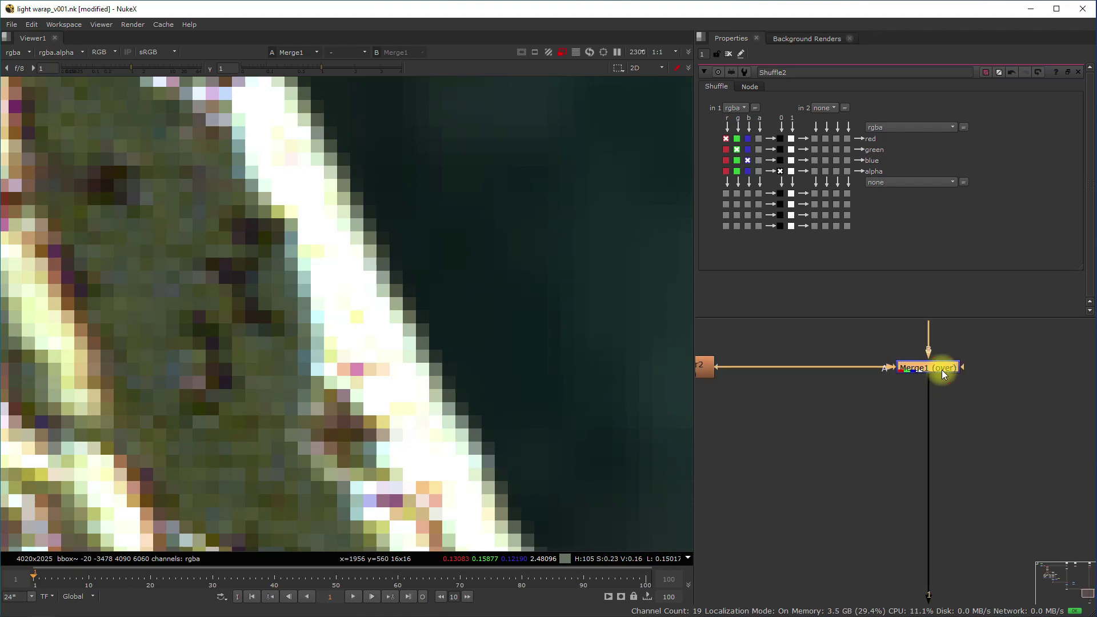
key(1)
scroll(313, 385, down, 5)
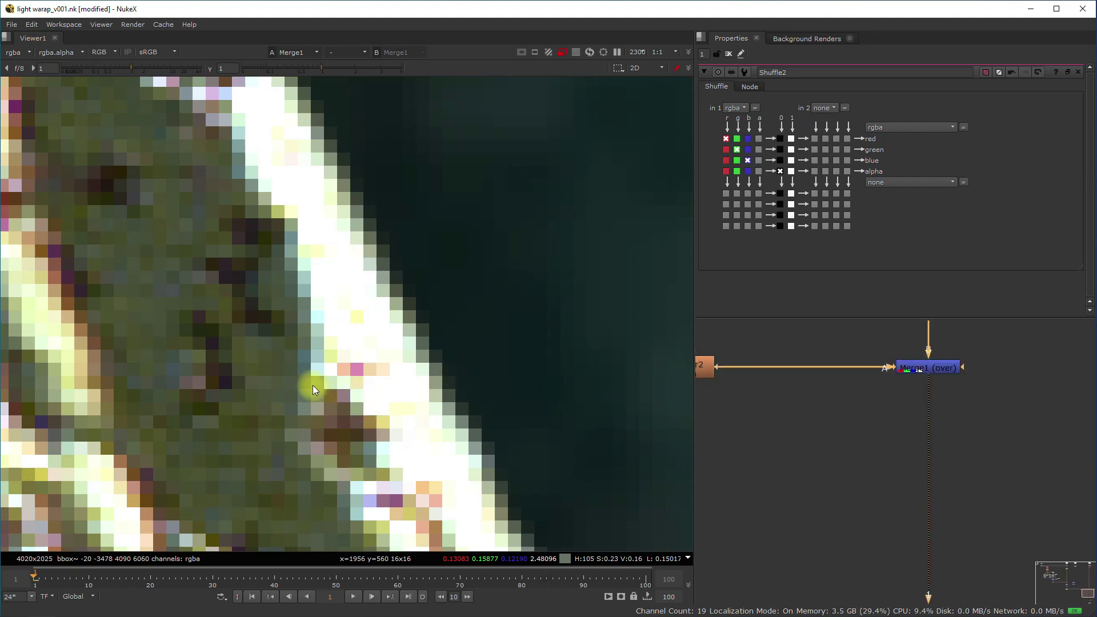
key(a)
key(a)
scroll(456, 379, down, 5)
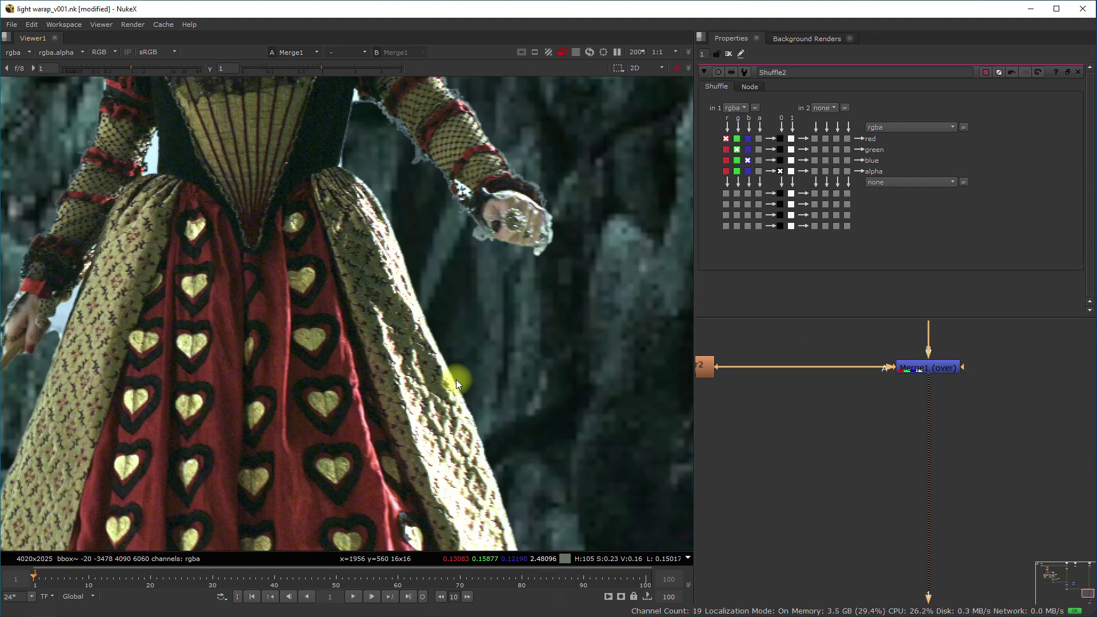
Step: Extract EdgeBlur2 from the foreground branch and reinsert it directly below Merge1
middle_drag(817, 399, 860, 421)
click(723, 389)
key(ctrl+shift+x)
drag(759, 407, 983, 454)
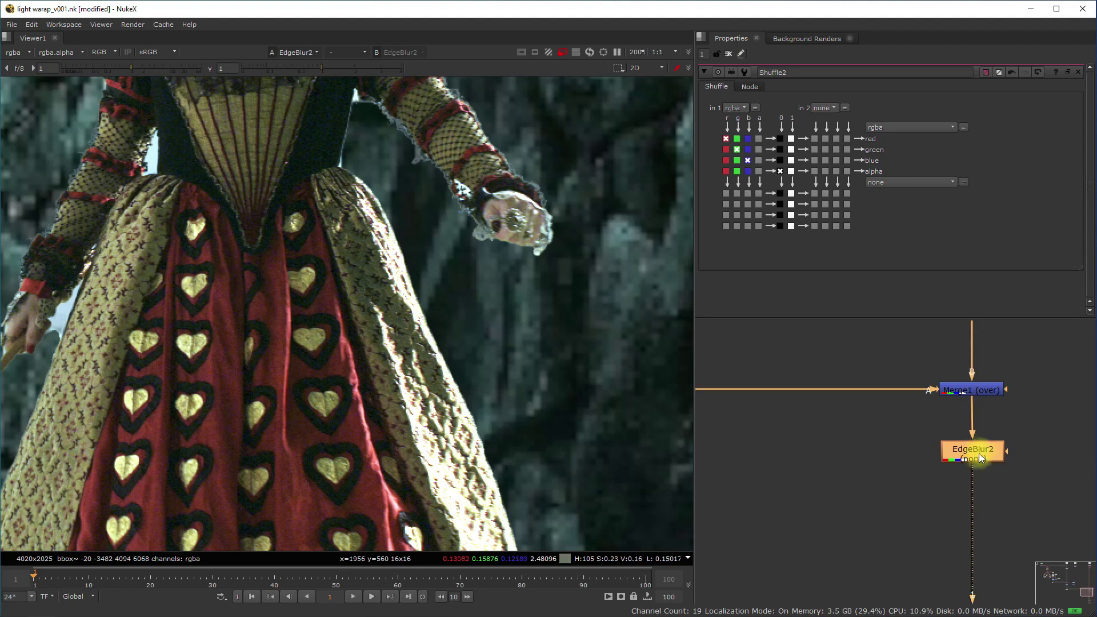
Step: Examine the figure's skirt edge and the gap beneath the sleeve in the EdgeBlur2 composite
scroll(435, 390, up, 4)
scroll(542, 323, up, 4)
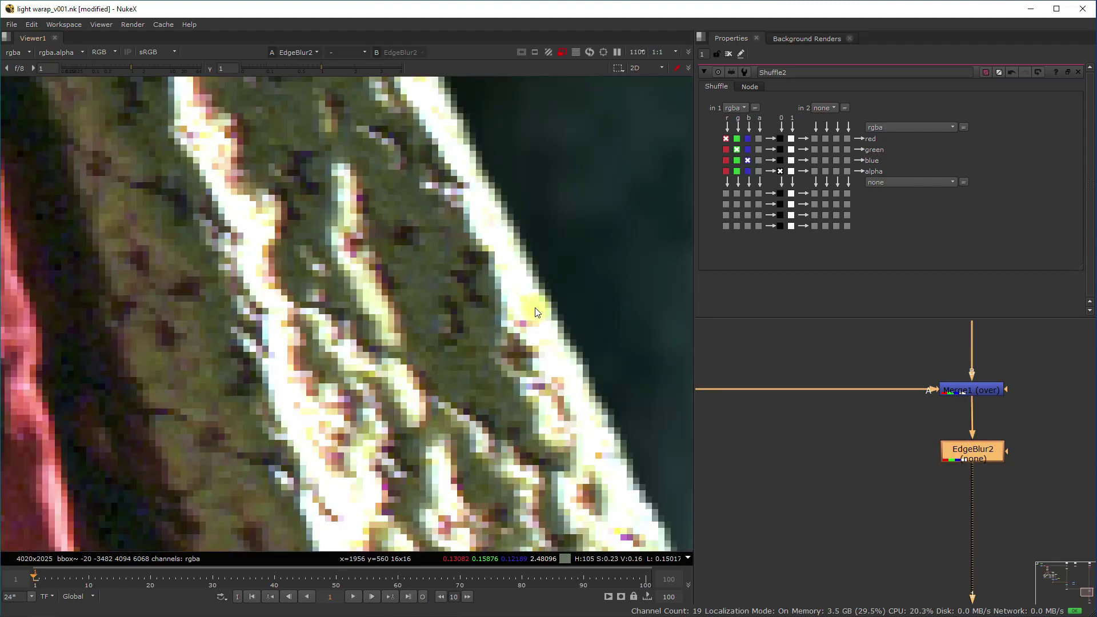
middle_drag(559, 334, 382, 351)
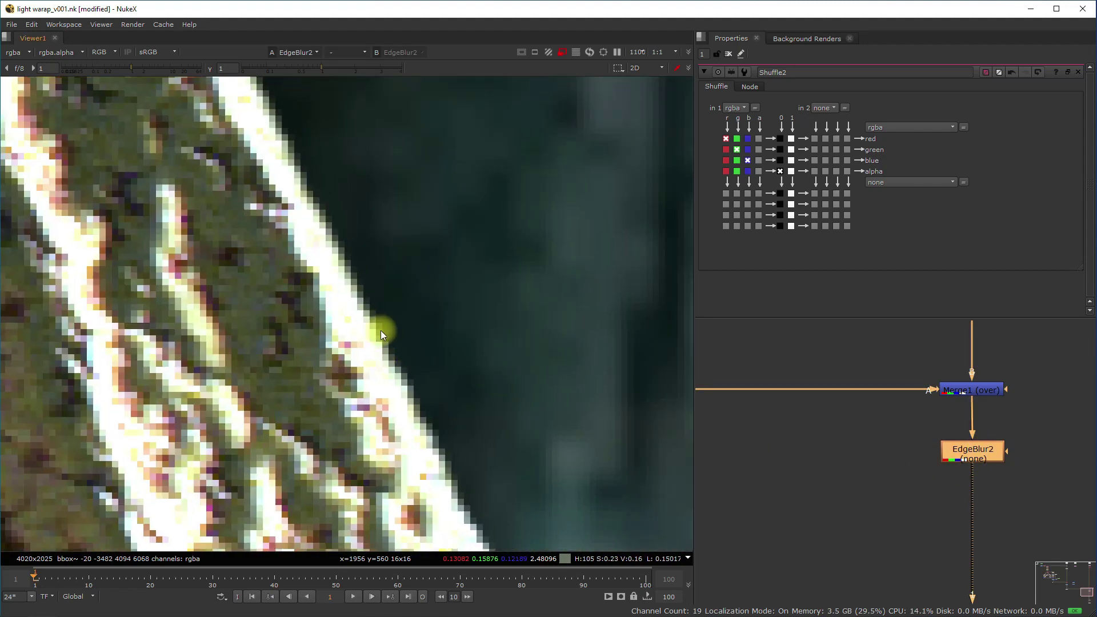
scroll(516, 338, down, 8)
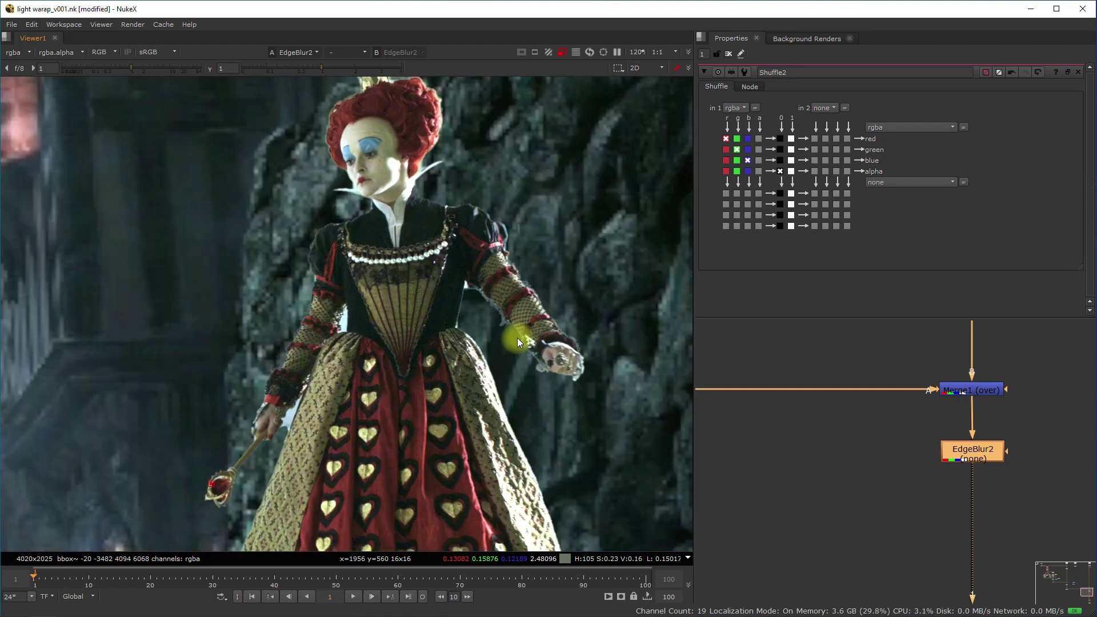
scroll(516, 330, up, 6)
middle_drag(466, 228, 549, 317)
scroll(461, 247, up, 3)
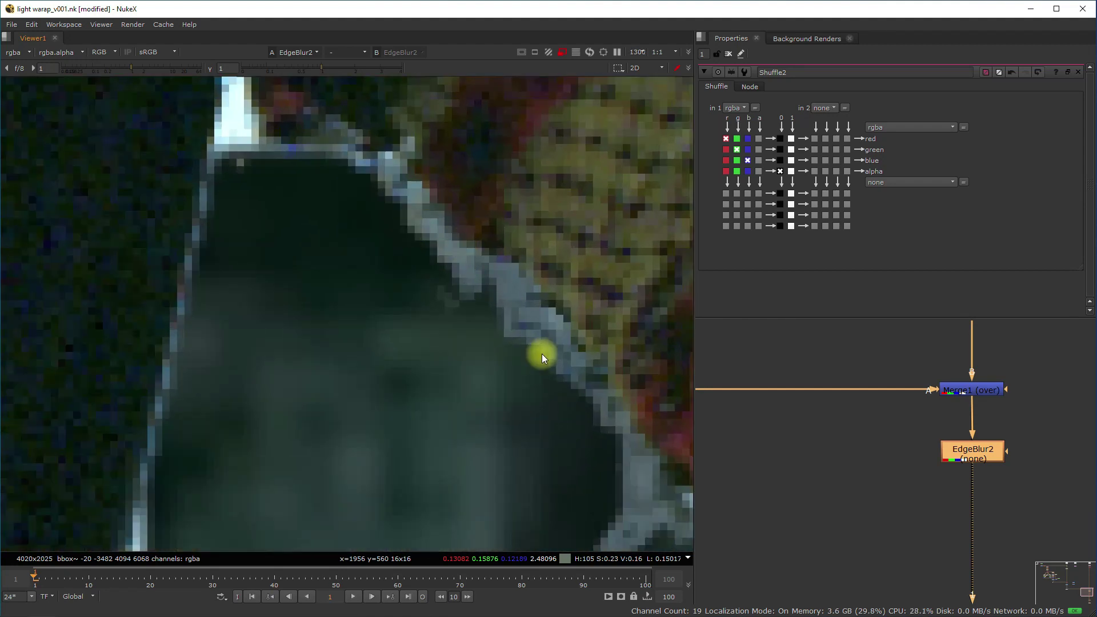
scroll(542, 354, down, 3)
middle_drag(542, 355, 407, 311)
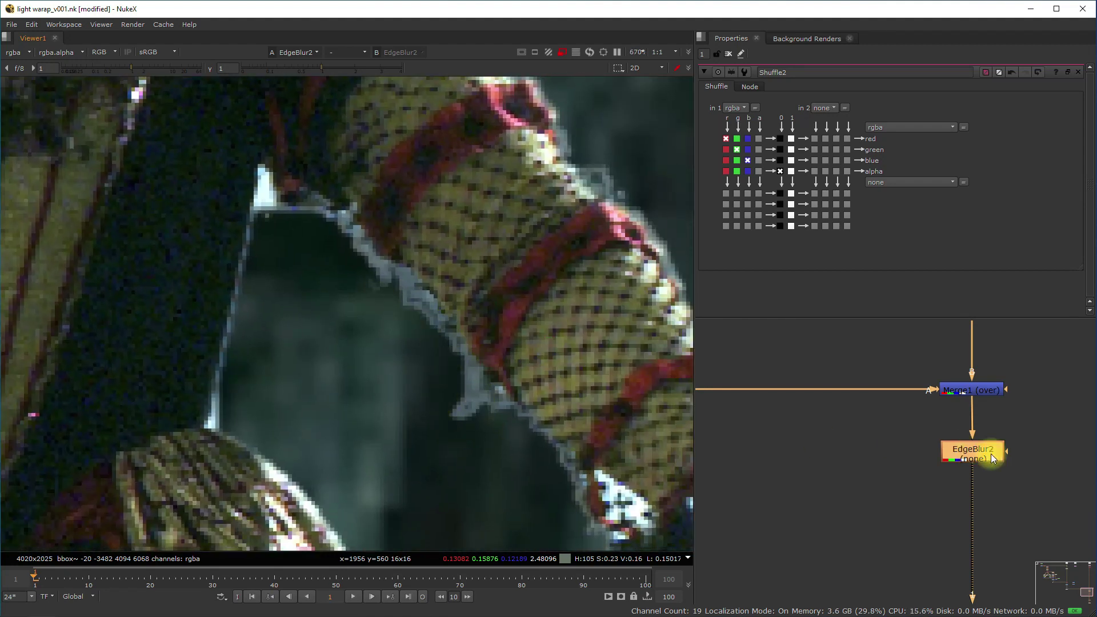
Step: View the despill node's output upstream in the foreground branch and inspect the original sleeve edge
scroll(778, 458, down, 5)
scroll(860, 382, up, 6)
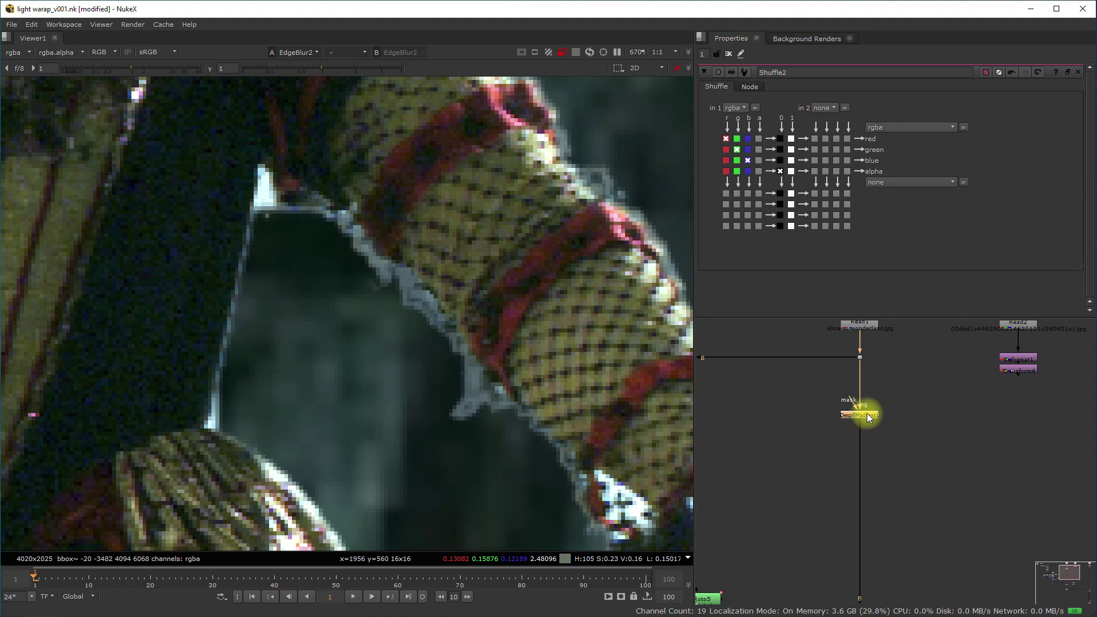
key(1)
scroll(414, 316, up, 4)
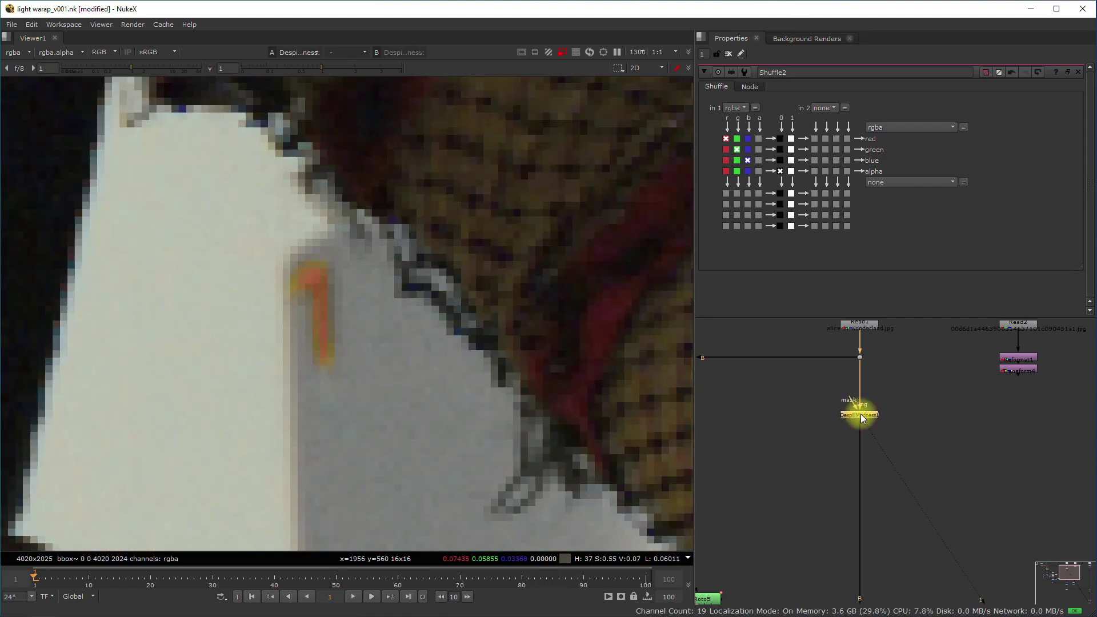
key(1)
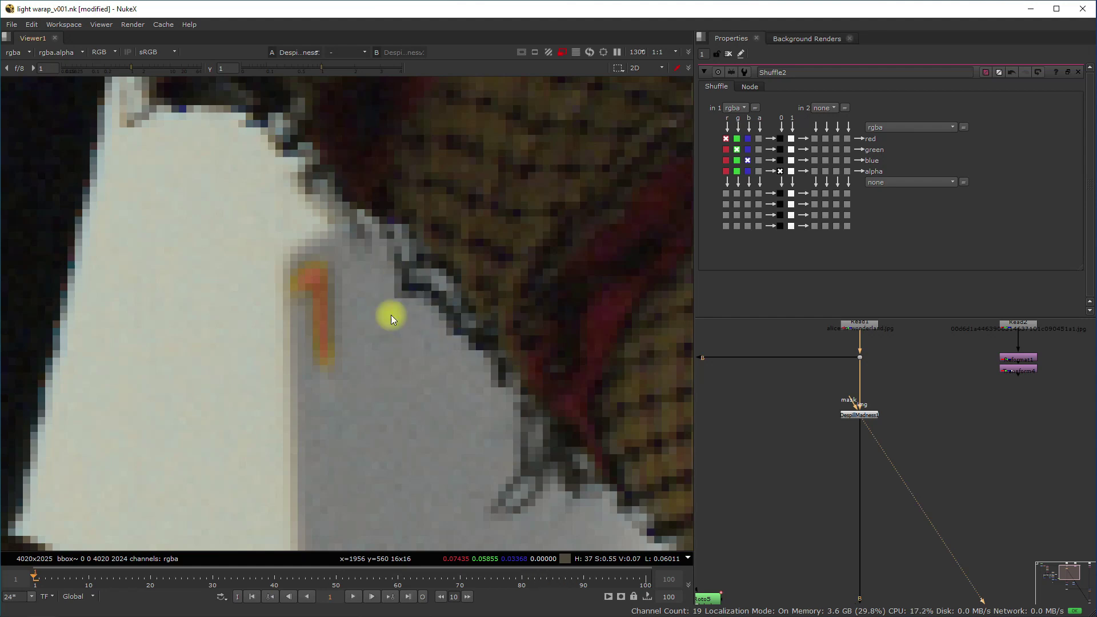
Step: View the Copy2 and Grade3 outputs in turn and compare the fringe along the sleeve edge
scroll(868, 480, down, 2)
middle_drag(930, 600, 897, 410)
scroll(832, 422, up, 3)
click(829, 421)
click(829, 477)
key(1)
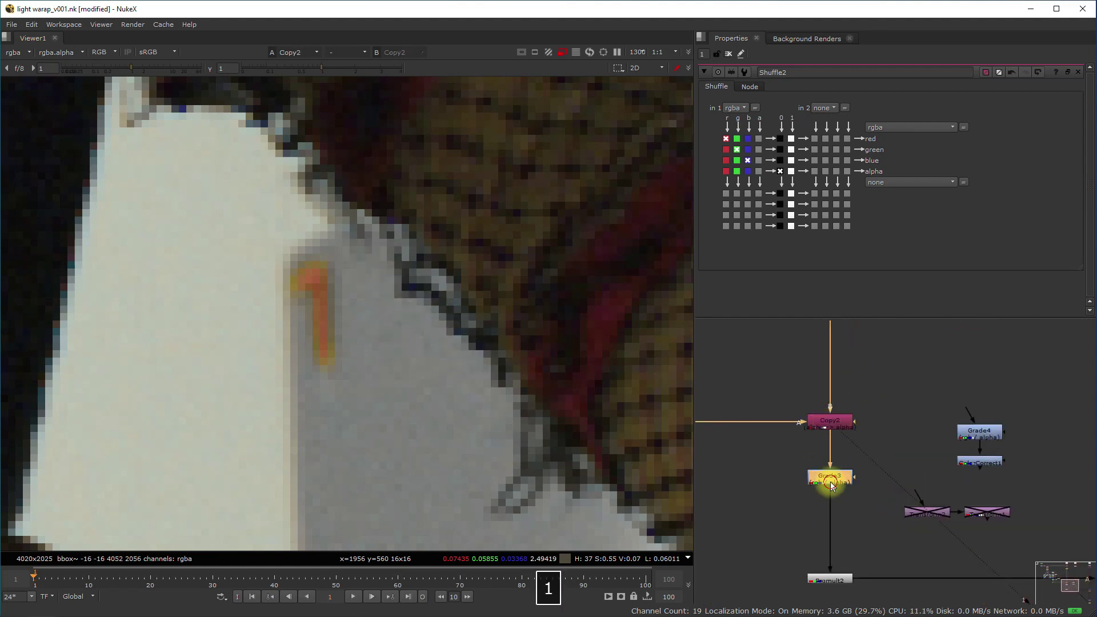
click(897, 489)
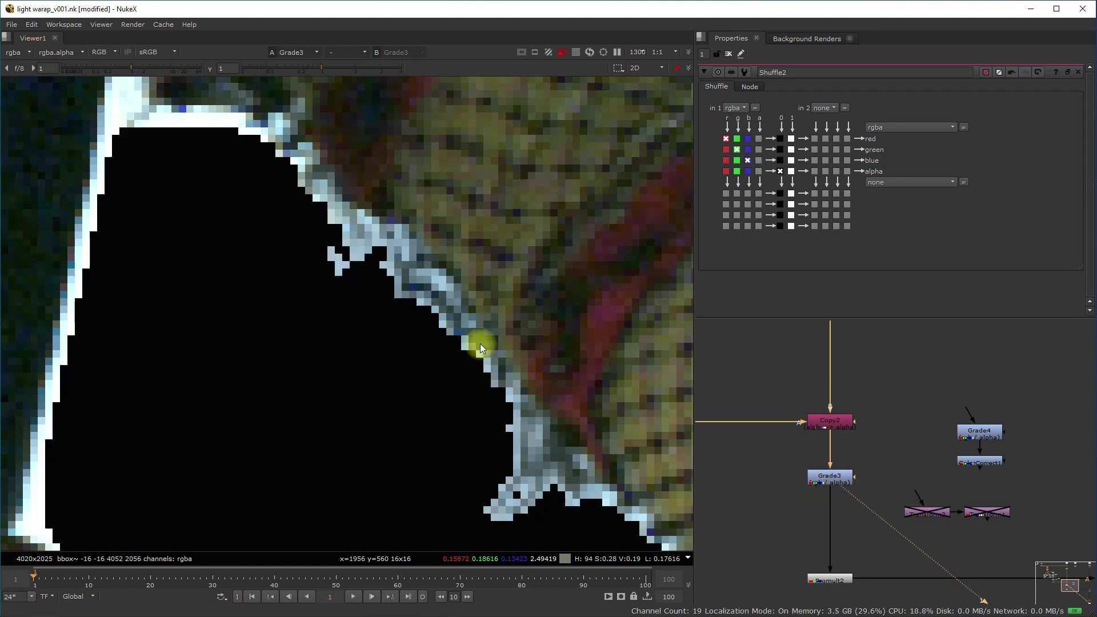
Step: Return to the EdgeBlur2 output and examine the sleeve fringe against the dark background, up close and on the whole figure
middle_drag(958, 475, 569, 399)
click(941, 541)
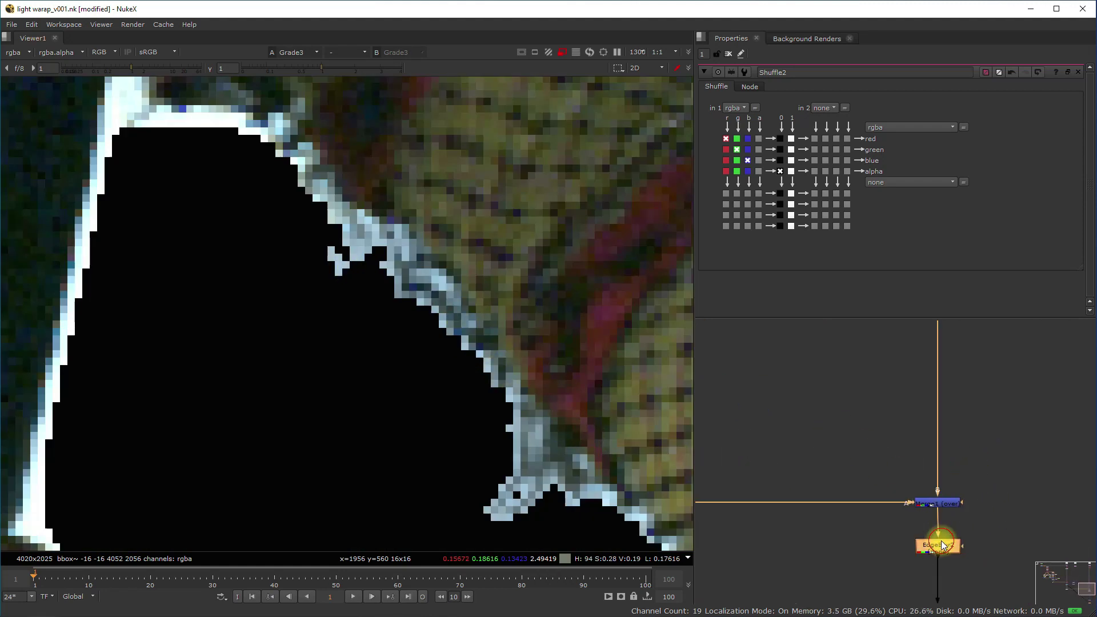
key(1)
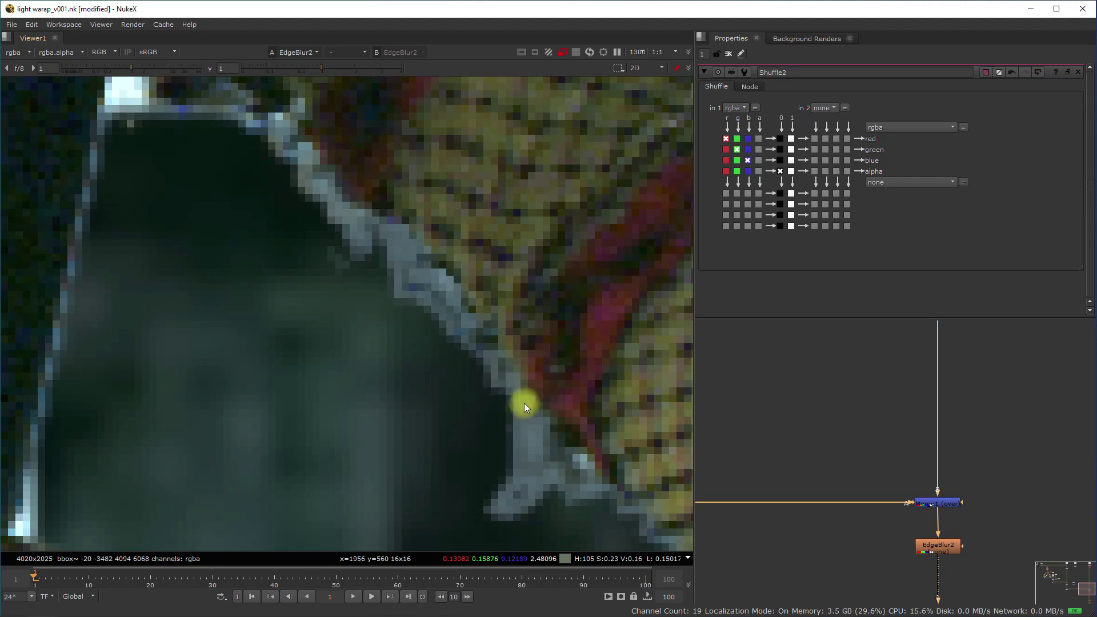
scroll(747, 431, down, 2)
middle_drag(812, 440, 1020, 563)
middle_drag(701, 371, 766, 416)
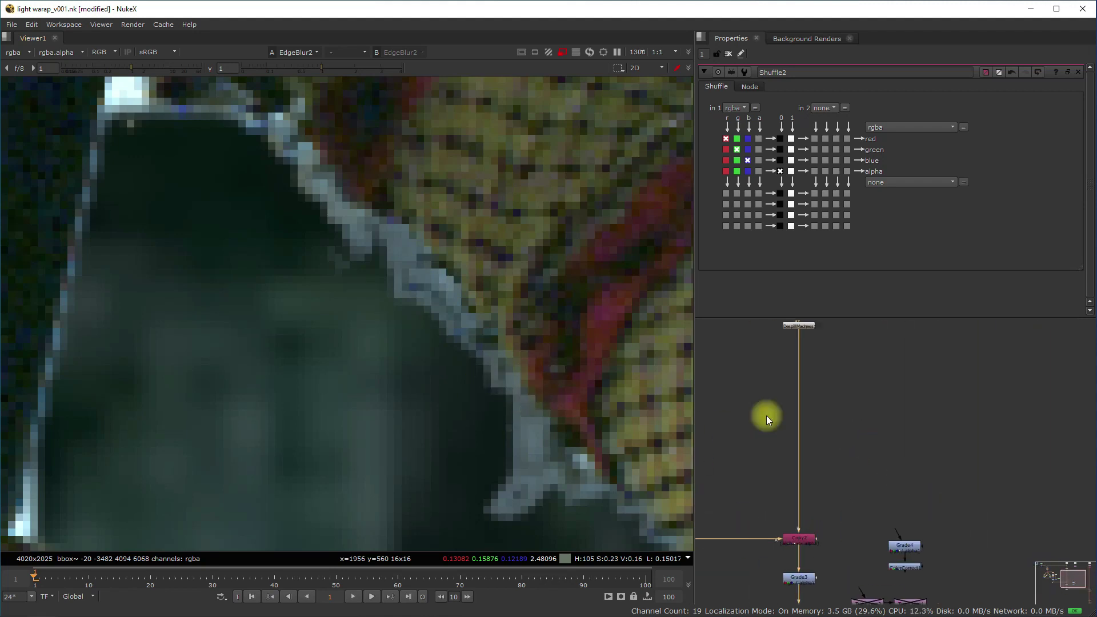
scroll(445, 313, down, 3)
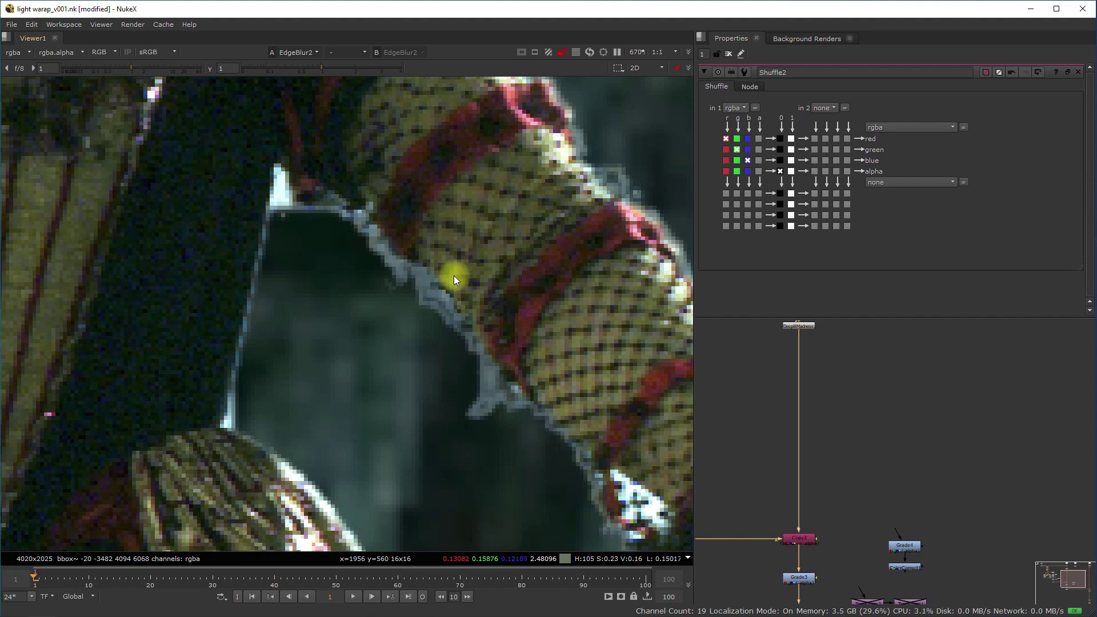
scroll(424, 311, down, 5)
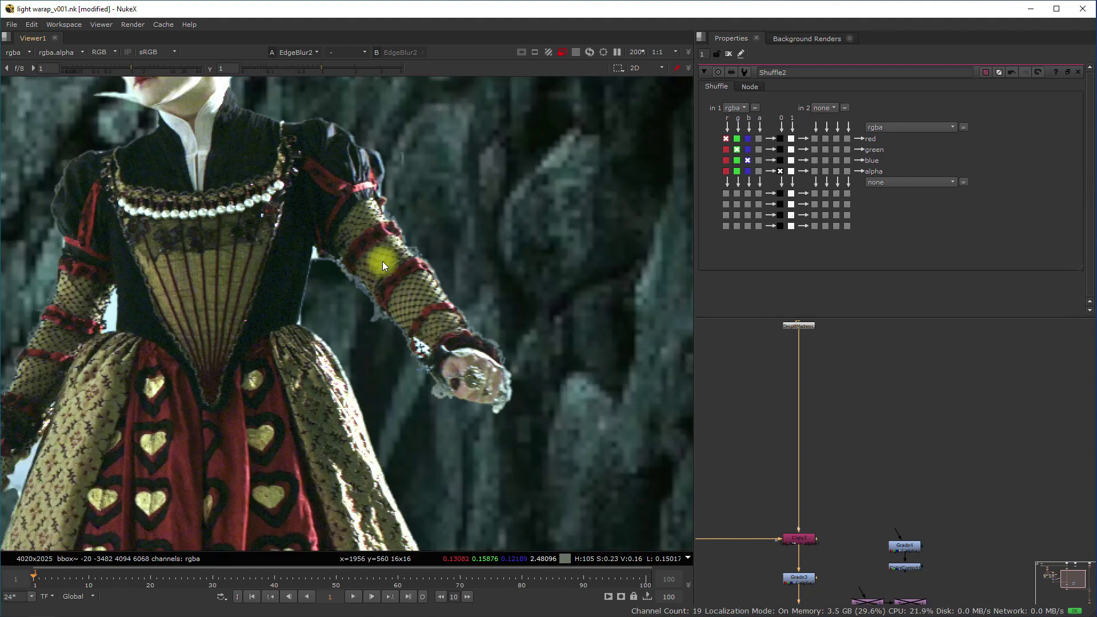
middle_drag(356, 153, 376, 224)
drag(328, 235, 553, 477)
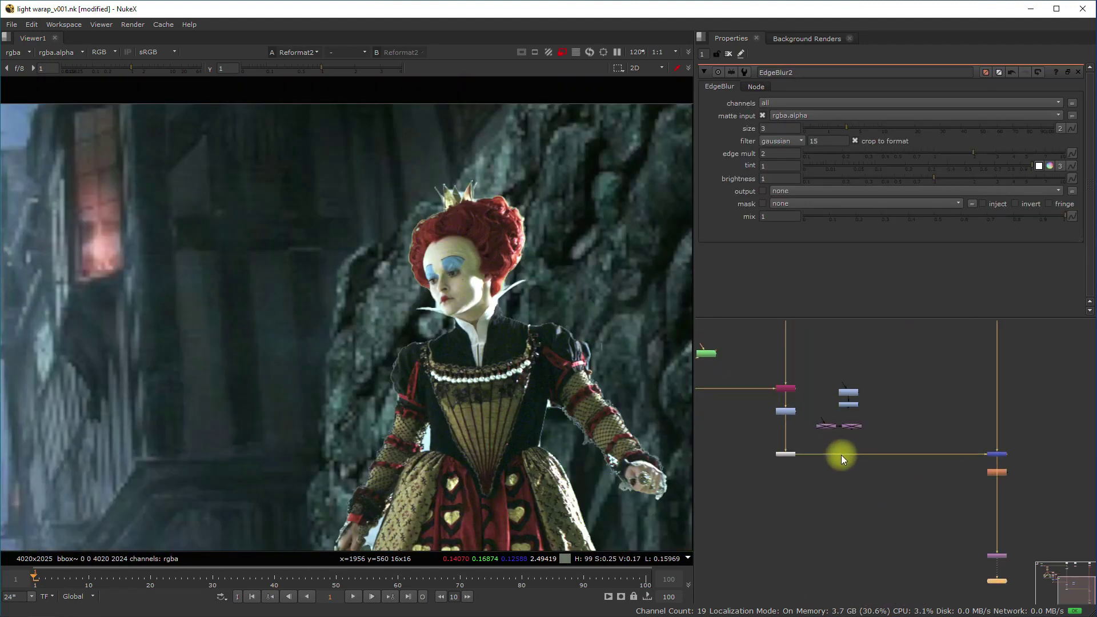
Step: Add a LightWrap node in the empty graph area near the Merge1 and EdgeBlur2 nodes
scroll(841, 455, up, 3)
middle_drag(872, 497, 712, 414)
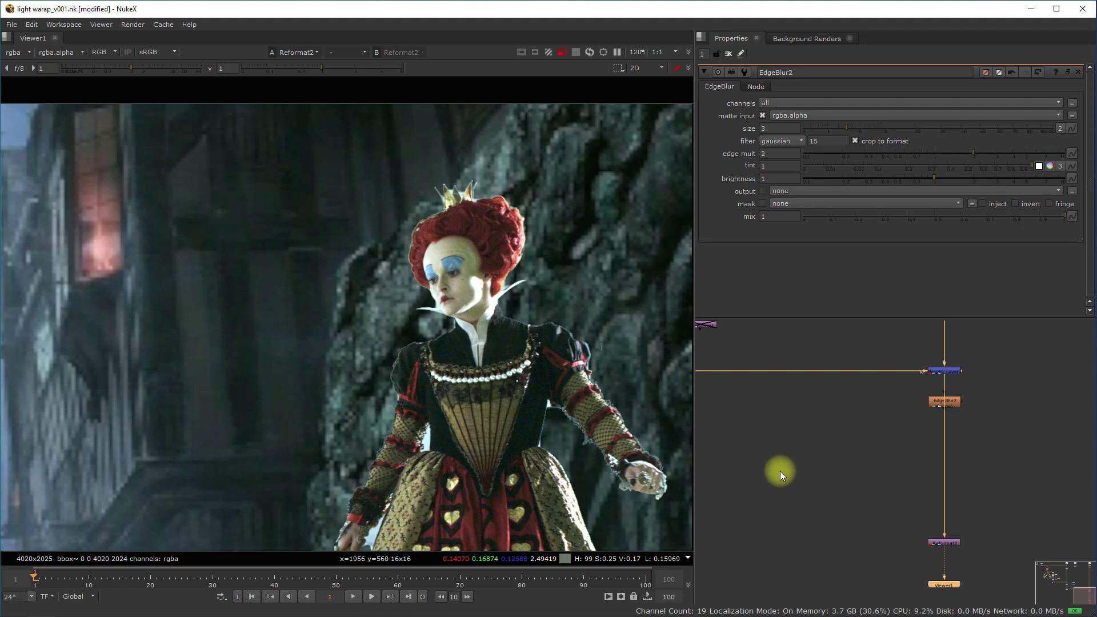
click(792, 442)
key(Tab)
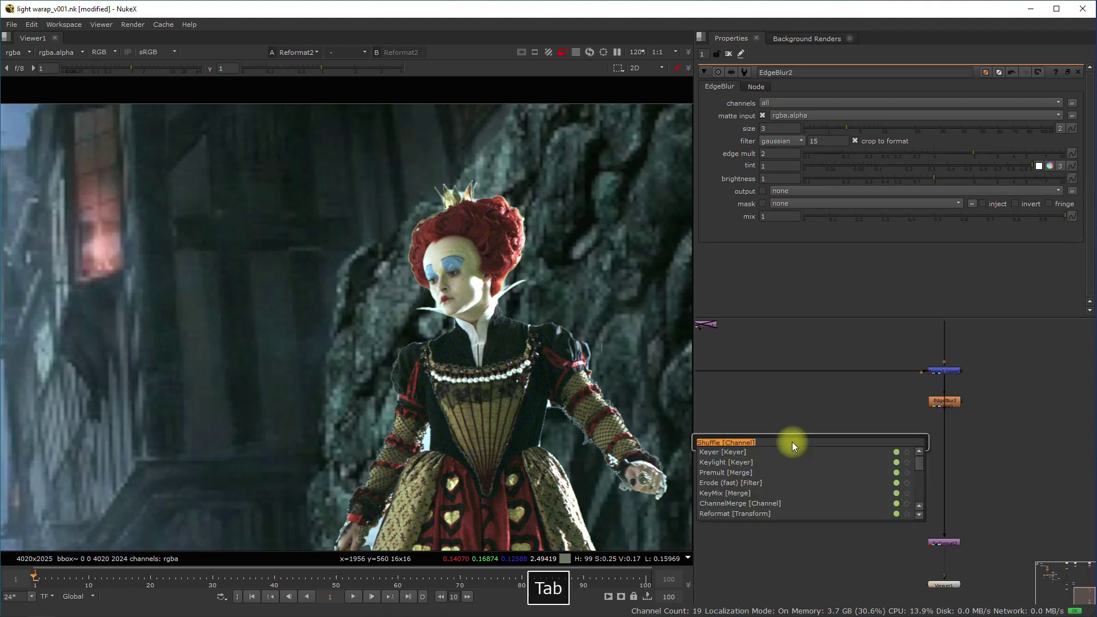
text(li)
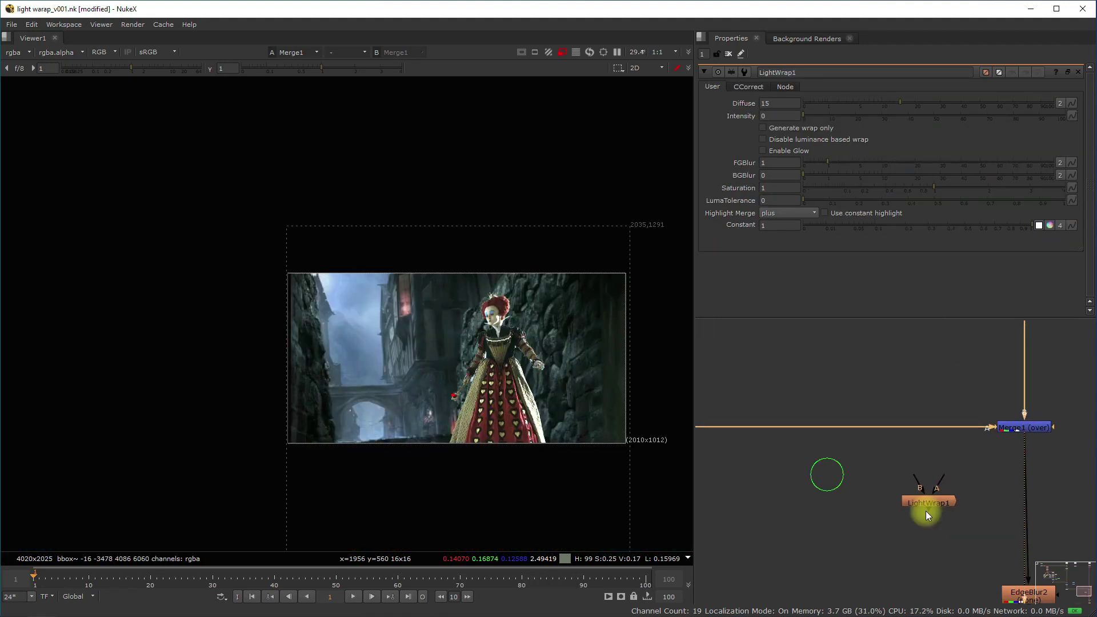
Step: Connect LightWrap1's A input to the foreground branch and its B input to the background branch's Shuffle node, and view its output
drag(550, 400, 706, 428)
drag(1033, 355, 1027, 397)
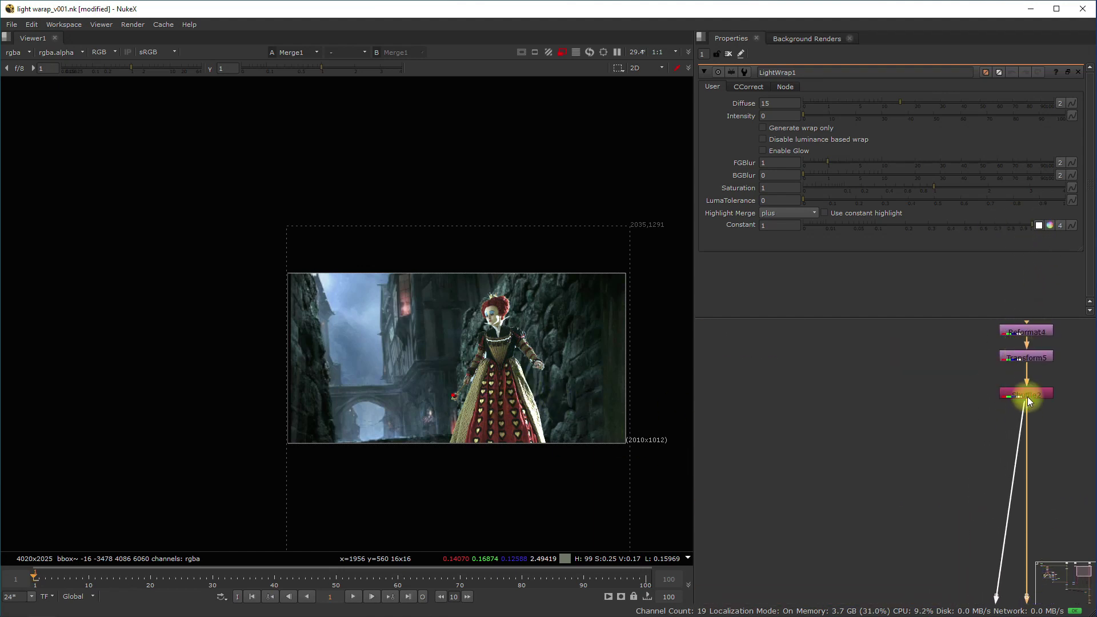
middle_drag(943, 499, 954, 271)
middle_drag(969, 571, 955, 313)
scroll(916, 392, up, 3)
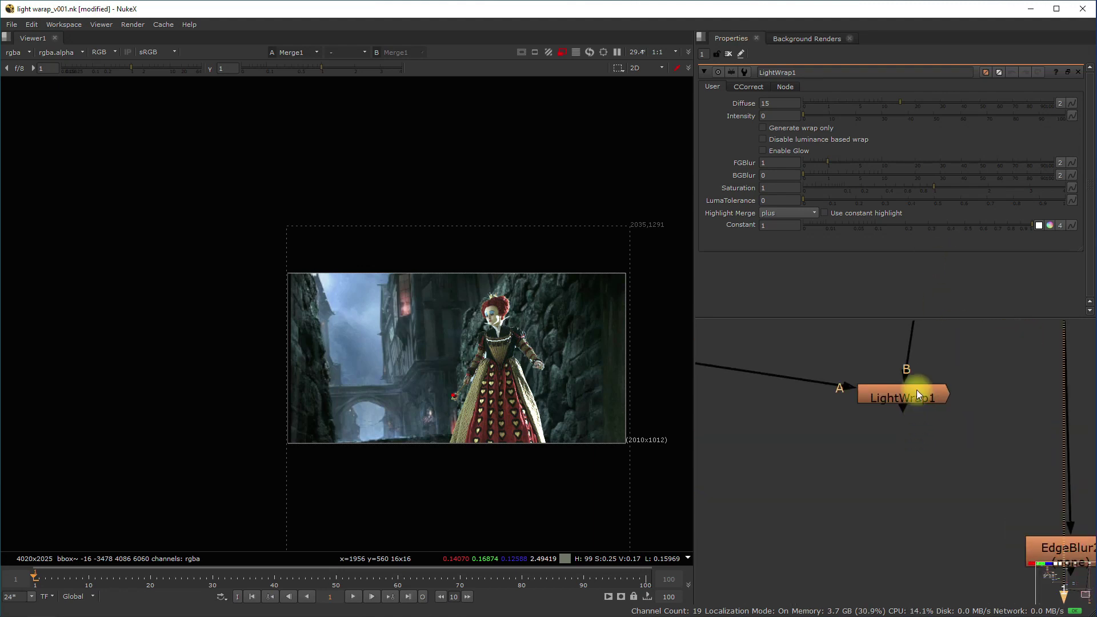
drag(916, 392, 932, 380)
key(1)
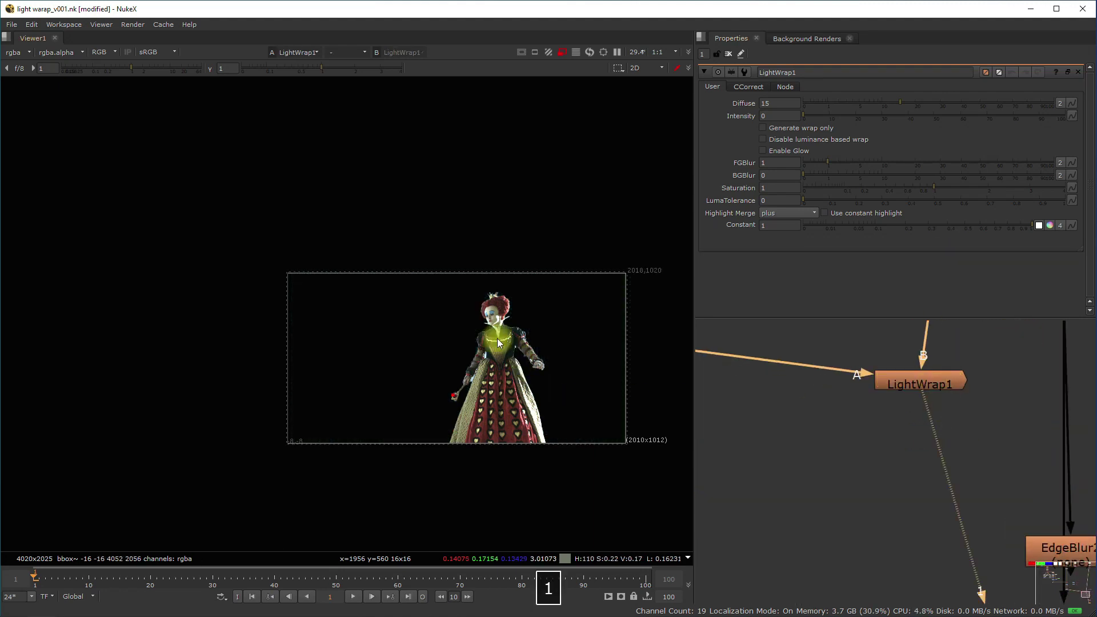
Step: Enable Generate wrap only on LightWrap1 and set its Intensity to 24
middle_drag(528, 362, 451, 288)
scroll(343, 293, down, 1)
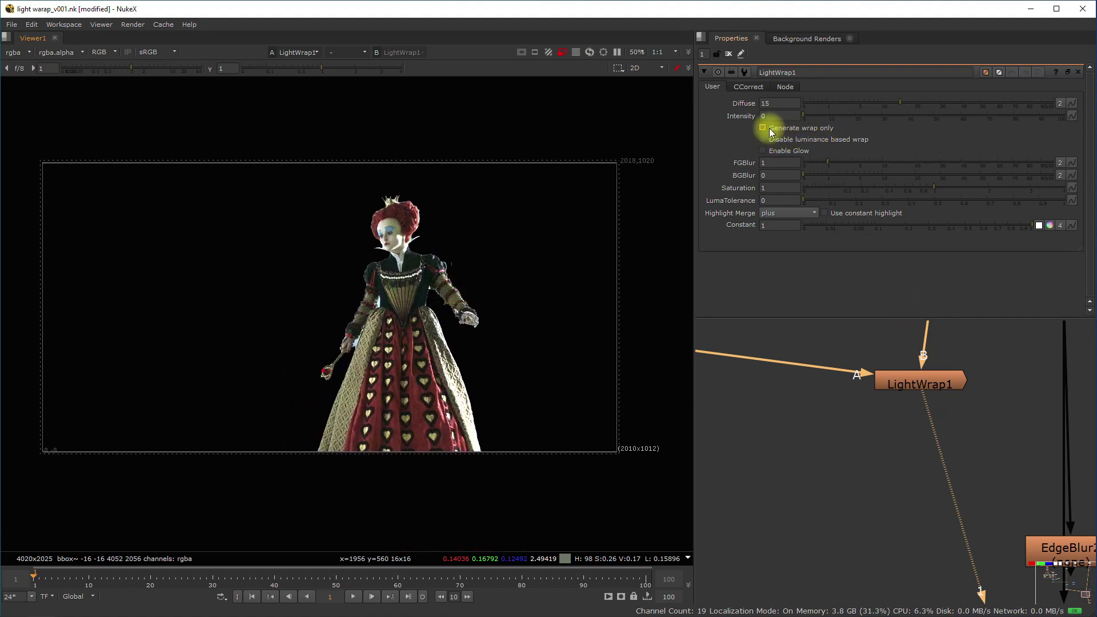
click(795, 129)
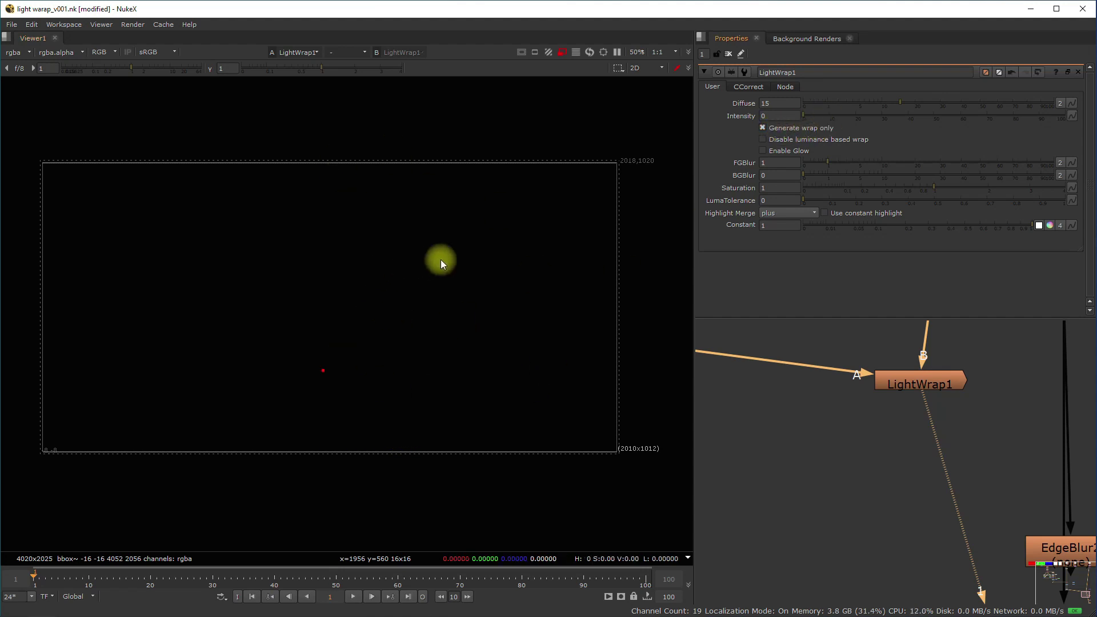
drag(806, 114, 866, 133)
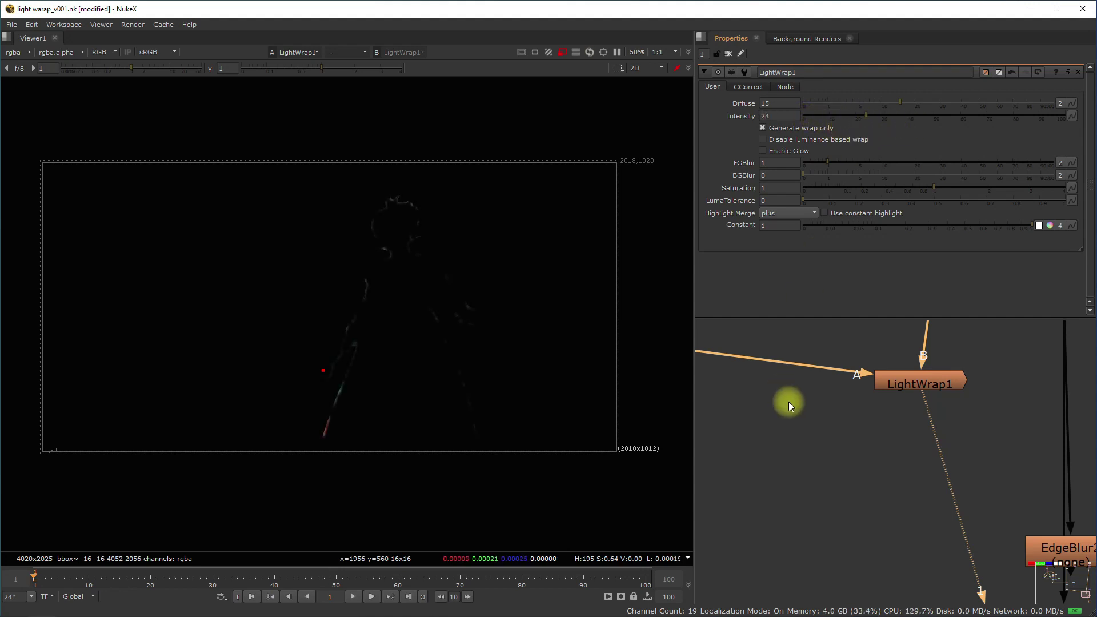
Step: Inspect the wrap outline around the head and enable Disable luminance based wrap on LightWrap1
click(917, 382)
scroll(343, 228, up, 5)
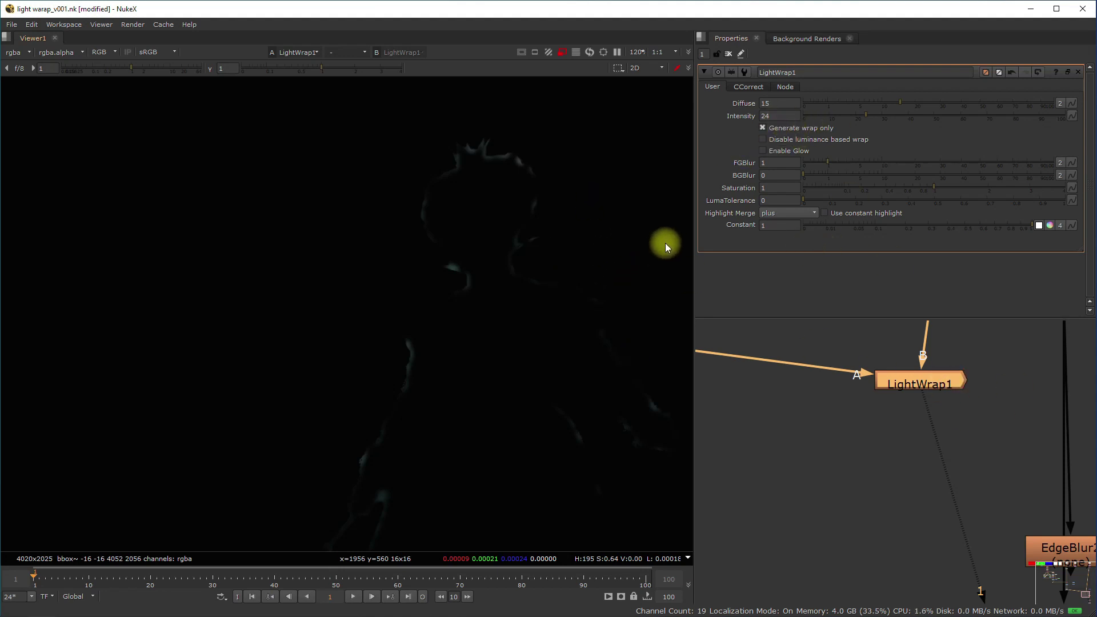
scroll(537, 174, up, 3)
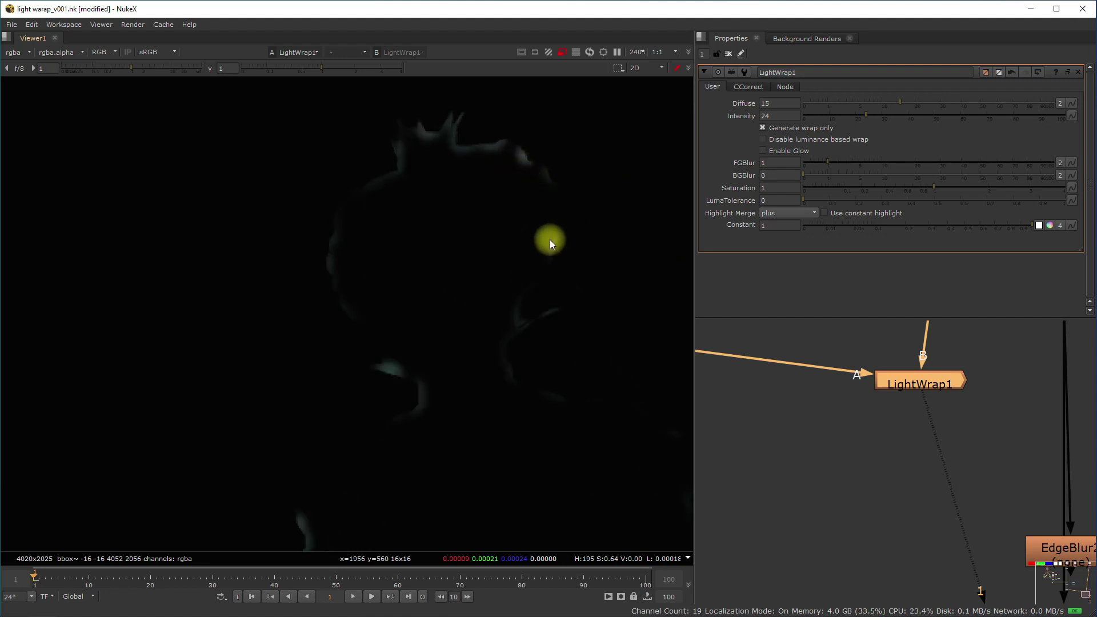
click(798, 142)
click(797, 140)
click(796, 140)
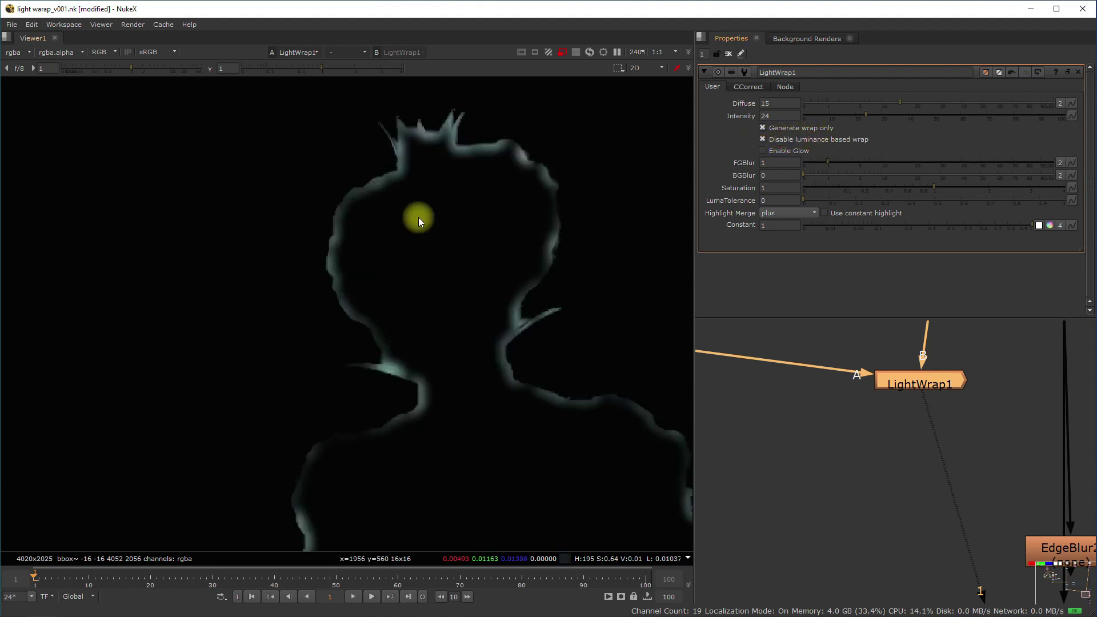
scroll(418, 217, down, 6)
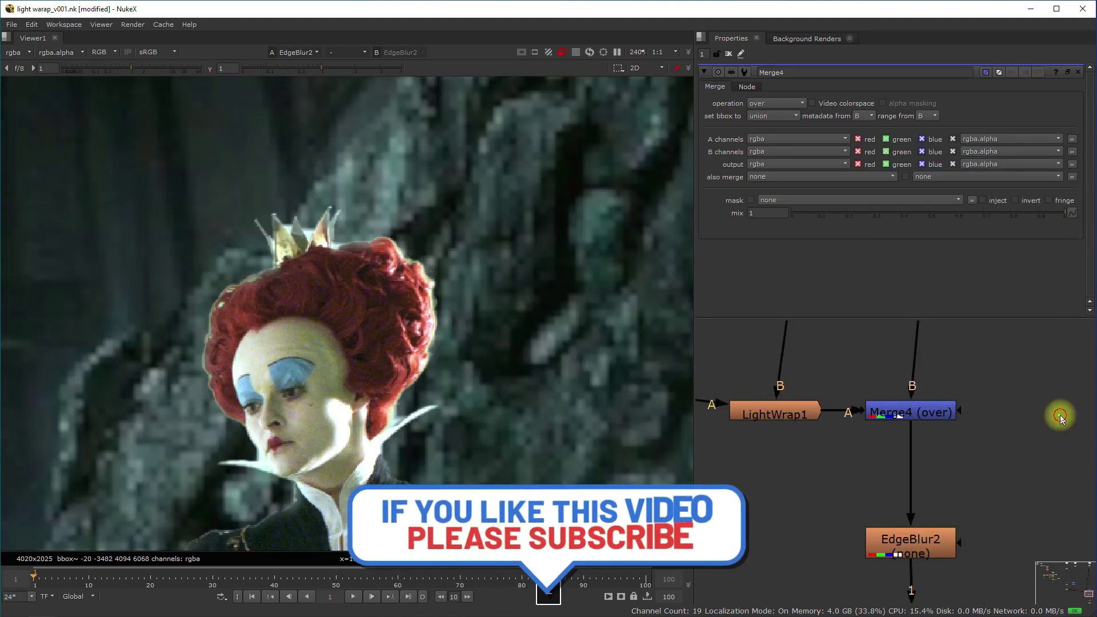
Step: Compare the crown and hair edges with Merge4 disabled and enabled
click(929, 409)
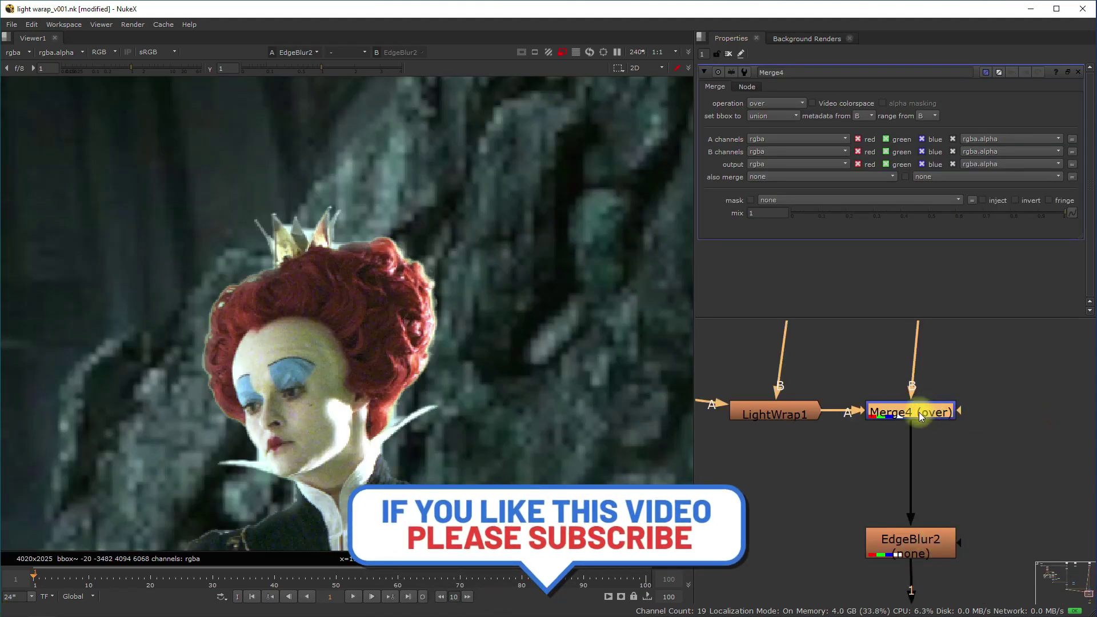
key(d)
key(d)
key(d)
scroll(352, 241, up, 4)
key(d)
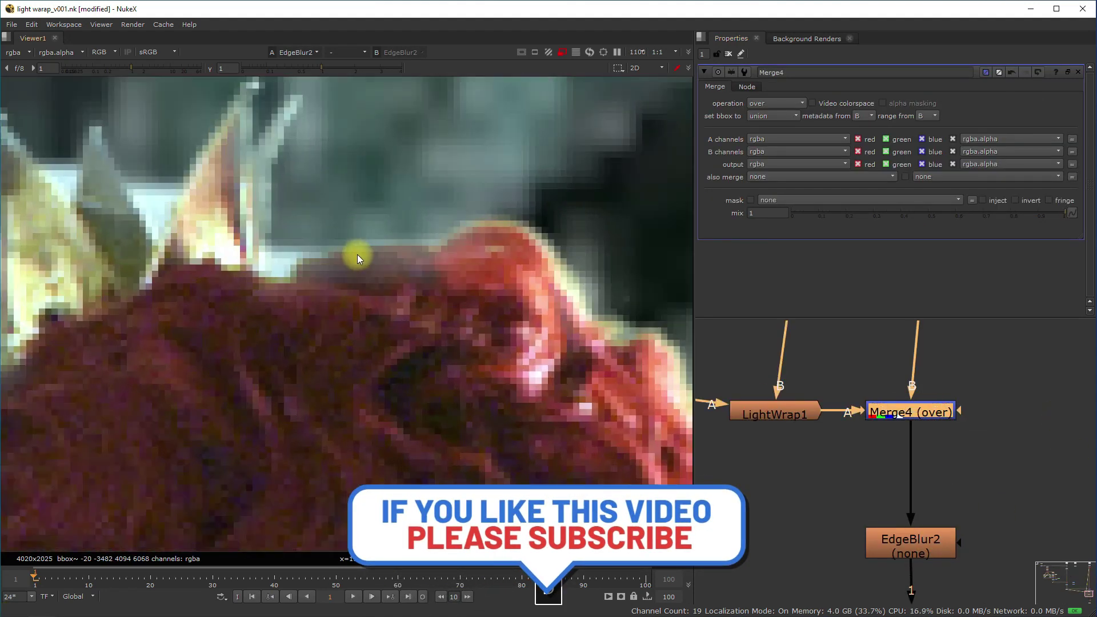
key(d)
key(d)
Step: Compare the light wrap along the collar and shoulder edge with Merge4 disabled and enabled
scroll(248, 223, down, 5)
middle_drag(329, 349, 341, 265)
scroll(341, 265, up, 5)
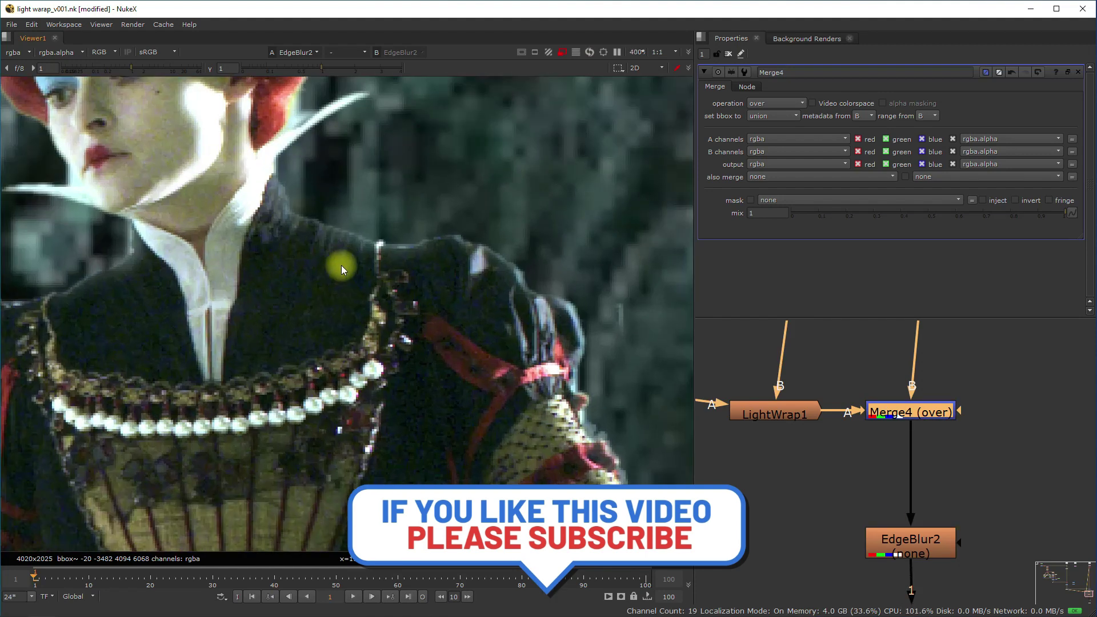
key(d)
key(d)
scroll(345, 238, up, 4)
key(d)
key(d)
key(d)
key(d)
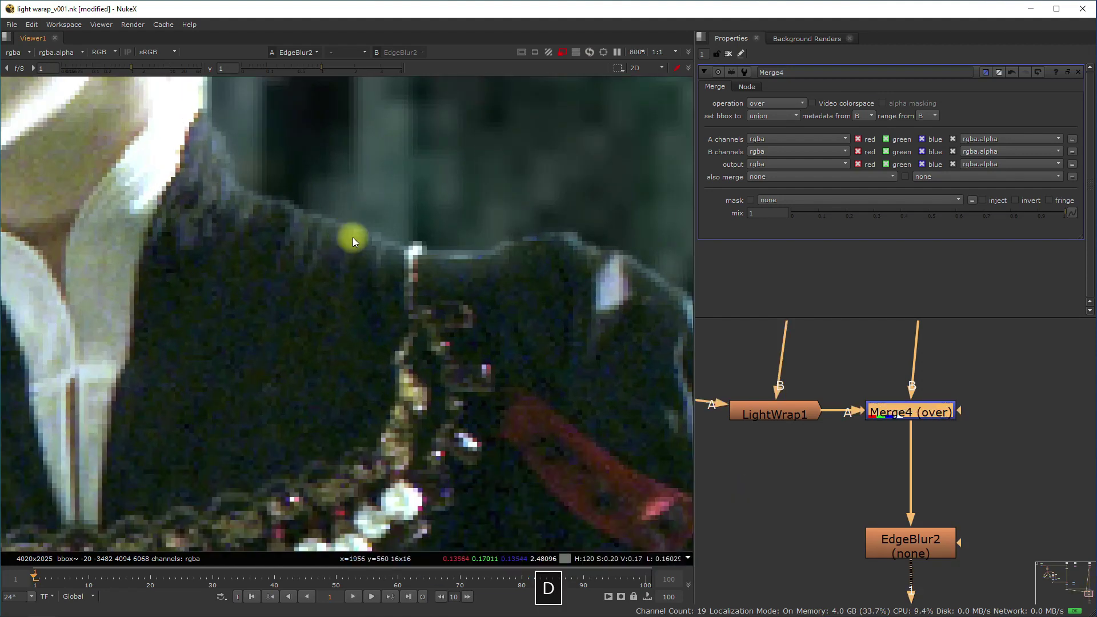
Step: Compare the puffed sleeve's outer edge with Merge4 enabled and disabled
scroll(626, 278, down, 1)
key(d)
key(d)
middle_drag(571, 314, 341, 205)
key(d)
Step: Compare the light wrap on the figure's whole upper body by toggling Merge4 off and on
scroll(537, 323, down, 7)
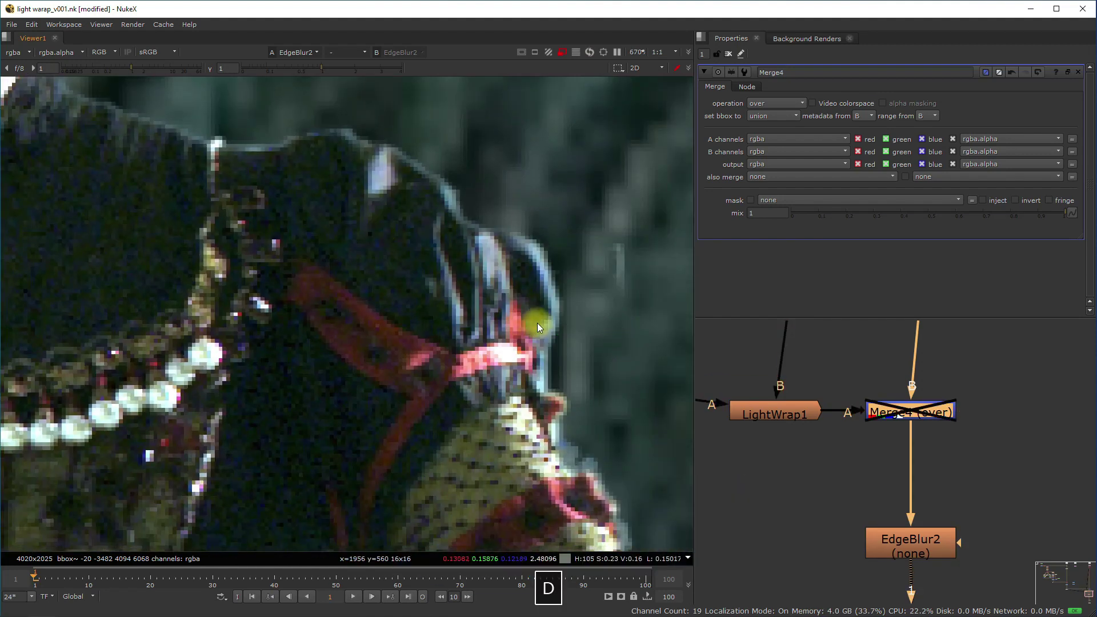
key(d)
key(d)
key(d)
key(d)
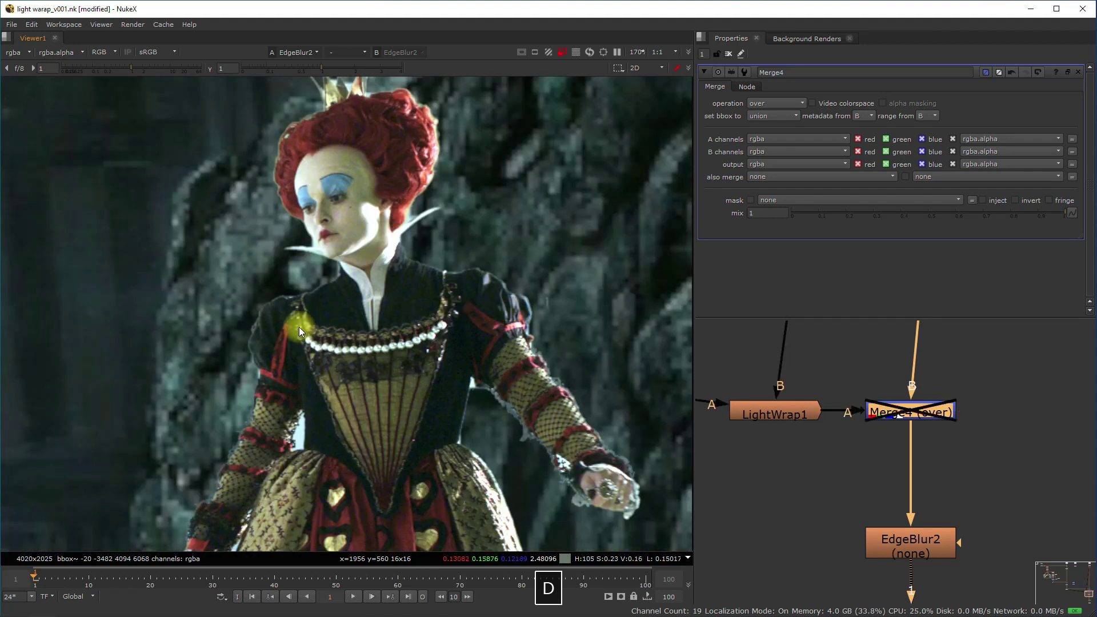
Step: Compare the inner-arm and waist edges around the bright gap beside the bodice with Merge4 disabled and enabled
key(d)
scroll(363, 308, up, 3)
key(d)
key(d)
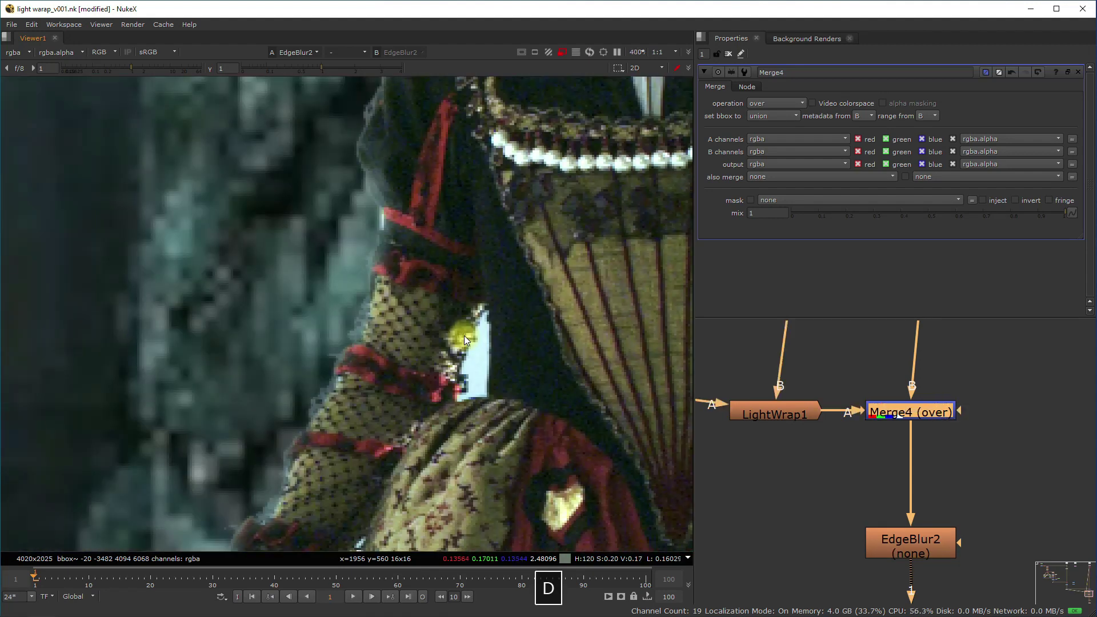
key(d)
key(d)
scroll(458, 338, down, 4)
middle_drag(399, 320, 389, 324)
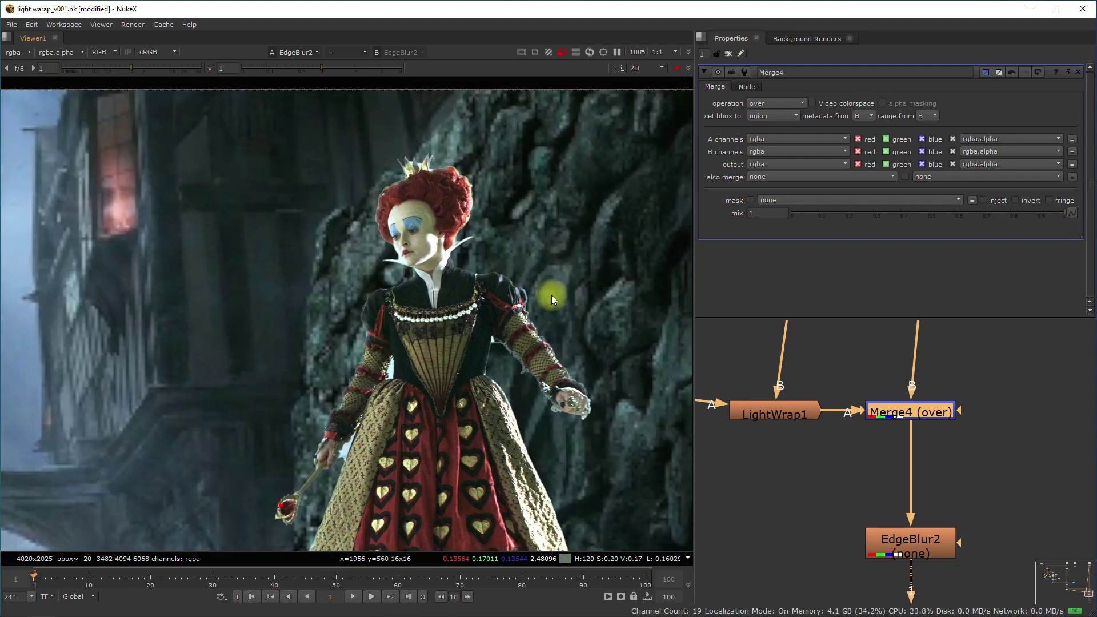
Step: Compare the edges of the outstretched arm and hand with Merge4 disabled and enabled
key(d)
key(d)
key(d)
scroll(579, 397, up, 4)
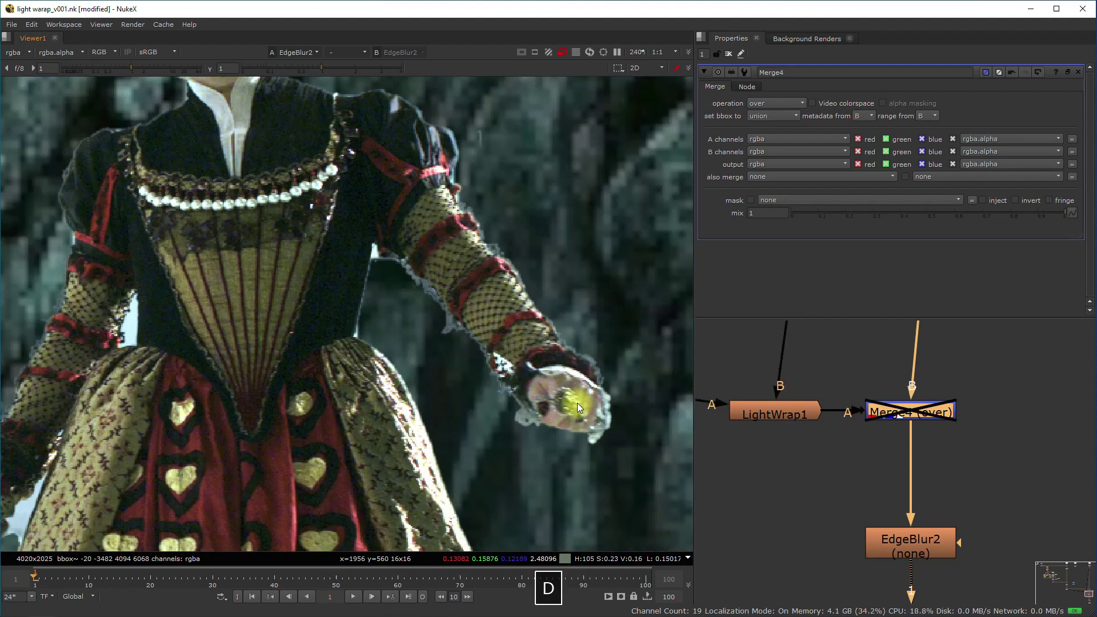
key(d)
key(d)
scroll(576, 351, up, 1)
key(d)
scroll(576, 351, down, 5)
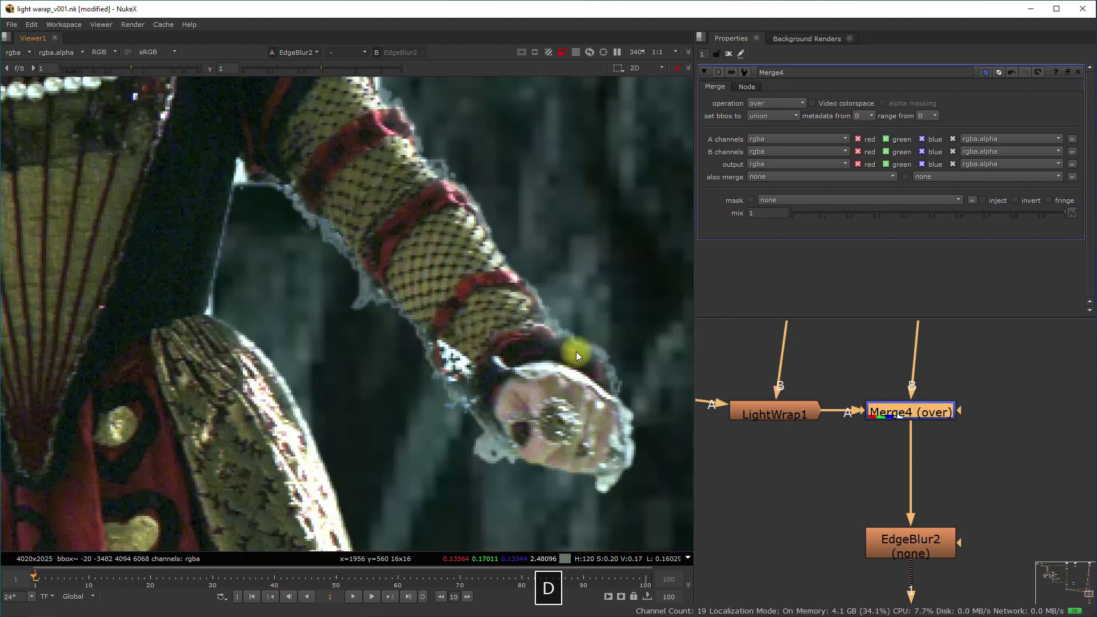
Step: Compare the whole figure against the stone background by toggling Merge4 on and off
key(d)
key(d)
key(d)
key(d)
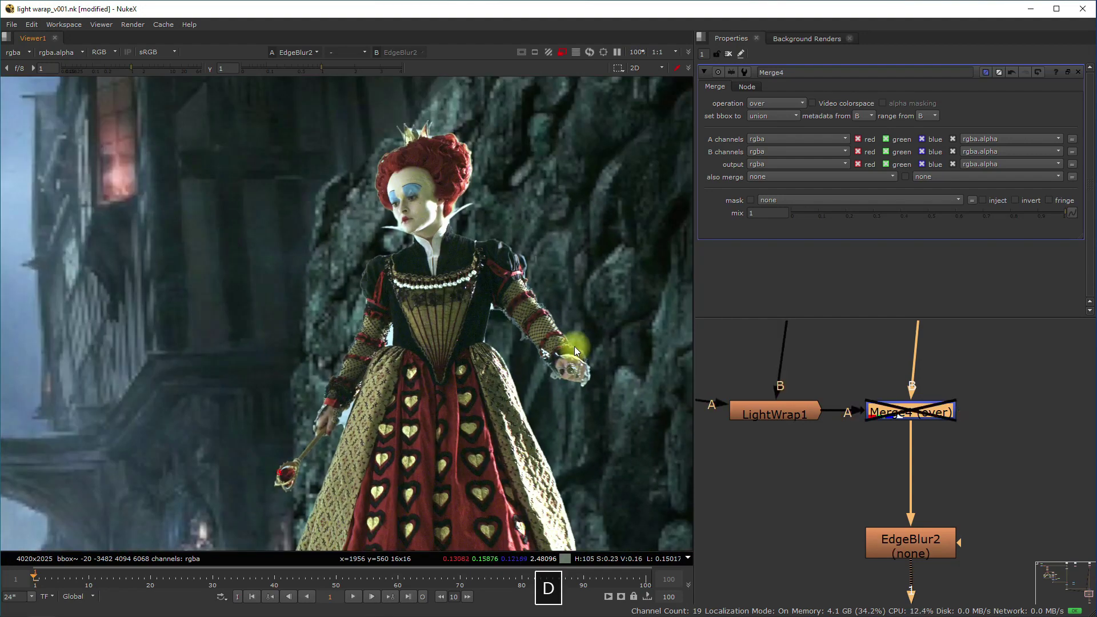
key(d)
Step: Inspect the wrapped edge below the white collar in close-up with Merge4 disabled and enabled
scroll(416, 240, up, 5)
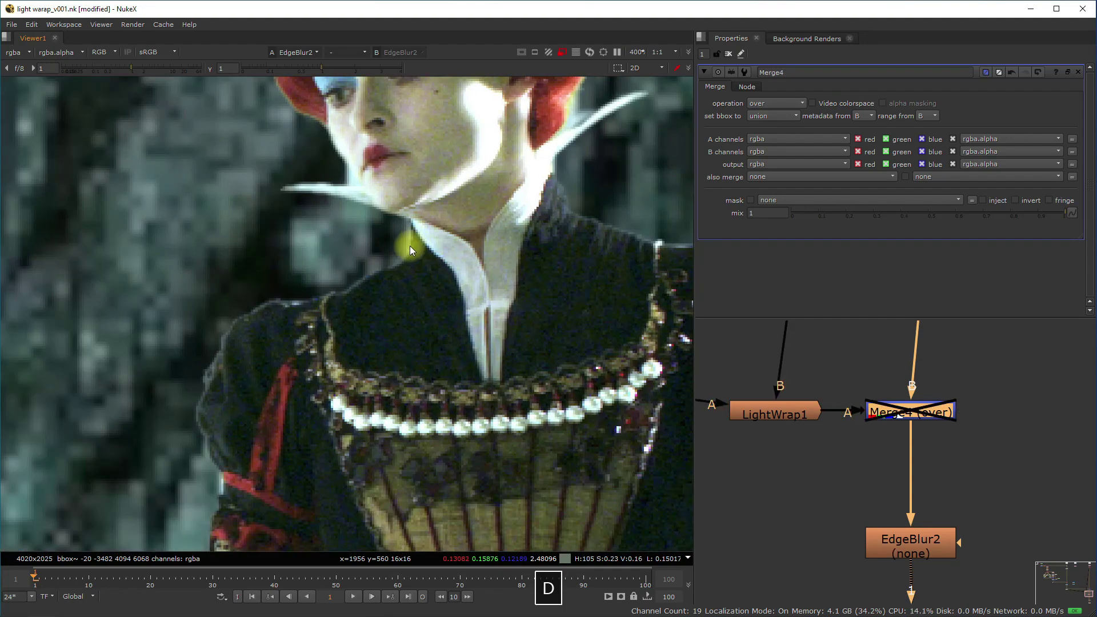
key(d)
scroll(400, 249, up, 5)
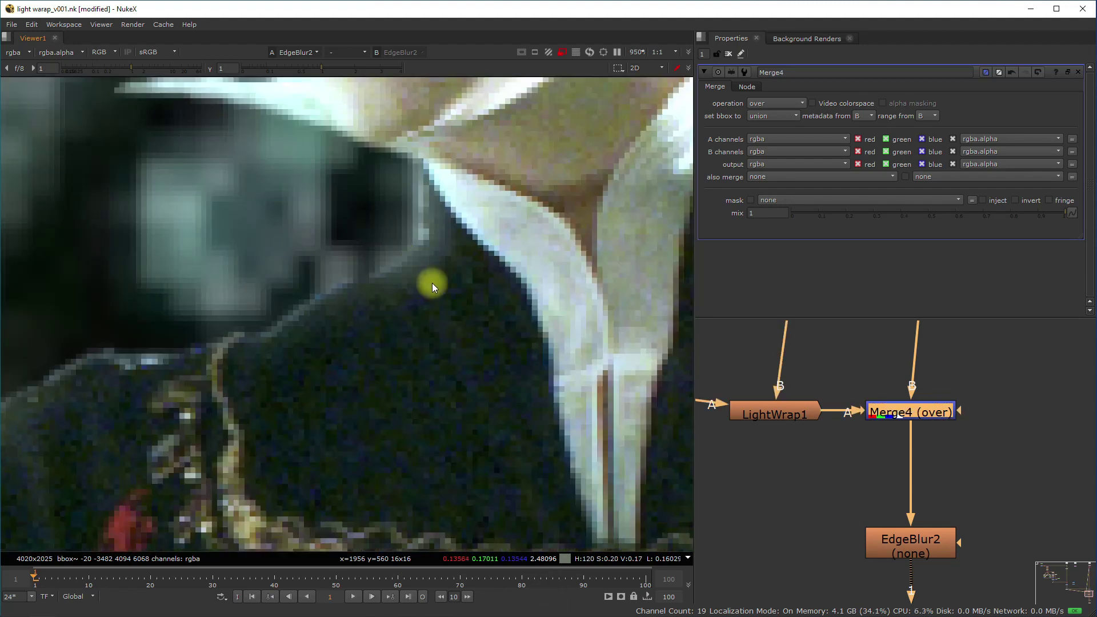
scroll(410, 273, down, 3)
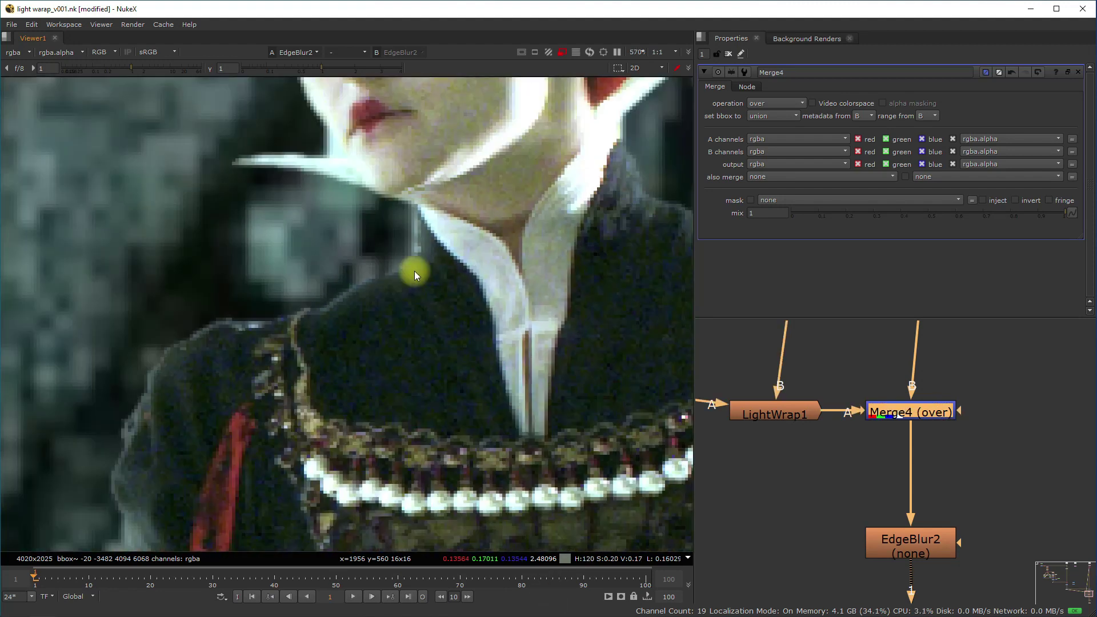
scroll(399, 334, down, 15)
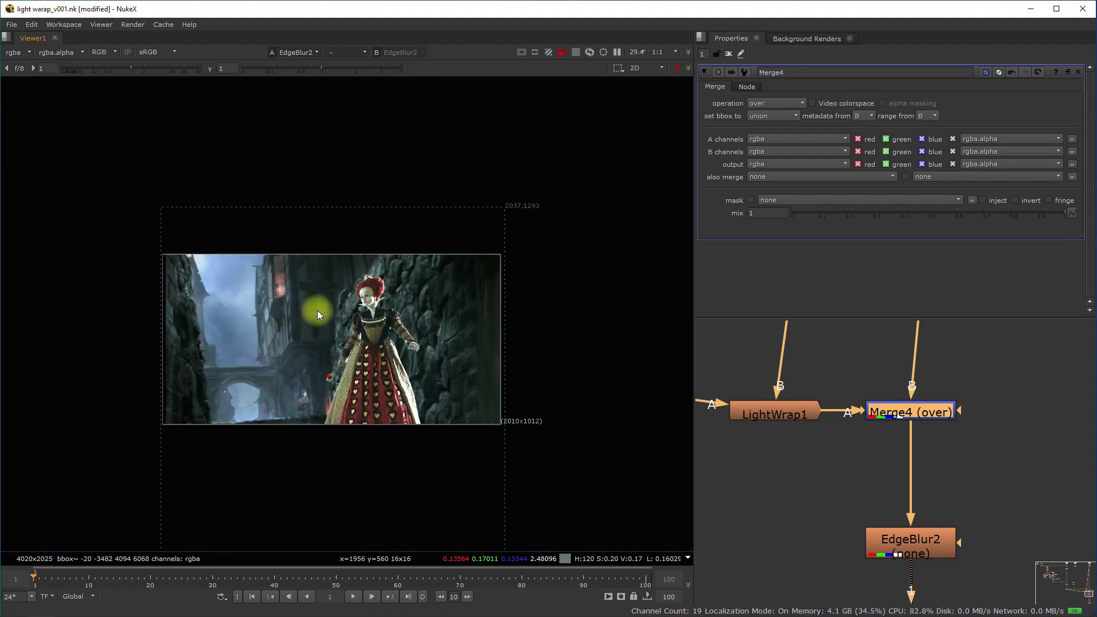
Step: Change the Merge4 operation from over to plus
scroll(385, 289, up, 5)
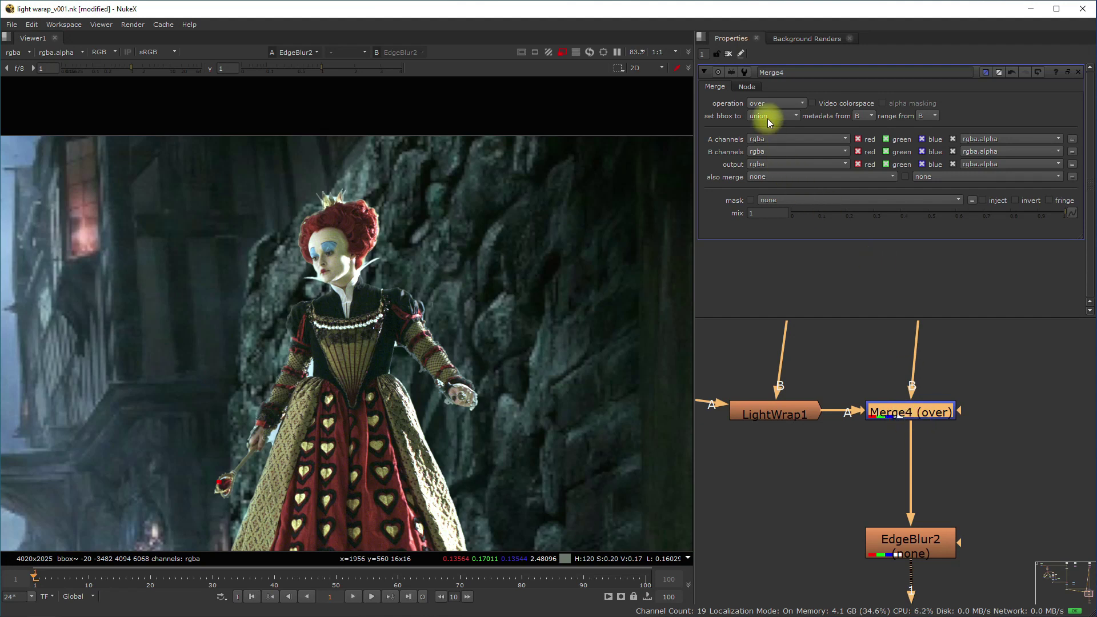
click(766, 101)
click(780, 270)
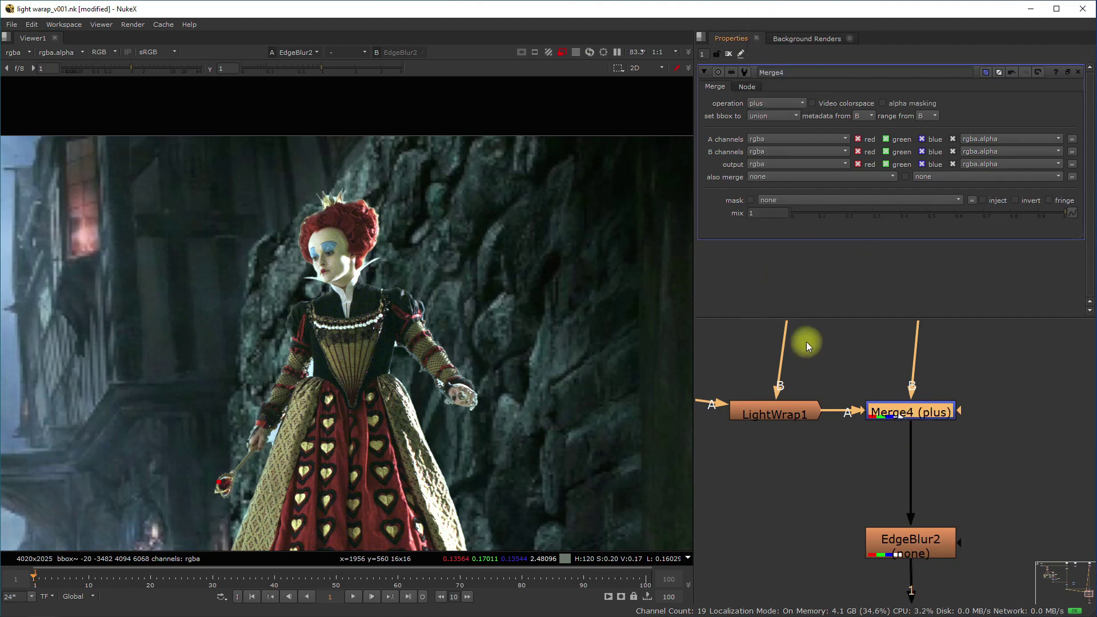
Step: Compare the figure's overall look in plus mode by toggling Merge4 off and on
key(d)
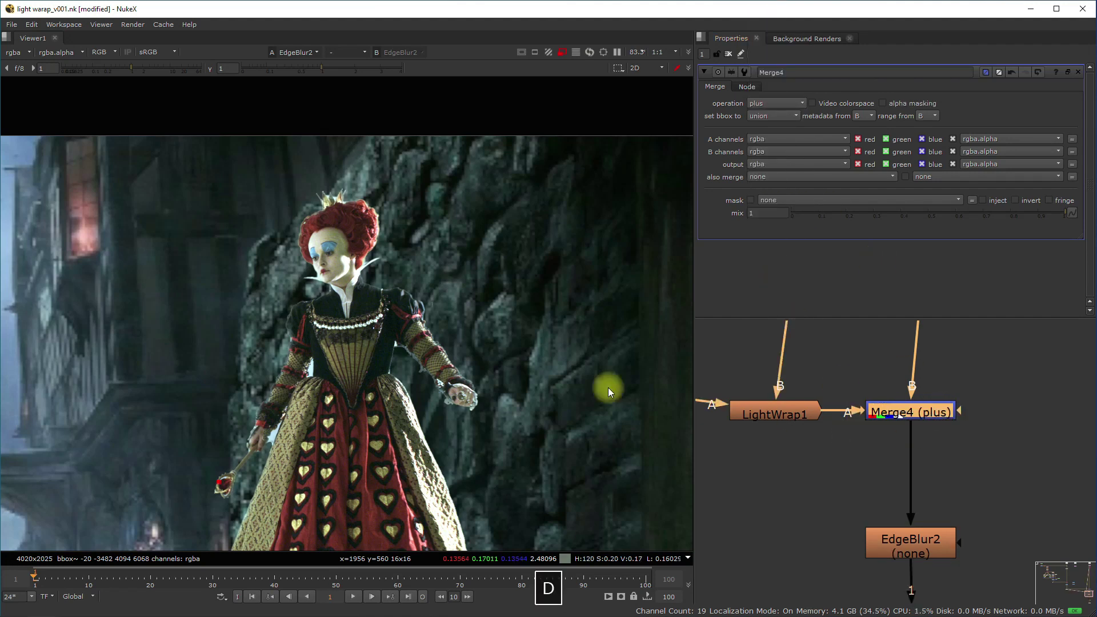
key(d)
key(d)
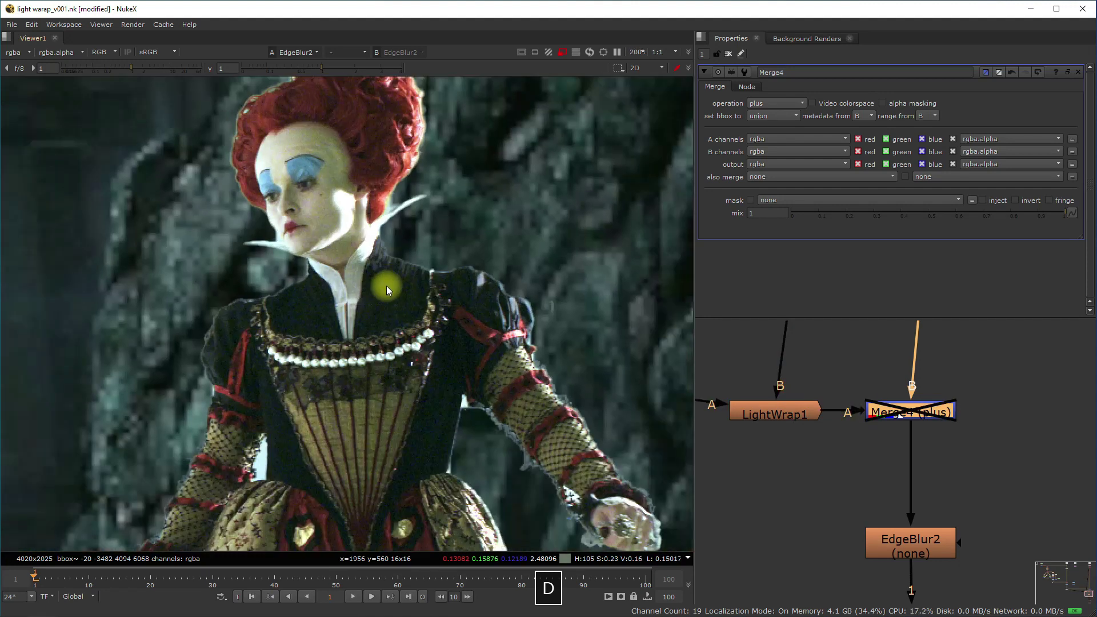
scroll(140, 224, down, 3)
middle_drag(149, 235, 273, 249)
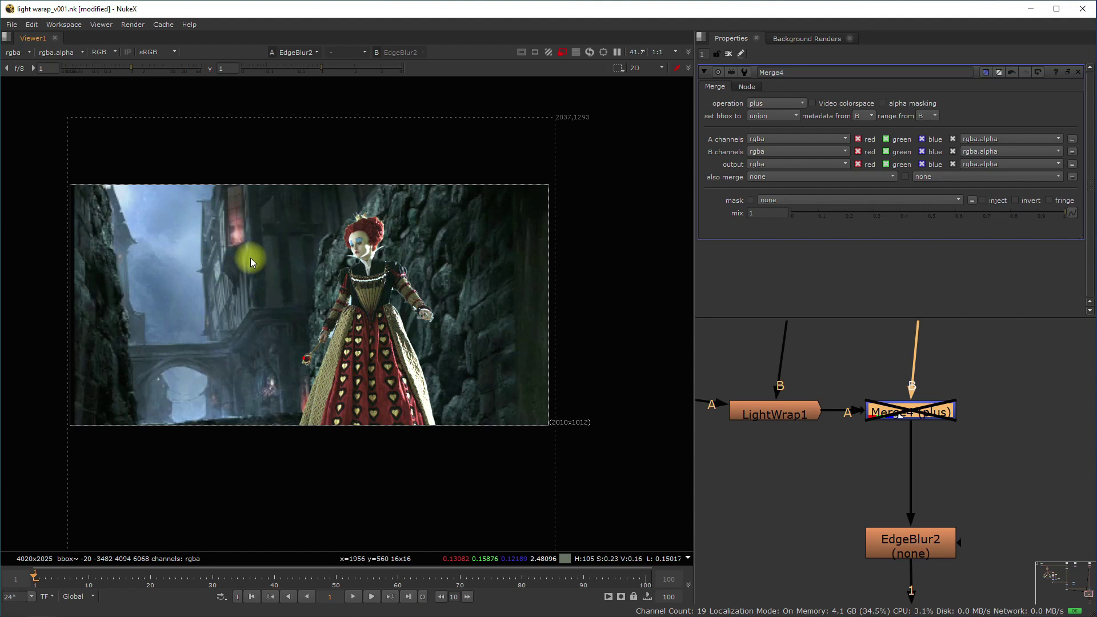
Step: Compare the plus-mode light wrap along the collar and the shoulder on the scepter-arm side with Merge4 enabled and disabled
scroll(341, 275, up, 10)
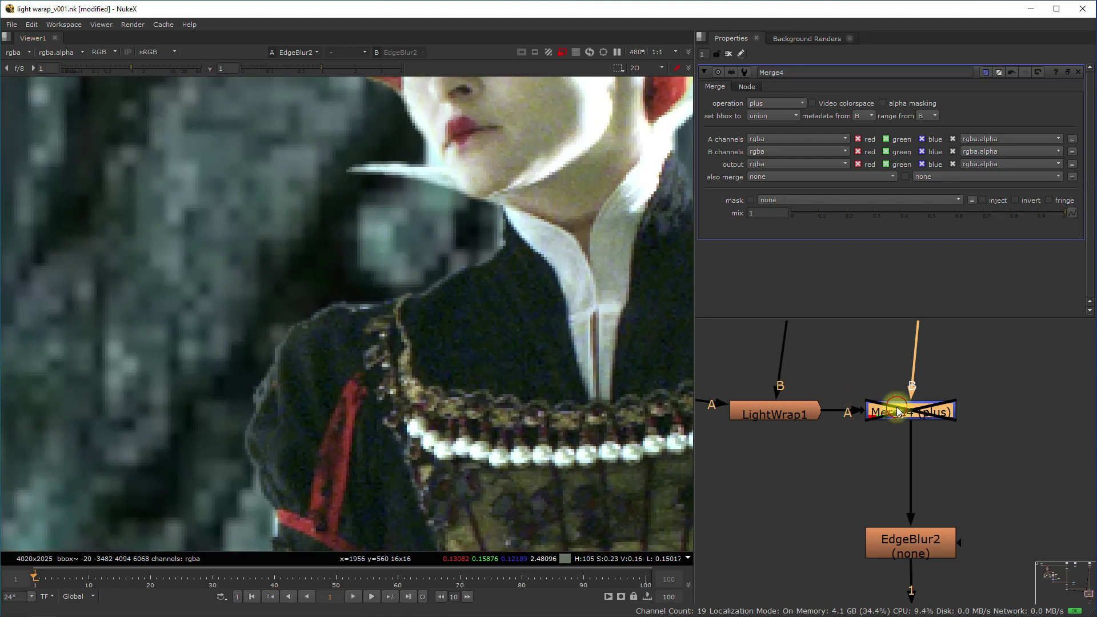
key(d)
key(d)
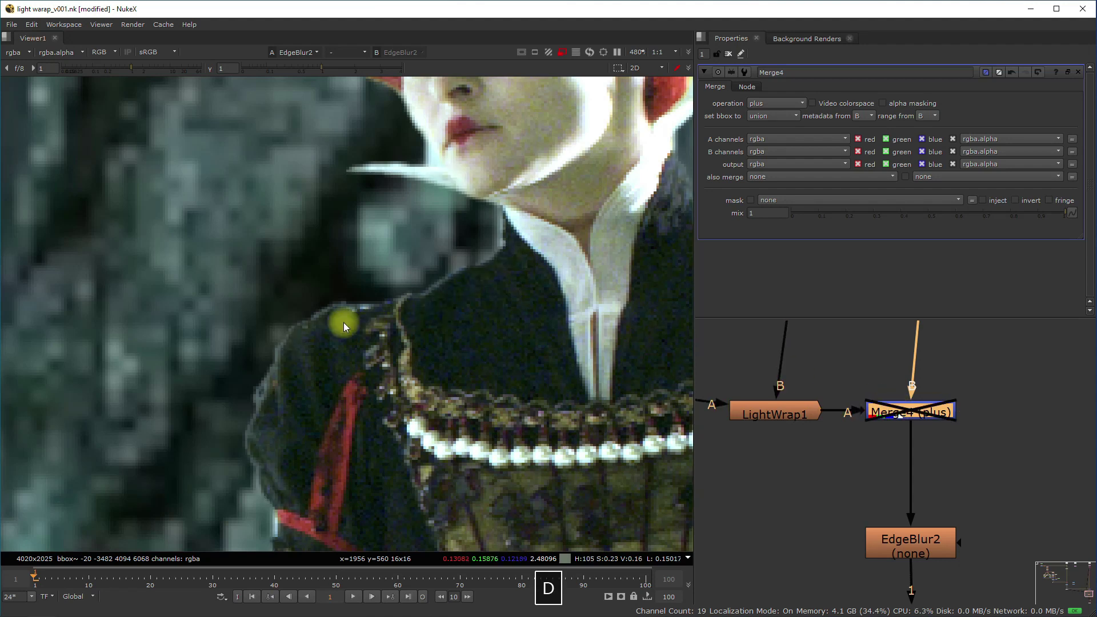
key(d)
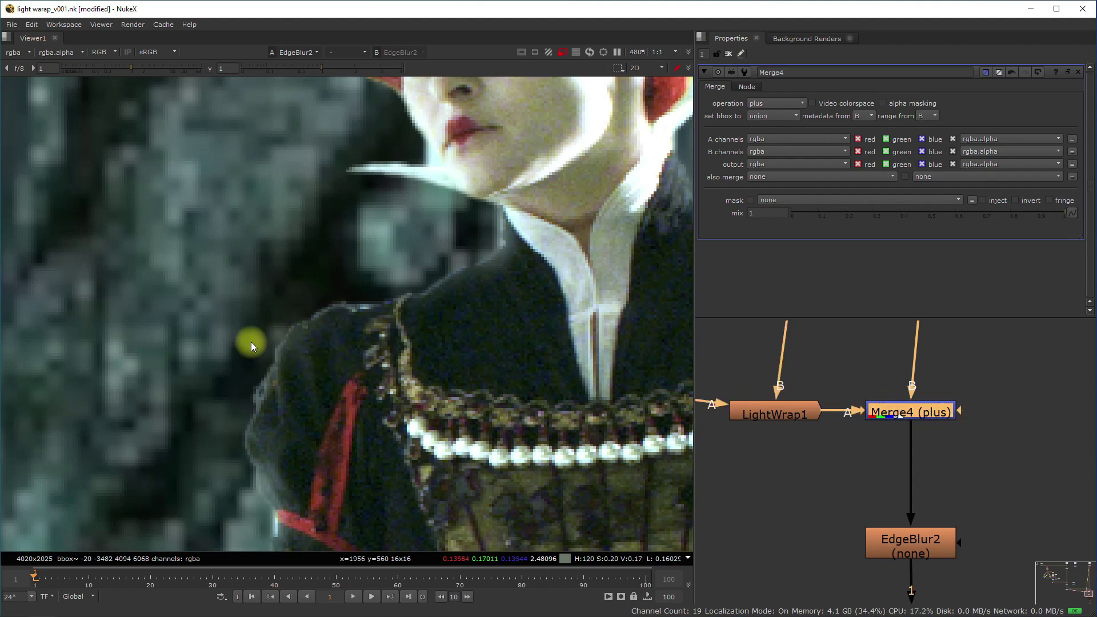
scroll(252, 341, down, 5)
scroll(259, 341, down, 4)
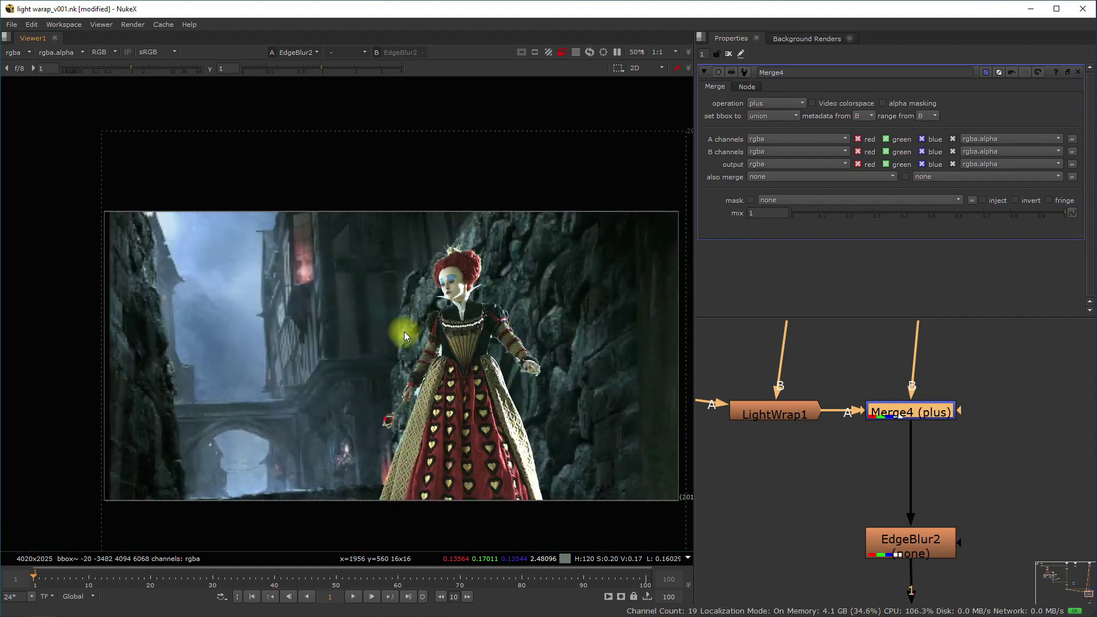
Step: Compare the plus-mode light wrap on the shoulder above the outstretched arm with Merge4 disabled and enabled
scroll(488, 311, up, 9)
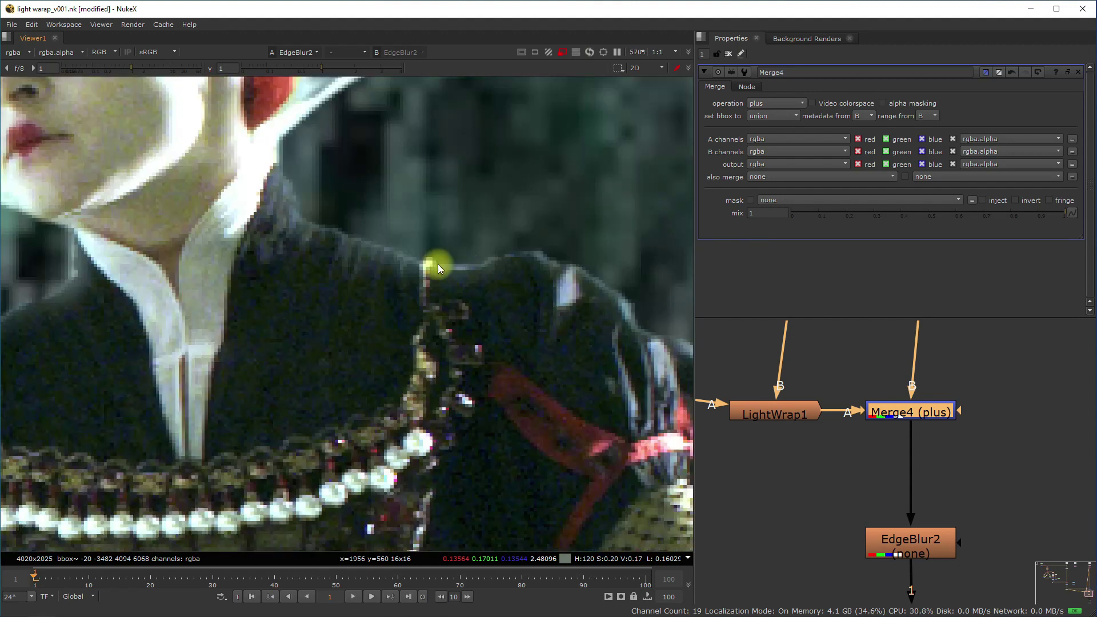
key(d)
key(d)
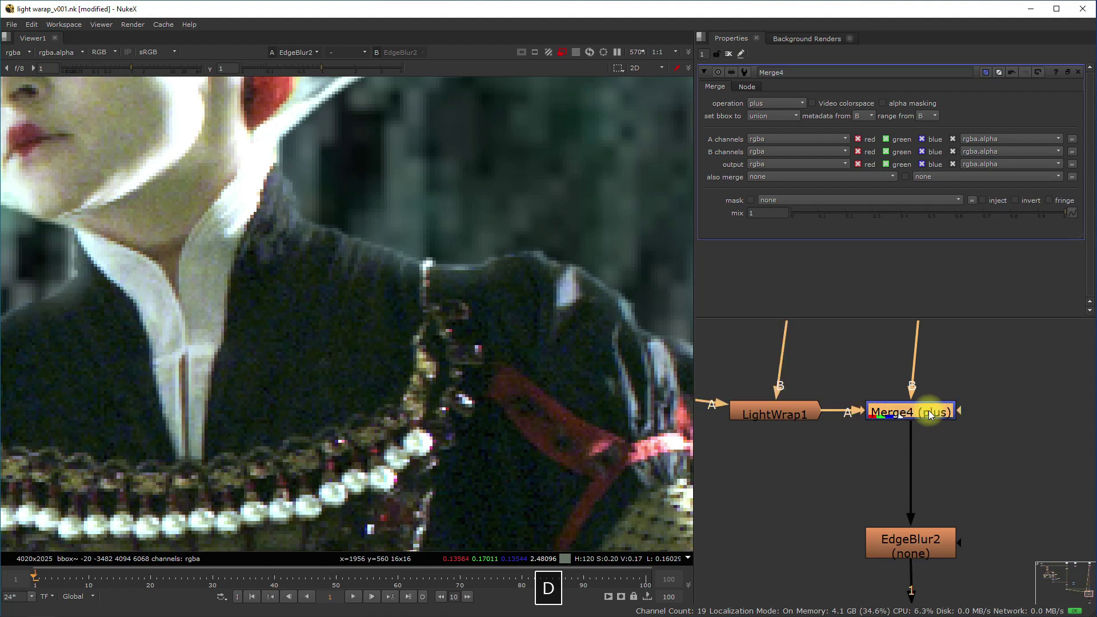
key(d)
key(d)
scroll(412, 244, down, 6)
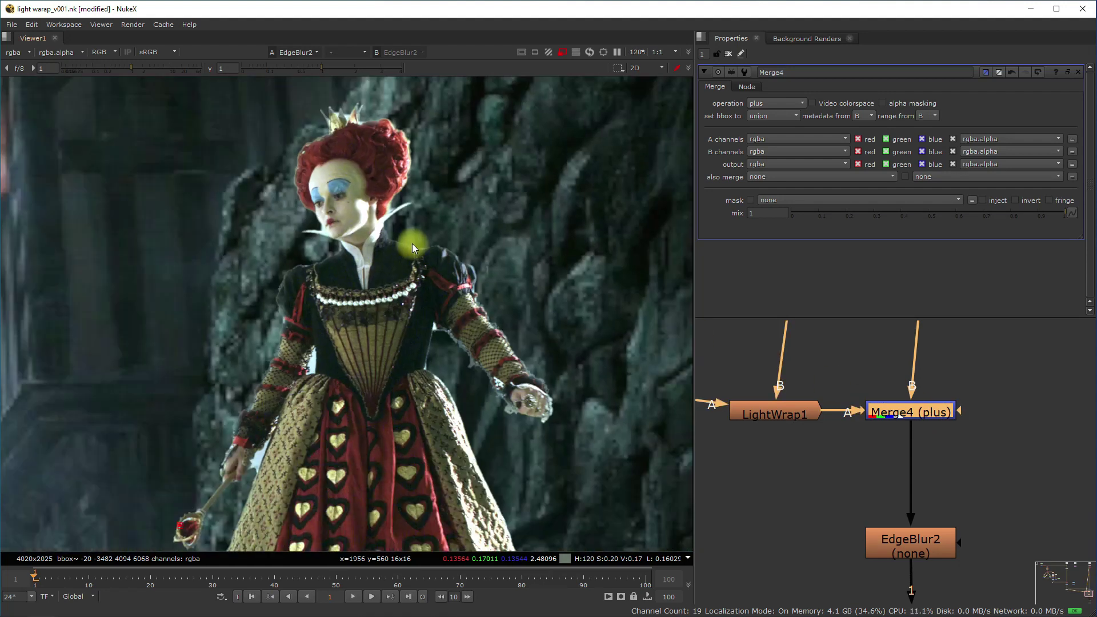
Step: Compare the puffed sleeve edge on the scepter-arm side in plus mode by toggling Merge4 off and on
scroll(412, 243, down, 4)
middle_drag(413, 243, 472, 260)
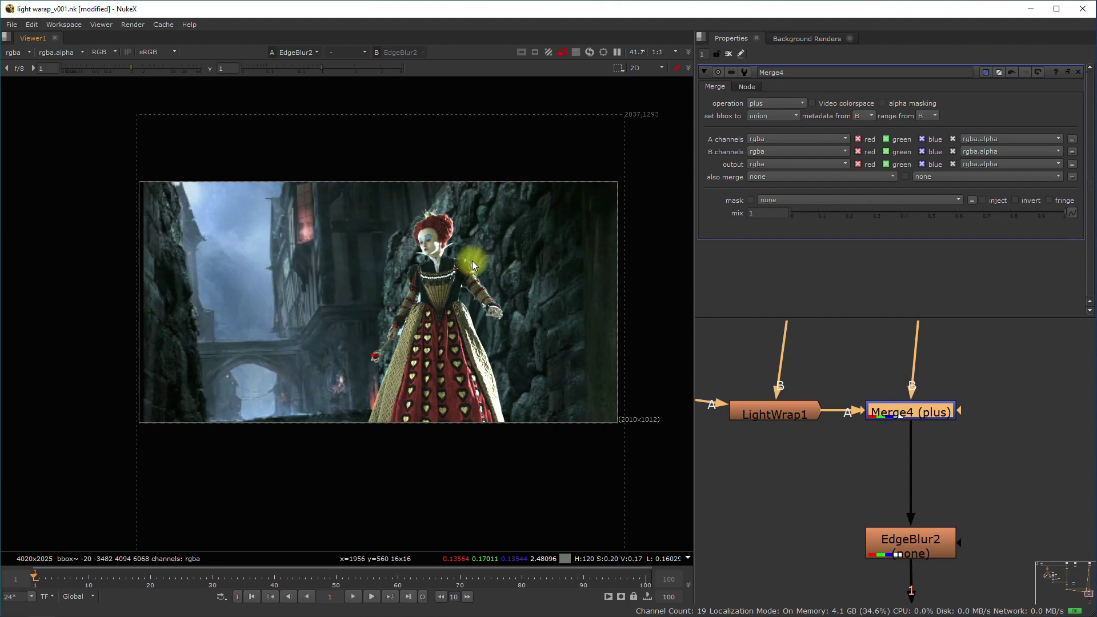
scroll(396, 242, up, 3)
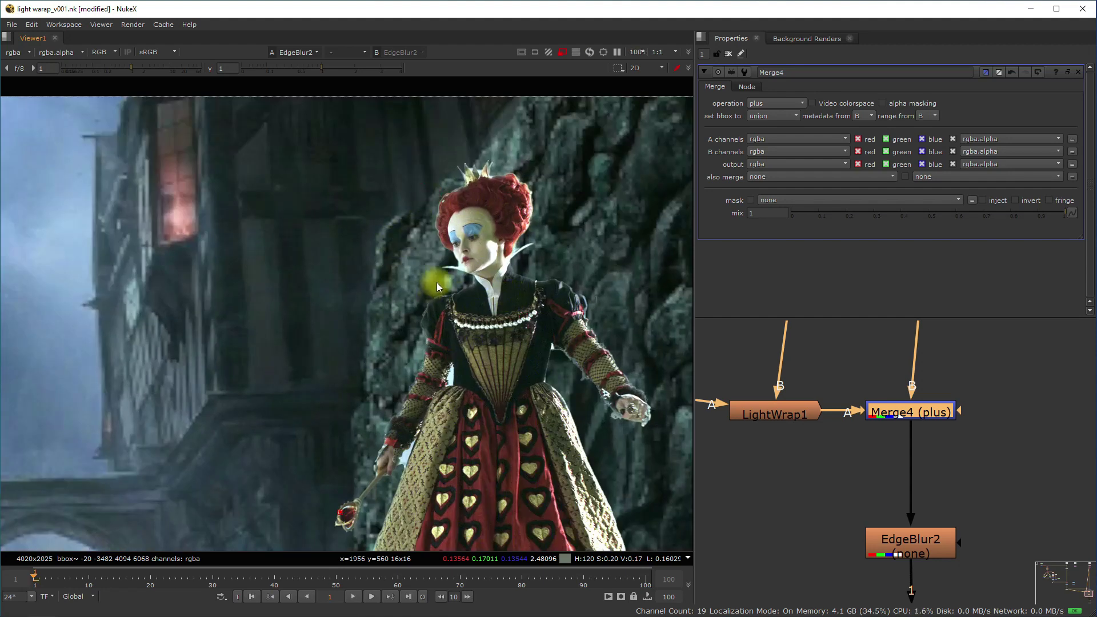
scroll(434, 309, up, 5)
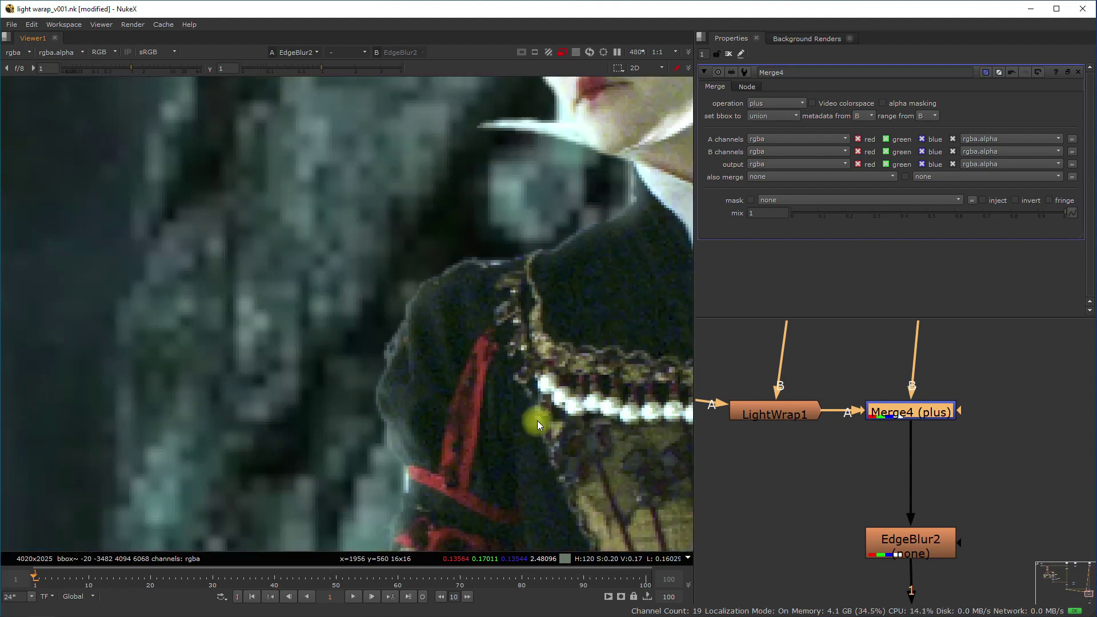
key(d)
key(d)
key(d)
key(d)
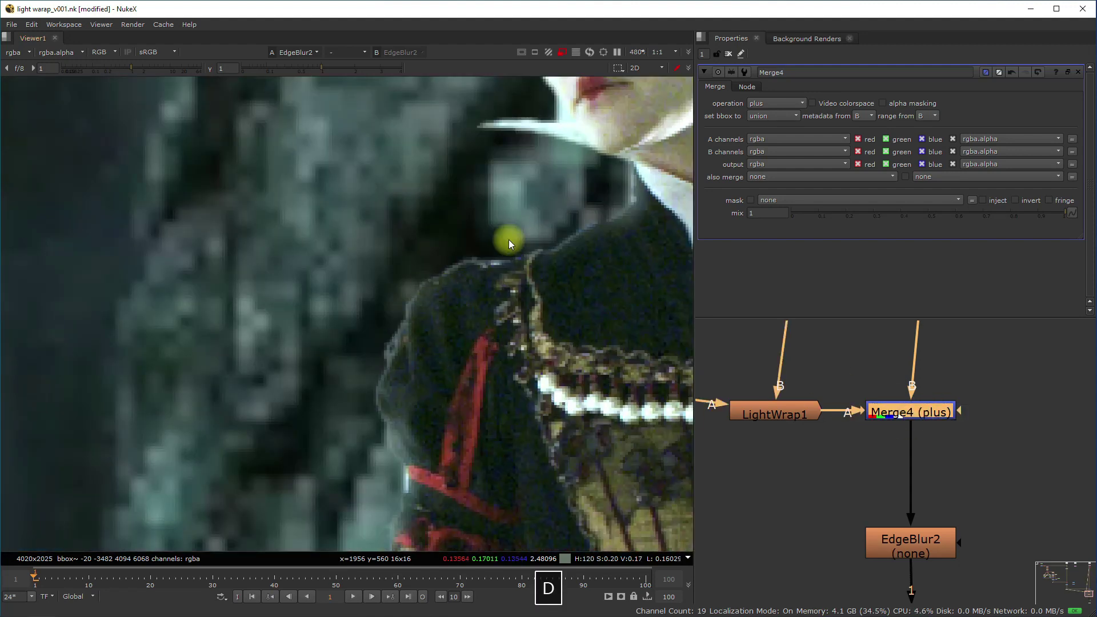
scroll(483, 236, down, 3)
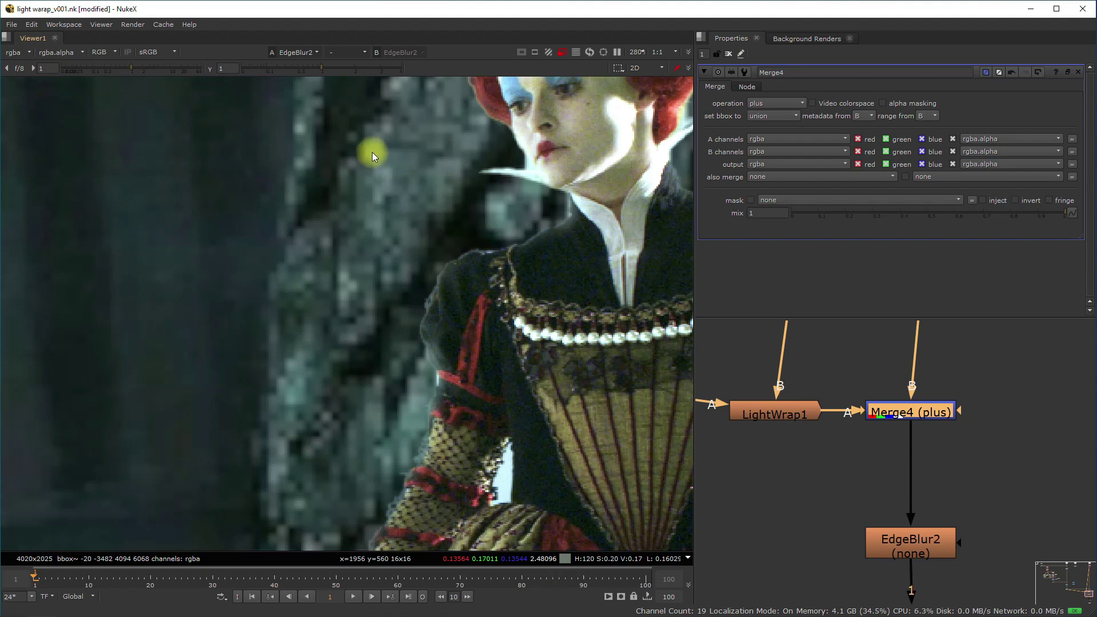
scroll(542, 203, down, 2)
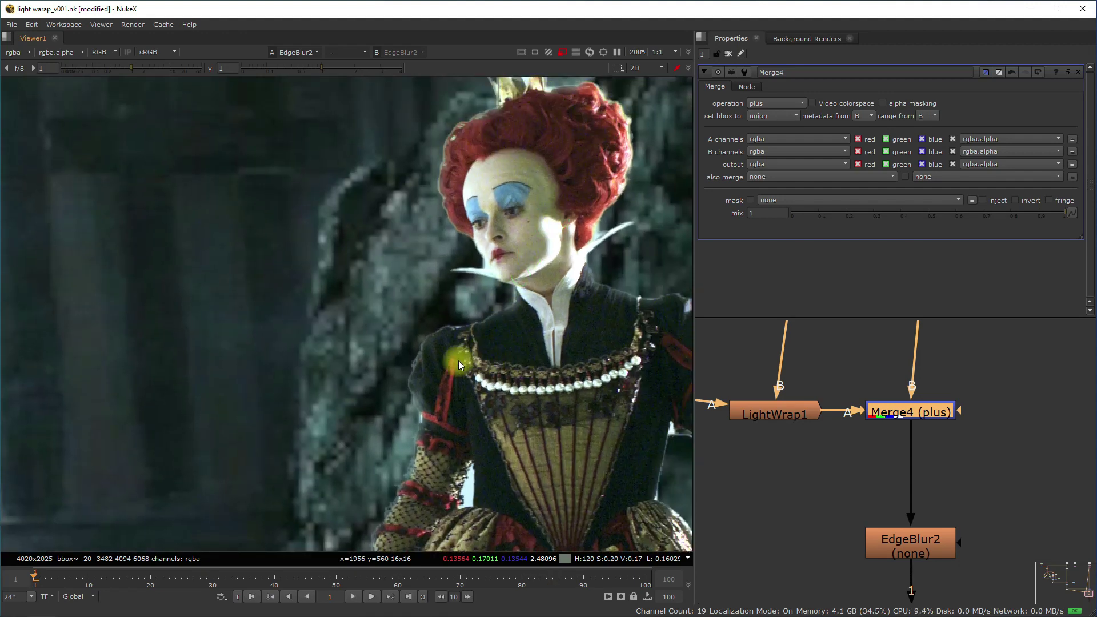
scroll(428, 362, down, 6)
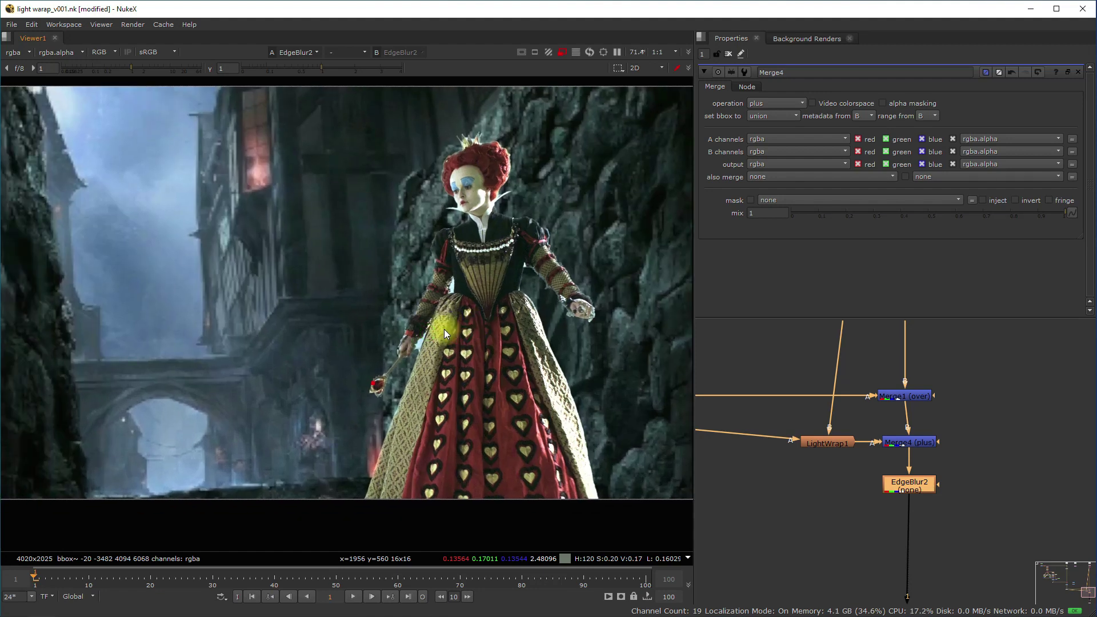
Step: Nudge the EdgeBlur2 node slightly lower beneath Merge4 and deselect it
drag(920, 481, 923, 488)
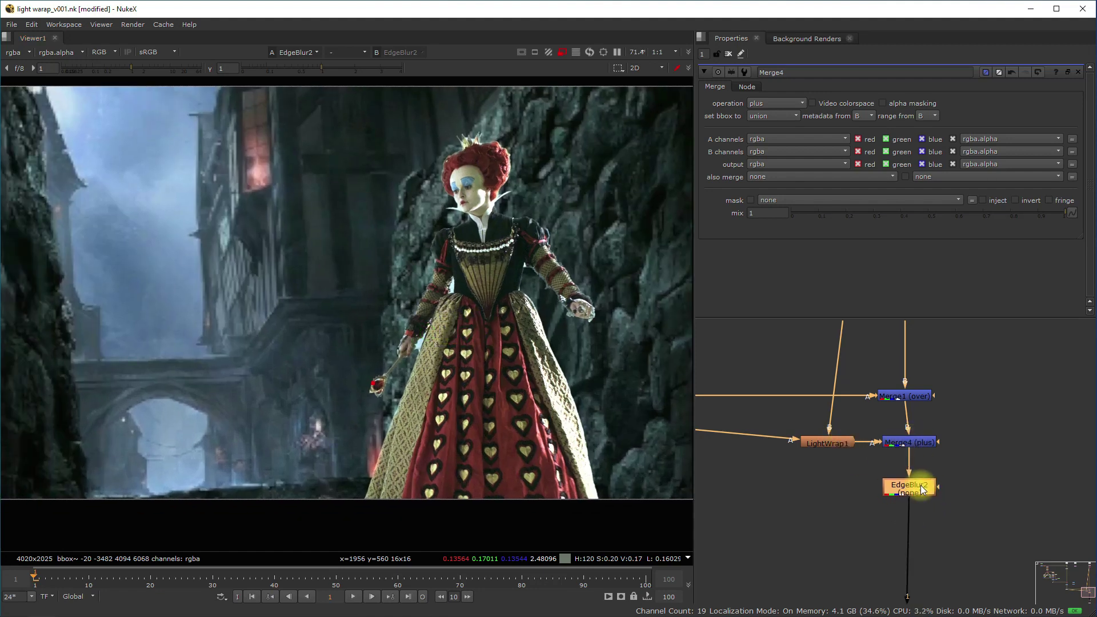
click(985, 464)
middle_drag(985, 464, 1000, 464)
Step: Examine the finished composite, checking the background's light areas against the figure's face, collar, sleeves and dress edges
scroll(500, 334, down, 4)
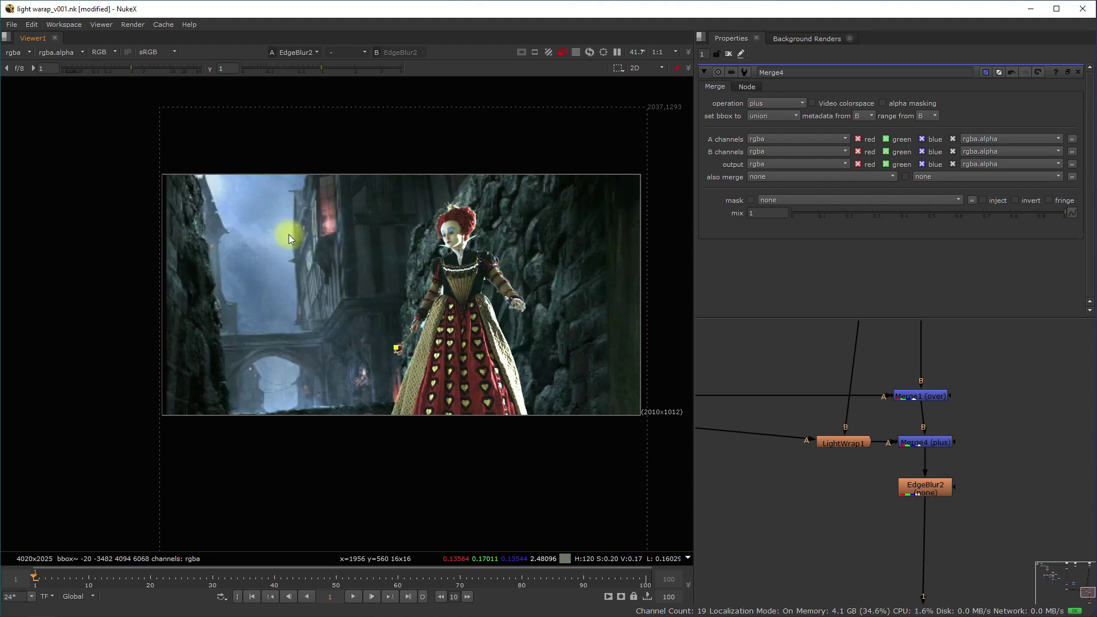
drag(198, 177, 214, 187)
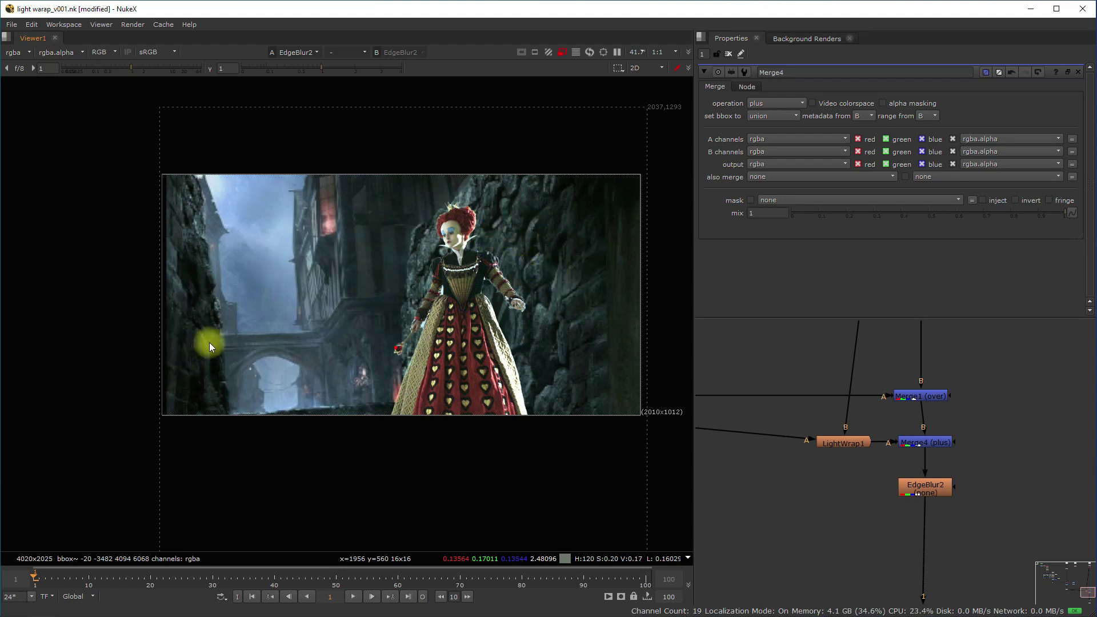
drag(180, 324, 211, 353)
drag(478, 290, 477, 404)
scroll(465, 203, up, 7)
middle_drag(491, 326, 466, 249)
scroll(404, 192, up, 3)
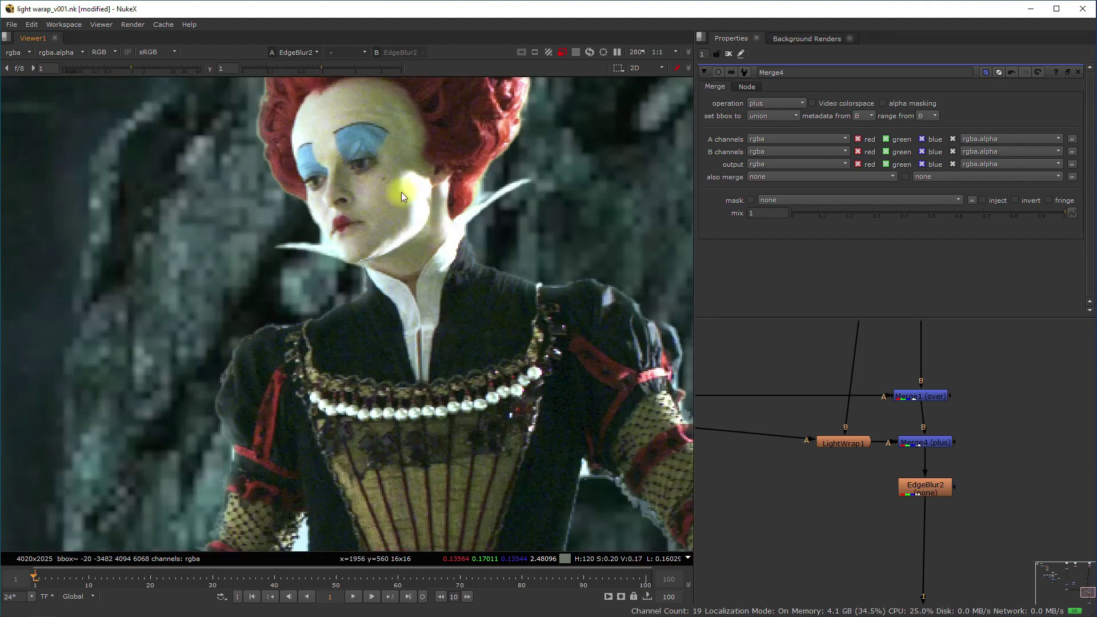
scroll(413, 254, up, 2)
scroll(416, 265, down, 6)
scroll(416, 265, down, 5)
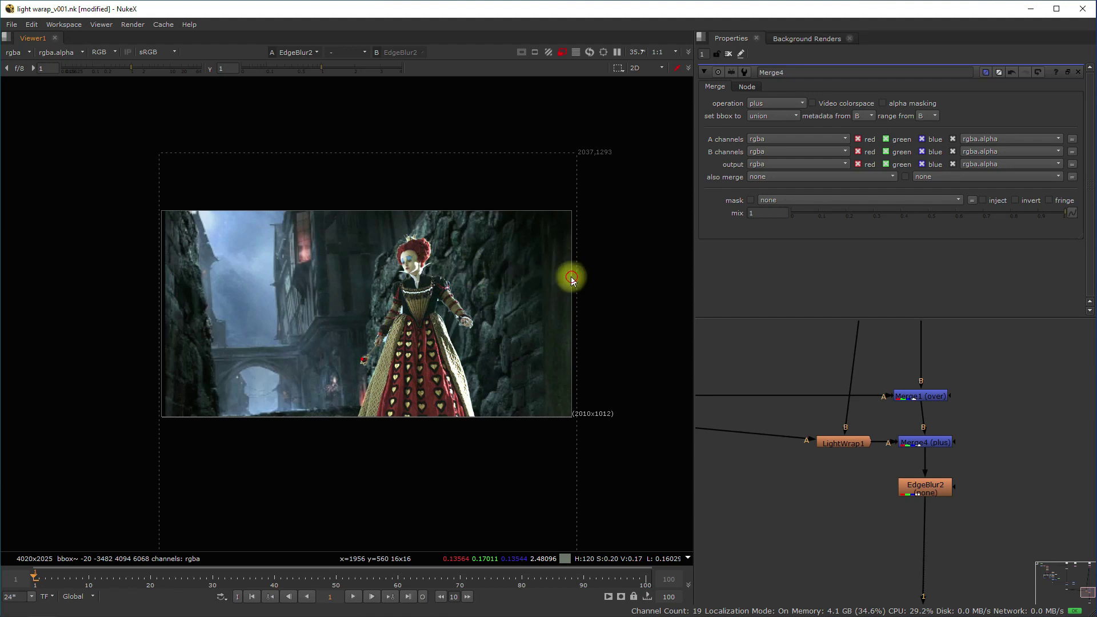
drag(571, 276, 420, 334)
scroll(486, 278, up, 3)
middle_drag(493, 359, 449, 194)
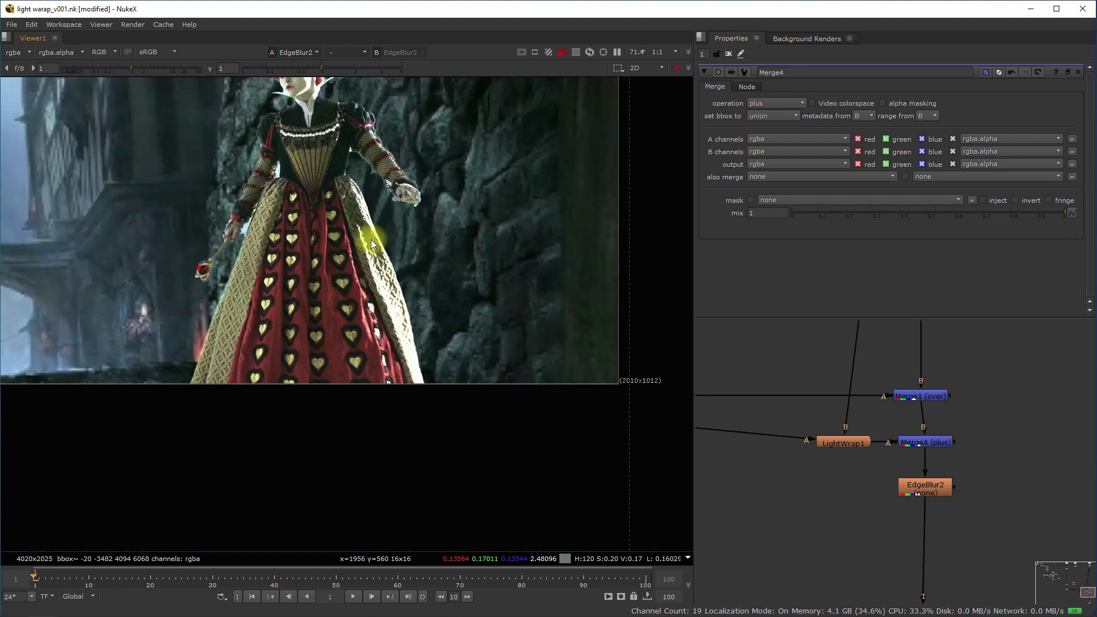
middle_drag(412, 294, 462, 426)
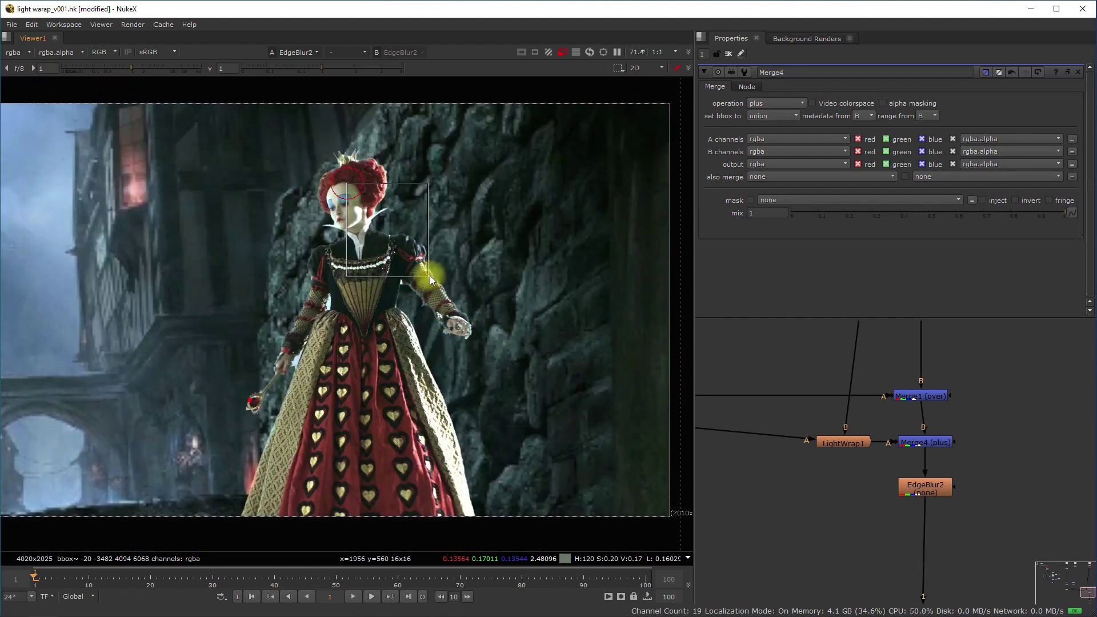
Step: Shift Transform5 and the background nodes feeding it upward to make room above Shuffle2
scroll(430, 275, down, 2)
middle_drag(215, 187, 254, 207)
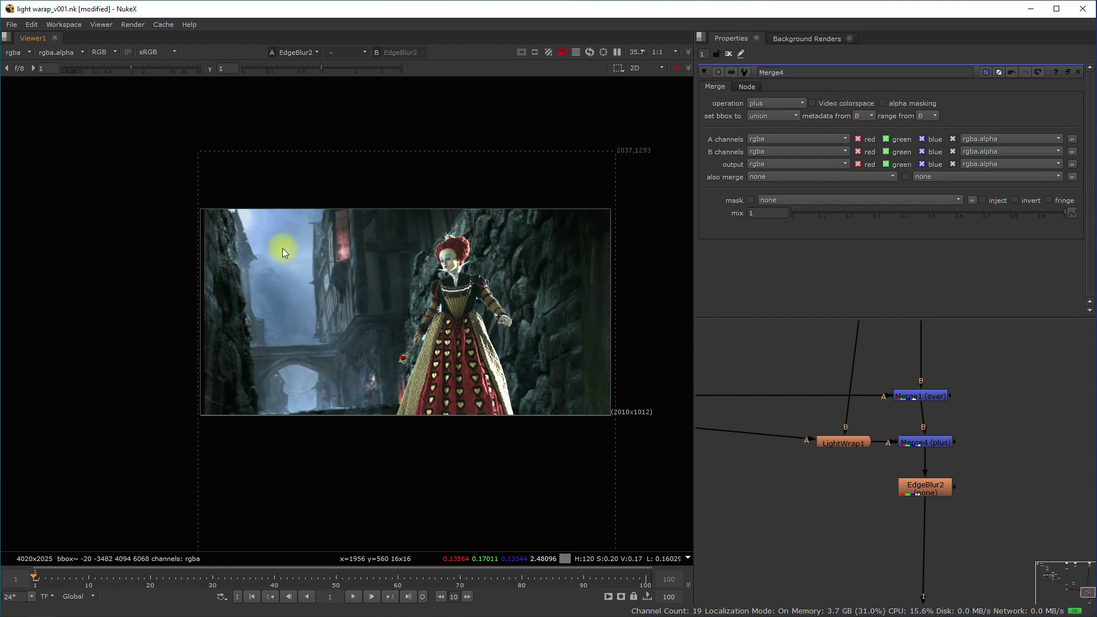
middle_drag(906, 434, 896, 597)
middle_drag(969, 351, 959, 408)
scroll(960, 408, down, 2)
mouse_move(926, 329)
middle_down()
mouse_move(918, 470)
mouse_move(939, 398)
mouse_move(943, 572)
middle_up()
scroll(930, 411, up, 3)
middle_drag(923, 384, 930, 574)
scroll(926, 464, down, 2)
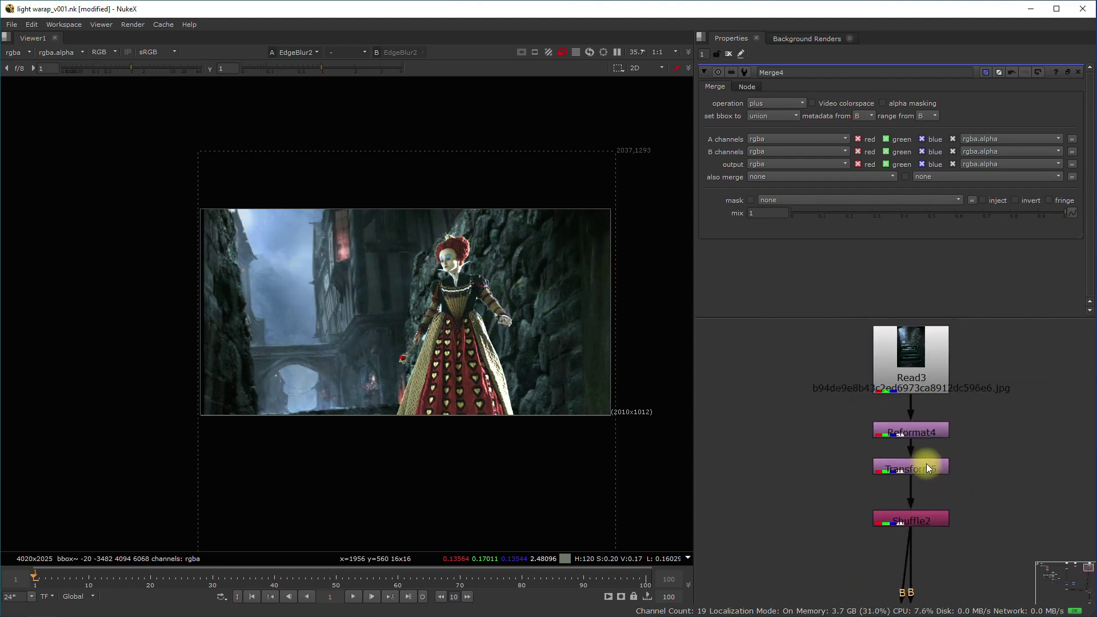
scroll(928, 461, down, 2)
ctrl+drag(932, 469, 933, 428)
click(858, 443)
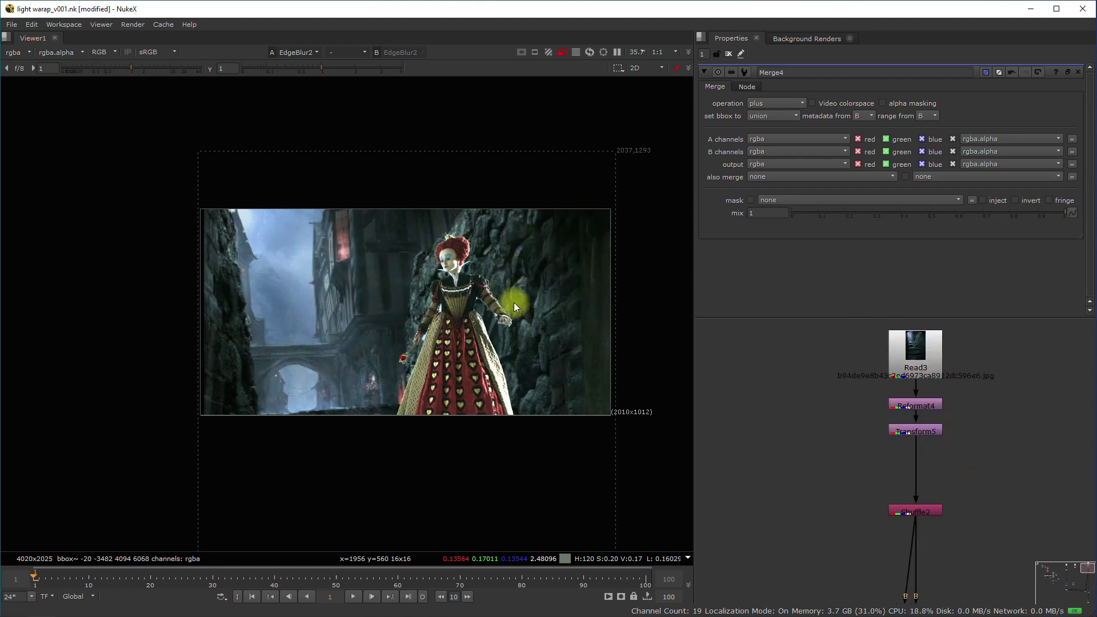
Step: Insert a Mirror node between Transform5 and Shuffle2 and enable its horizontal flop
click(1010, 419)
key(Tab)
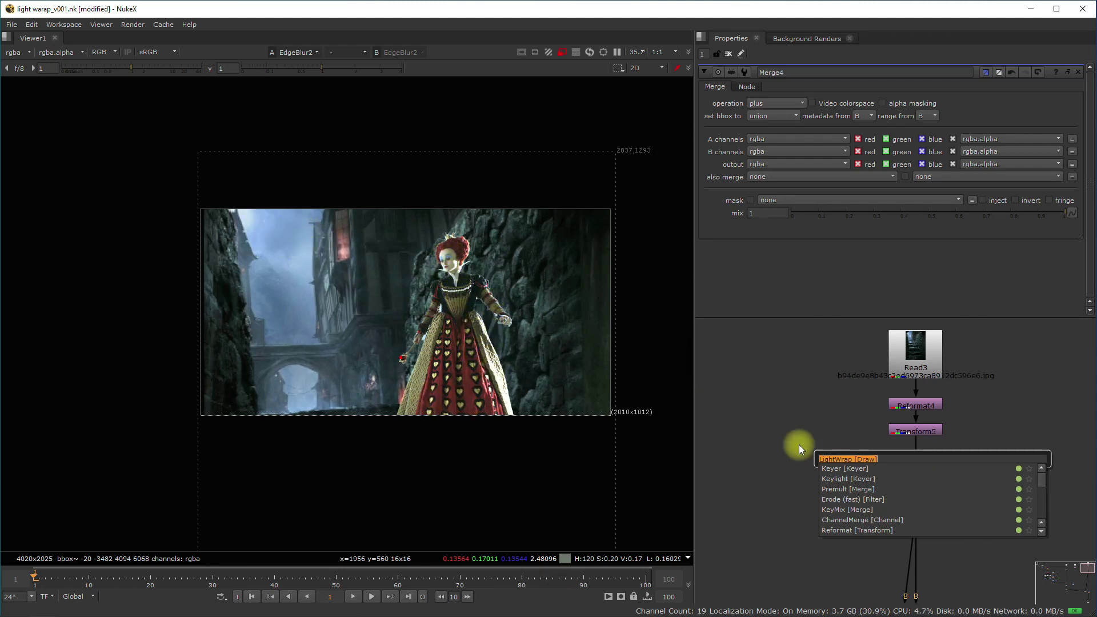
text(mirror)
click(834, 437)
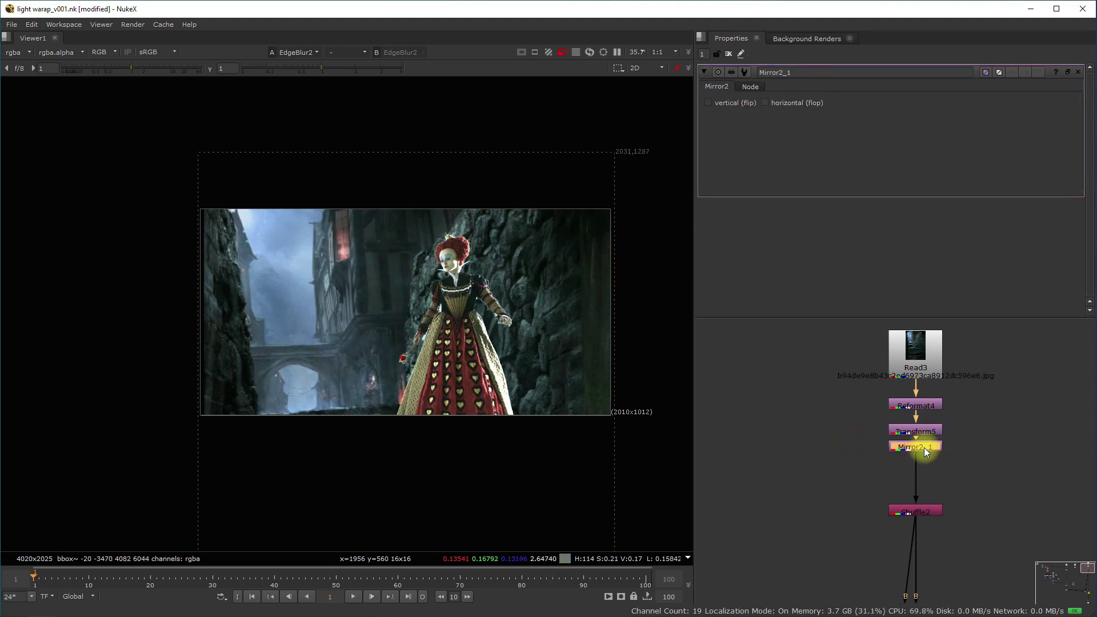
click(765, 102)
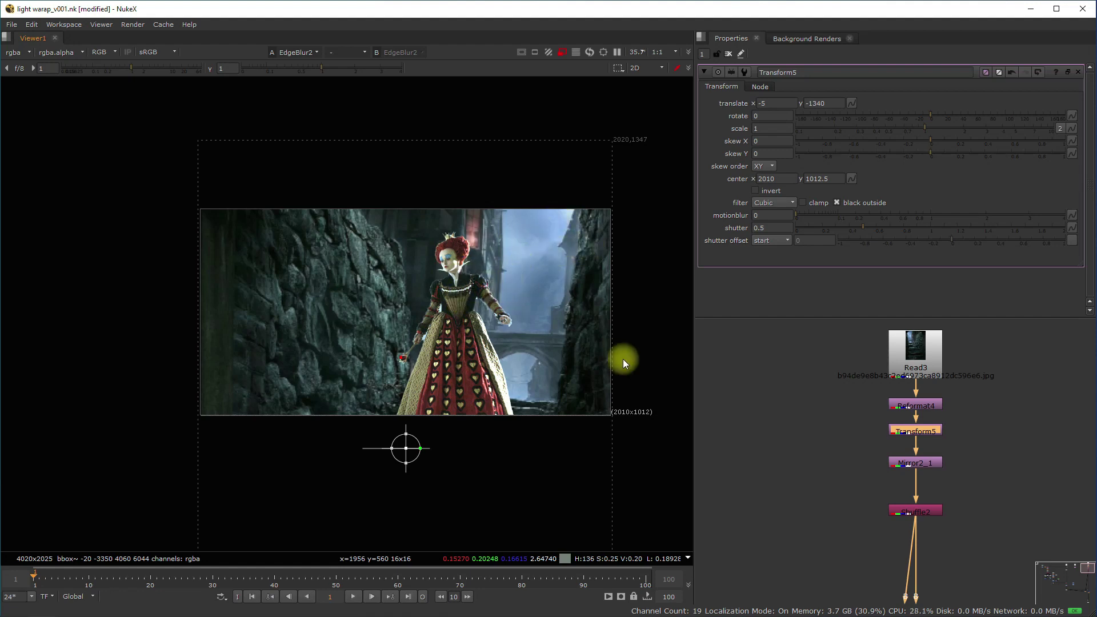
Step: Reposition the flopped background behind the figure by setting Transform5's translate to x 4, y -1820
click(713, 383)
scroll(465, 297, up, 4)
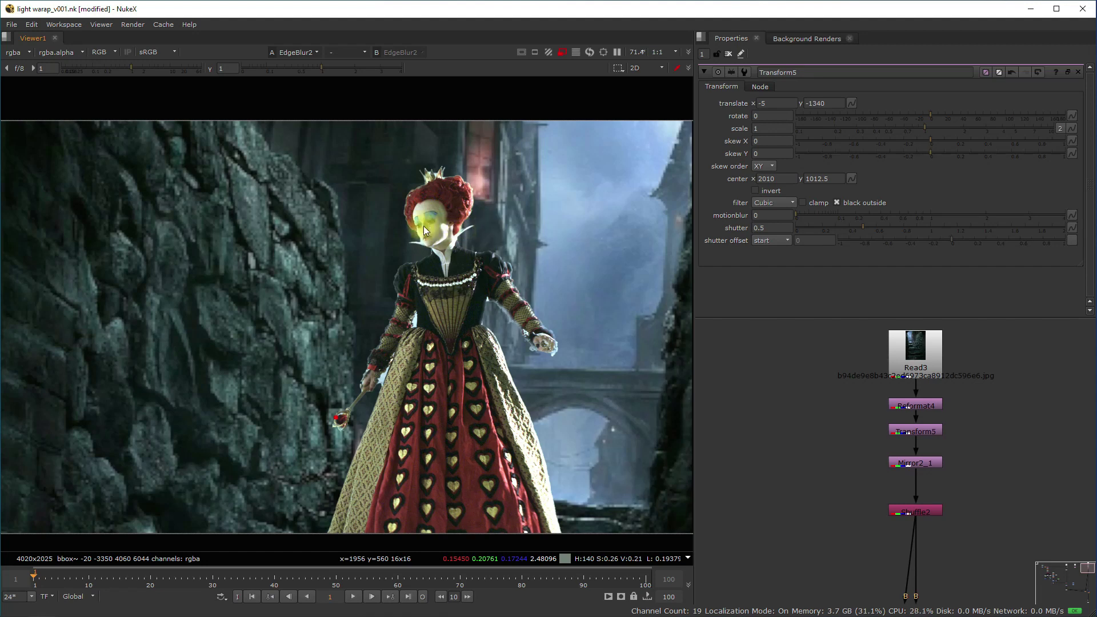
scroll(450, 268, down, 5)
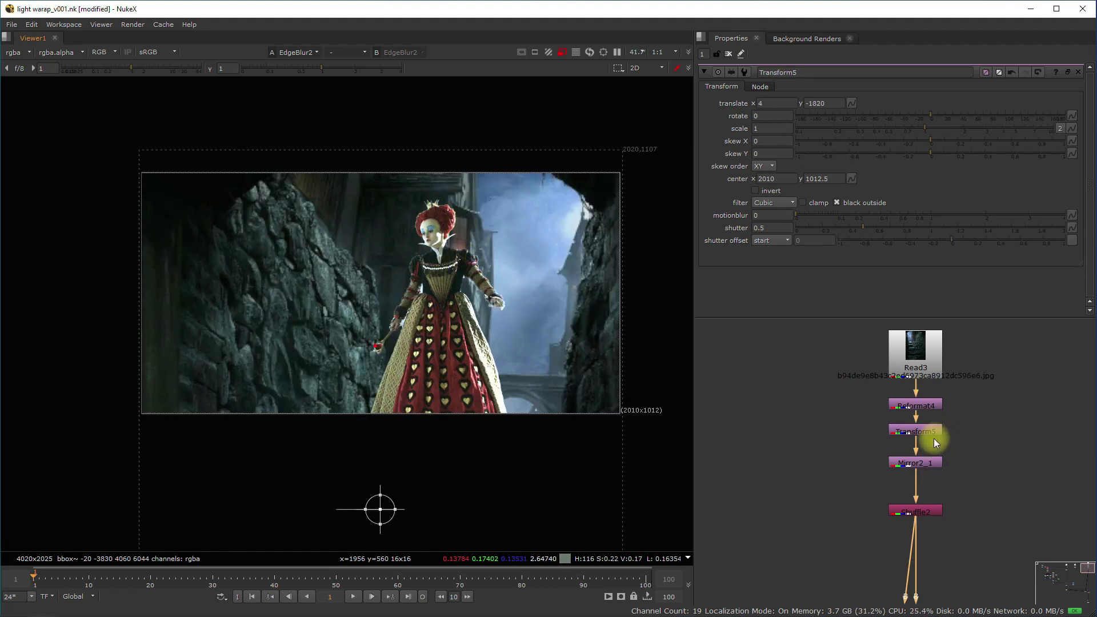
Step: Compare the original and flopped backgrounds behind the figure by toggling the Mirror node off and on
click(931, 464)
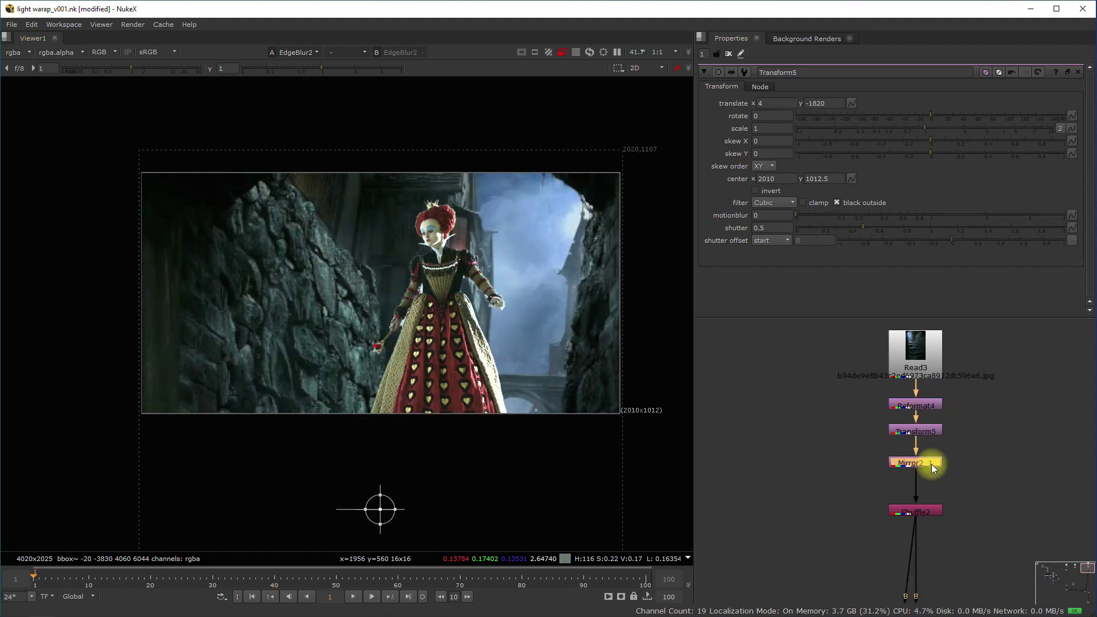
key(d)
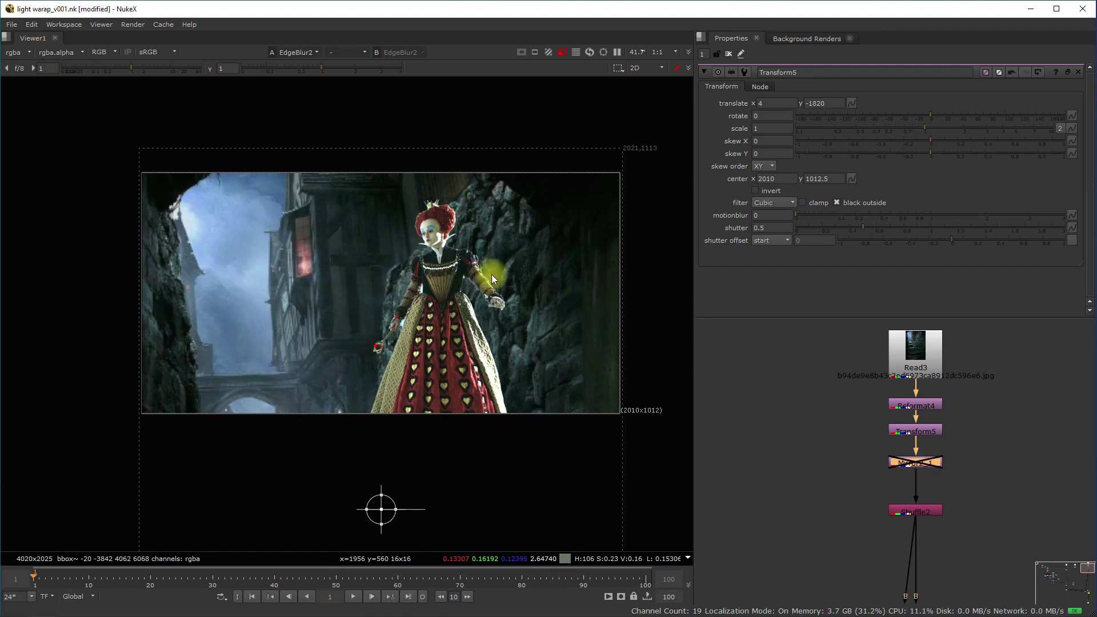
key(d)
key(d)
key(d)
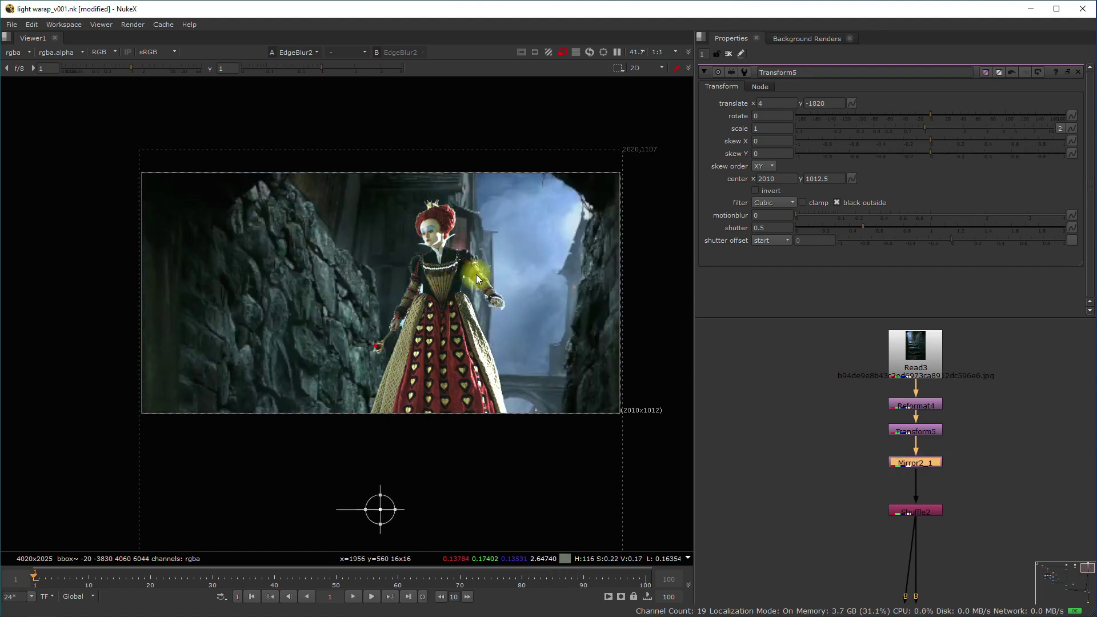
key(d)
key(d)
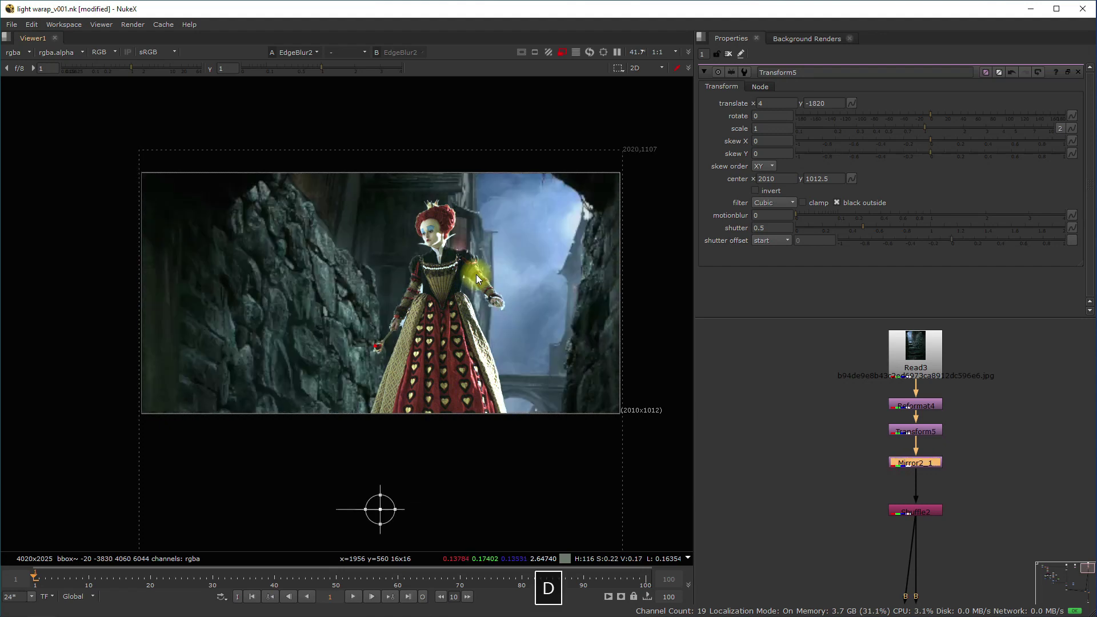
Step: View the EdgeBlur2 output and toggle Merge4 to check the light wrap against the flopped background
scroll(938, 487, down, 10)
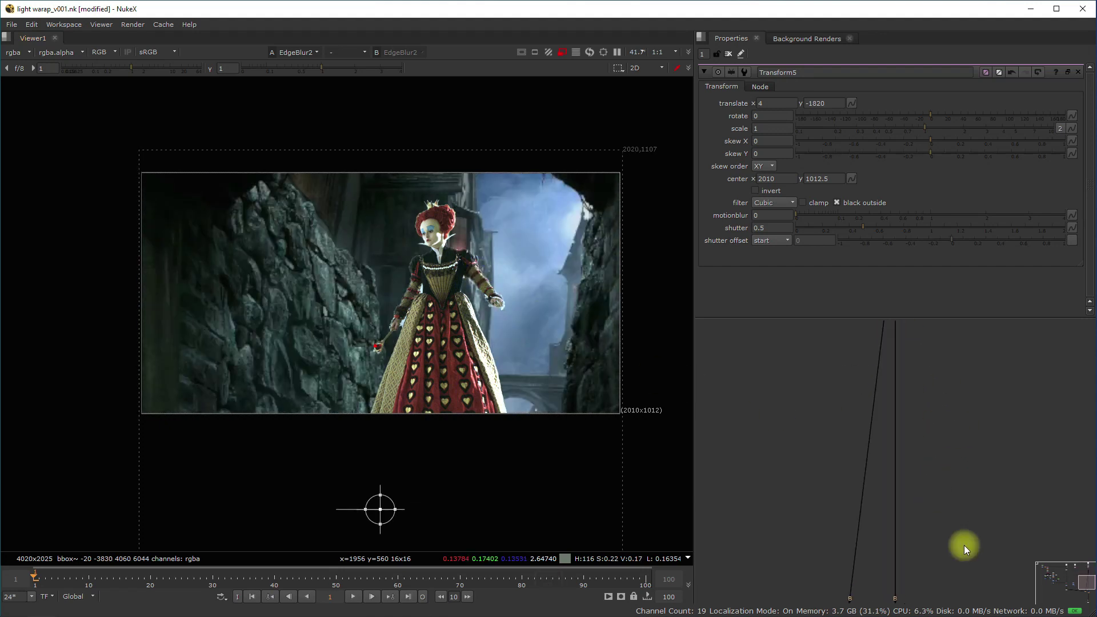
scroll(902, 533, up, 5)
click(900, 509)
key(1)
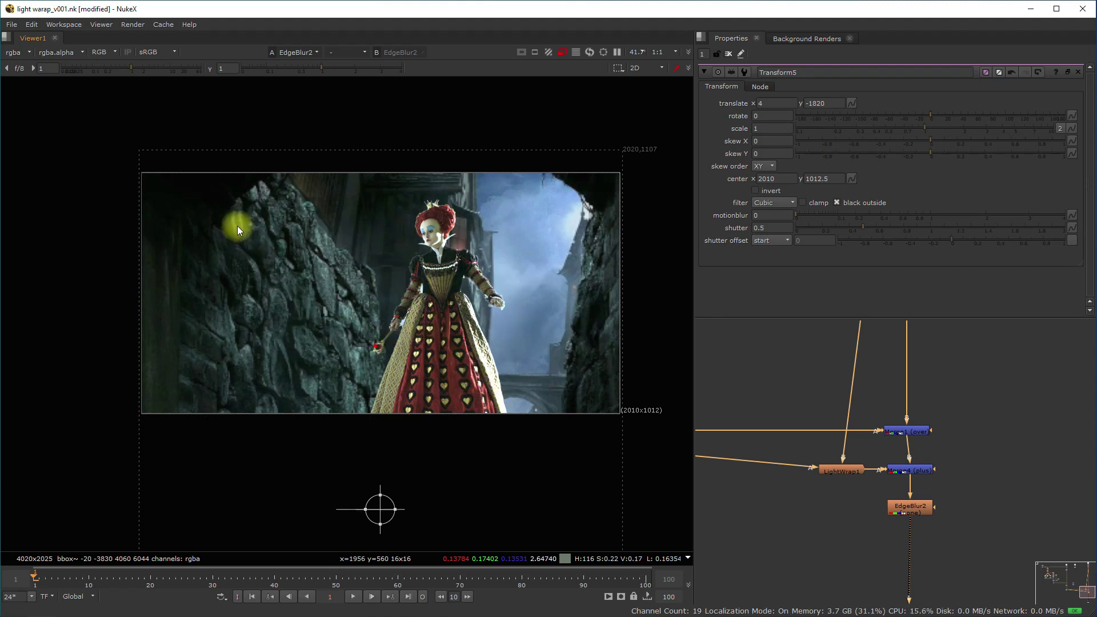
drag(241, 219, 577, 310)
click(911, 506)
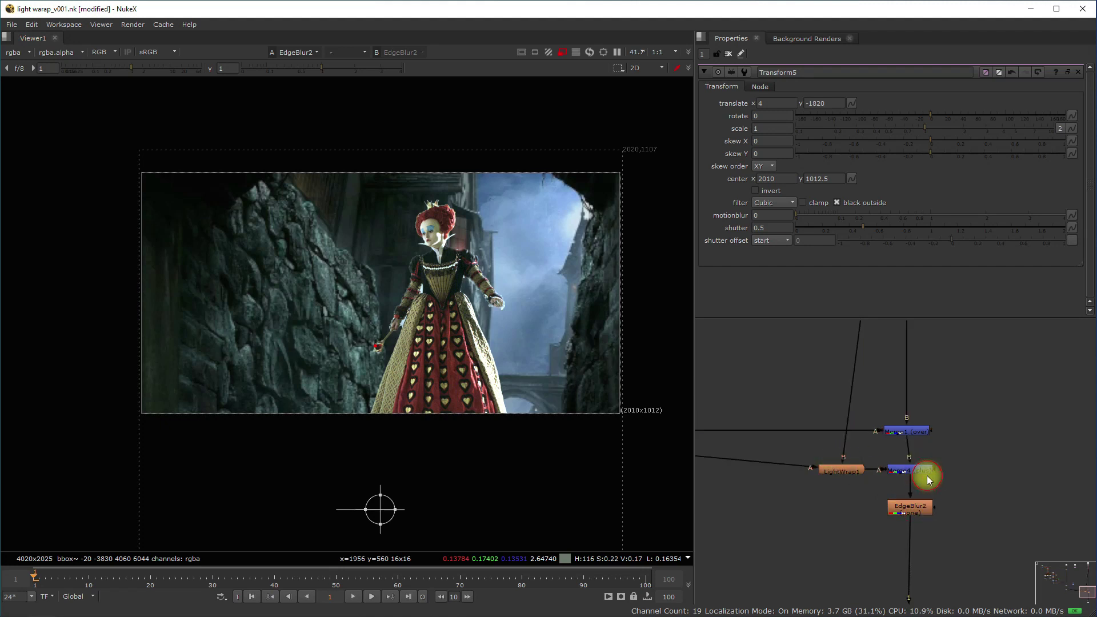
click(921, 470)
key(d)
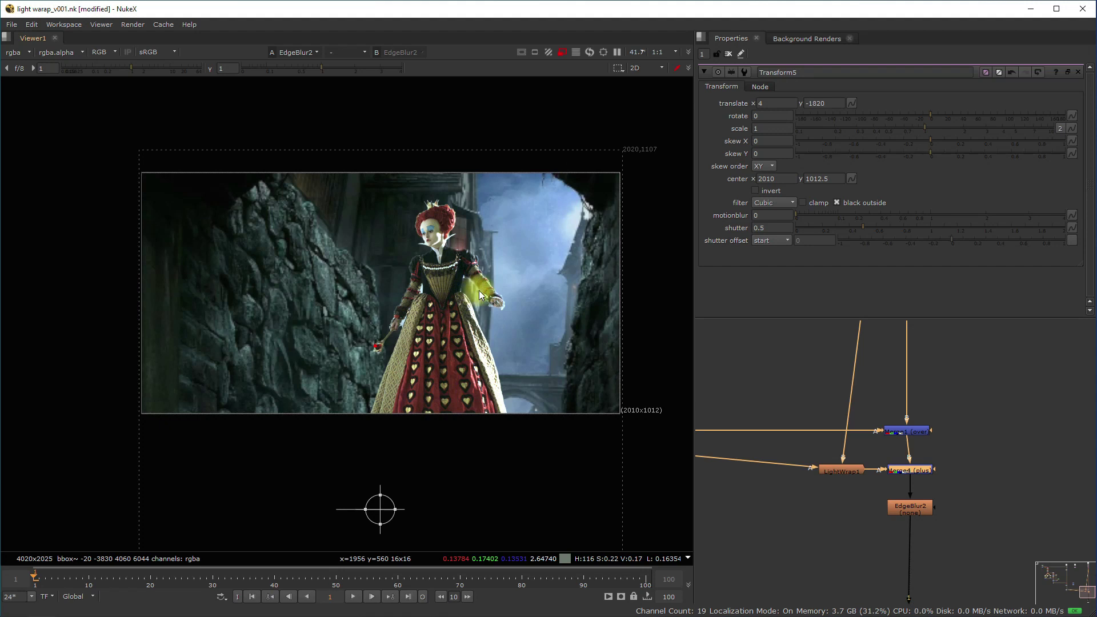
Step: Show the Shuffle2 output in the viewer to inspect the flopped background plate without the figure
scroll(926, 400, down, 2)
middle_drag(908, 377, 960, 465)
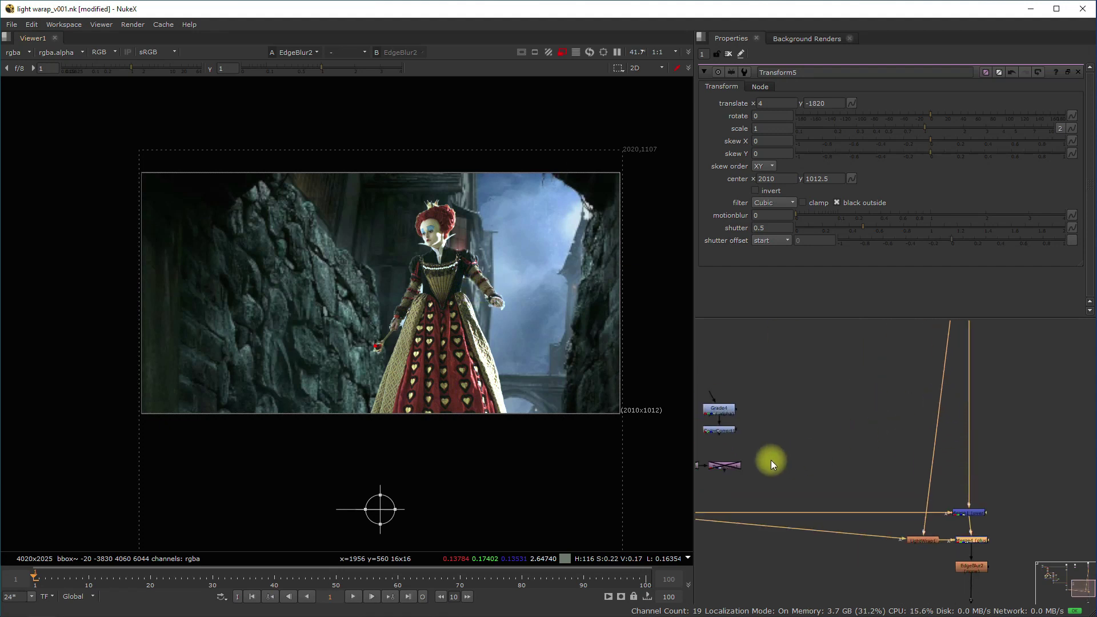
middle_drag(744, 466, 808, 504)
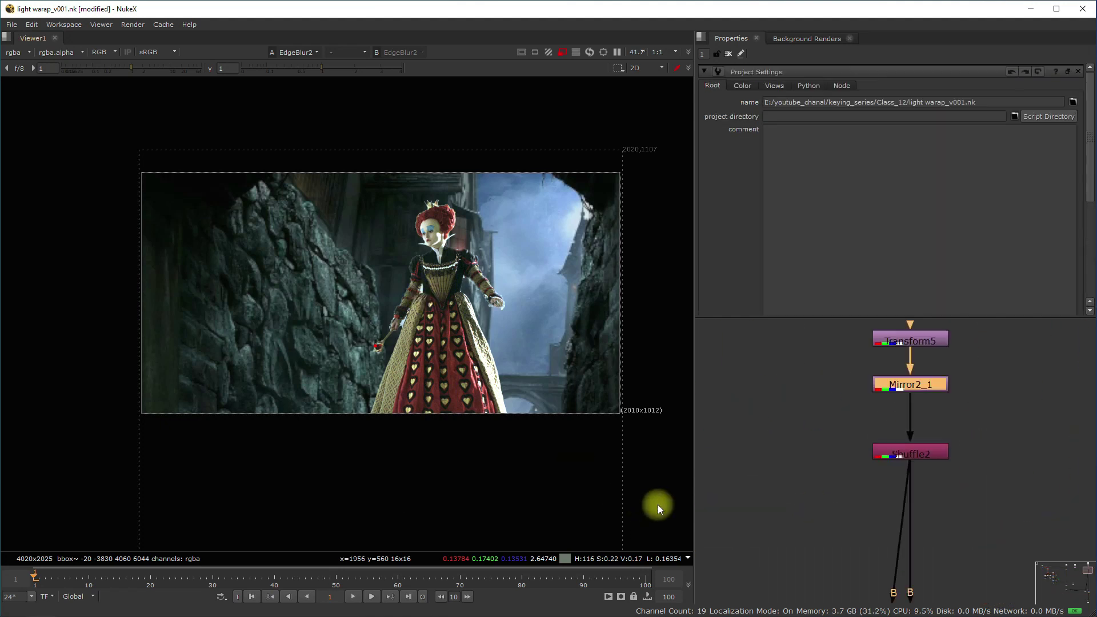
click(573, 210)
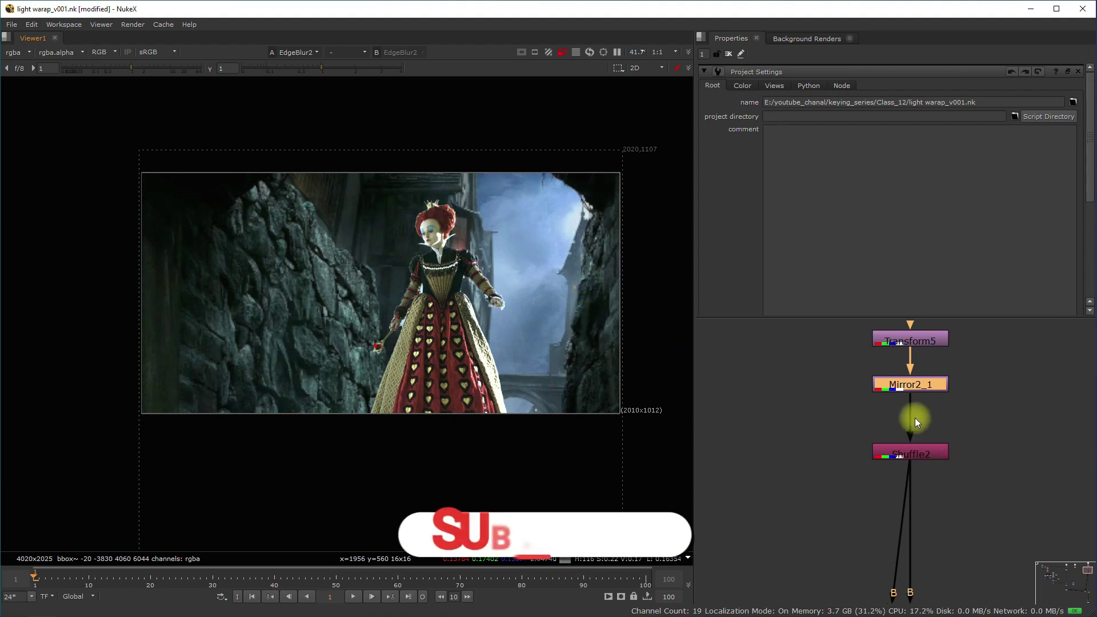
scroll(916, 416, down, 2)
middle_drag(920, 406, 924, 495)
click(918, 375)
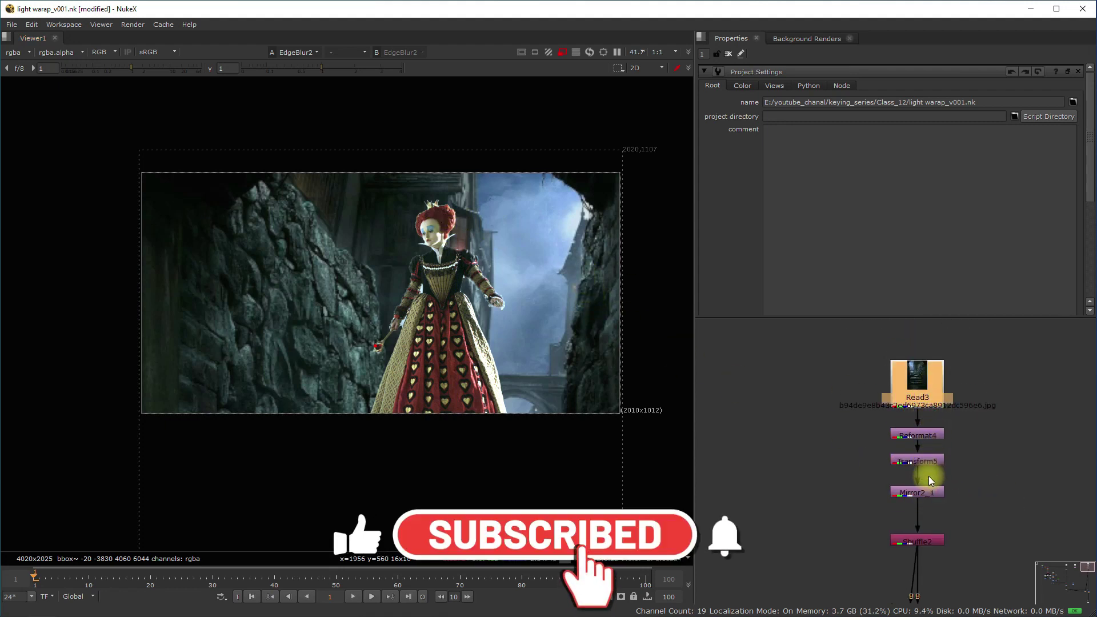
click(925, 537)
key(1)
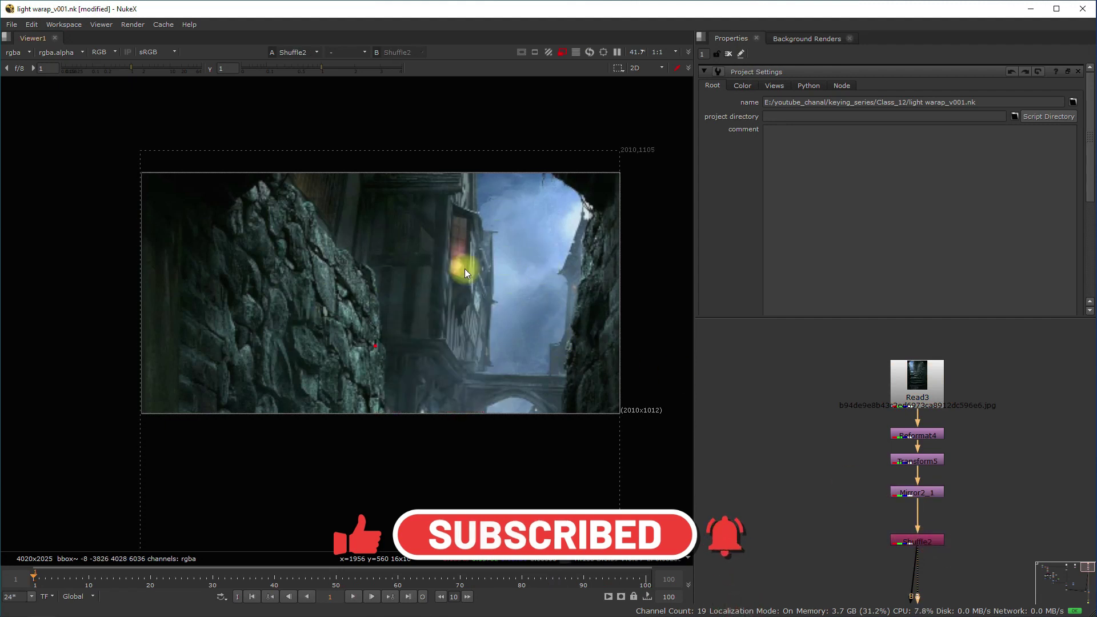
Step: Return the viewer to EdgeBlur2 and examine how the figure's colour matches the bluish background
middle_drag(1070, 583, 1017, 381)
middle_drag(965, 485, 1092, 191)
scroll(1058, 489, down, 5)
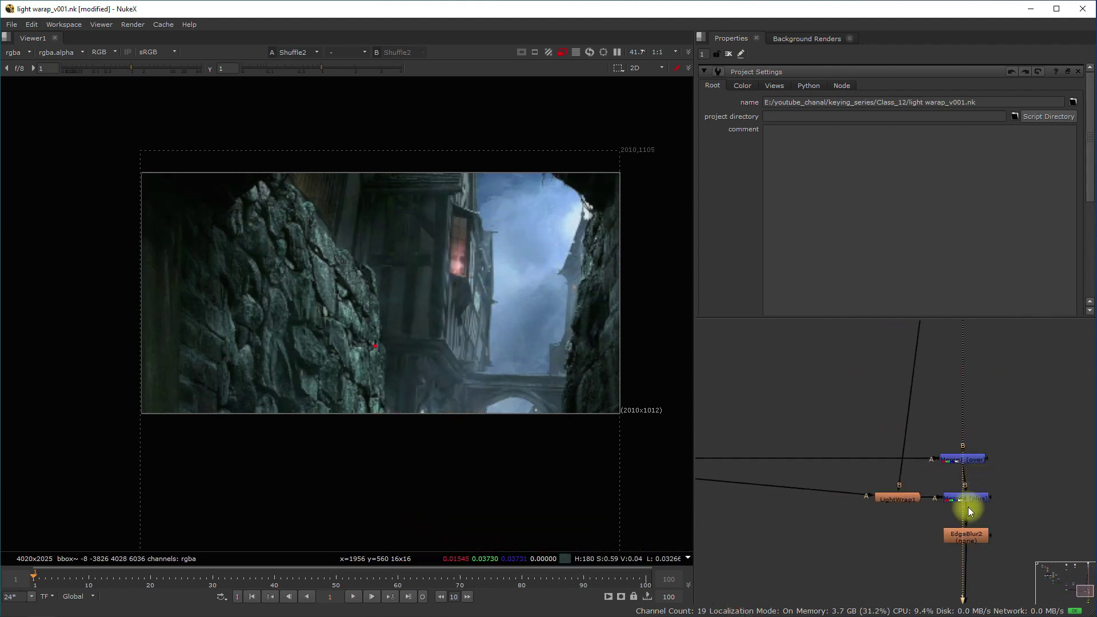
click(966, 536)
key(1)
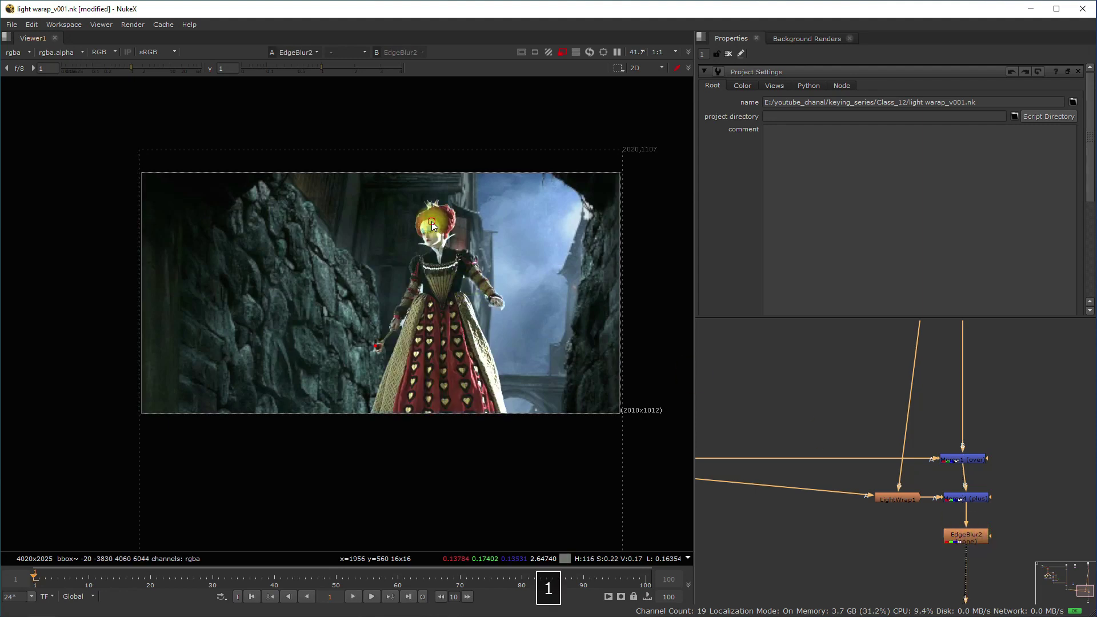
scroll(432, 228, up, 2)
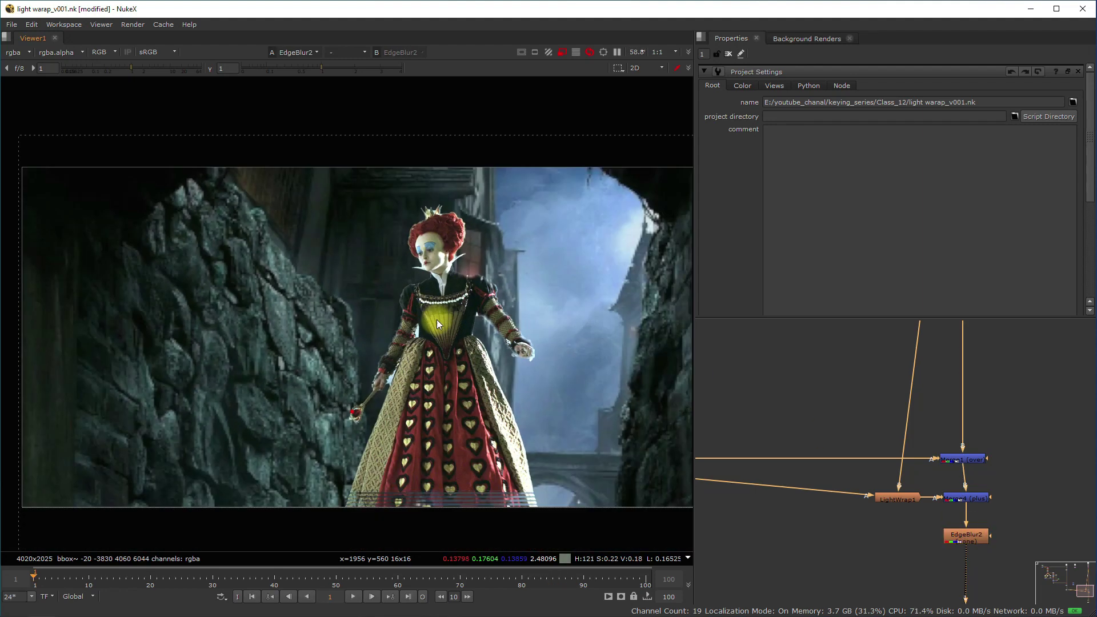
scroll(437, 322, down, 2)
Step: Insert a ColorCorrect node between Grade3 and Premult2 in the figure's branch
scroll(937, 469, down, 2)
middle_drag(830, 455, 1068, 485)
scroll(900, 443, up, 5)
middle_drag(751, 448, 950, 450)
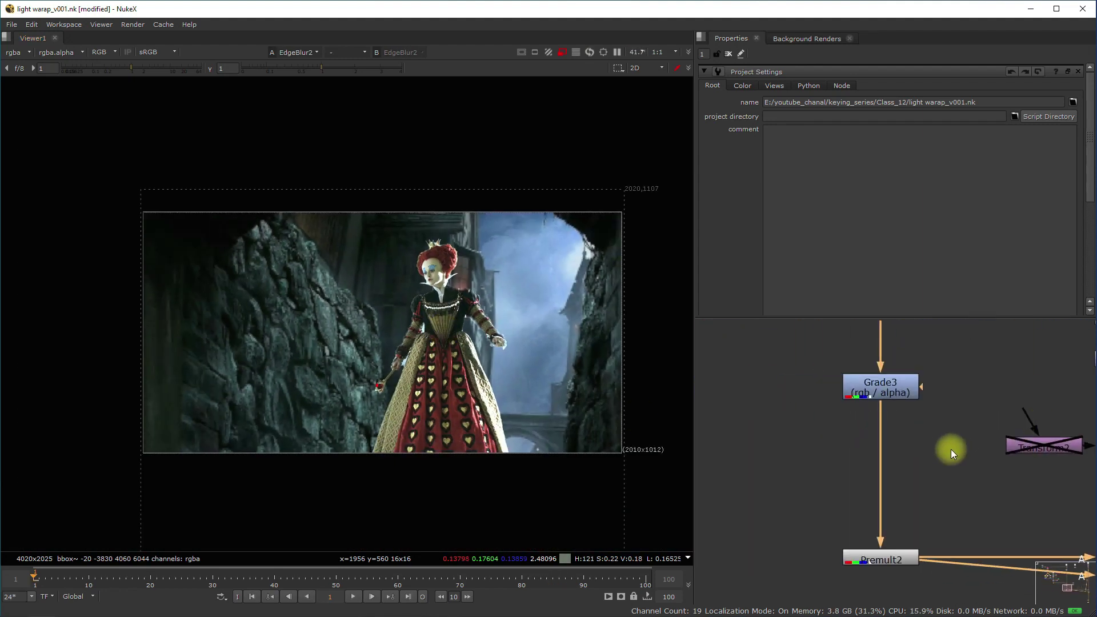
click(931, 454)
key(c)
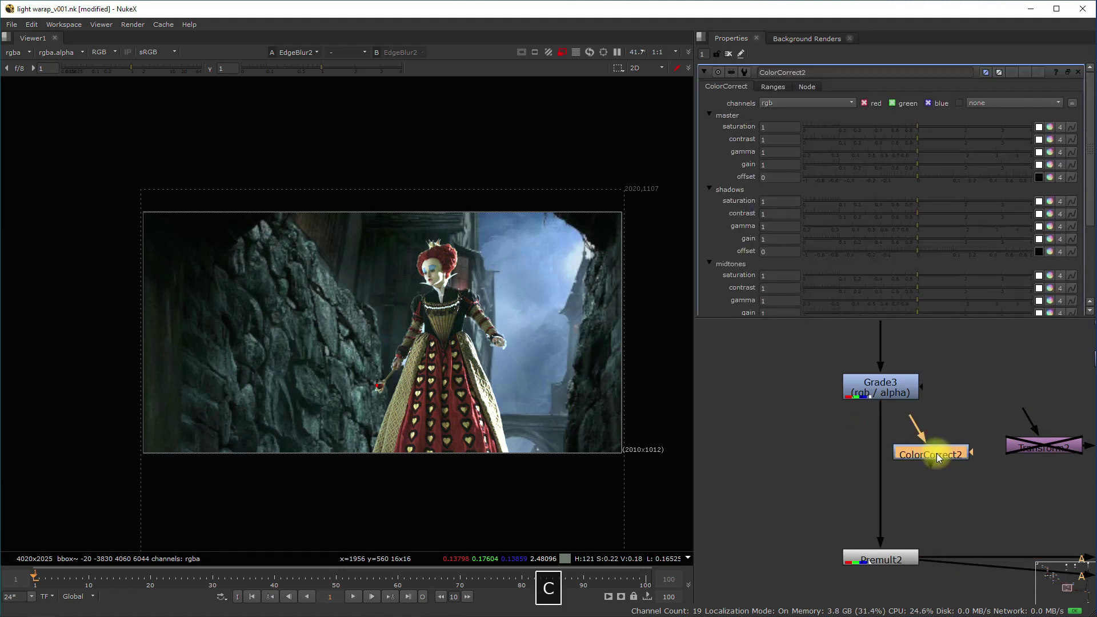
drag(937, 454, 896, 463)
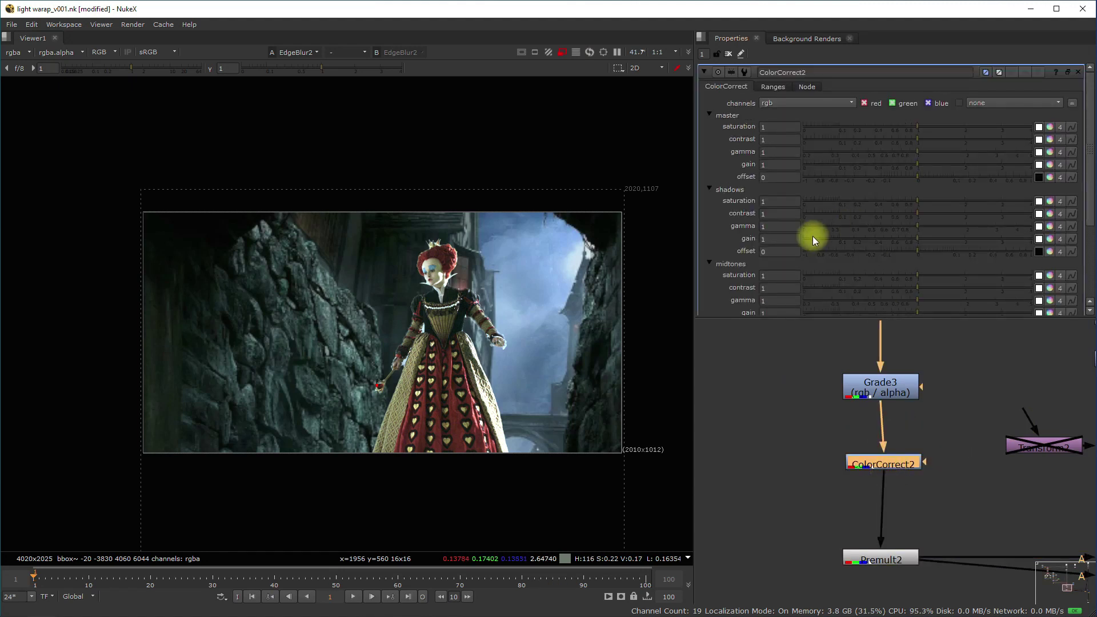
Step: Set the blue channel of ColorCorrect2's midtones gain to 1.44 and align the node under Grade3
scroll(816, 236, down, 4)
click(1049, 198)
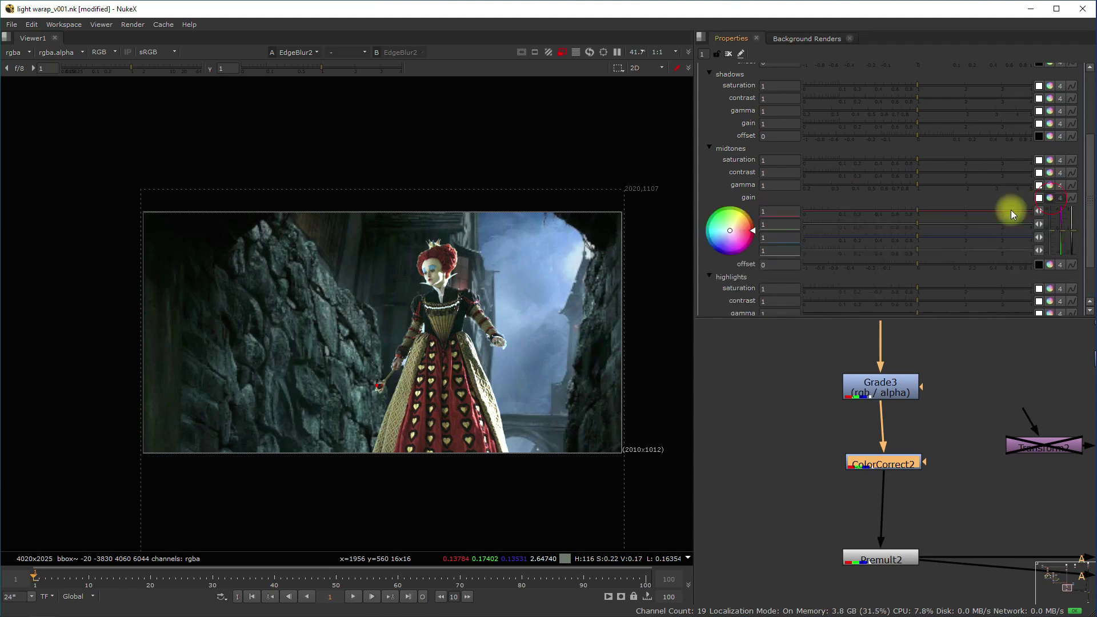
drag(918, 240, 928, 240)
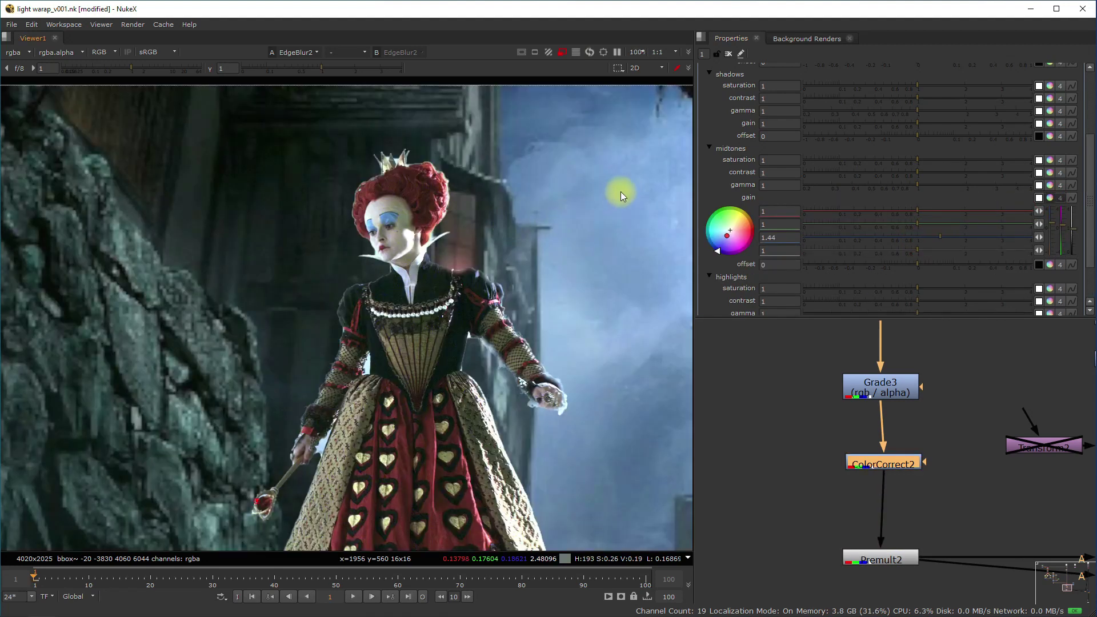
scroll(589, 229, down, 2)
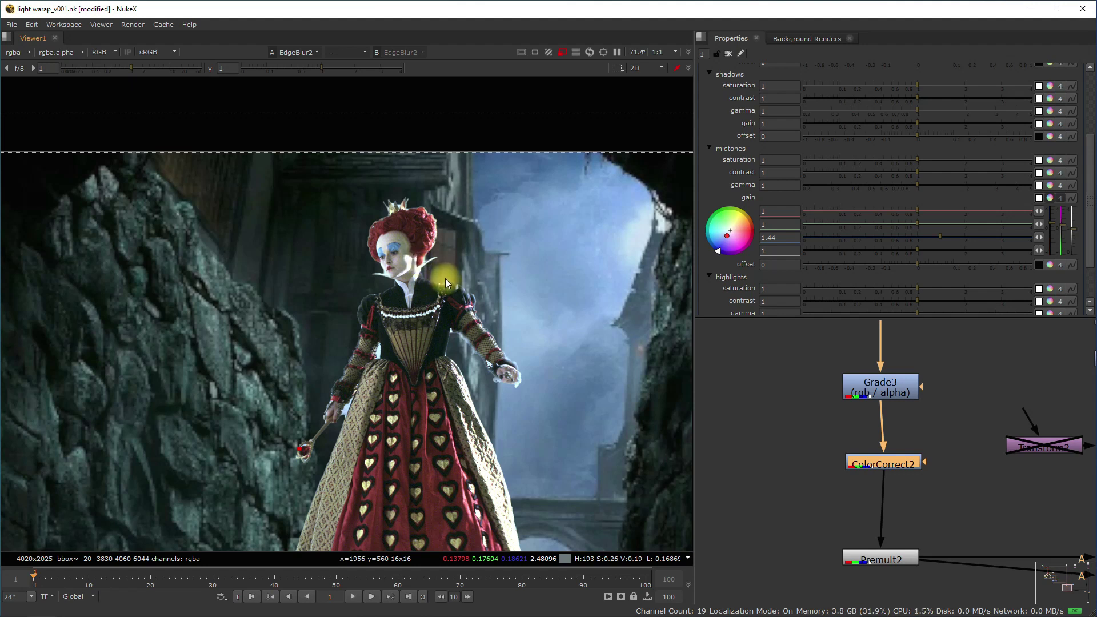
drag(899, 467, 896, 468)
Step: Select the unconnected Grade4, ColorCorrect and two disabled Transform nodes and move them slightly farther from the figure's branch
scroll(1035, 456, down, 3)
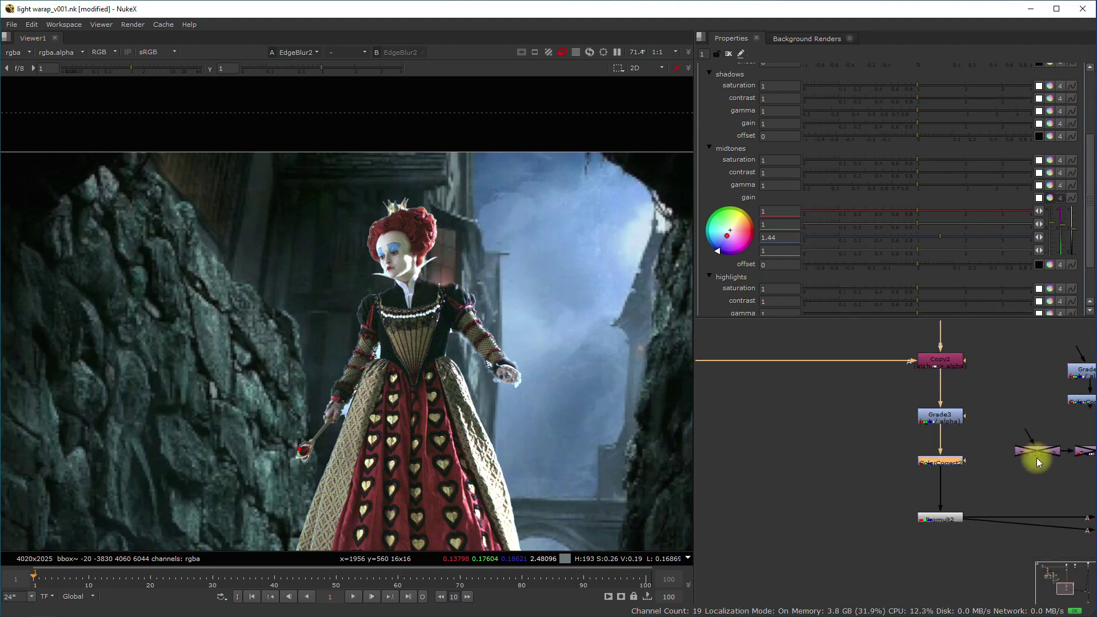
middle_drag(1092, 455, 909, 451)
drag(976, 477, 809, 301)
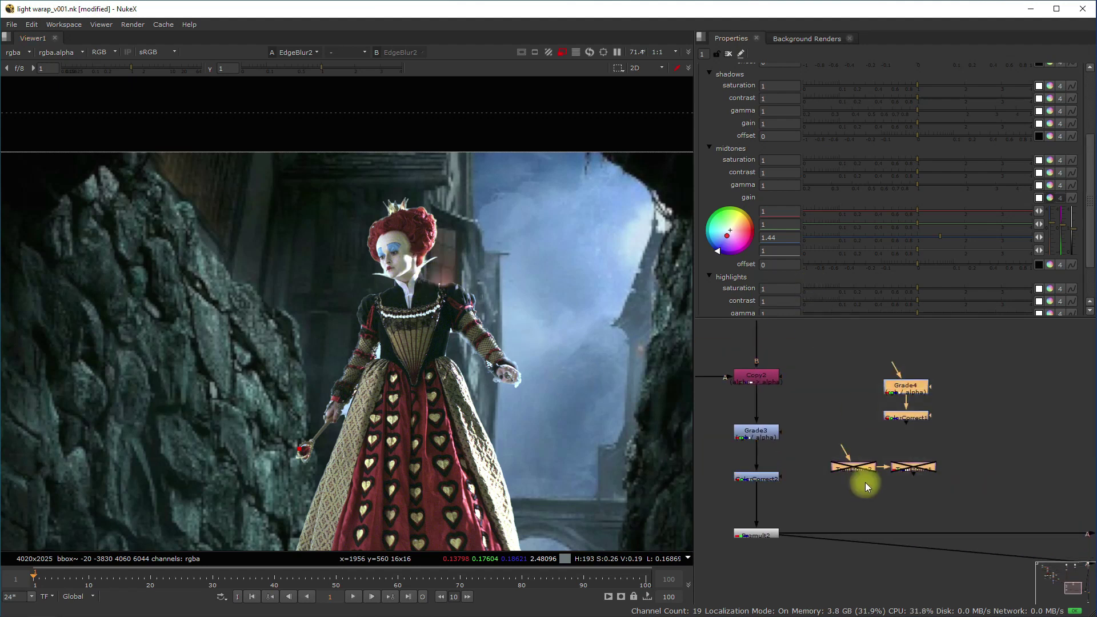
drag(866, 469, 920, 451)
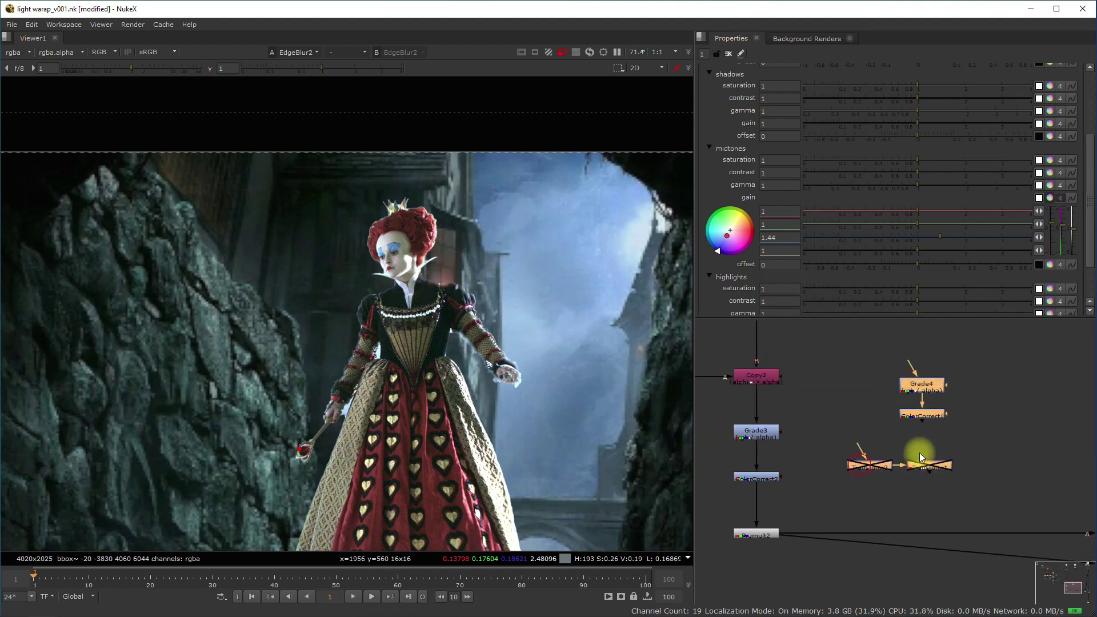
Step: View the ColorCorrect2 output and lower the viewer gamma to about 0.095 to isolate the character's brightest areas
drag(921, 450, 931, 454)
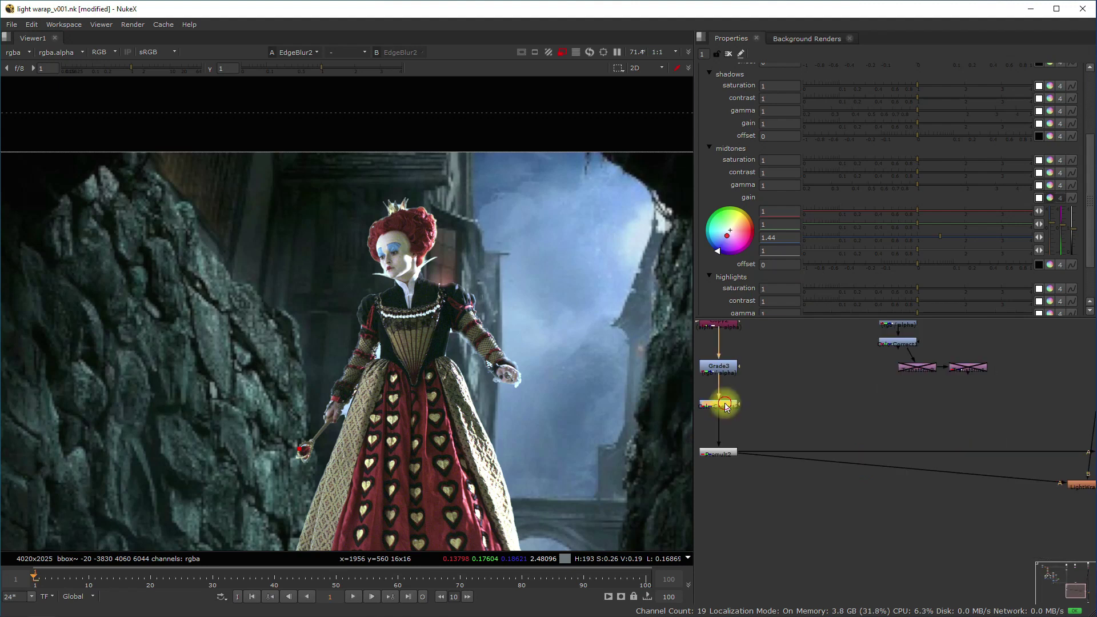
click(725, 403)
key(1)
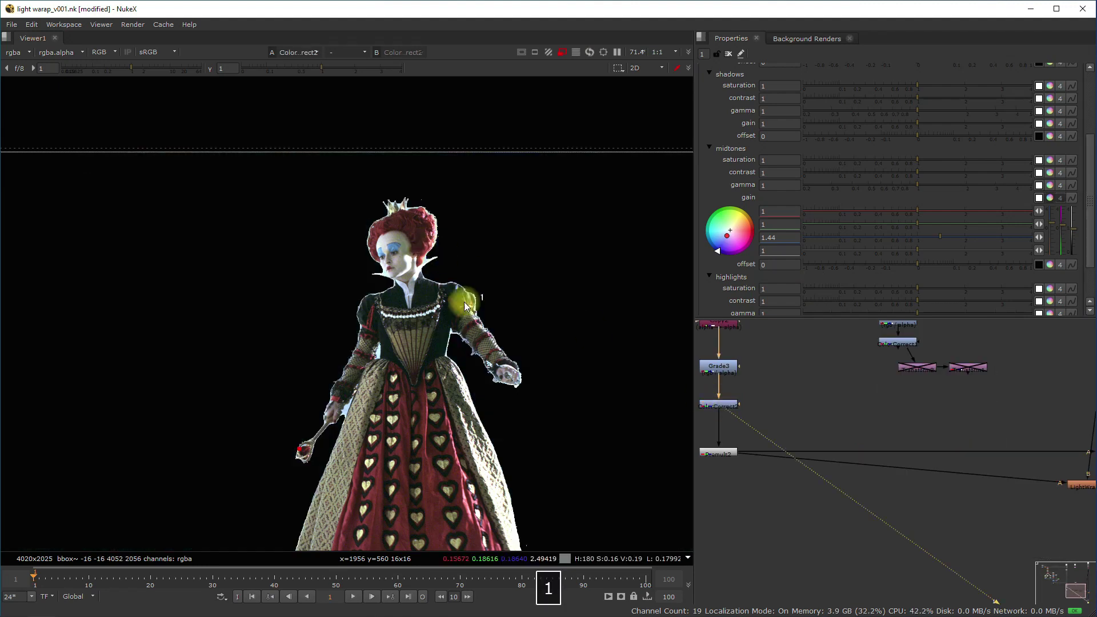
middle_drag(468, 268, 440, 165)
drag(327, 66, 265, 71)
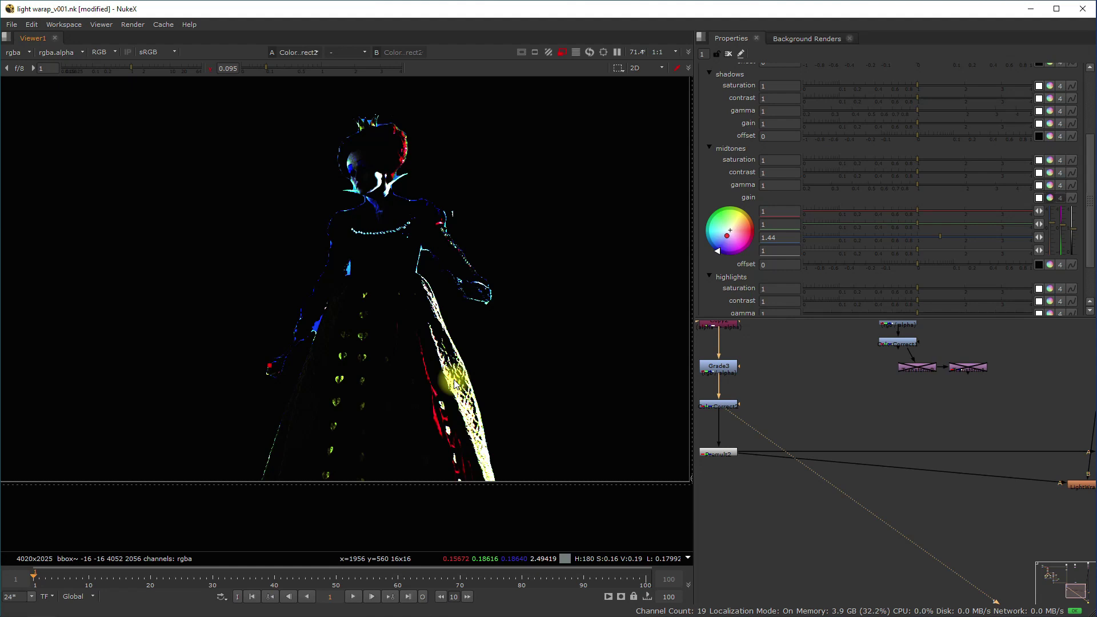
Step: Switch the viewer to the EdgeBlur2 composite and reset the viewer gamma to 1
middle_drag(1003, 451, 746, 419)
click(887, 492)
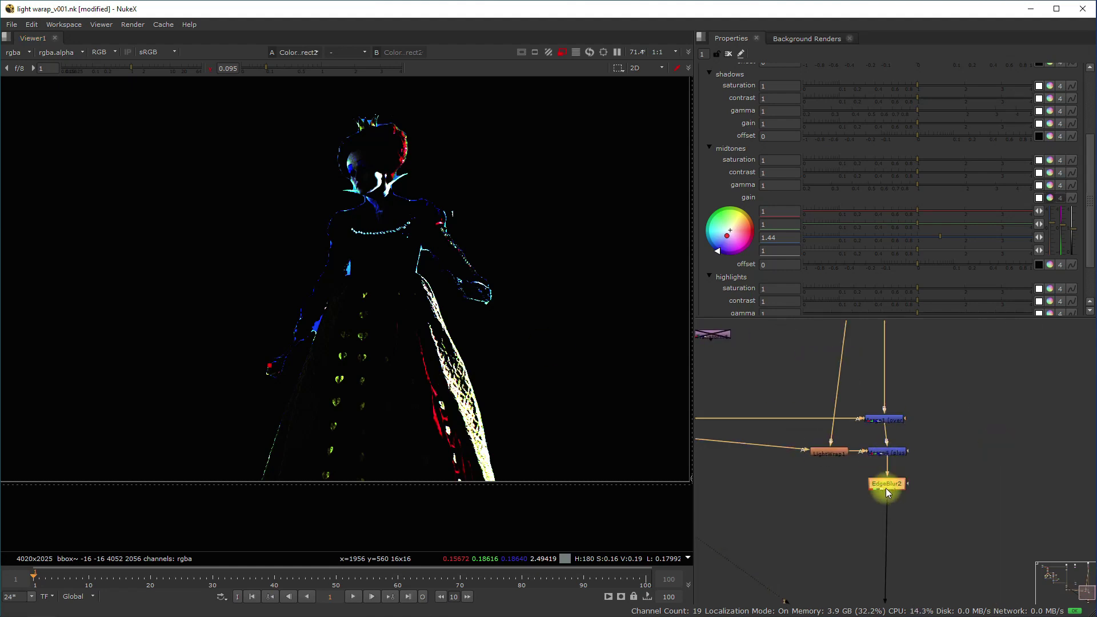
key(1)
ctrl+click(319, 68)
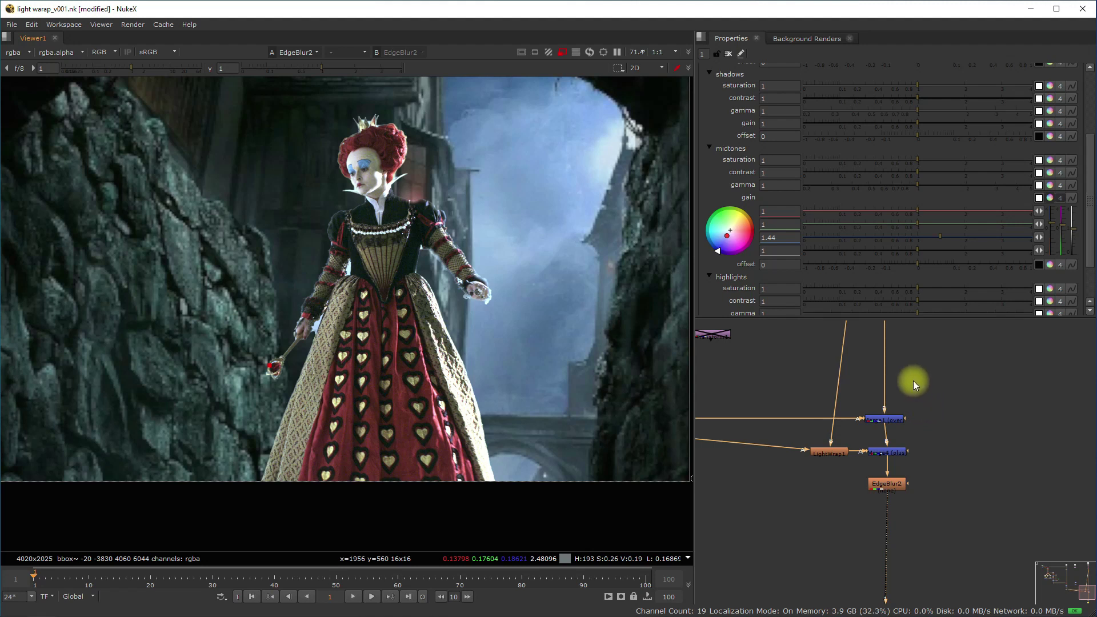
Step: Add a Keyer node fed by ColorCorrect2, branching off beside the main character stream, and view it
middle_drag(813, 437, 917, 440)
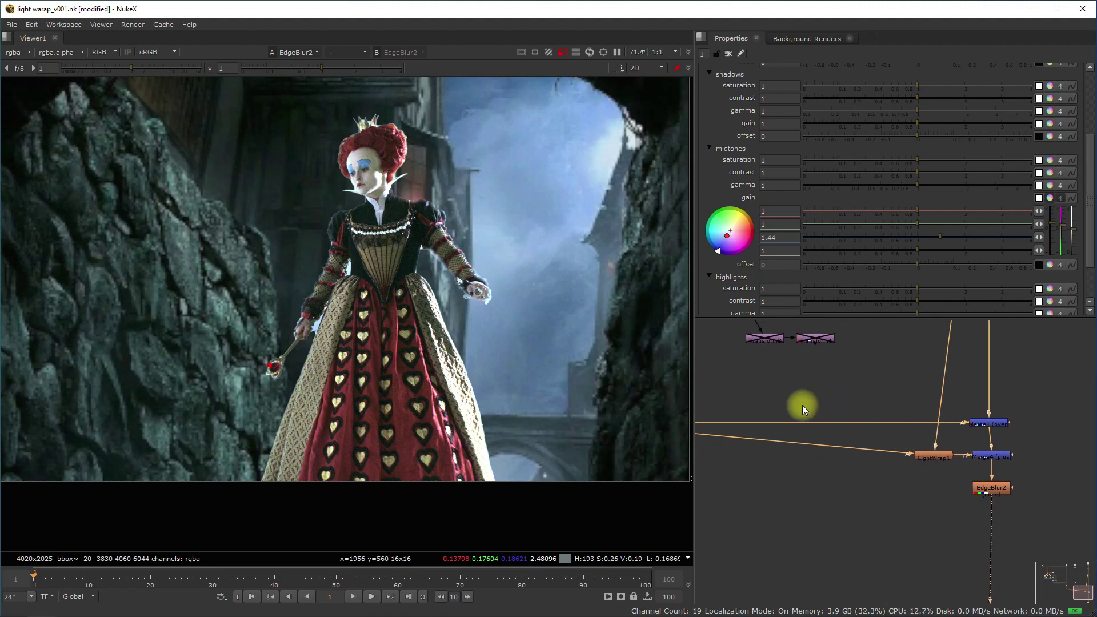
scroll(802, 406, down, 1)
middle_drag(802, 405, 884, 420)
click(806, 409)
key(Tab)
text(key)
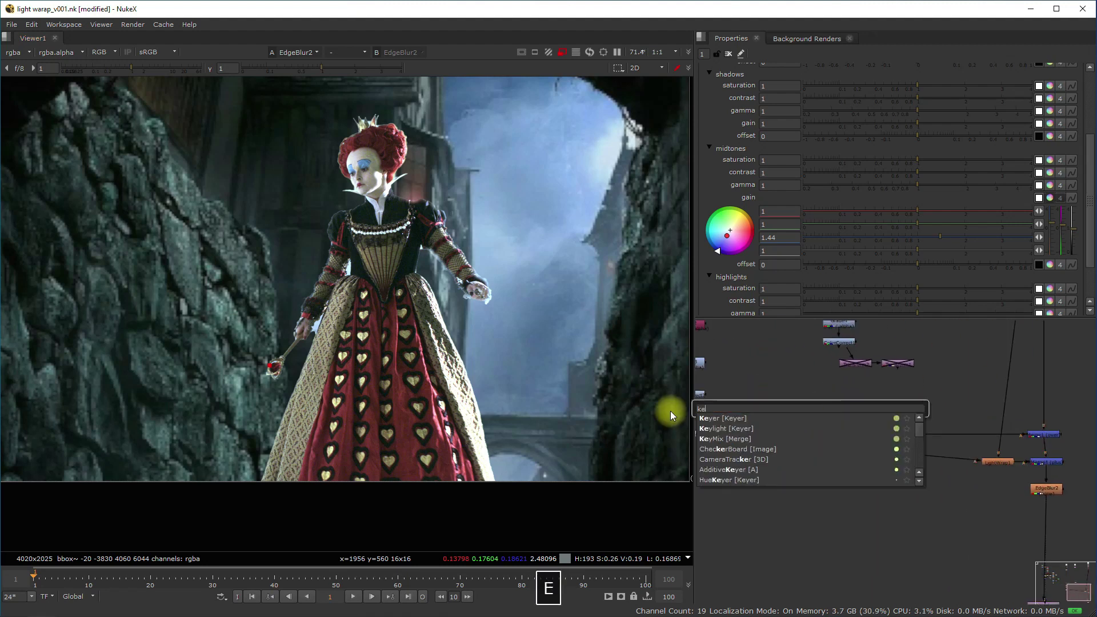
click(734, 420)
scroll(737, 420, down, 1)
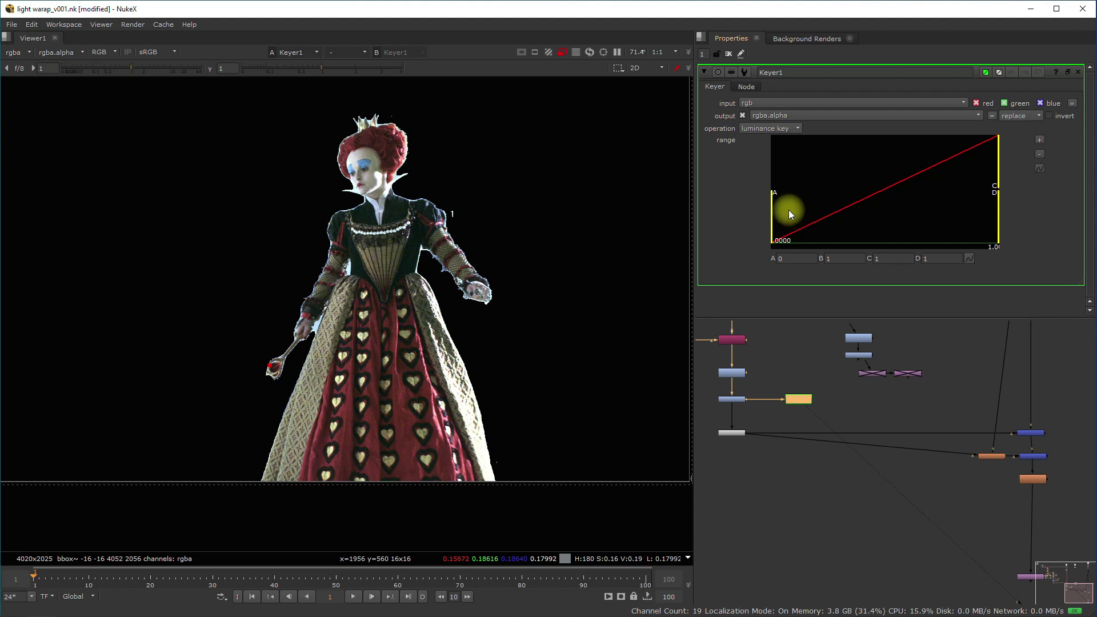
Step: Show the alpha channel and set the luminance key range to about 0.55 for A and 0.69 for B
key(a)
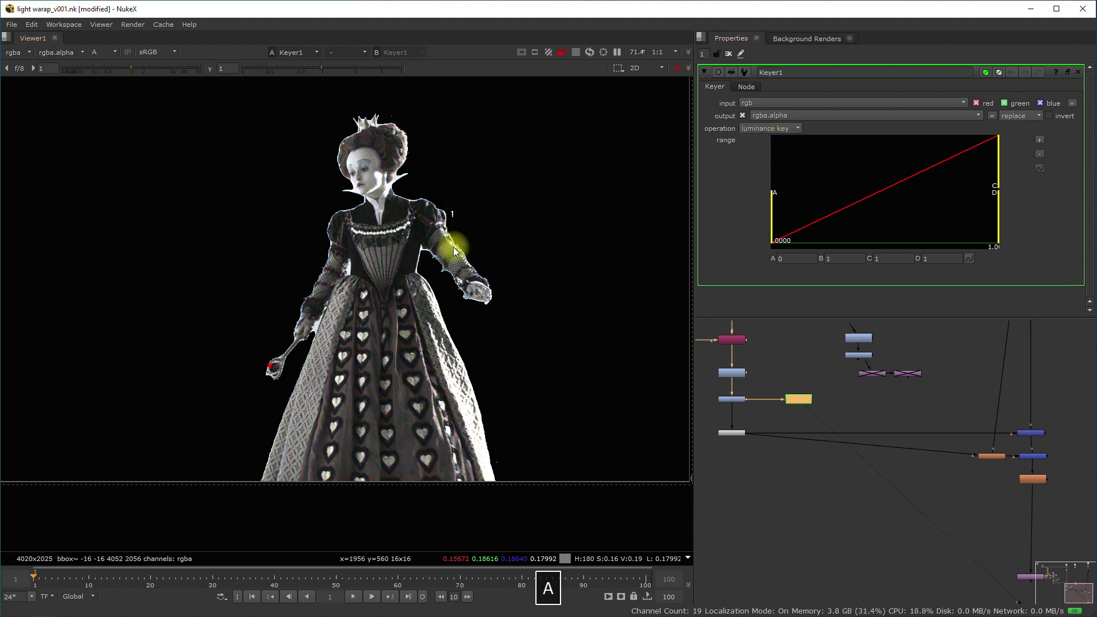
drag(772, 206, 950, 190)
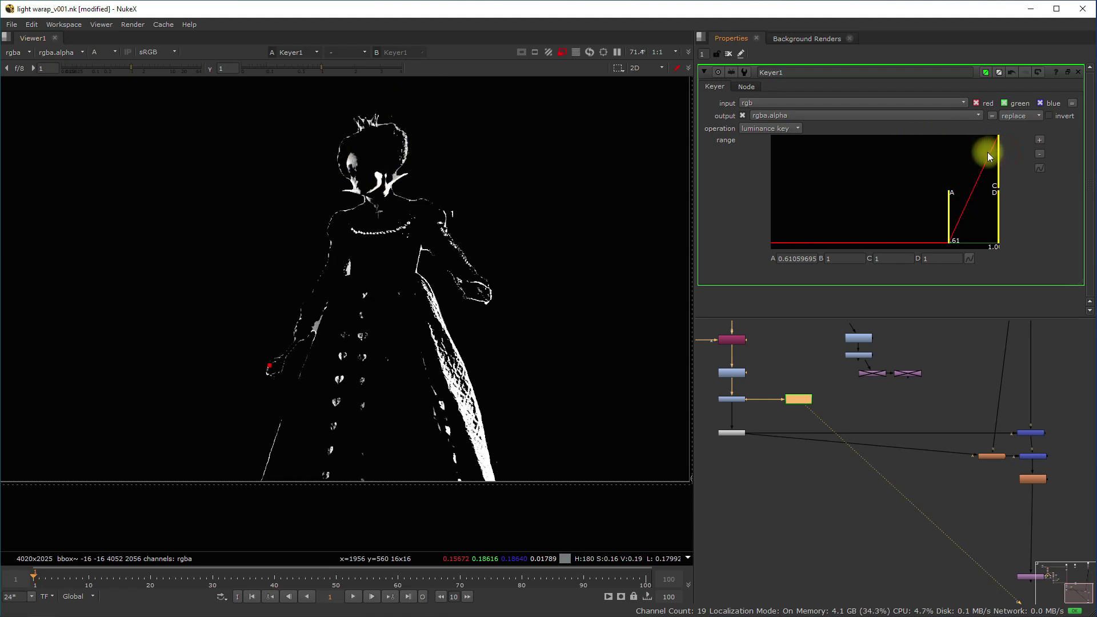
drag(999, 156, 961, 161)
drag(951, 204, 940, 202)
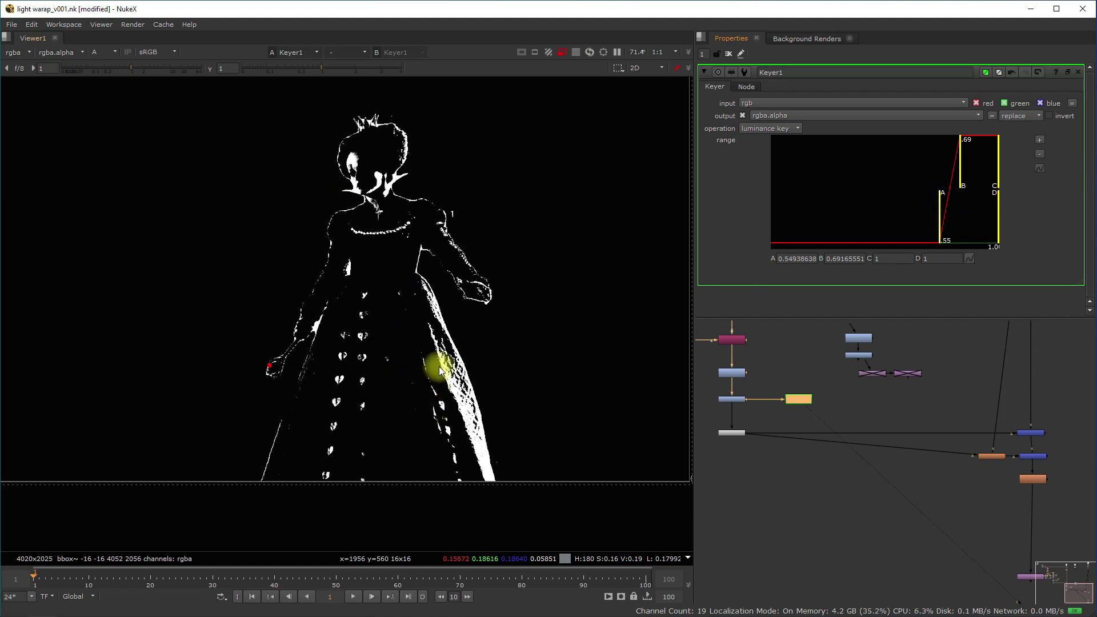
Step: Compare the ColorCorrect2 colour image with the Keyer1 alpha matte in the viewer
click(731, 399)
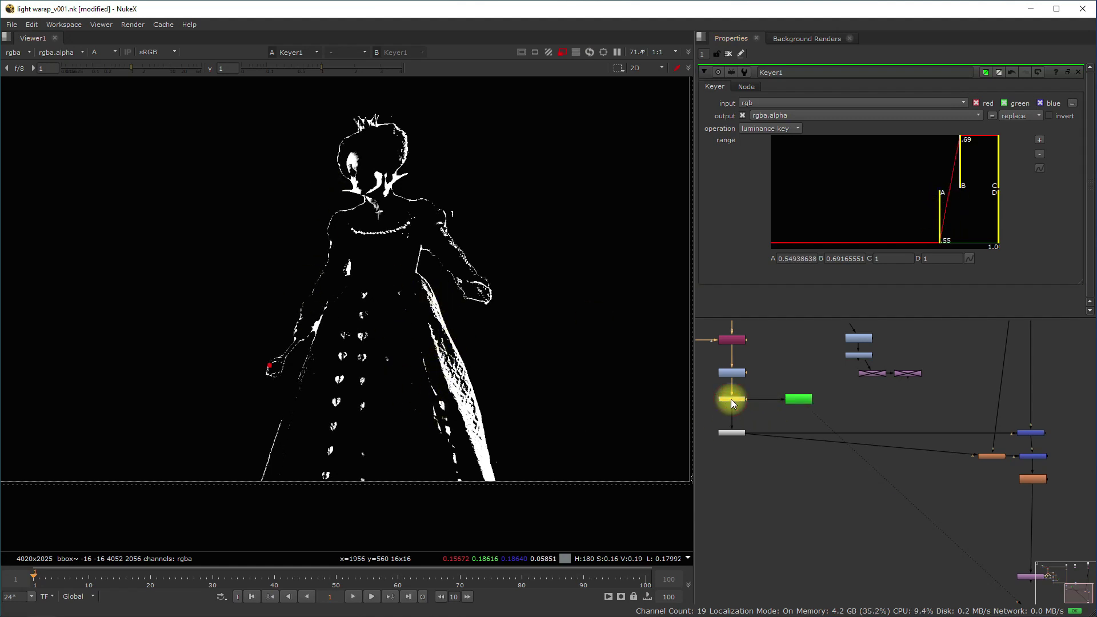
key(1)
key(a)
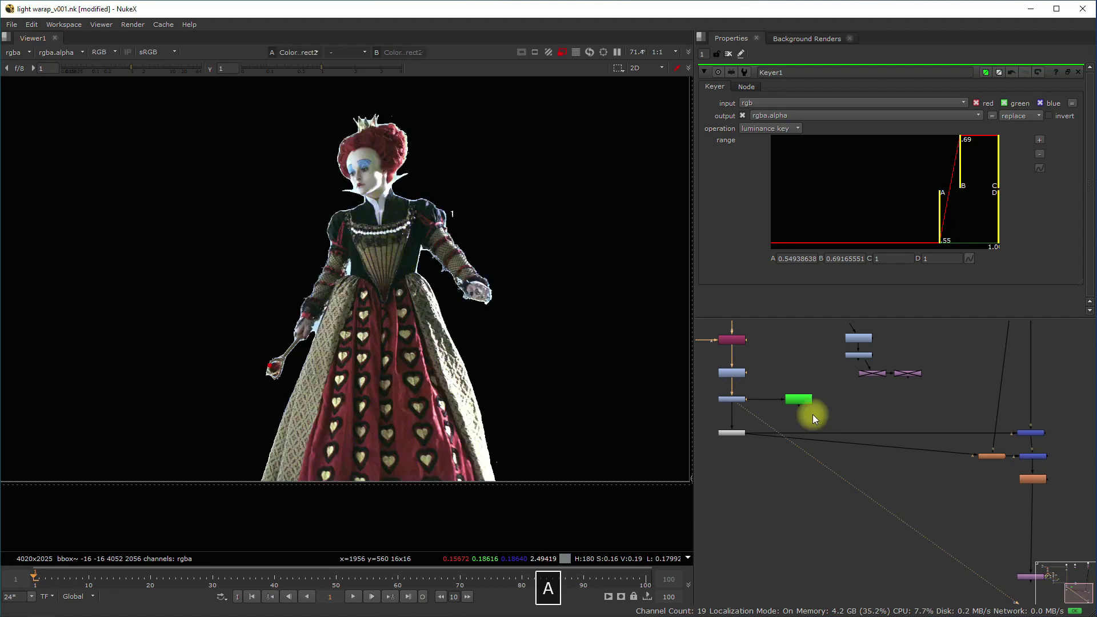
click(796, 399)
key(1)
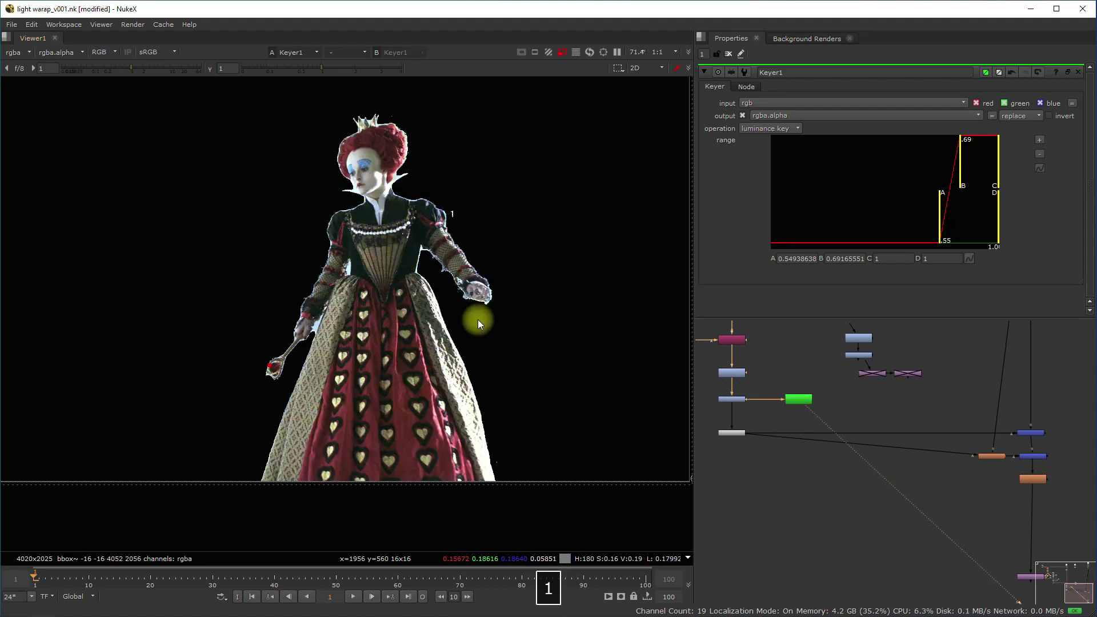
key(a)
scroll(834, 438, up, 1)
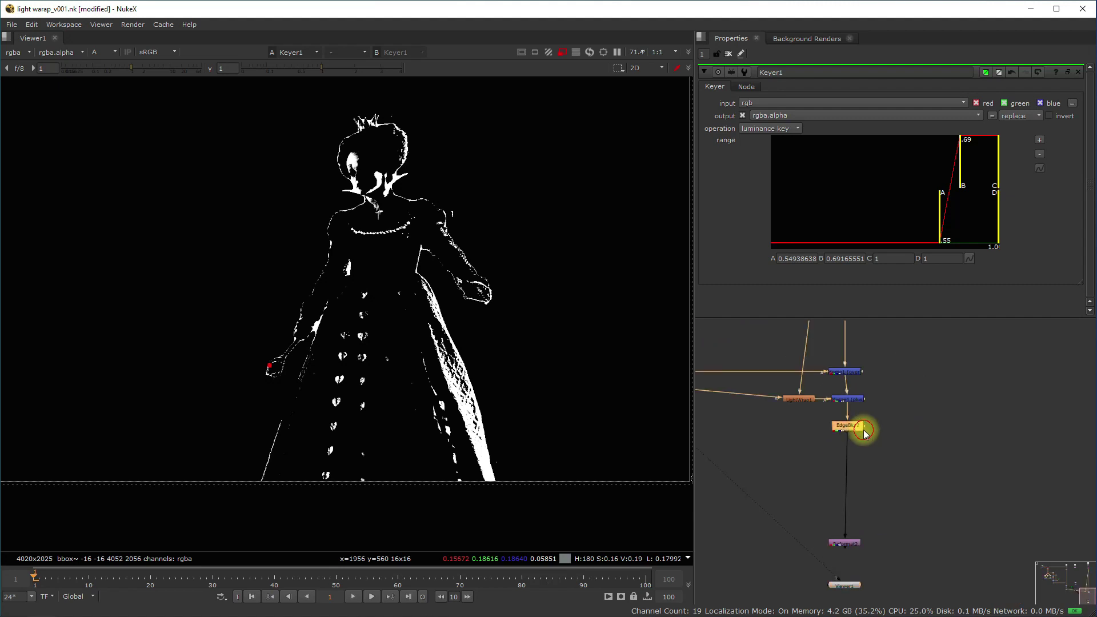
Step: View the EdgeBlur2 composite in full colour
click(848, 430)
key(1)
key(a)
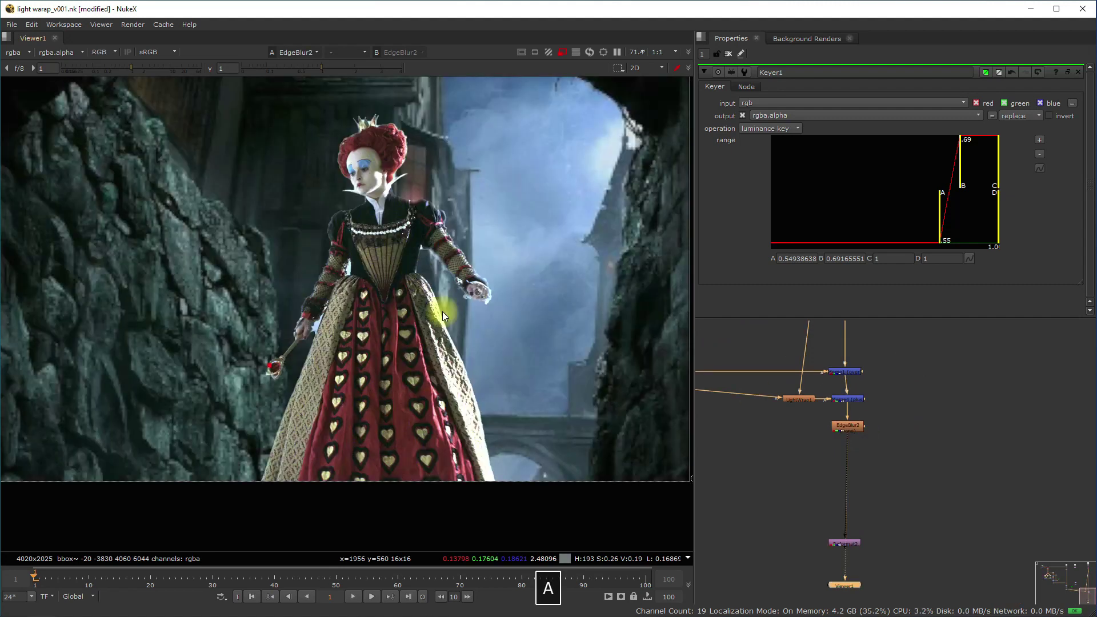
Step: Insert a ColorCorrect node between ColorCorrect2 and Premult2 and connect its mask input to Keyer1
scroll(798, 405, down, 1)
scroll(754, 385, up, 2)
middle_drag(732, 389, 954, 409)
scroll(809, 410, up, 1)
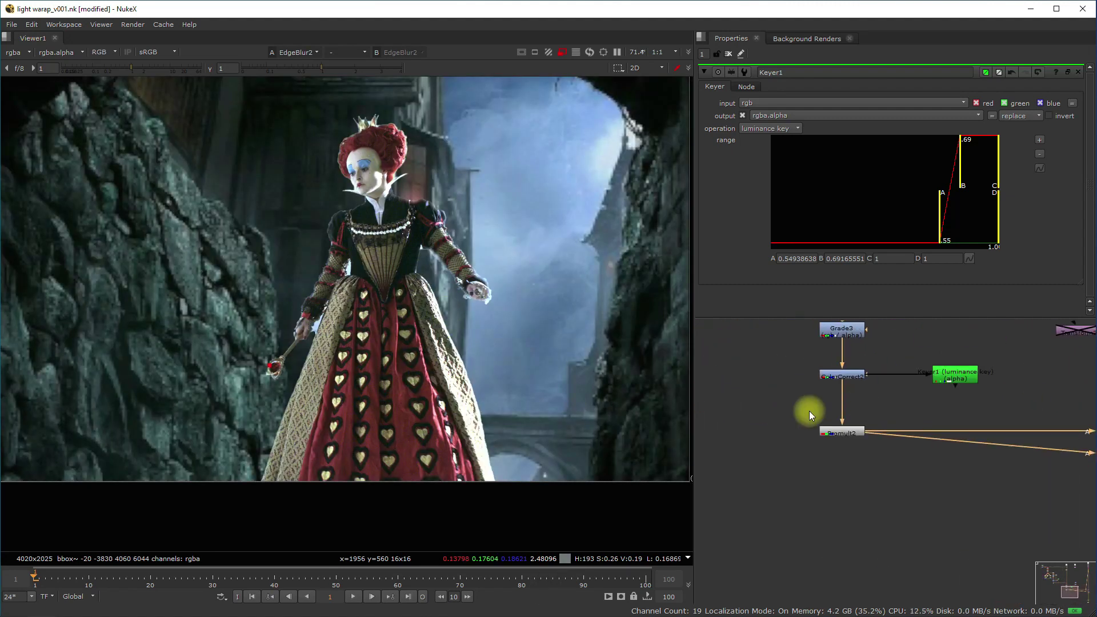
click(877, 410)
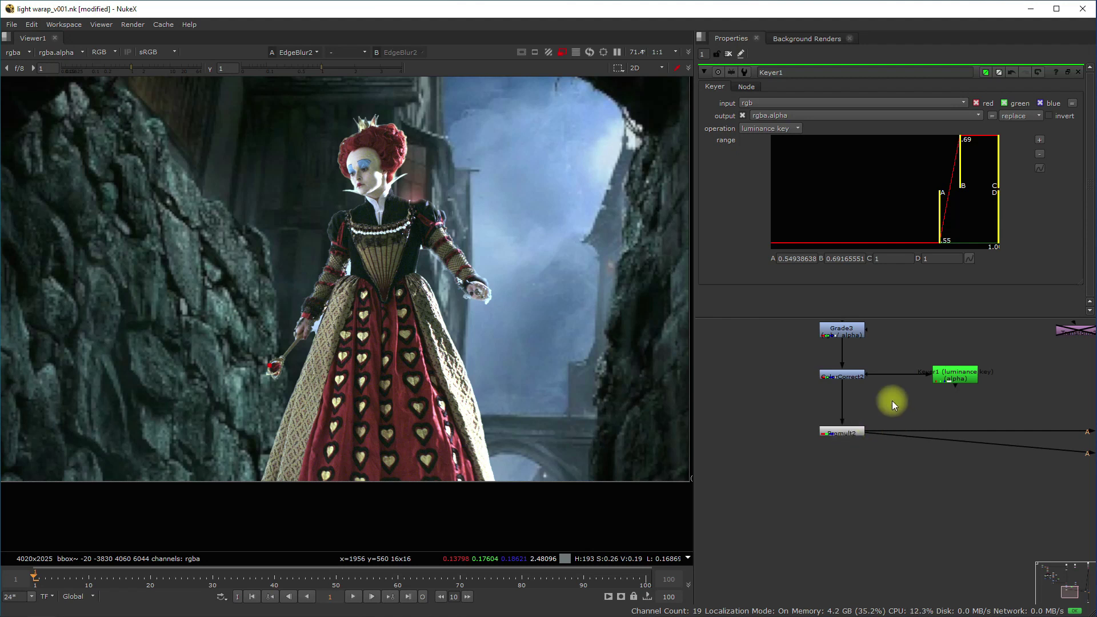
key(c)
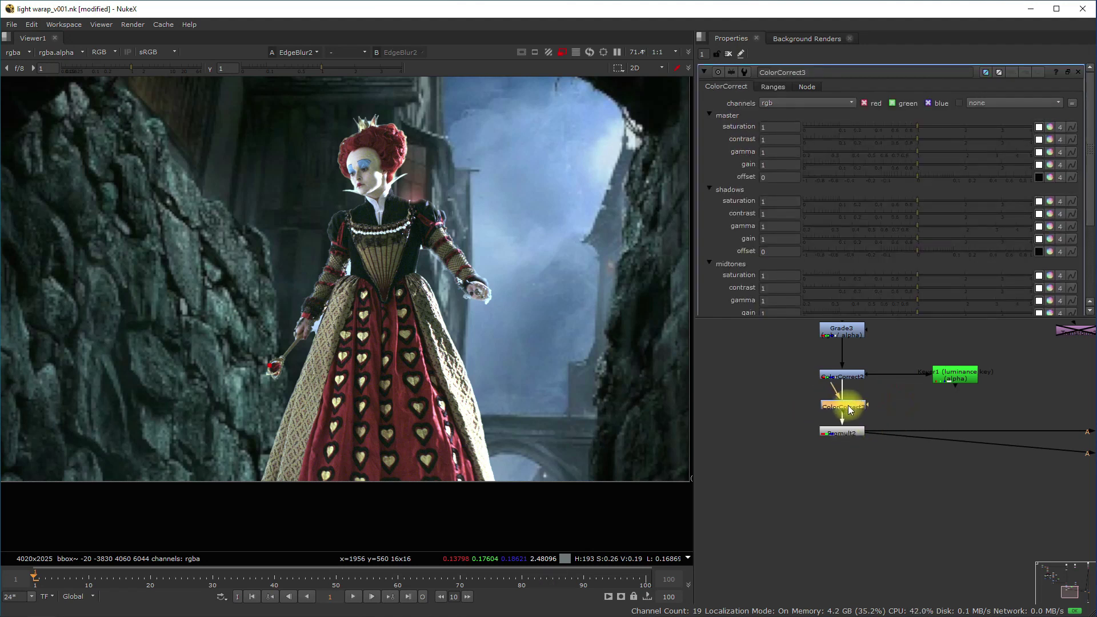
click(849, 407)
scroll(866, 407, up, 2)
drag(867, 404, 951, 367)
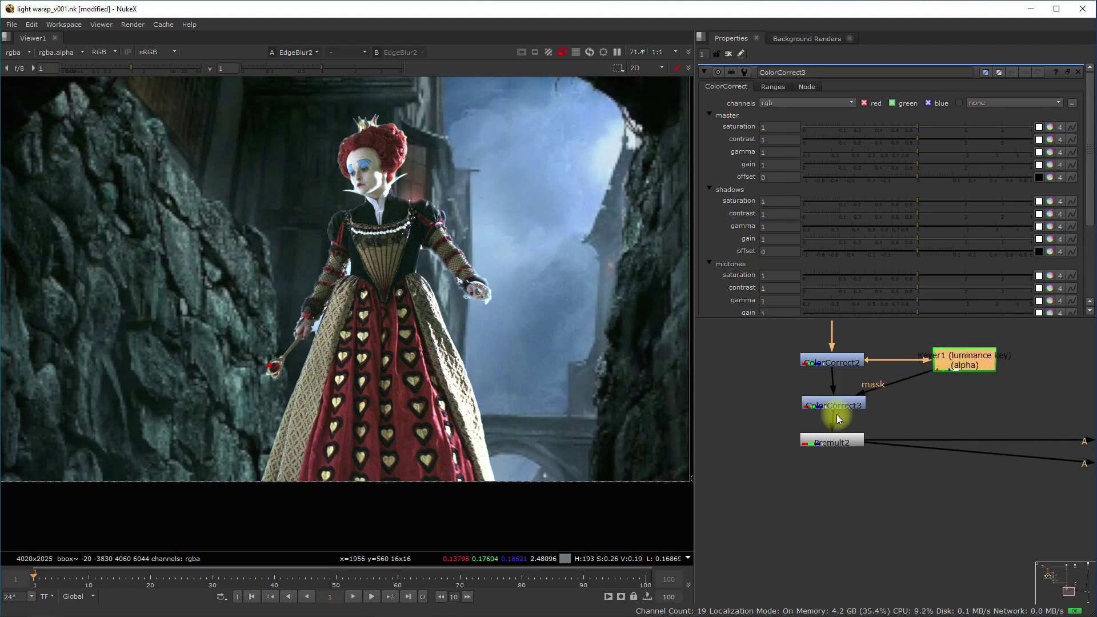
click(850, 409)
Step: Insert a Blur node between Keyer1 and the mask input of ColorCorrect3, placing it below the keyer
click(963, 365)
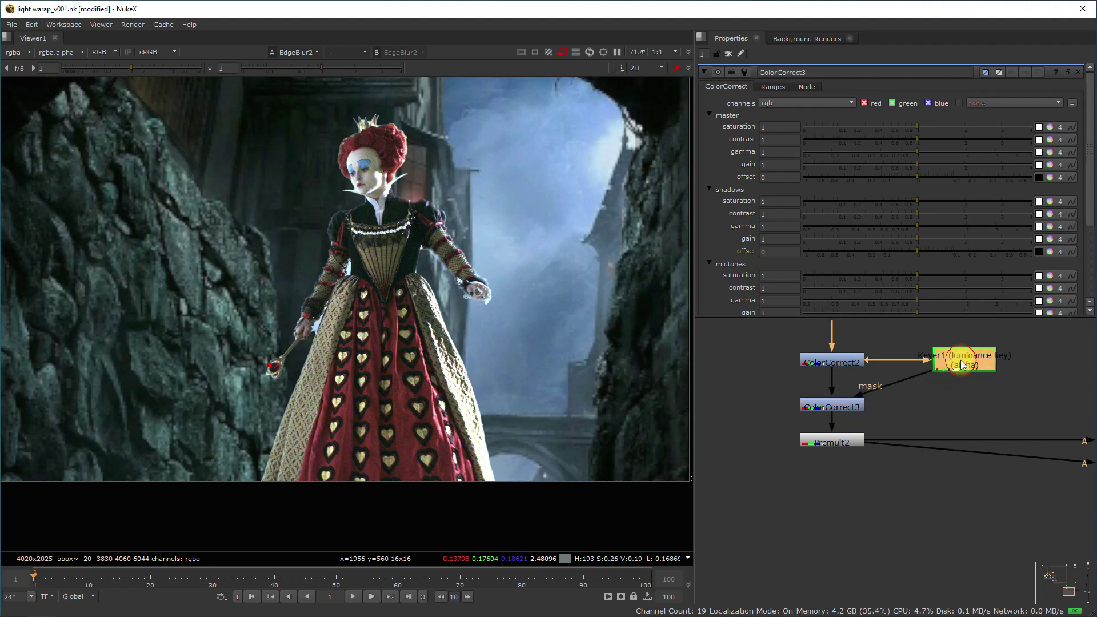
key(b)
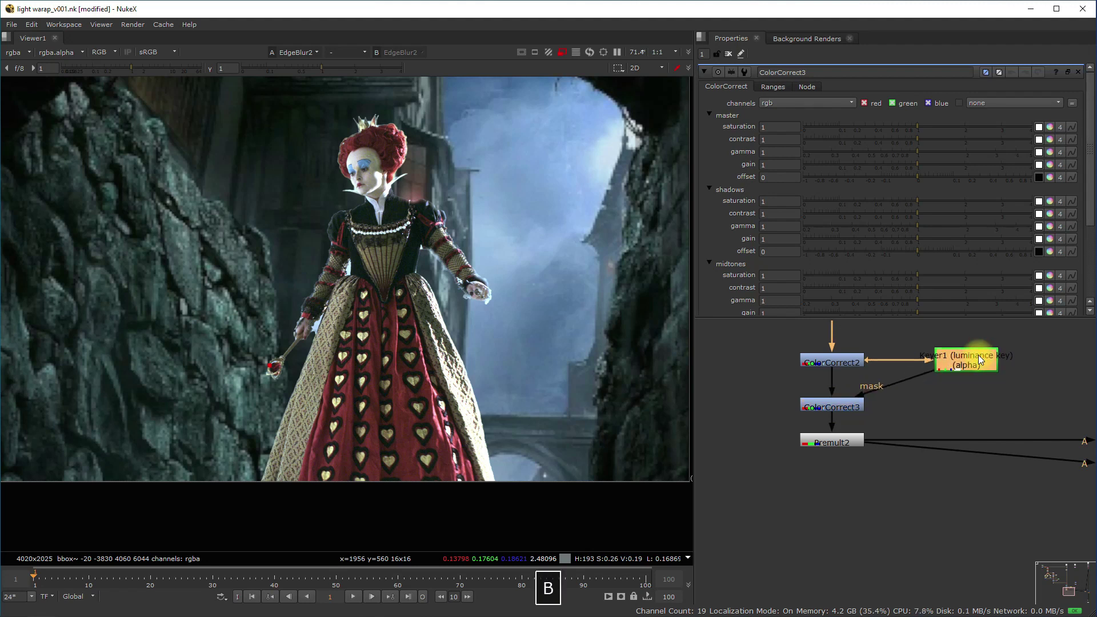
drag(969, 388, 969, 404)
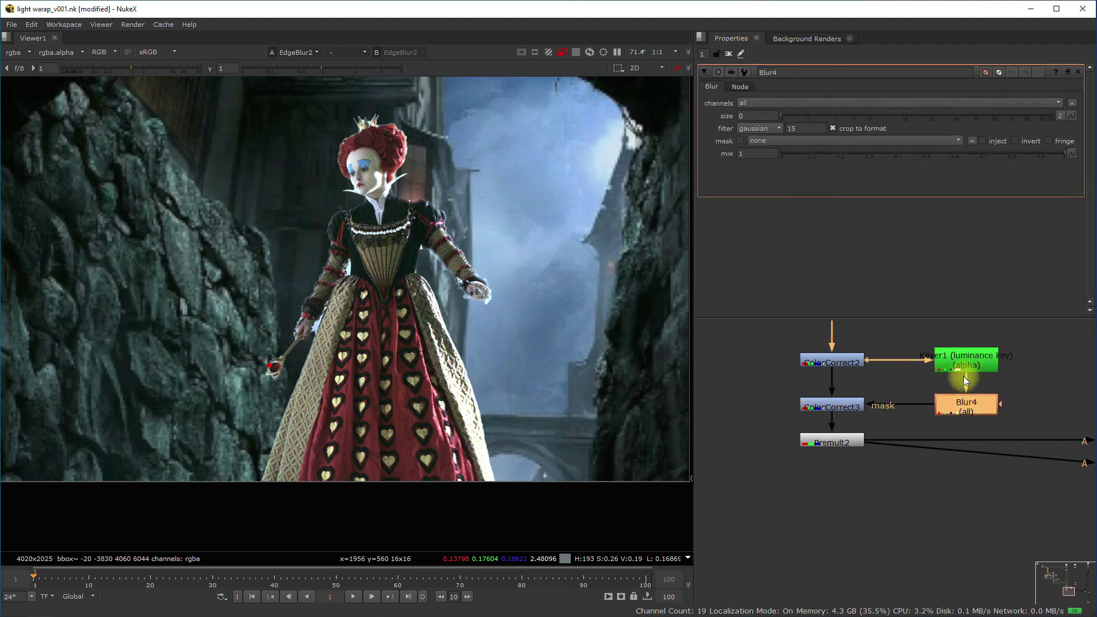
Step: Examine the Keyer1 alpha matte up close around the necklace
click(972, 360)
key(1)
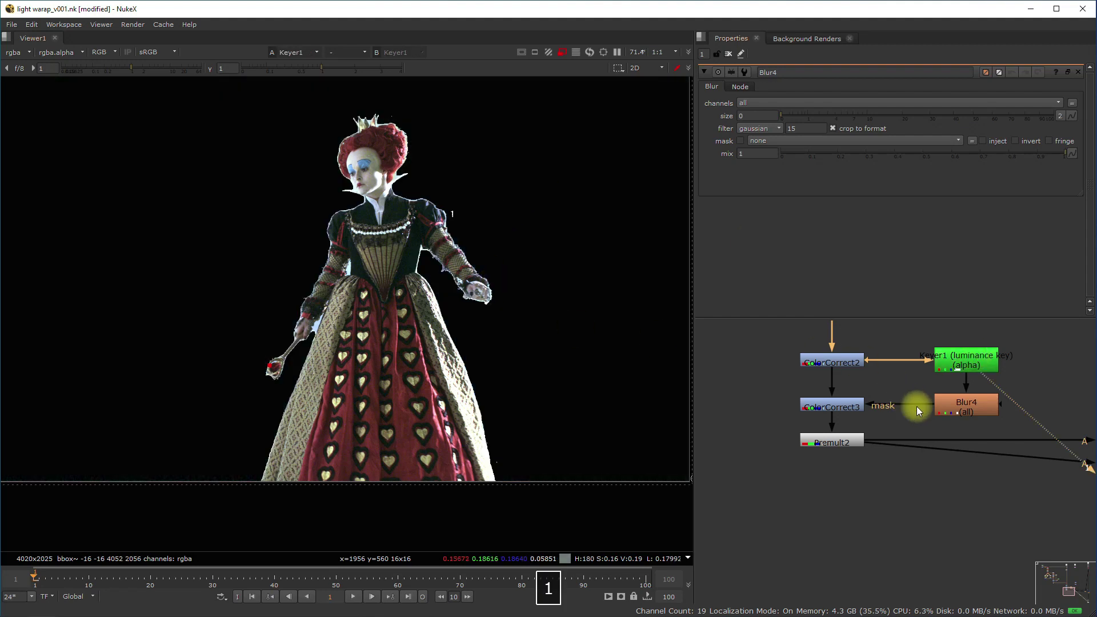
key(a)
scroll(408, 216, up, 5)
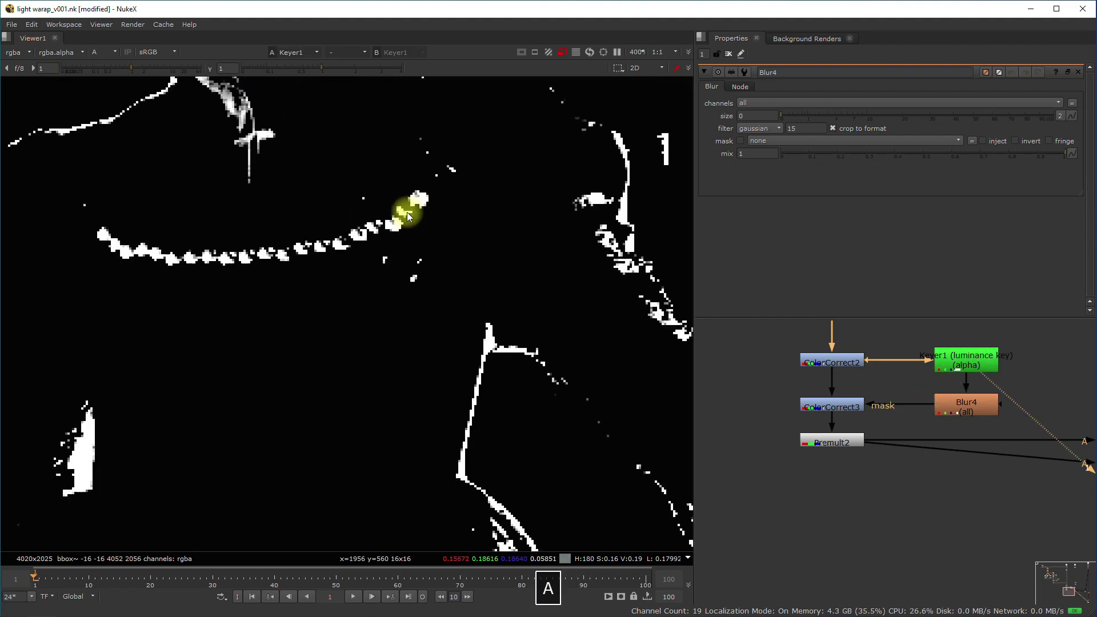
scroll(409, 216, up, 3)
Step: View the mask's Blur node, set its size to 23.5, and check the softened matte across the character
click(944, 404)
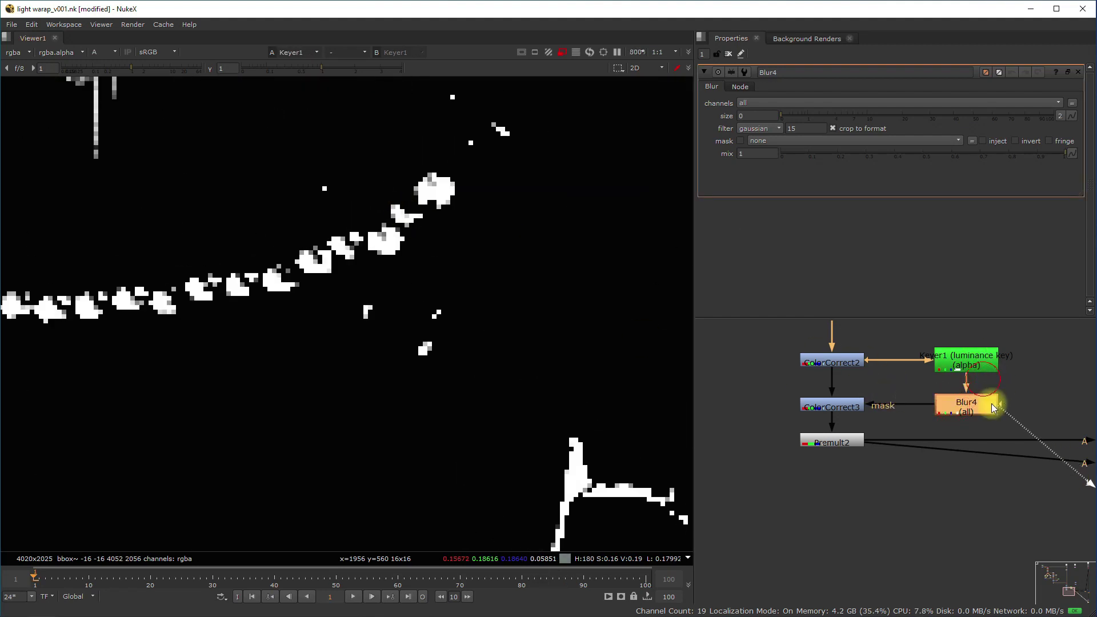
drag(992, 403, 990, 403)
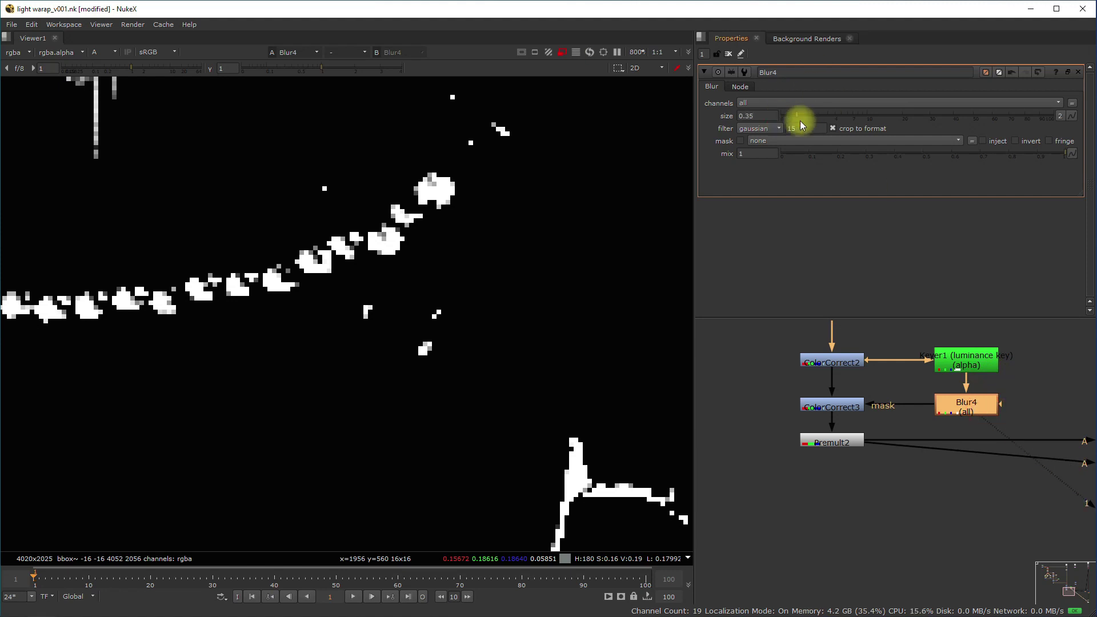
drag(800, 124, 877, 132)
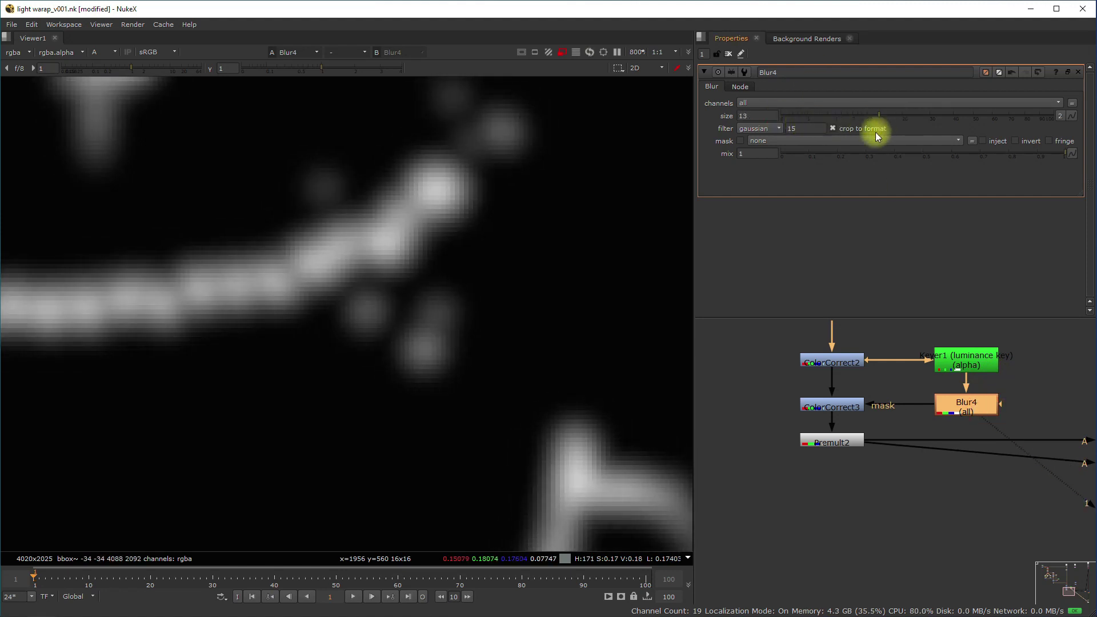
scroll(395, 289, down, 5)
scroll(413, 297, up, 5)
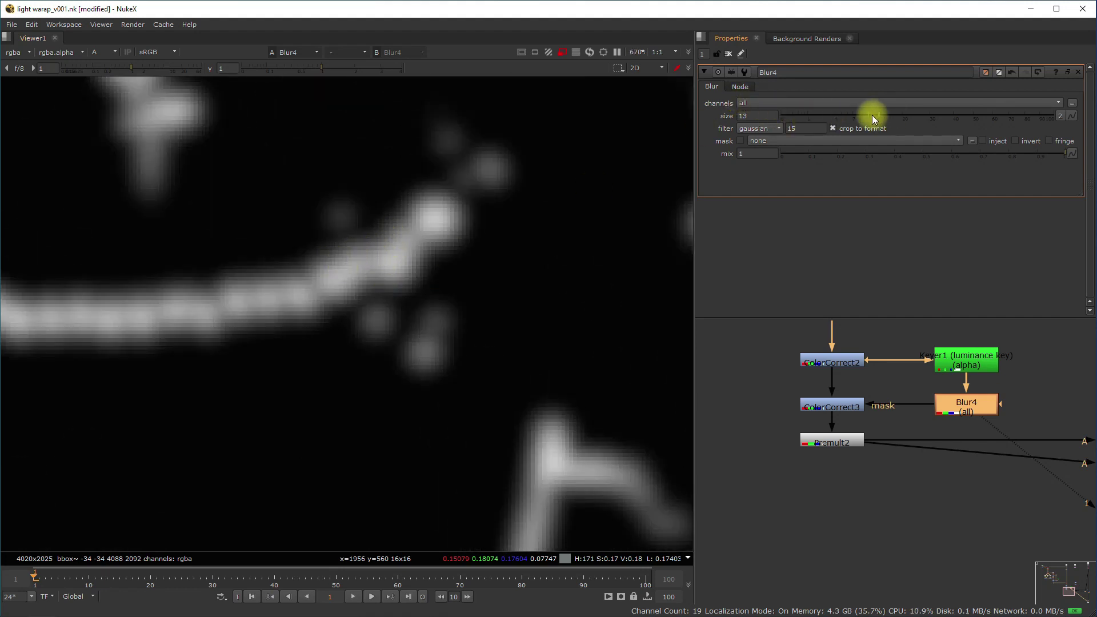
drag(872, 119, 913, 116)
scroll(252, 307, down, 5)
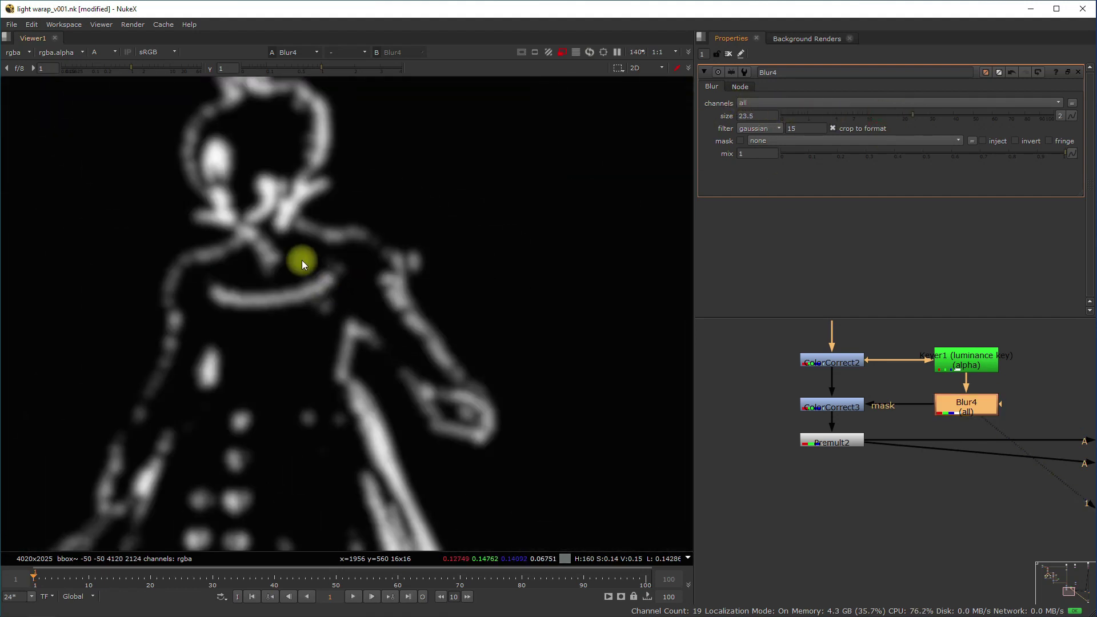
middle_drag(253, 184, 310, 203)
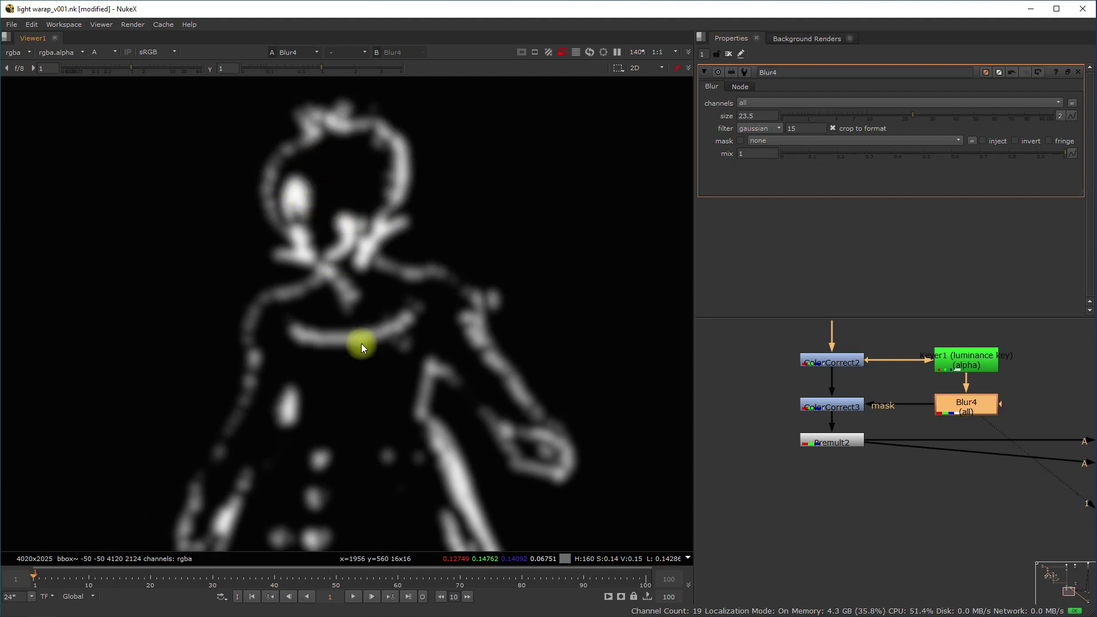
middle_drag(361, 344, 355, 224)
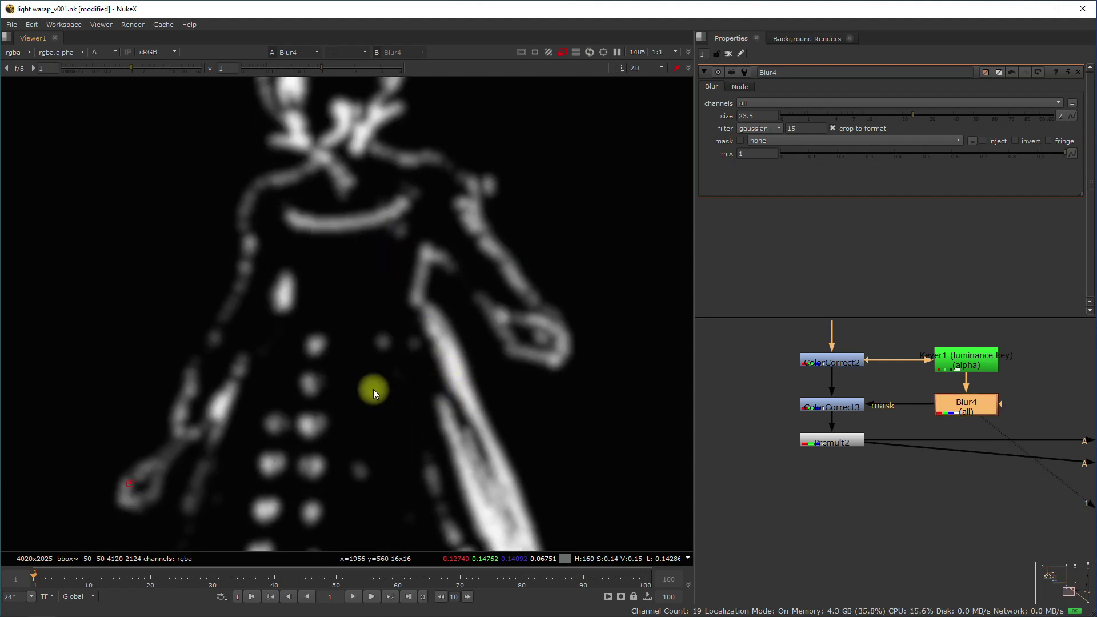
Step: View the ColorCorrect3 output, followed by the EdgeBlur2 composite in full colour
click(838, 404)
click(939, 403)
click(844, 405)
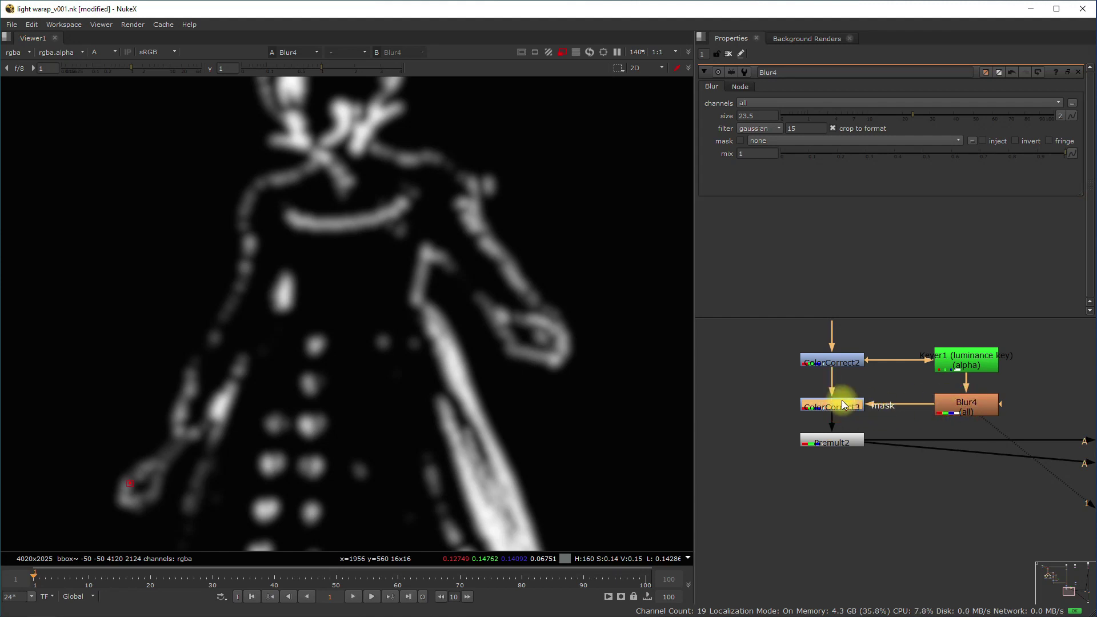
key(1)
middle_drag(960, 436, 406, 387)
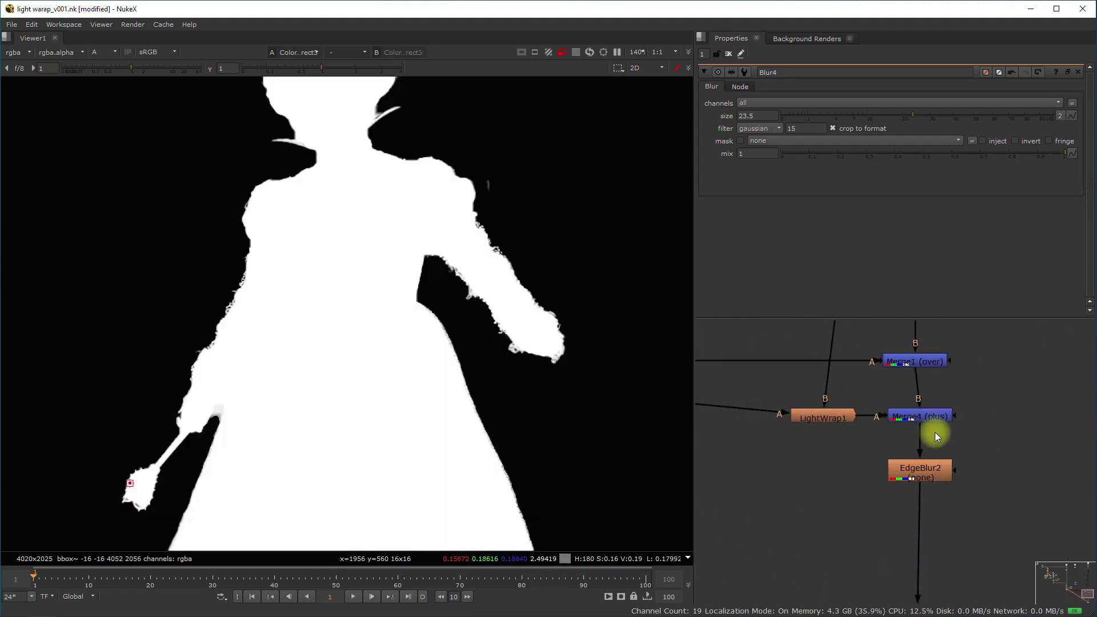
click(926, 479)
key(1)
key(a)
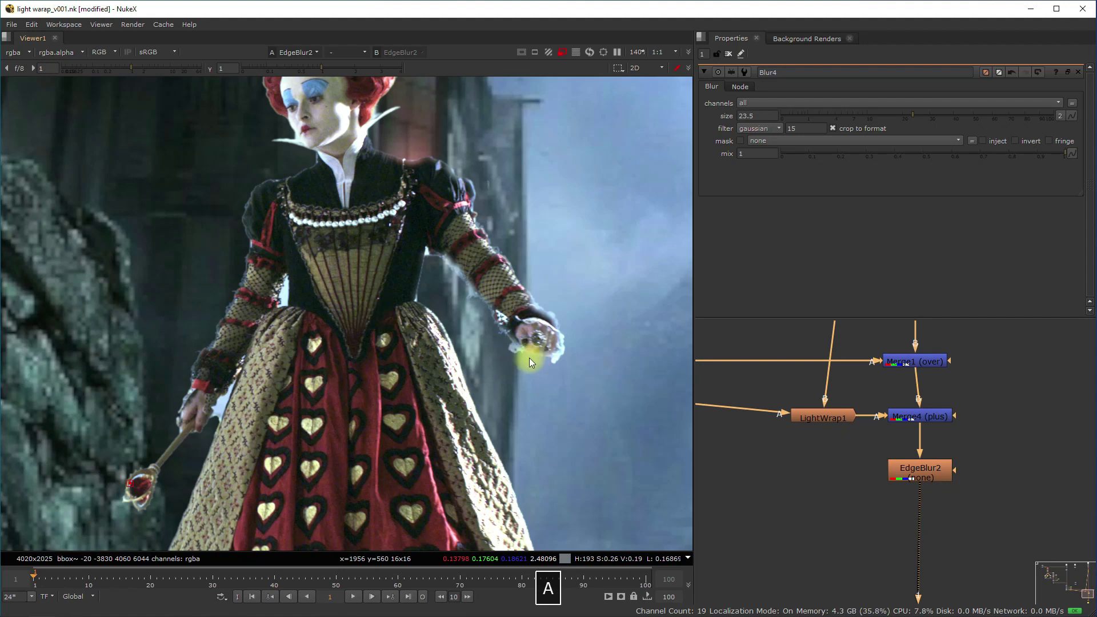
Step: Open the settings of the ColorCorrect3 node while keeping the EdgeBlur2 composite in view
scroll(808, 413, down, 3)
middle_drag(801, 412, 1040, 433)
scroll(759, 391, up, 4)
middle_drag(751, 387, 1038, 425)
click(921, 408)
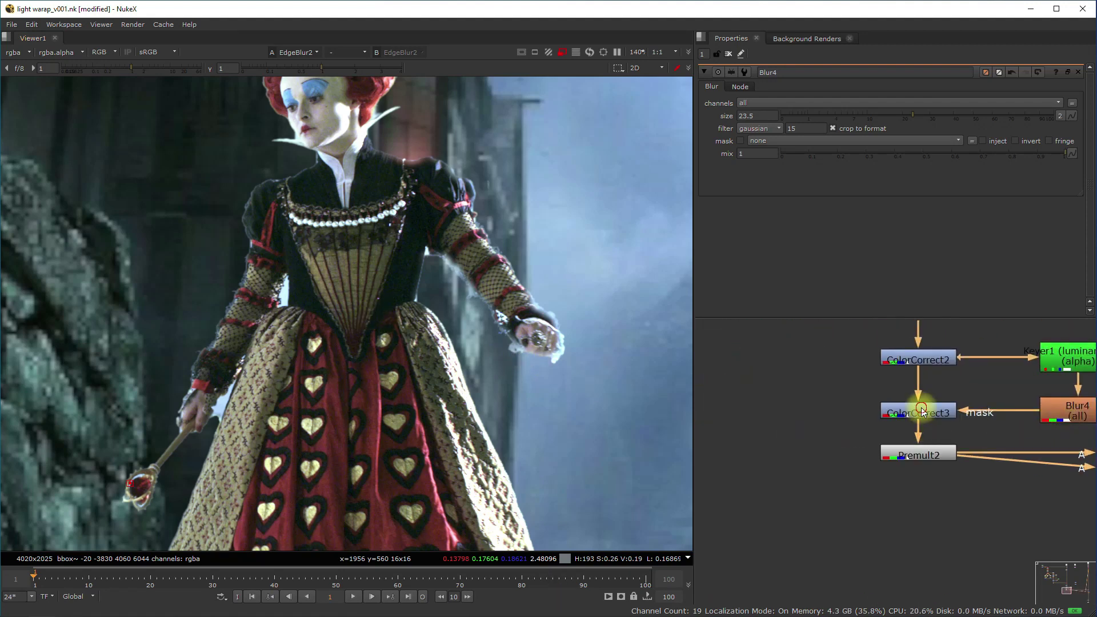
double_click(922, 411)
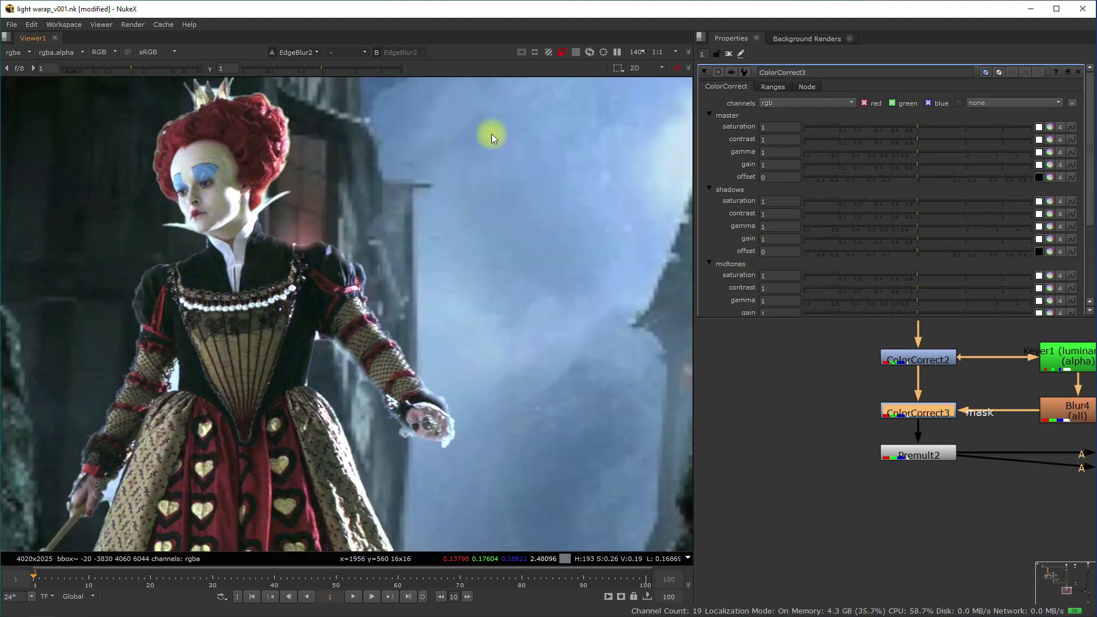
scroll(509, 207, down, 4)
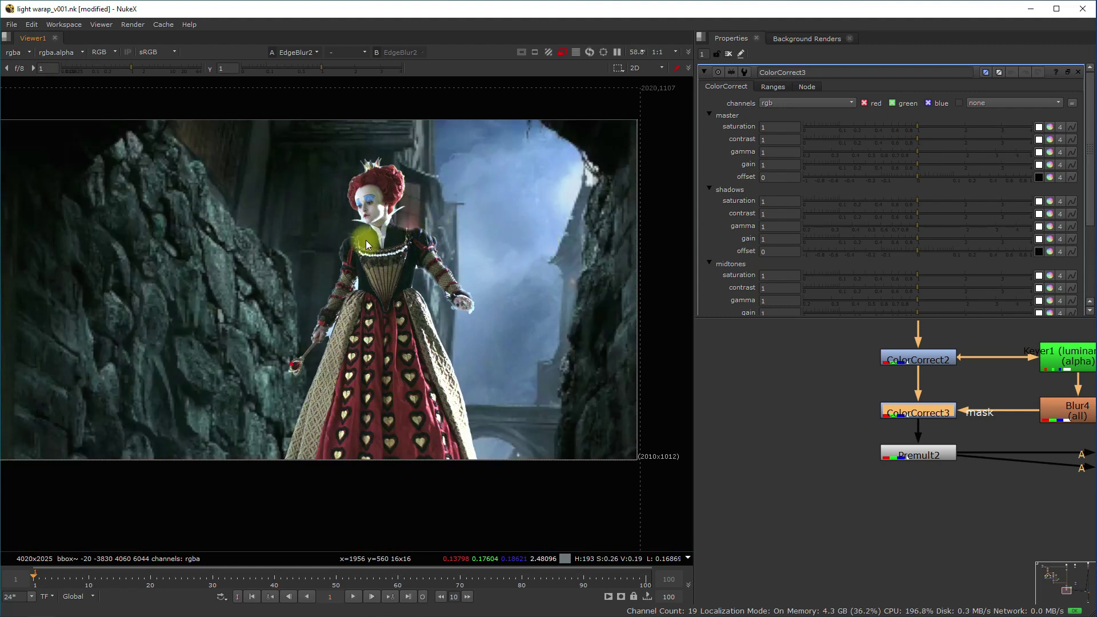
scroll(839, 263, down, 3)
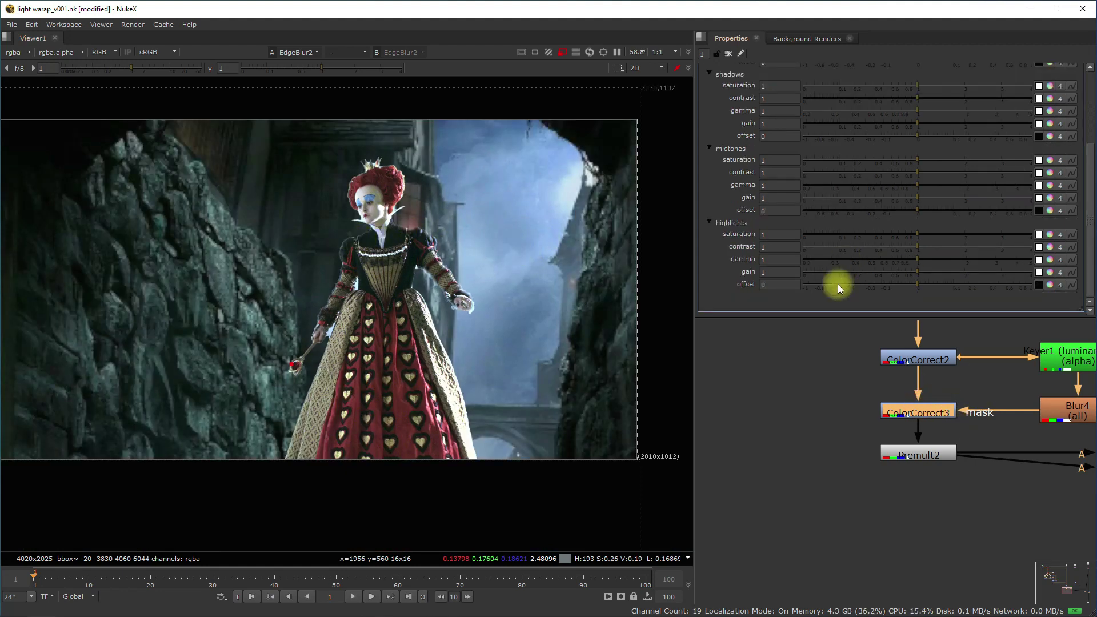
scroll(851, 183, up, 3)
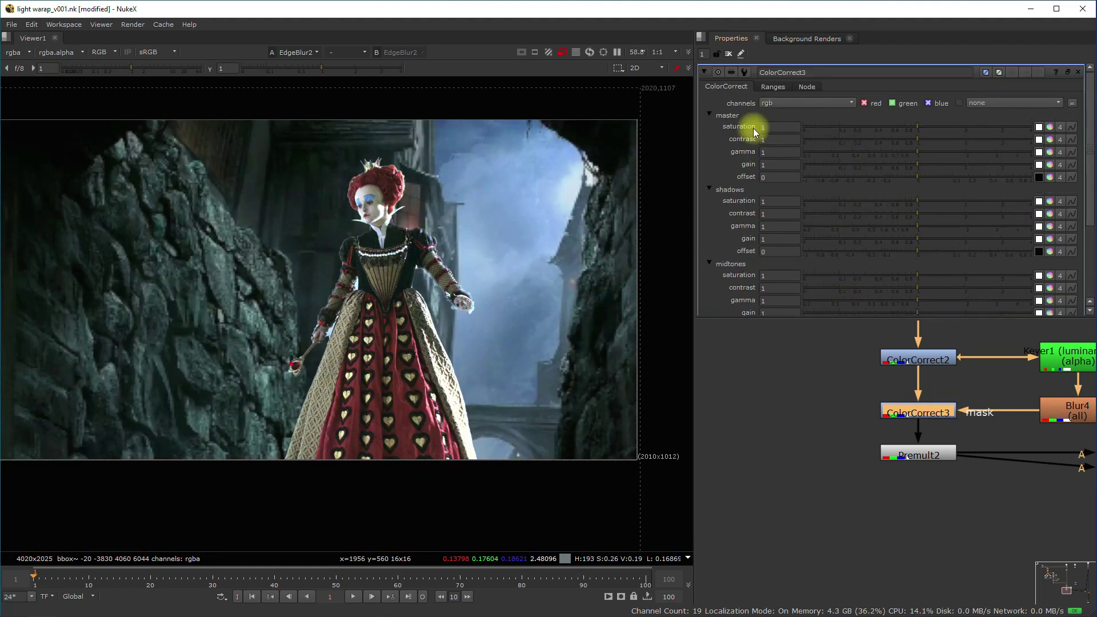
Step: Try overall master gain values of 0.135 and 1.06 on ColorCorrect3 to judge the effect on the character
drag(917, 166, 845, 174)
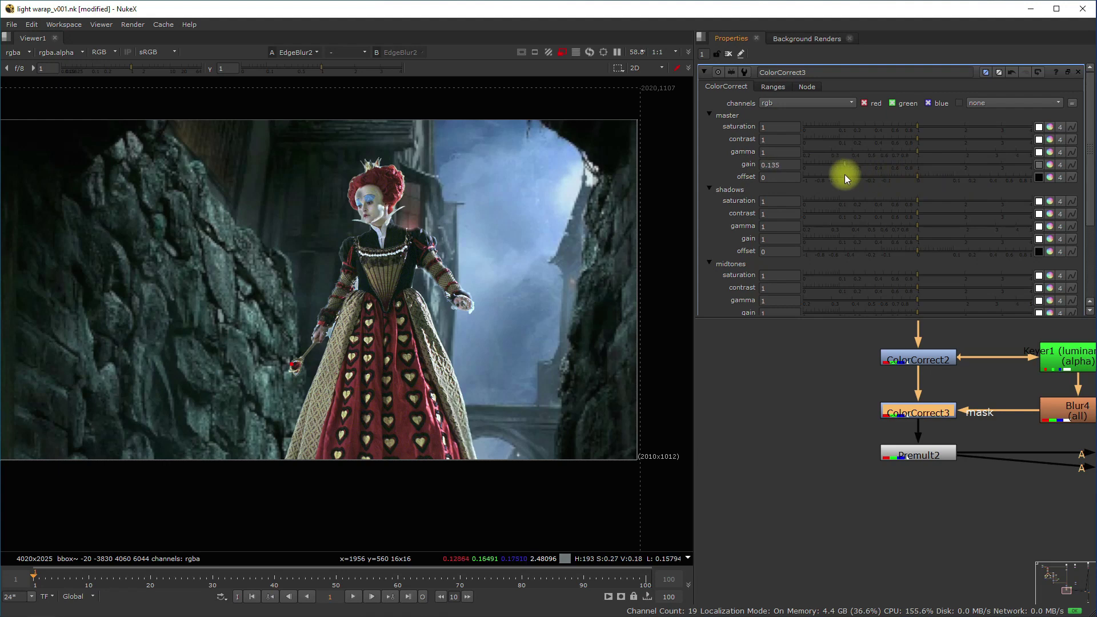
scroll(470, 359, up, 5)
scroll(449, 243, down, 3)
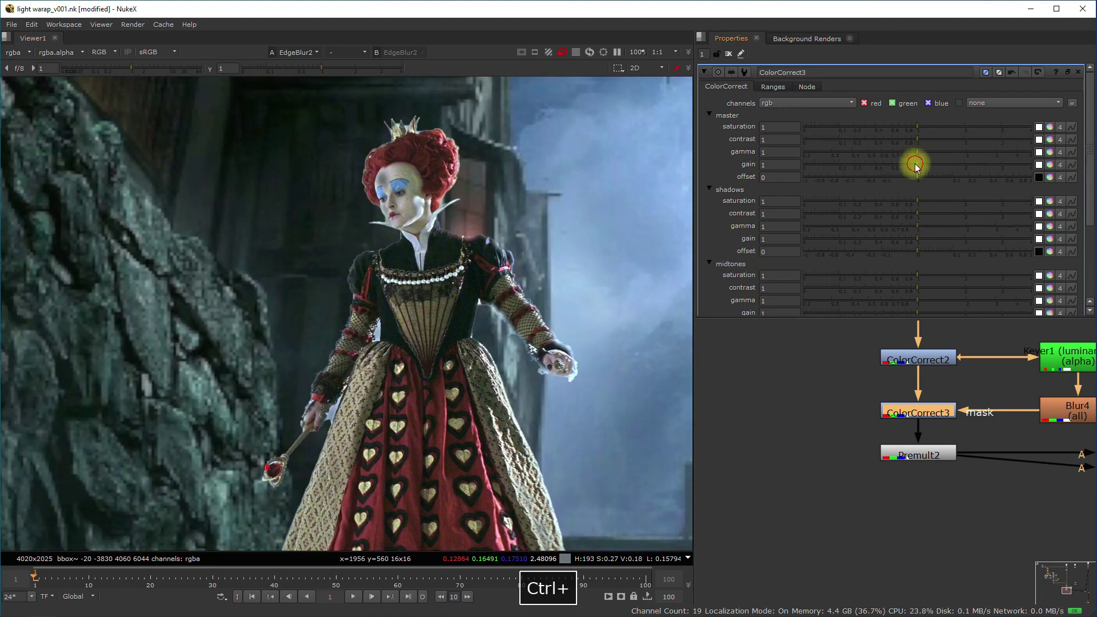
mouse_move(914, 164)
ctrl+mouse_down()
mouse_move(856, 167)
mouse_move(965, 173)
mouse_move(839, 173)
mouse_move(968, 176)
mouse_move(829, 170)
mouse_move(972, 177)
mouse_move(877, 176)
mouse_move(921, 177)
ctrl+mouse_up()
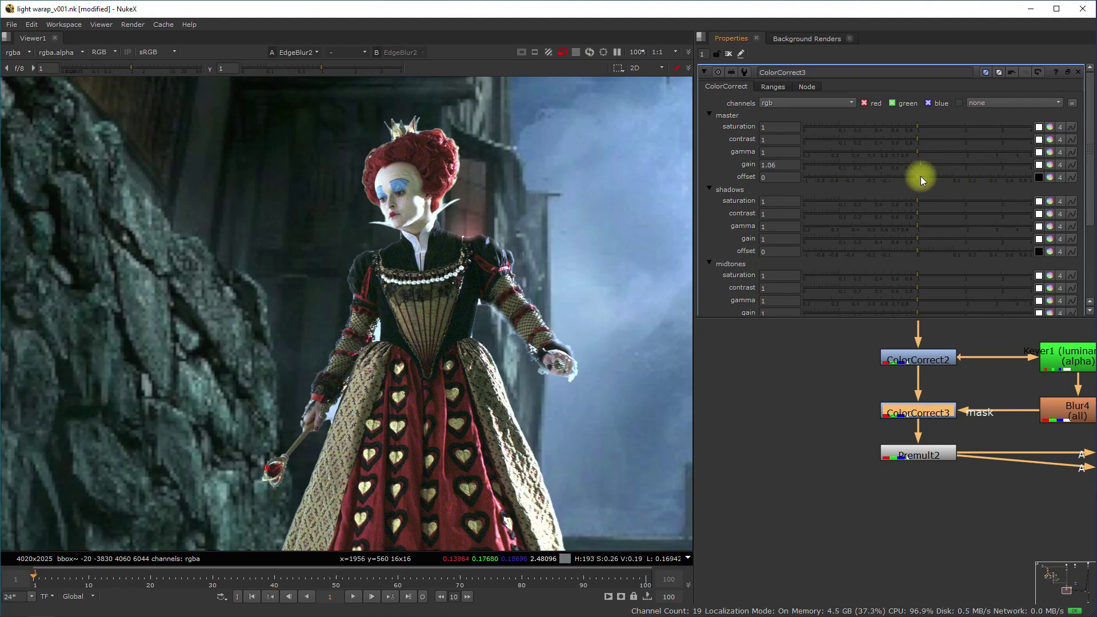
Step: Reset ColorCorrect3's master gain and split it into channels, setting green to 1.24 and blue to 1.68
ctrl+click(1050, 165)
scroll(554, 182, down, 2)
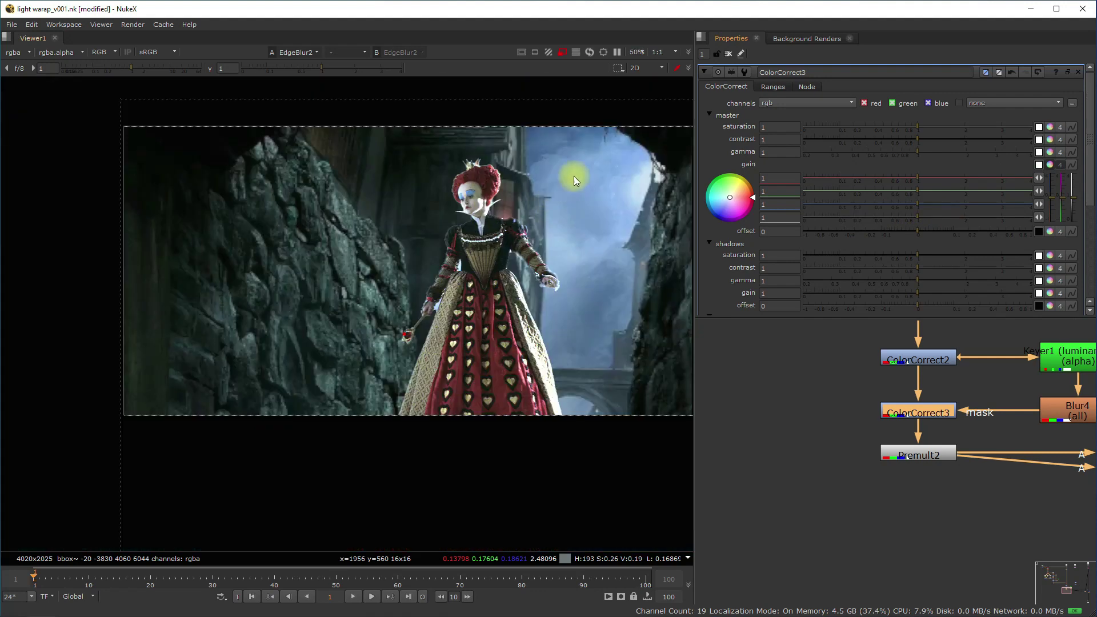
drag(916, 204, 942, 205)
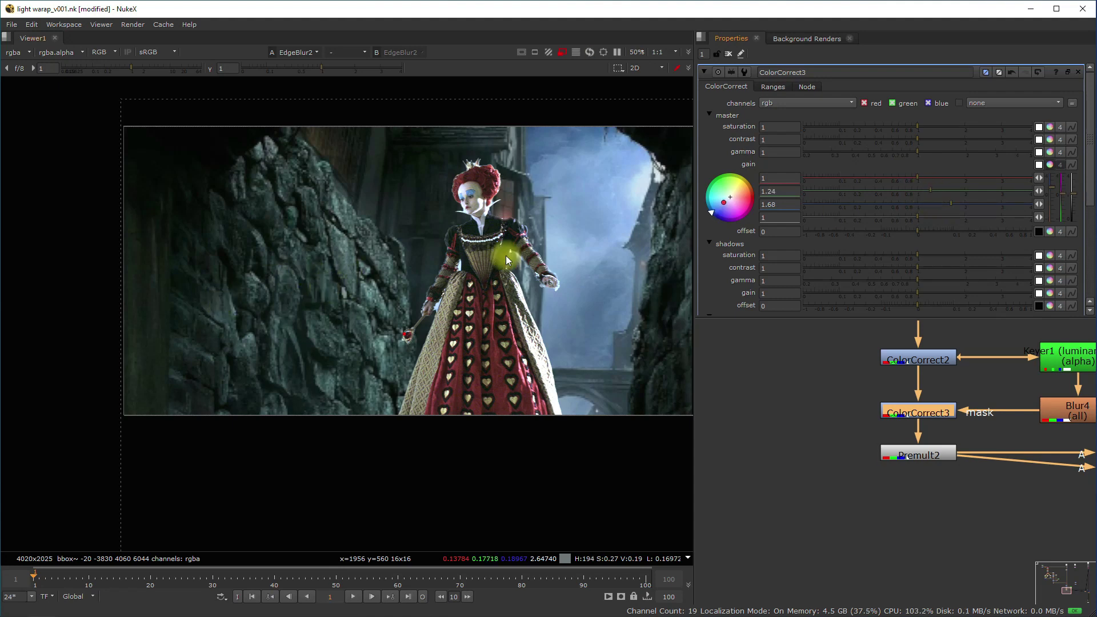
Step: Compare the character's face and collar up close with ColorCorrect3 disabled and enabled
scroll(506, 256, up, 10)
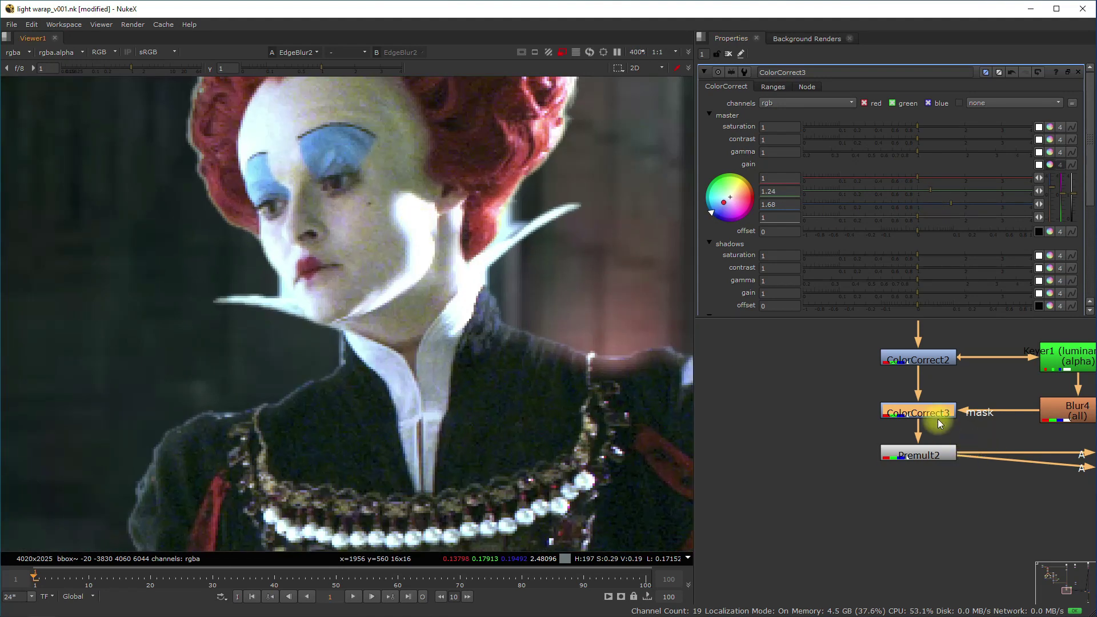
key(d)
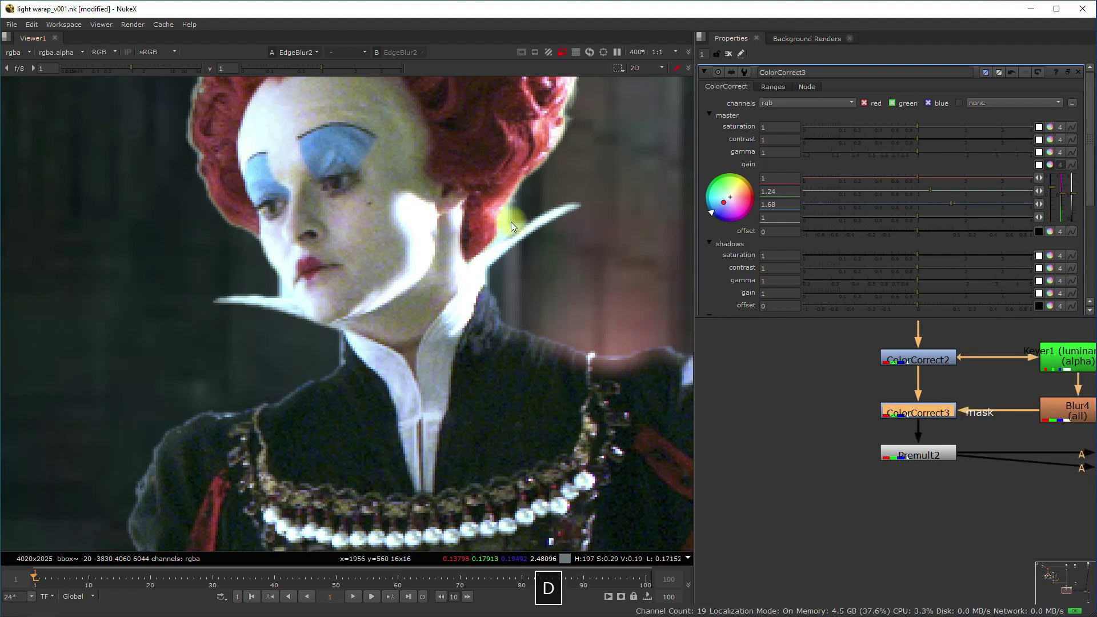
scroll(411, 203, up, 4)
scroll(413, 223, down, 5)
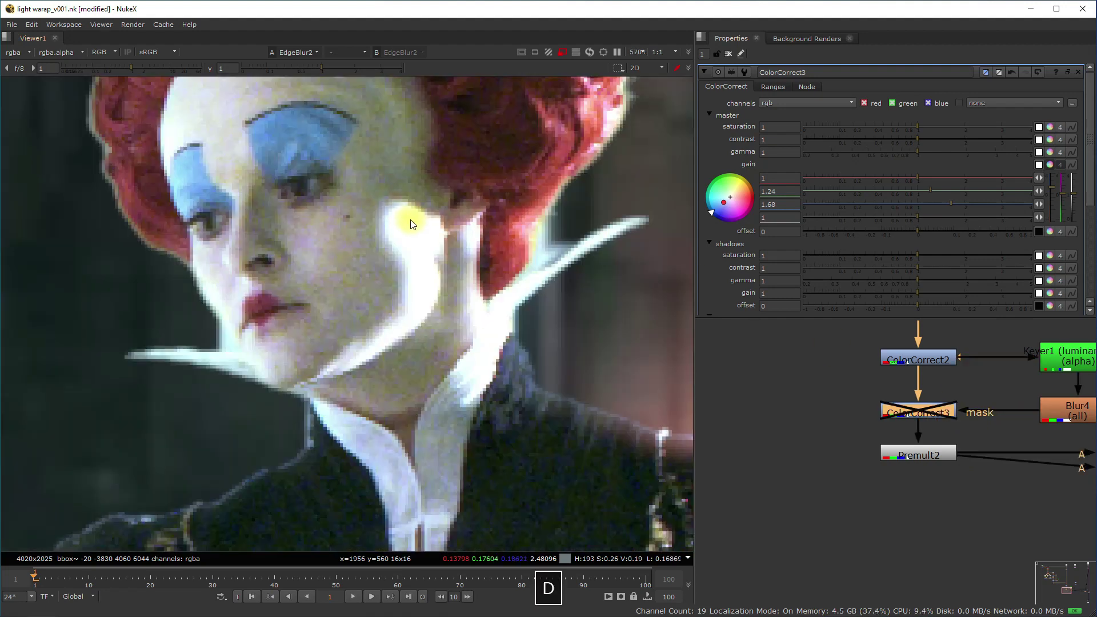
scroll(378, 259, up, 3)
key(d)
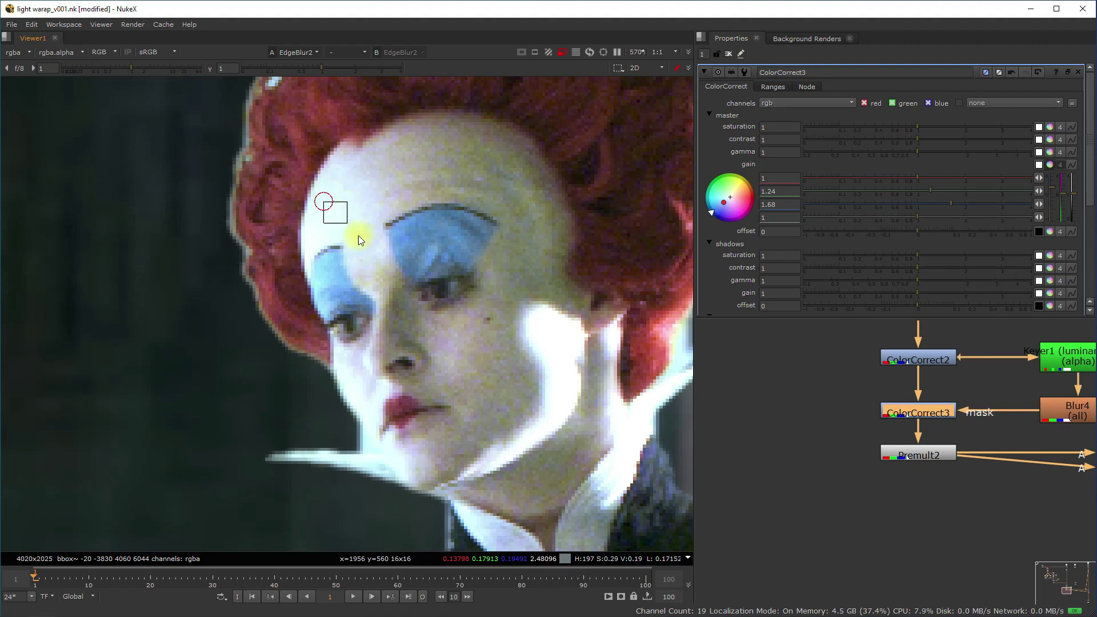
key(d)
key(d)
key(d)
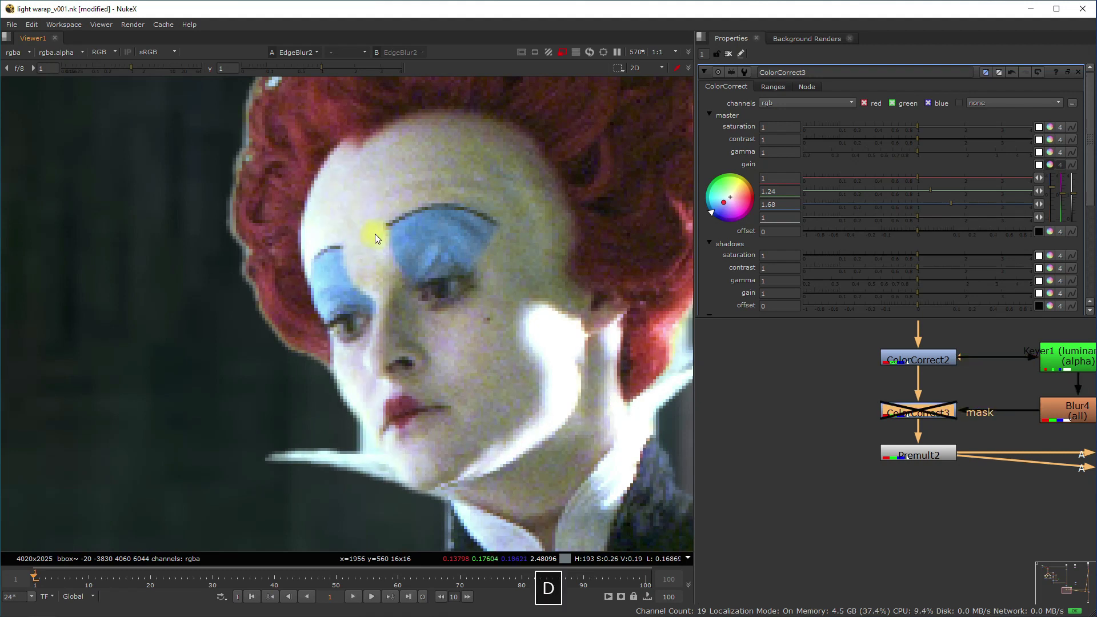
key(d)
Step: Toggle ColorCorrect3 off and on to compare the bright edge of the skirt, ending with the node enabled
key(d)
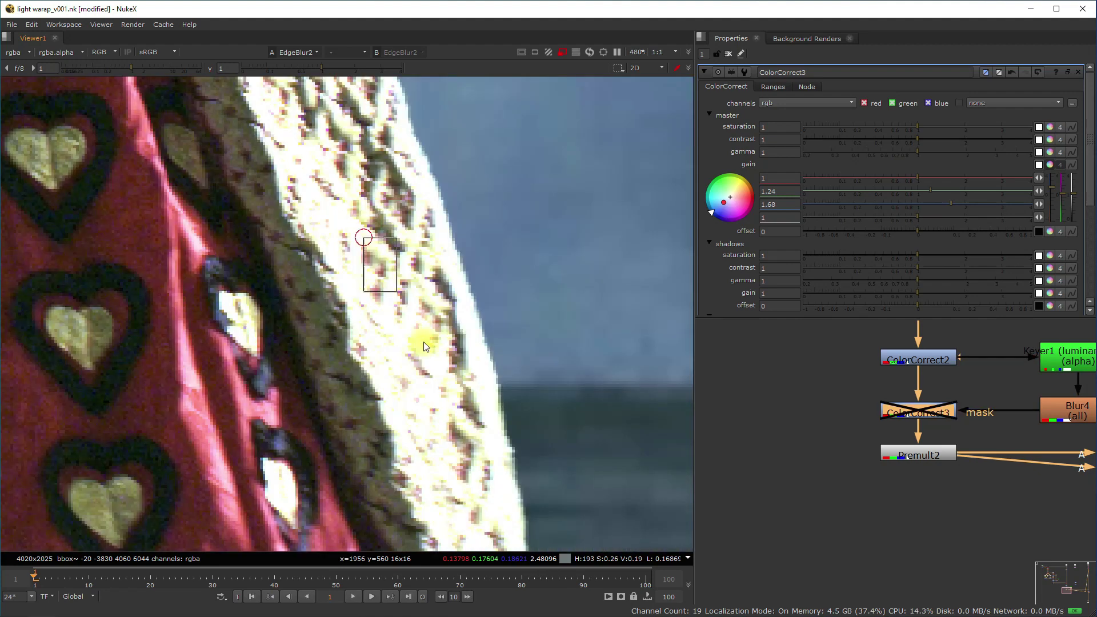
key(d)
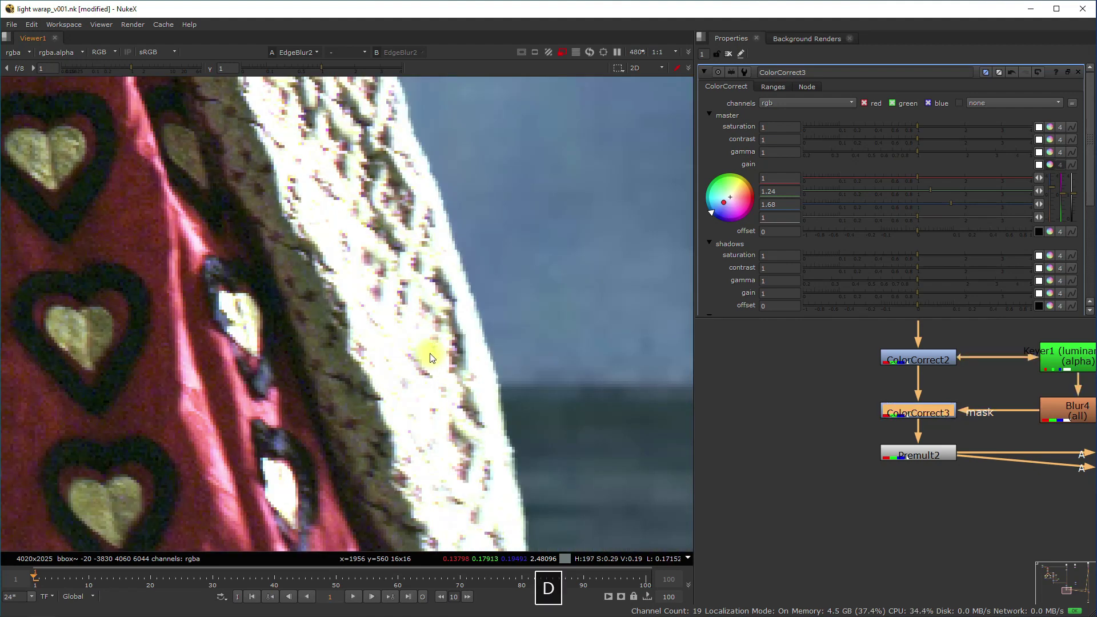
key(d)
key(d)
key(d)
key(d)
scroll(432, 359, down, 8)
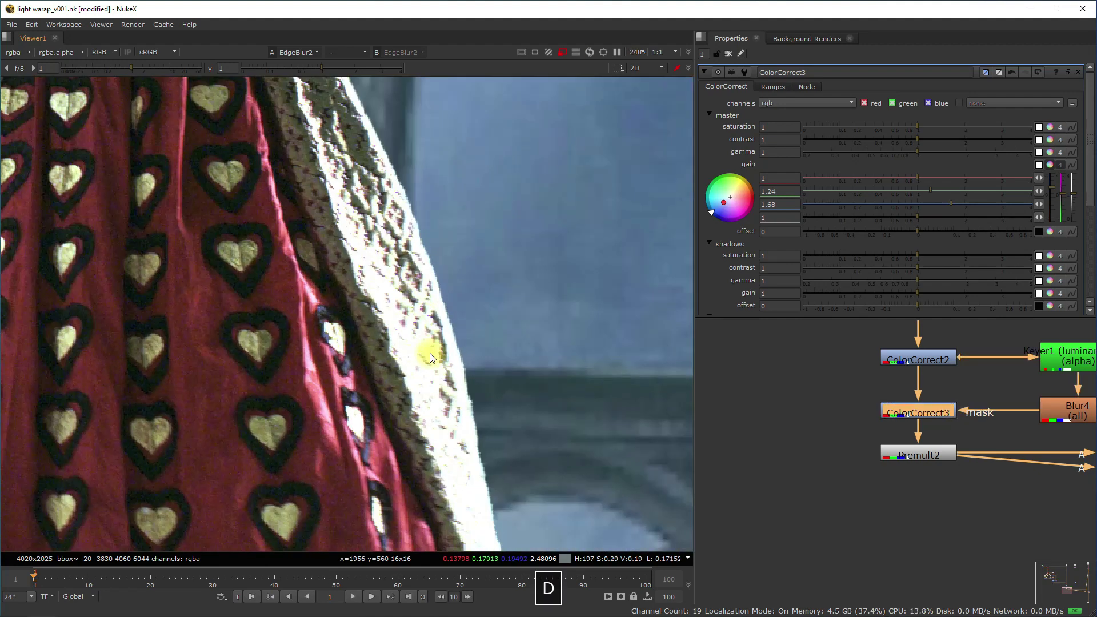
scroll(457, 332, up, 2)
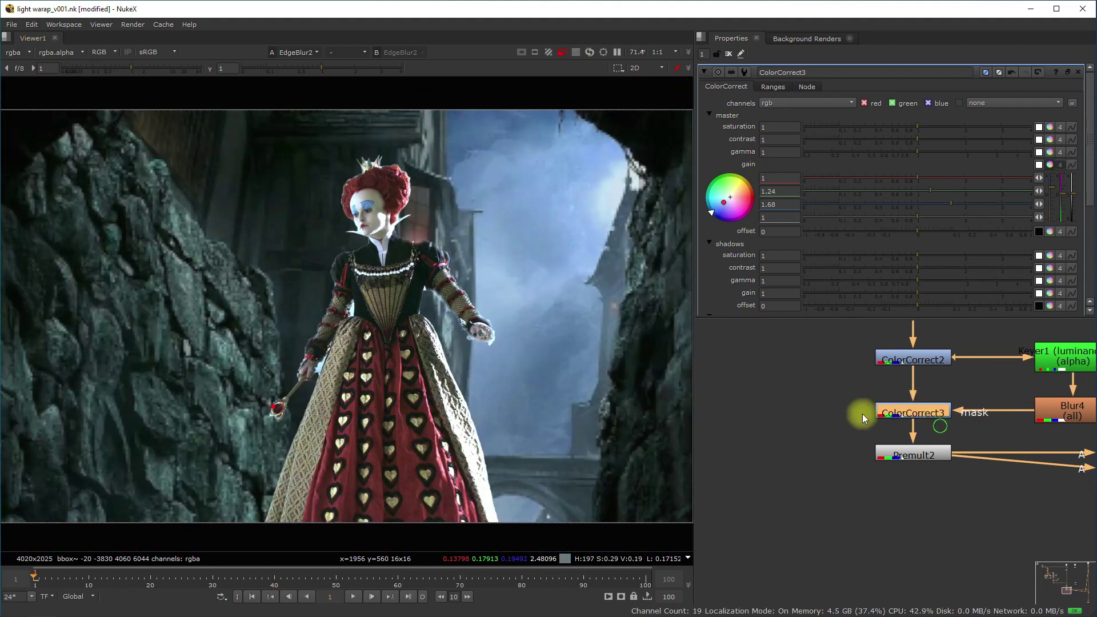
Step: View the EdgeBlur2 output and check the skirt and full frame with ColorCorrect3 disabled, followed by re-enabling it
scroll(914, 428, down, 3)
middle_drag(1026, 444, 696, 381)
click(912, 441)
key(1)
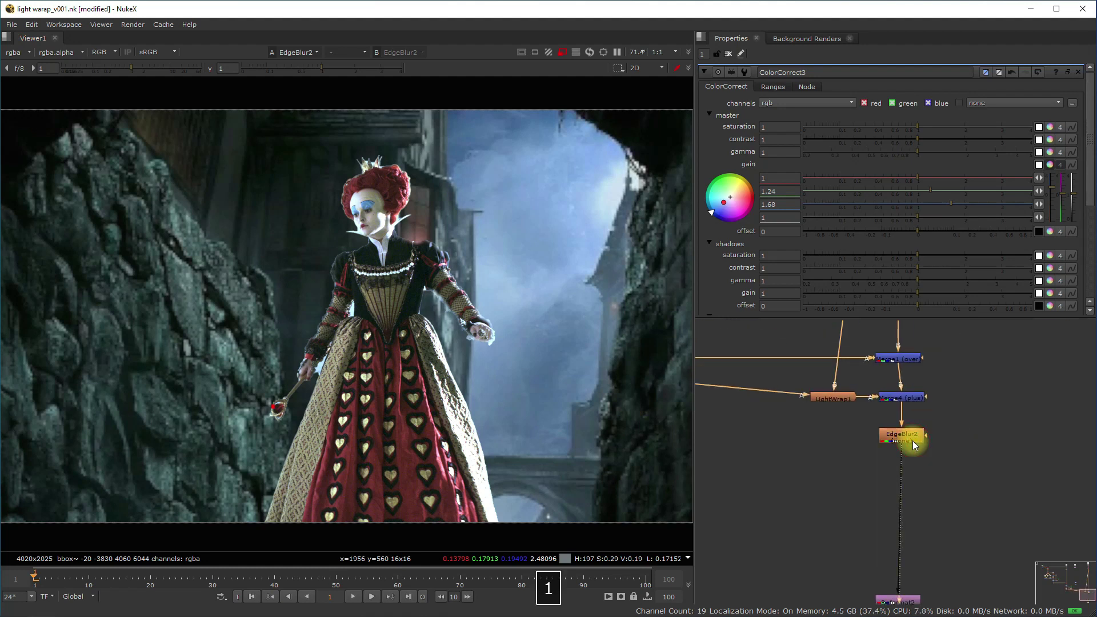
middle_drag(840, 437, 1038, 461)
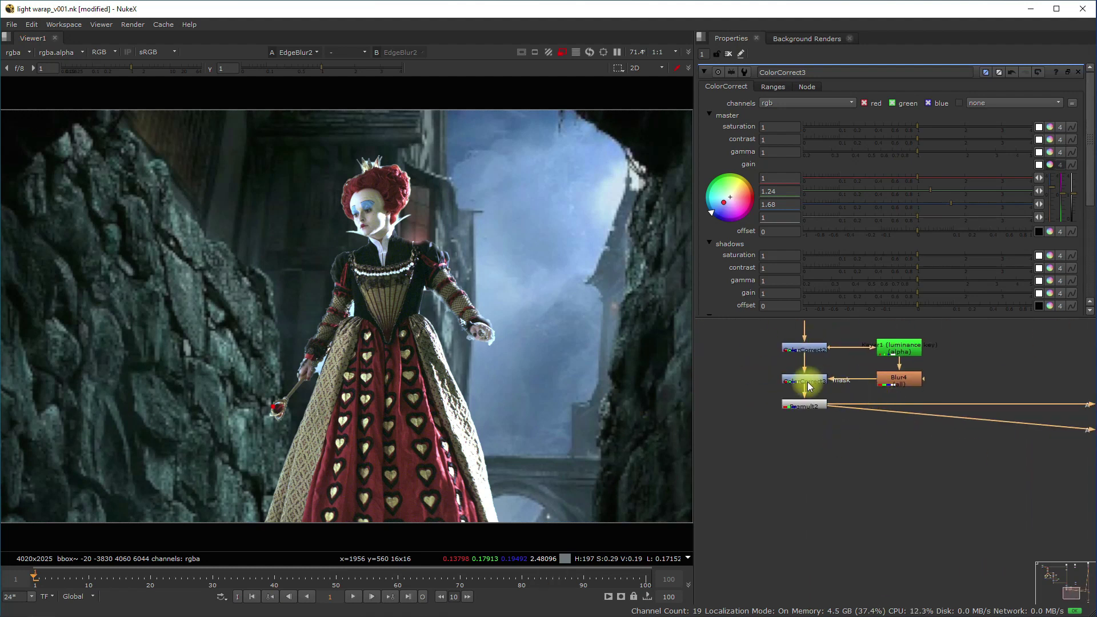
click(808, 384)
key(d)
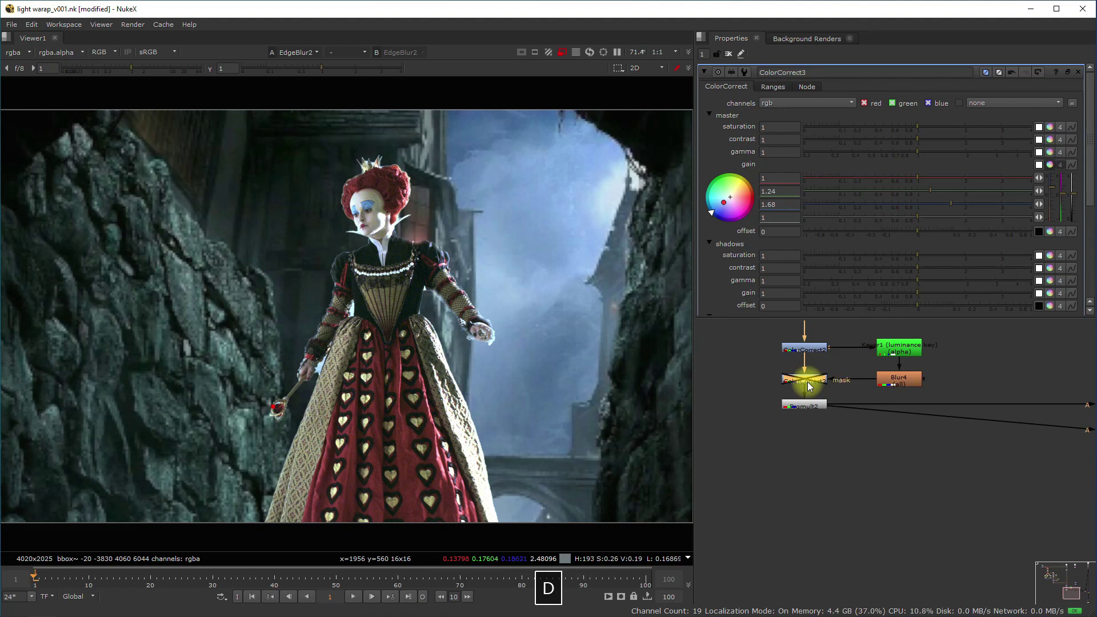
scroll(451, 427, up, 5)
scroll(424, 343, up, 3)
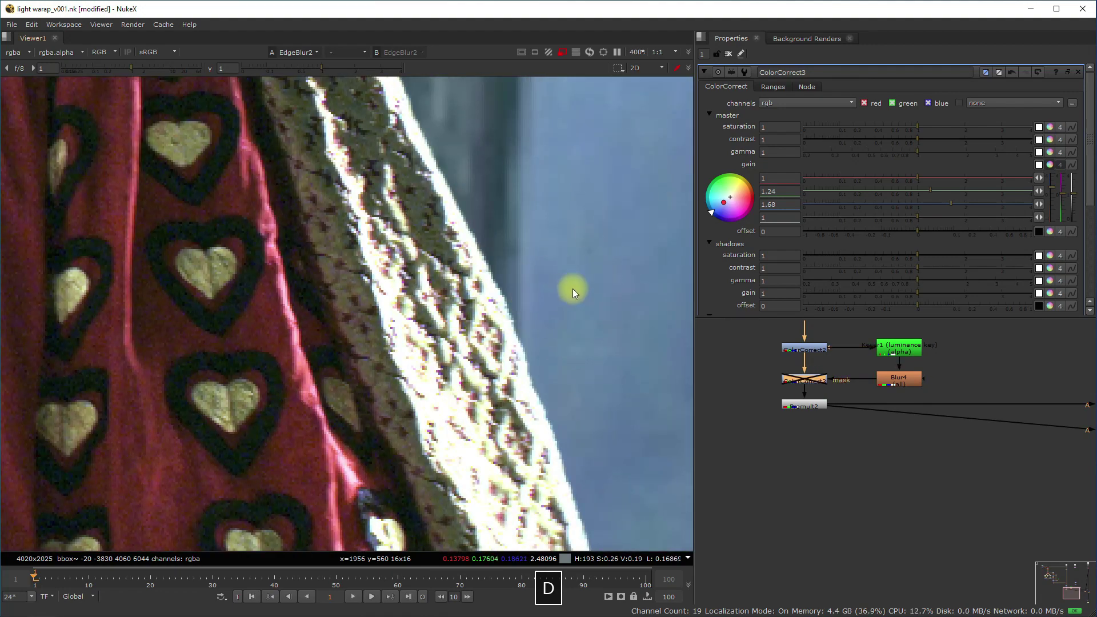
scroll(572, 289, down, 9)
key(d)
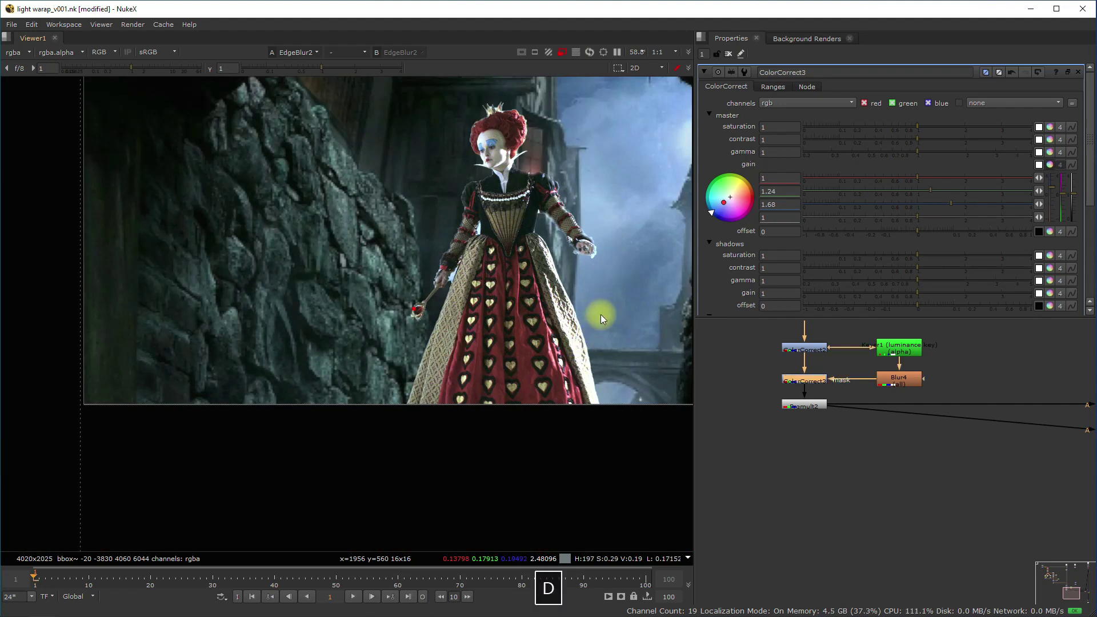
Step: Try a master gamma of 2.42 on ColorCorrect3, check the skirt, and reset the gamma to 1
scroll(602, 311, down, 3)
middle_drag(602, 309, 432, 304)
scroll(431, 301, up, 2)
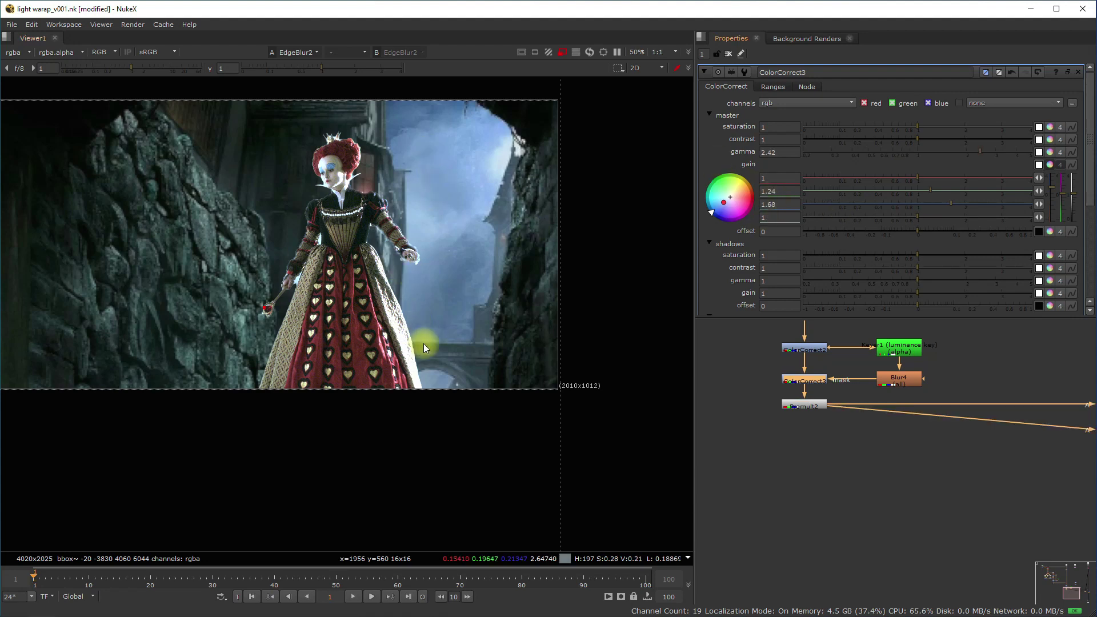
scroll(421, 343, up, 5)
ctrl+click(918, 152)
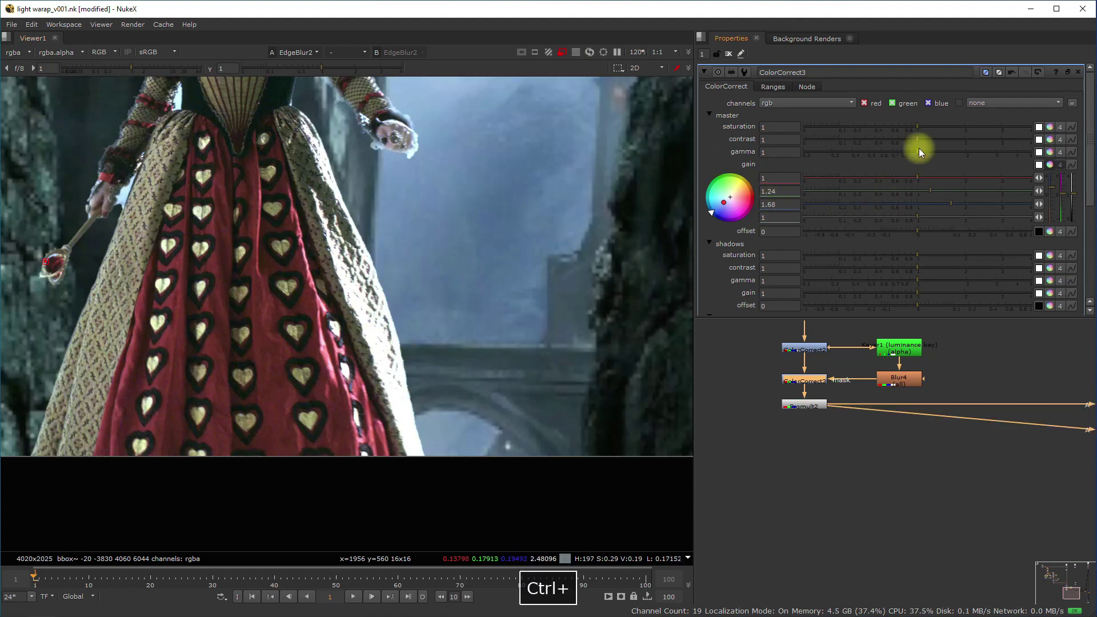
Step: Try a master gamma of 1.17 with a contrast of 0.74 on ColorCorrect3 and check the skirt highlights
mouse_move(918, 151)
mouse_down()
mouse_move(929, 154)
mouse_move(923, 141)
mouse_up()
scroll(331, 220, down, 5)
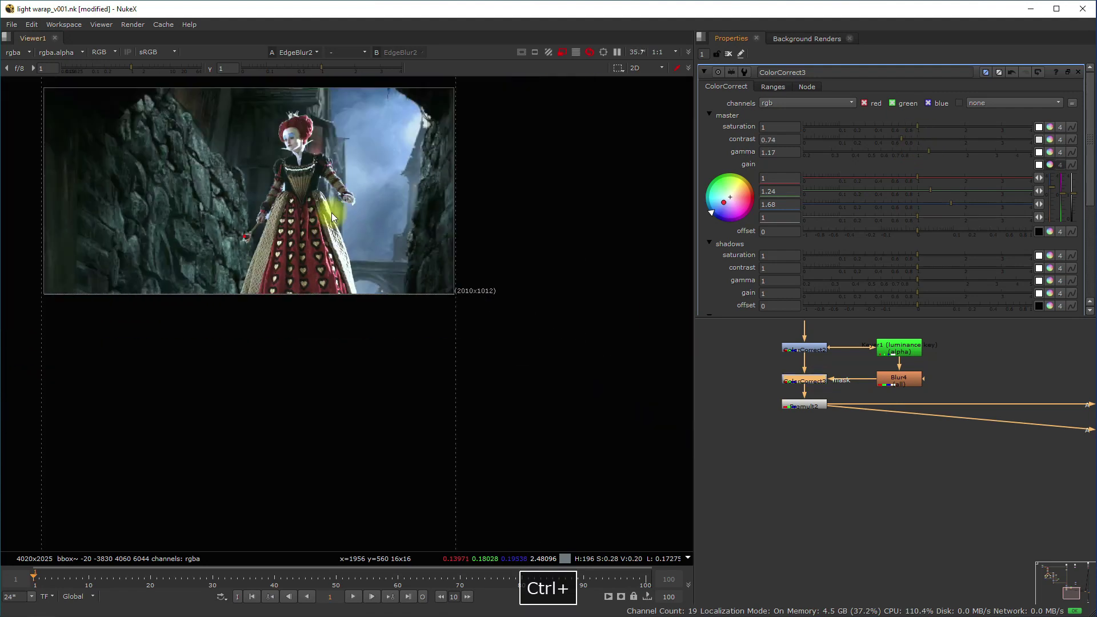
middle_drag(331, 220, 376, 273)
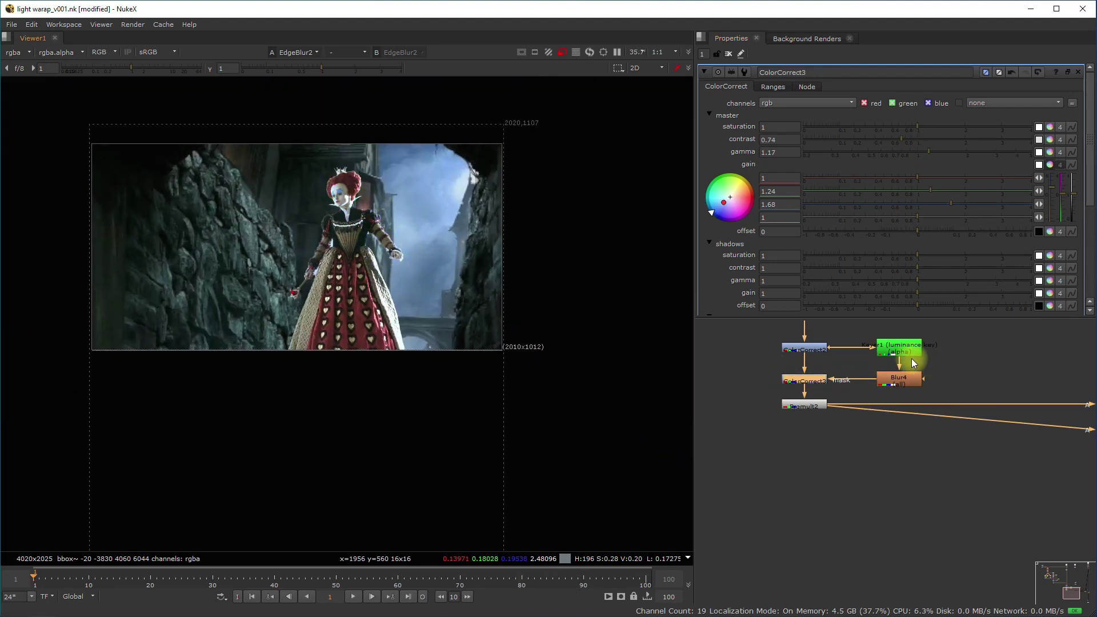
scroll(400, 284, up, 8)
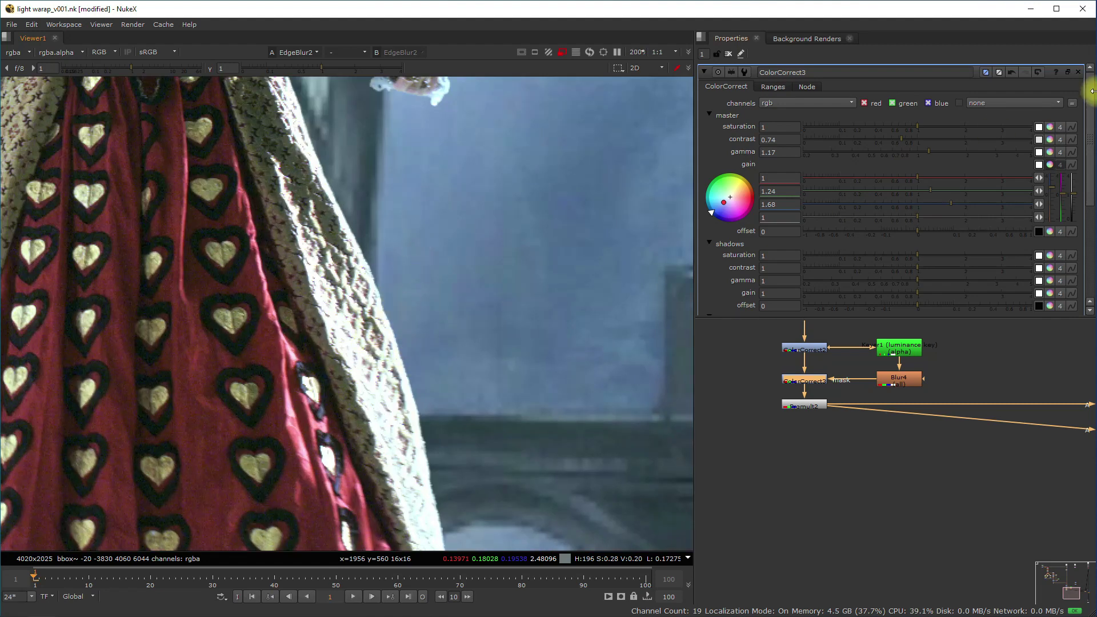
Step: Reset ColorCorrect3's master contrast and gamma to 1, and raise the blue master gain to 2.26
ctrl+click(912, 139)
ctrl+click(915, 152)
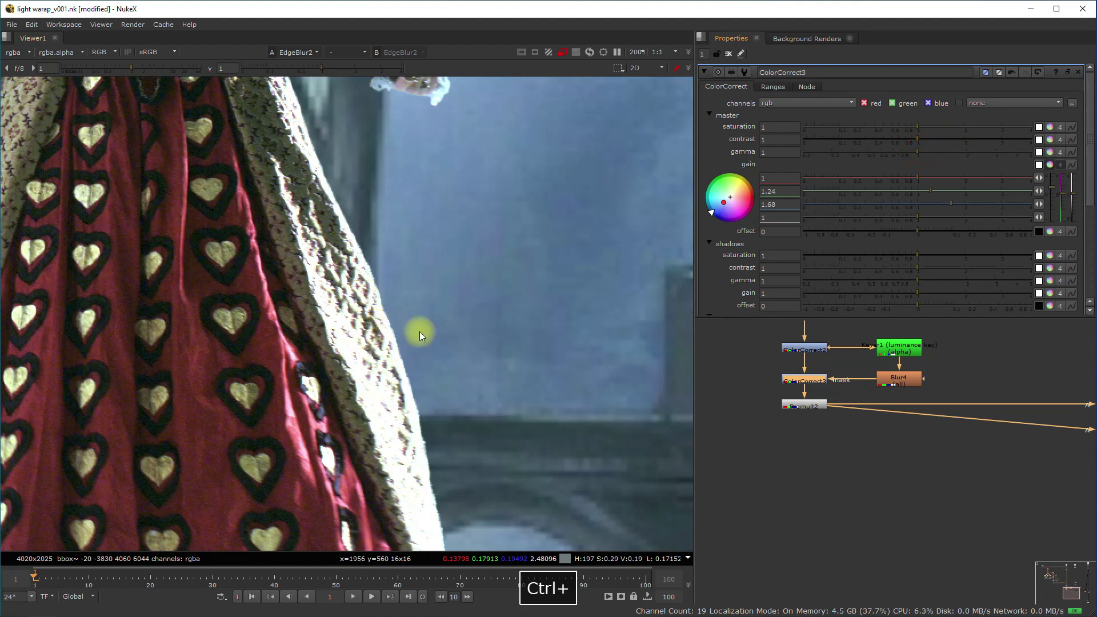
drag(945, 204, 968, 215)
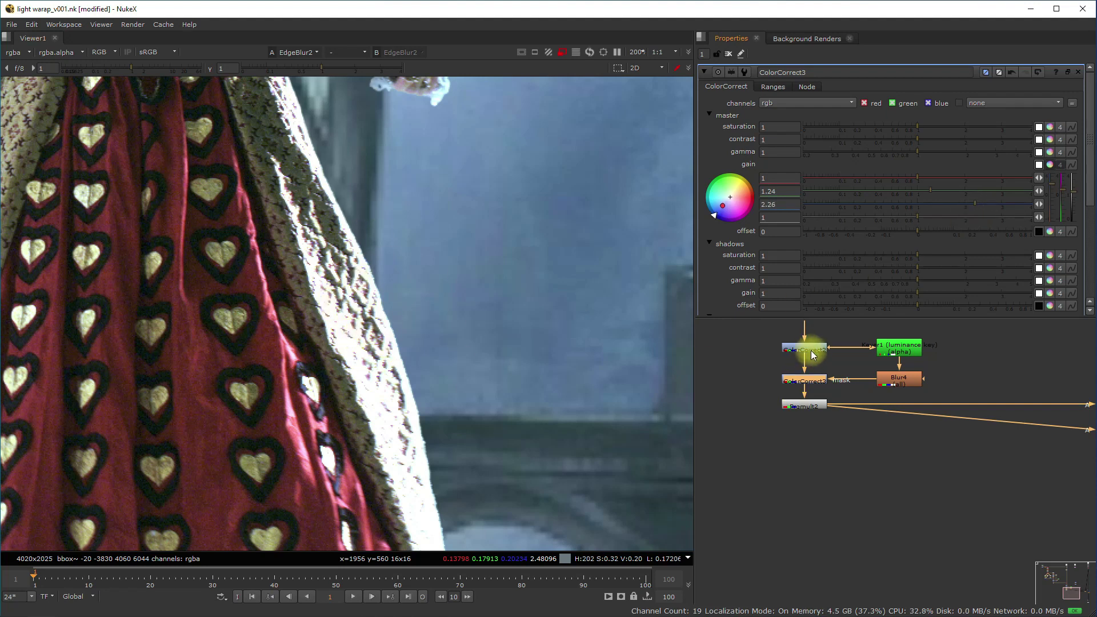
Step: View the Keyer1 alpha matte and examine the edges along the skirt up close
middle_drag(862, 374, 771, 421)
mouse_move(812, 398)
mouse_down()
mouse_move(829, 386)
mouse_move(813, 396)
mouse_move(814, 383)
mouse_up()
key(1)
click(745, 393)
key(a)
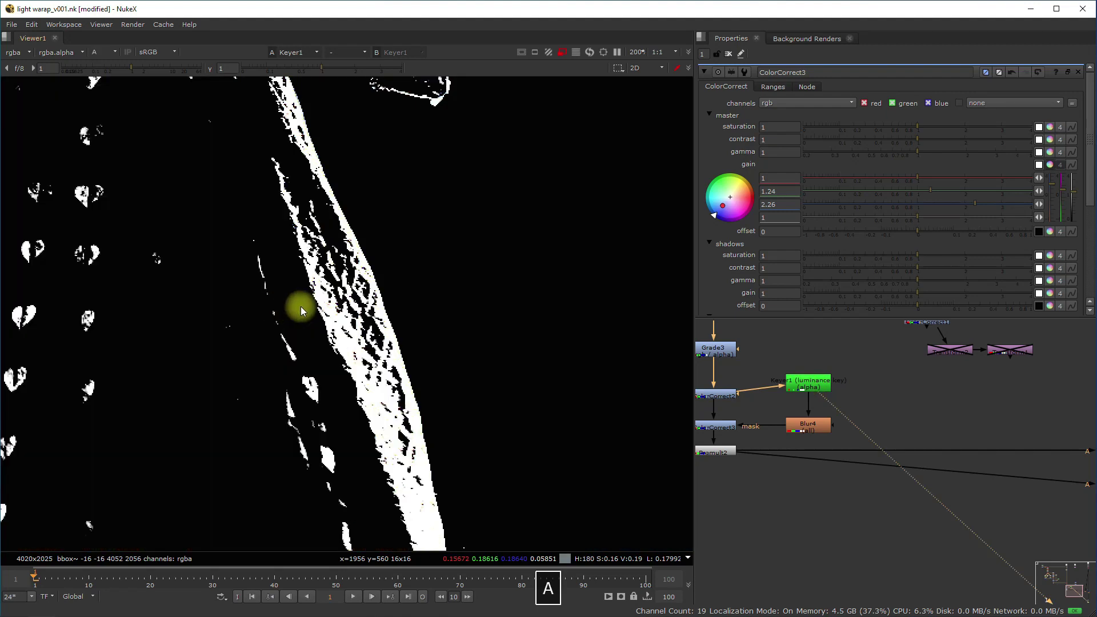
scroll(320, 297, down, 3)
scroll(337, 308, up, 5)
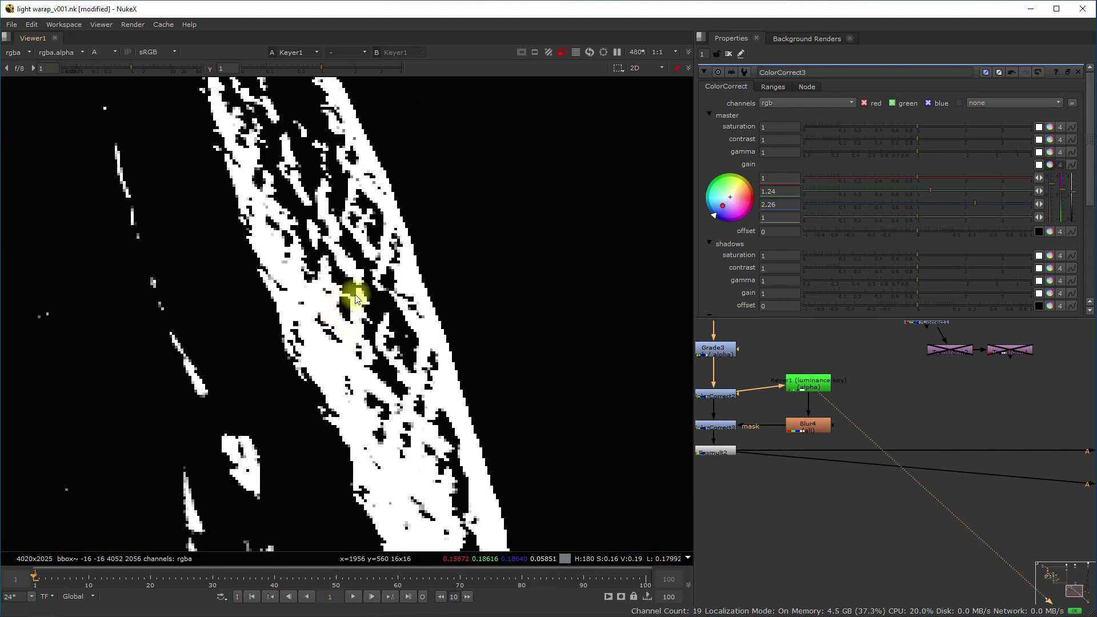
Step: Realign Keyer1 in the node graph and set point A of its luminance key range to about 0.355
drag(811, 386, 811, 397)
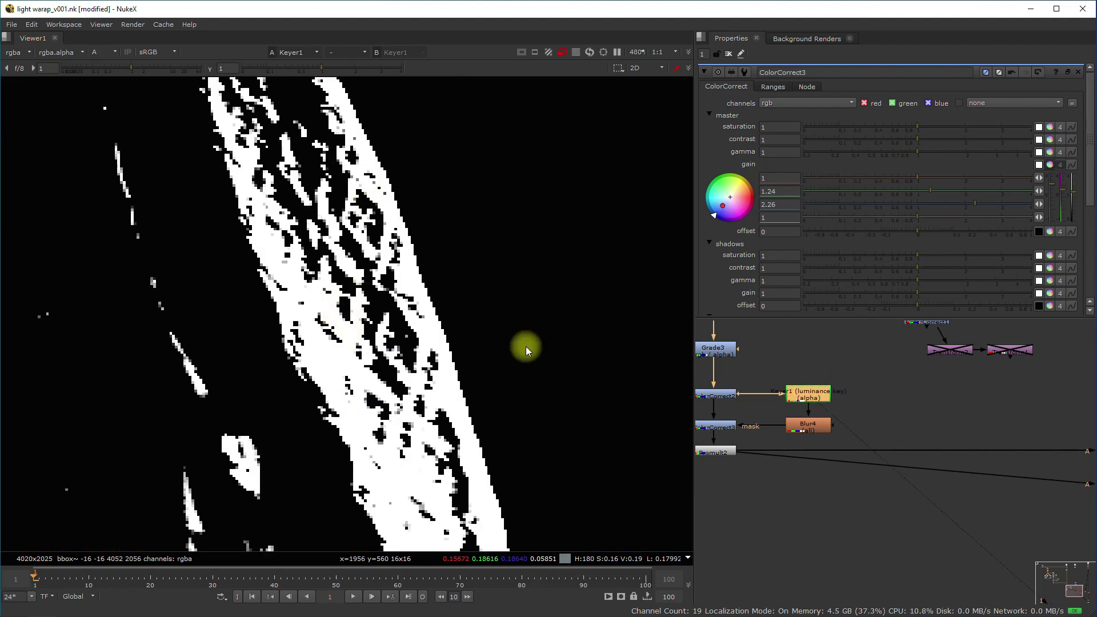
double_click(798, 392)
drag(980, 208, 906, 205)
scroll(167, 291, down, 6)
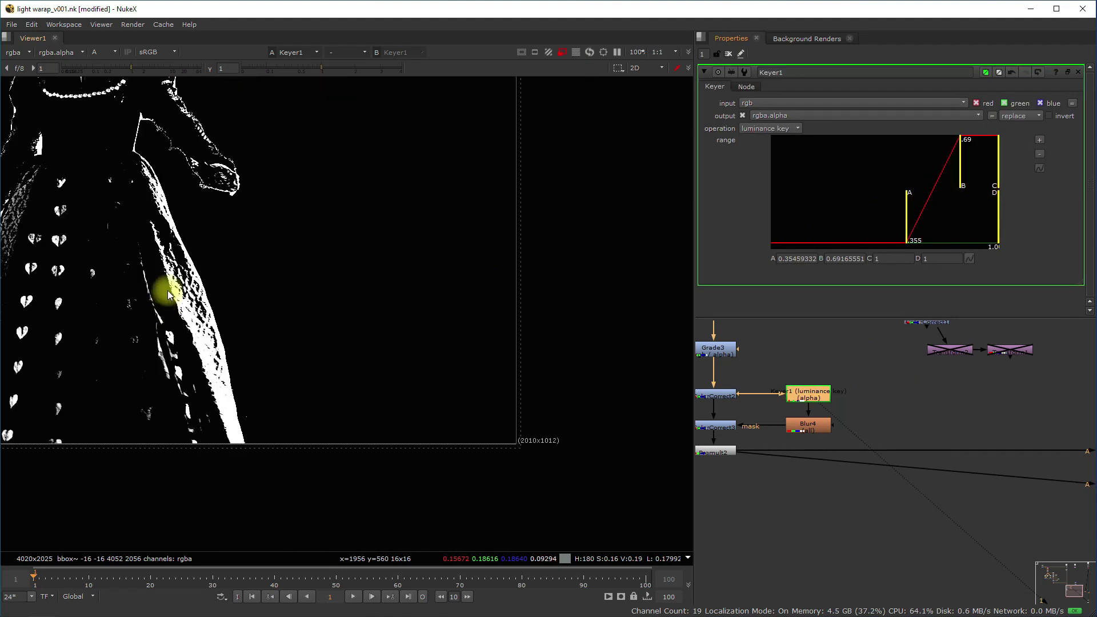
Step: Set point B of Keyer1's luminance key range to about 0.460
key(f)
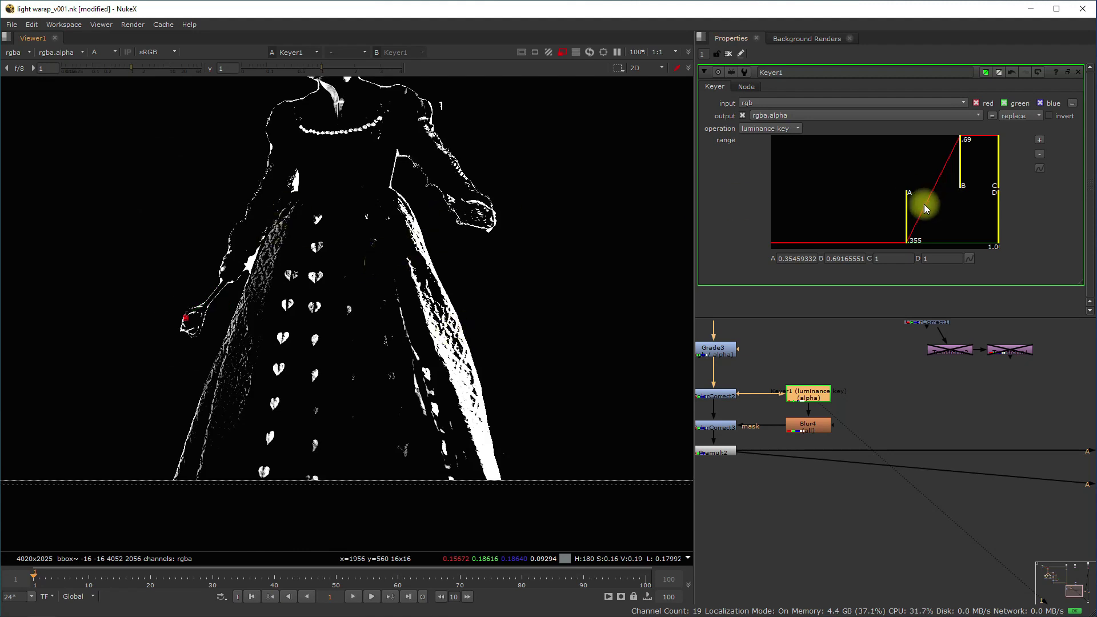
drag(960, 166, 923, 187)
drag(924, 188, 923, 188)
Step: View the EdgeBlur2 output in full colour and examine the skirt up close
click(993, 474)
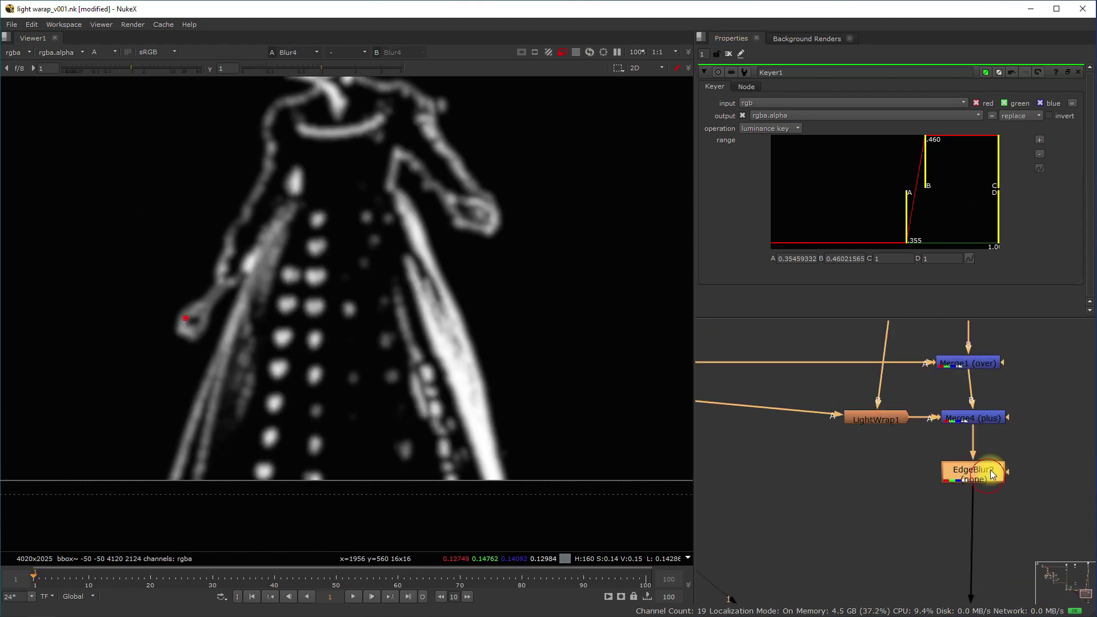
key(1)
key(a)
scroll(421, 318, up, 5)
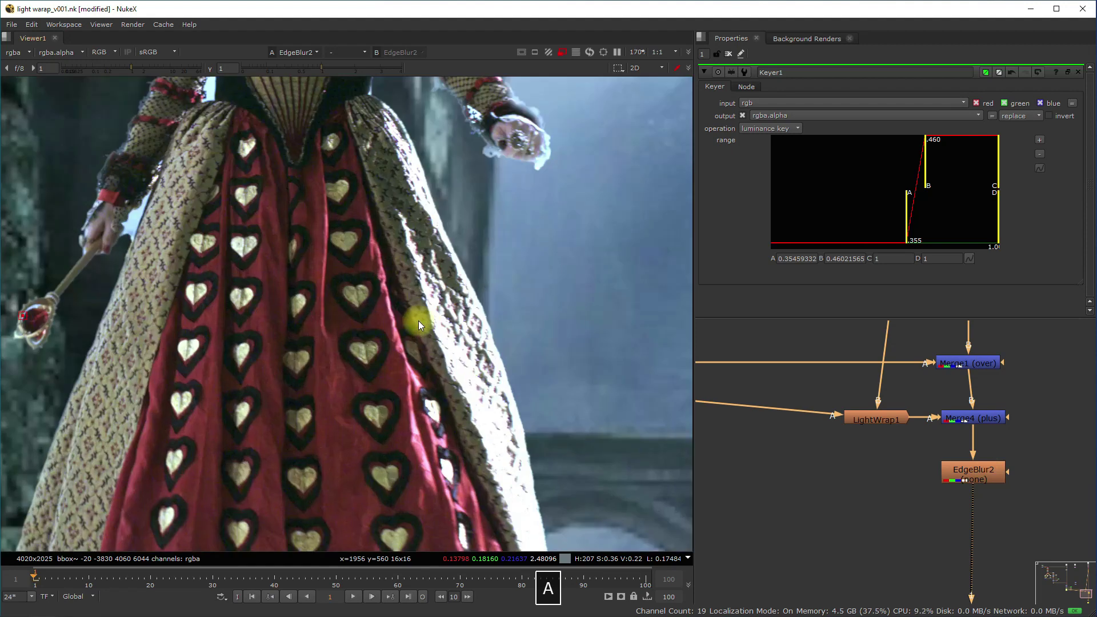
Step: Toggle ColorCorrect3 off and on to compare the highlight tint on the skirt and in the full composite
scroll(711, 408, down, 2)
middle_drag(706, 404, 911, 426)
scroll(771, 398, up, 4)
middle_drag(768, 398, 931, 419)
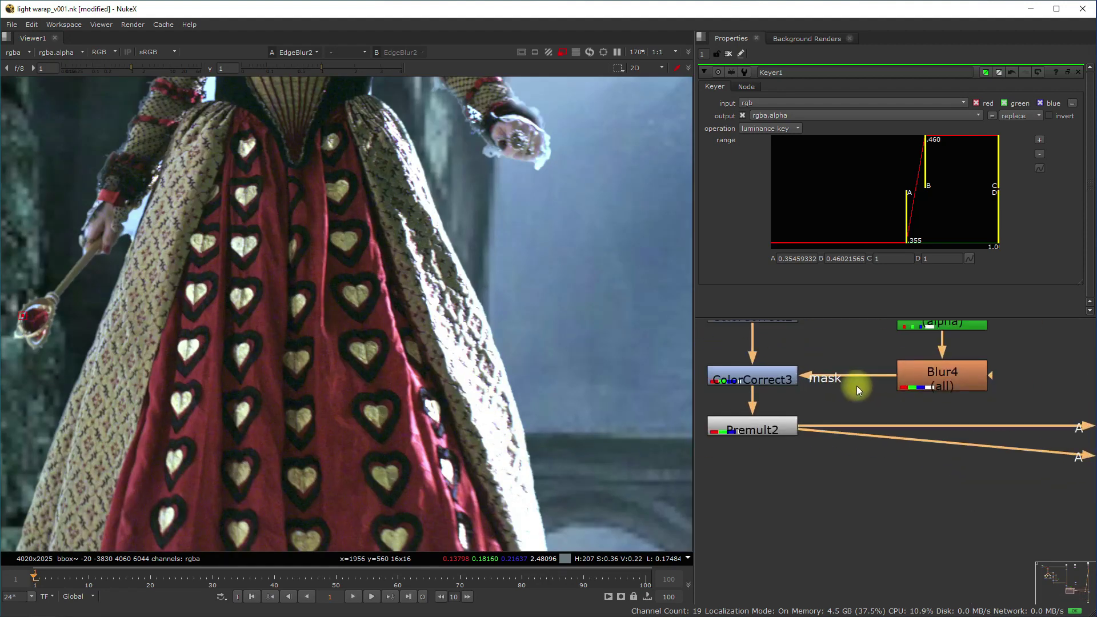
click(756, 375)
key(d)
key(d)
key(d)
key(d)
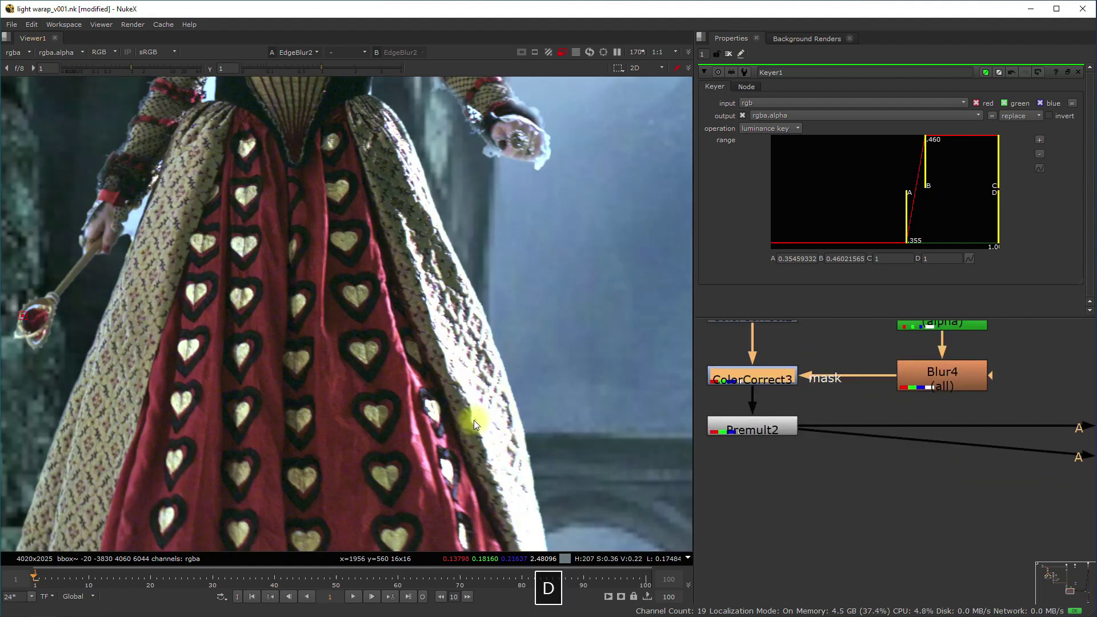
scroll(483, 409, down, 5)
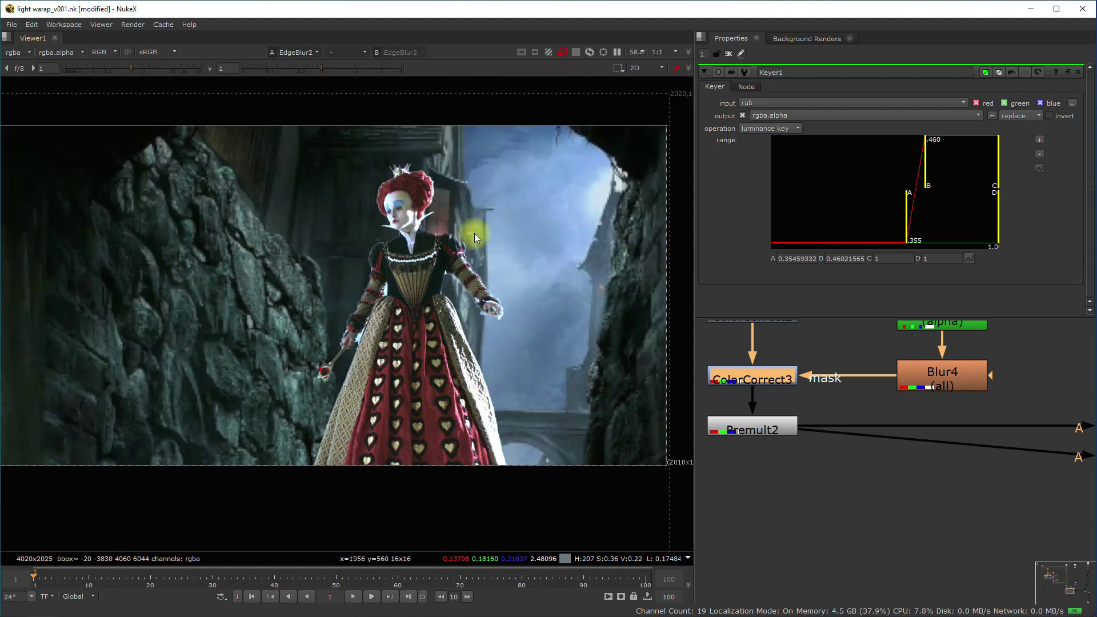
scroll(472, 224, down, 1)
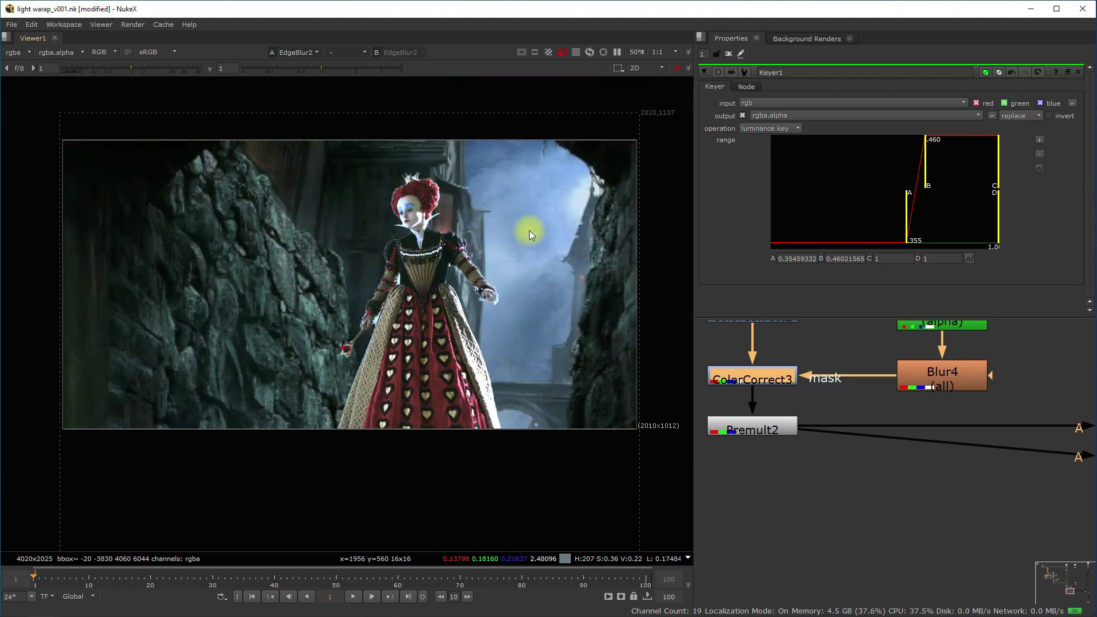
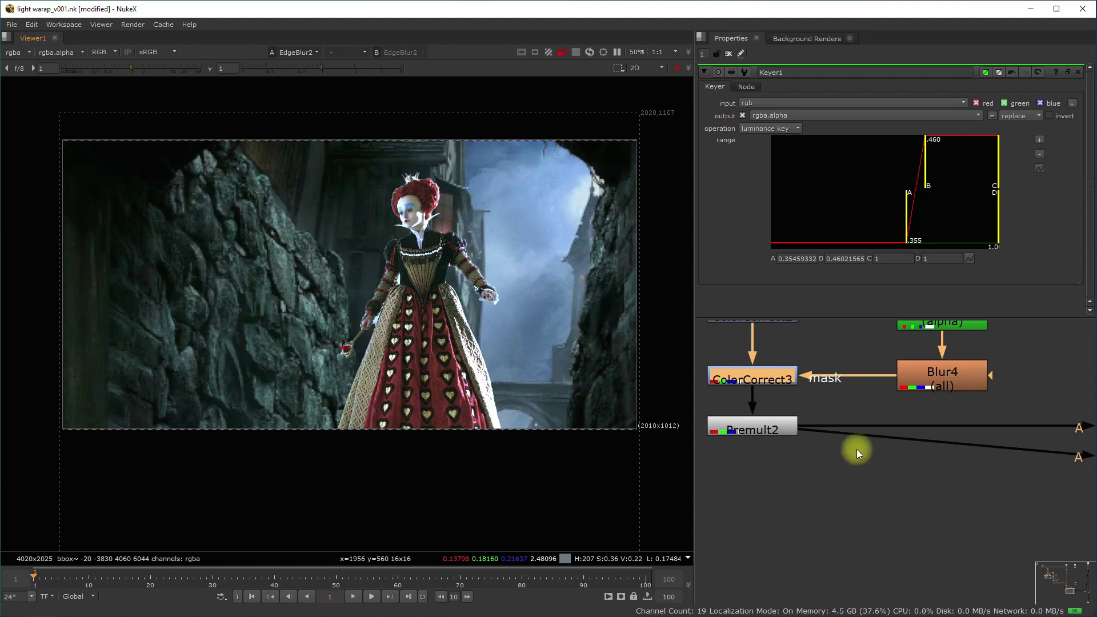
Step: Tidy the node graph by aligning Premult2 straight below ColorCorrect3 in the character's colour-correction chain
scroll(905, 451, down, 3)
middle_drag(1051, 464, 667, 414)
middle_drag(851, 420, 730, 441)
scroll(840, 473, up, 2)
drag(853, 422, 844, 424)
drag(847, 479, 844, 481)
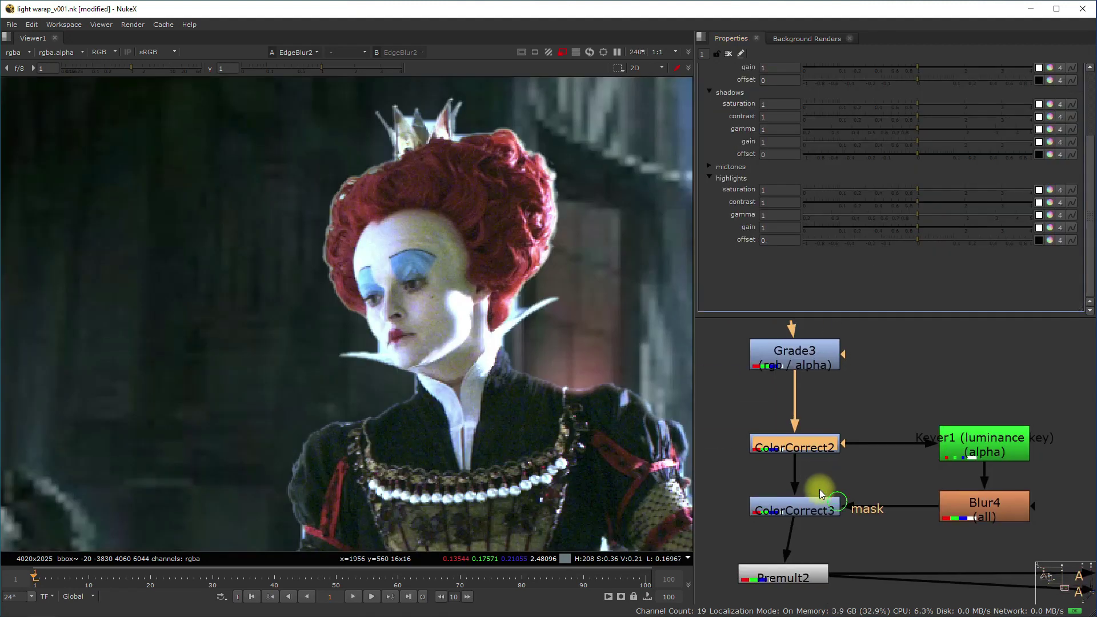
drag(703, 474, 877, 528)
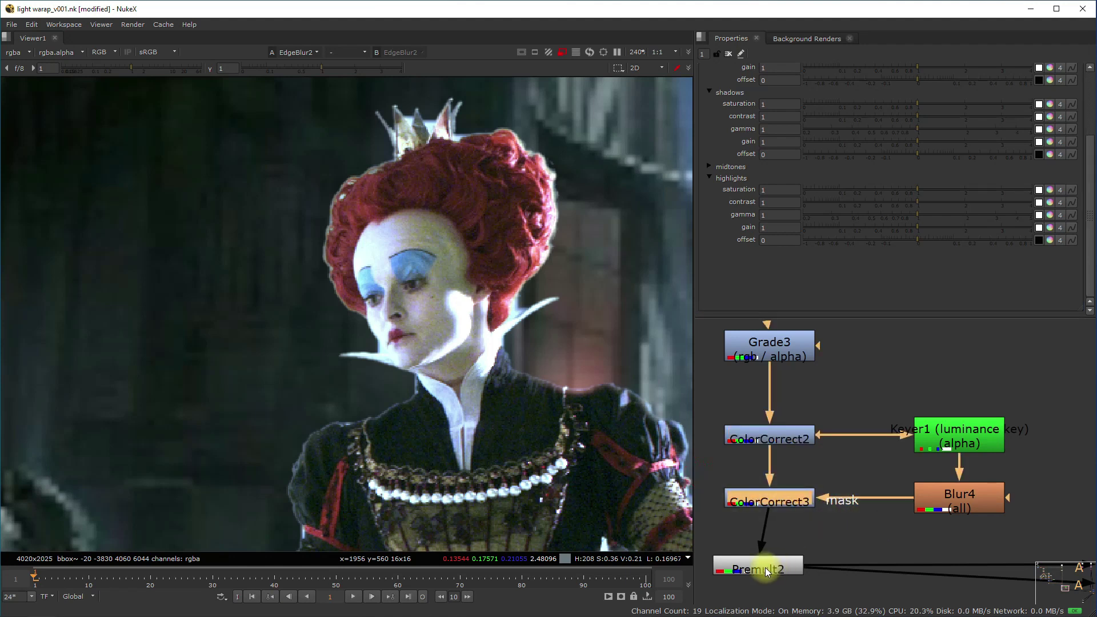
drag(766, 568, 780, 569)
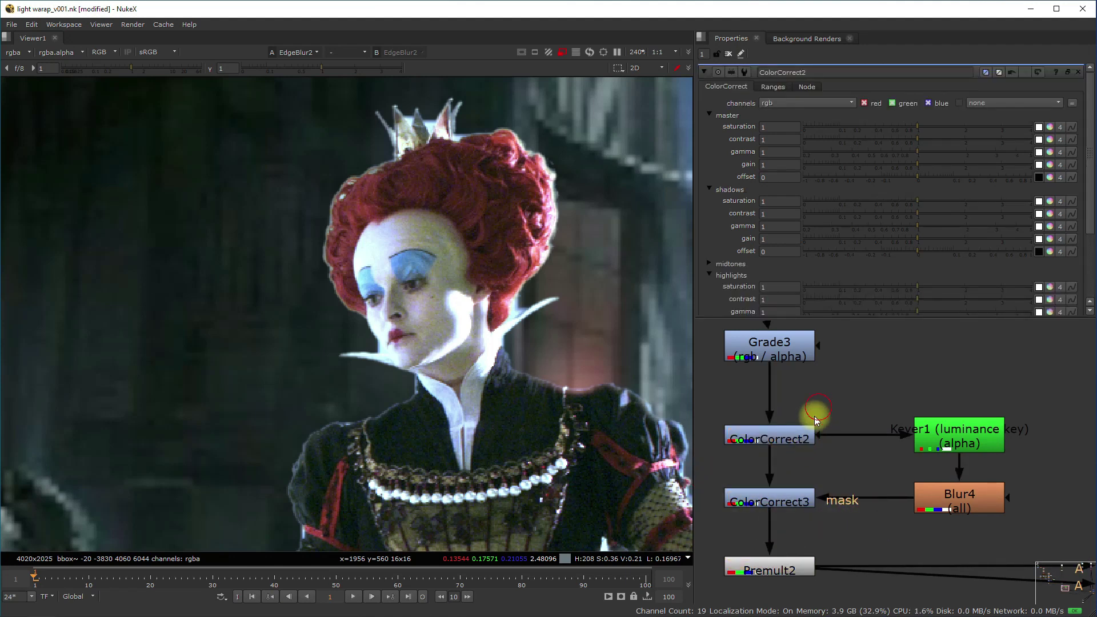
Step: Disable ColorCorrect3 in the node graph
scroll(851, 422, down, 3)
click(828, 481)
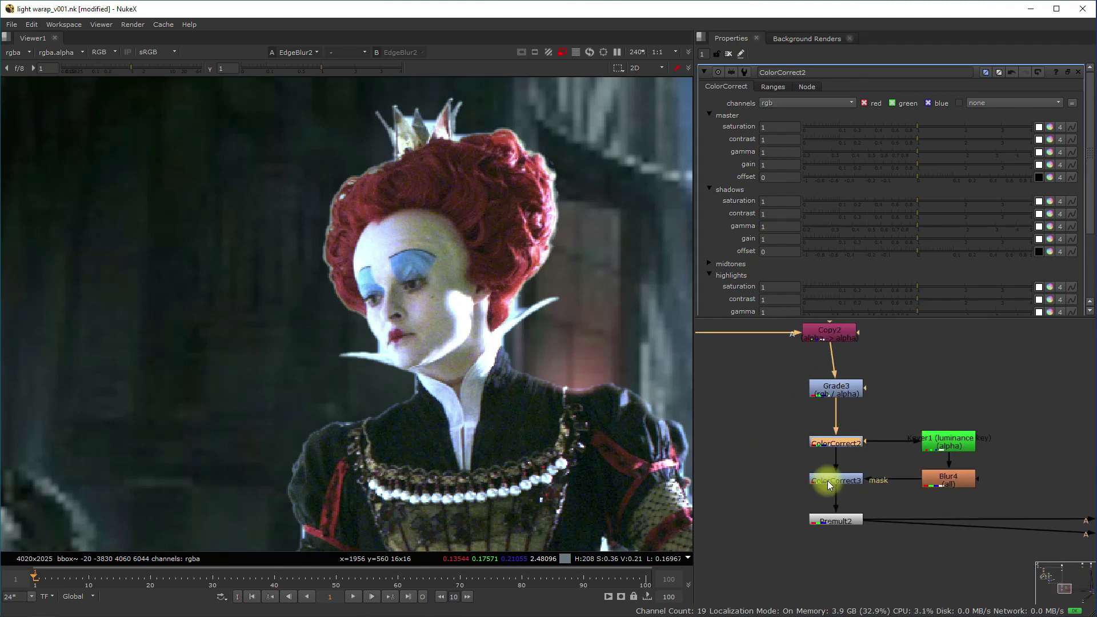
key(d)
middle_drag(896, 459, 845, 451)
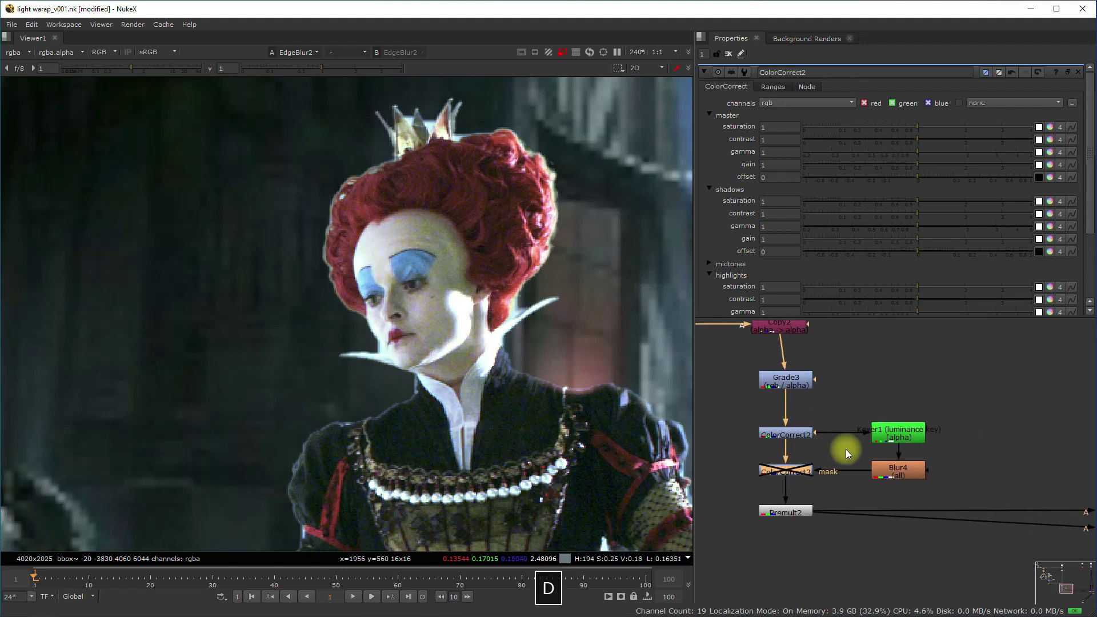
Step: Collapse ColorCorrect2's shadows and master groups, leaving only its highlights controls expanded
click(796, 436)
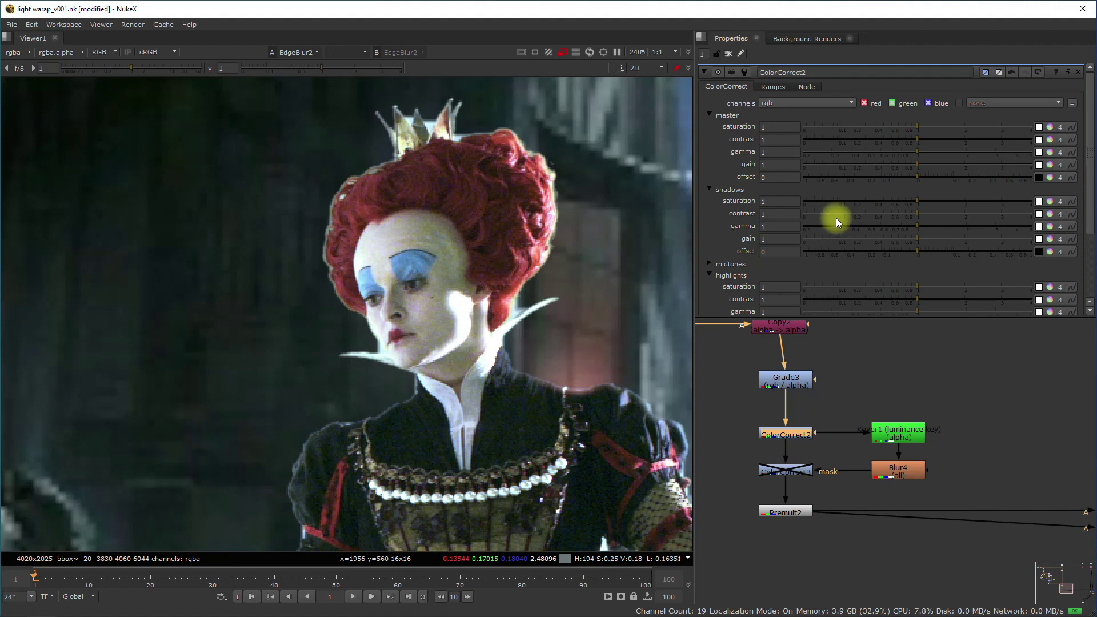
click(709, 189)
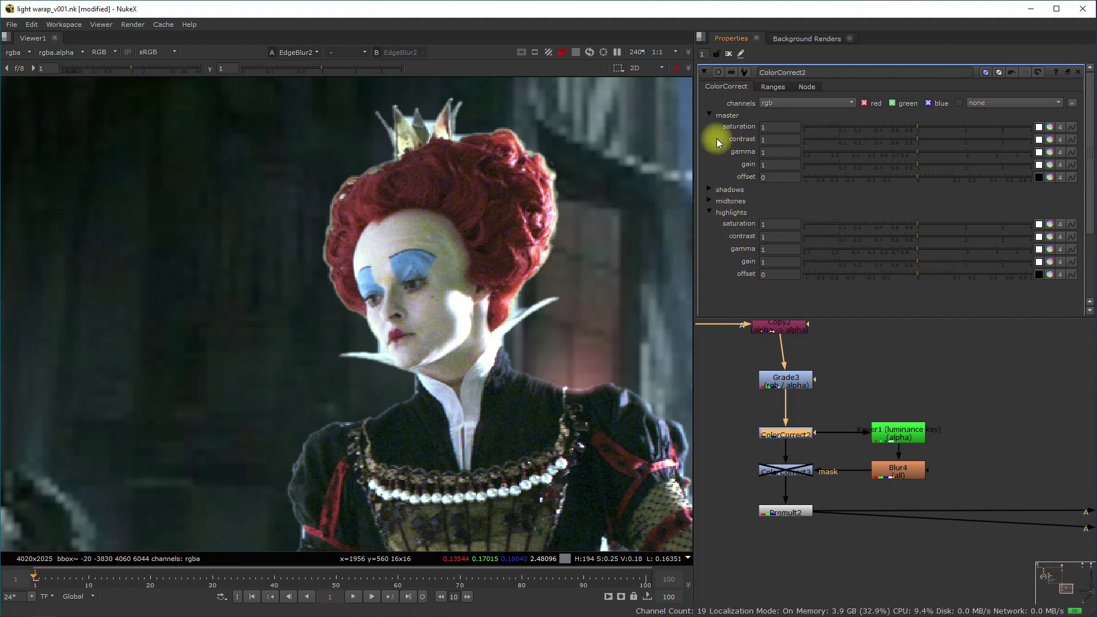
click(709, 115)
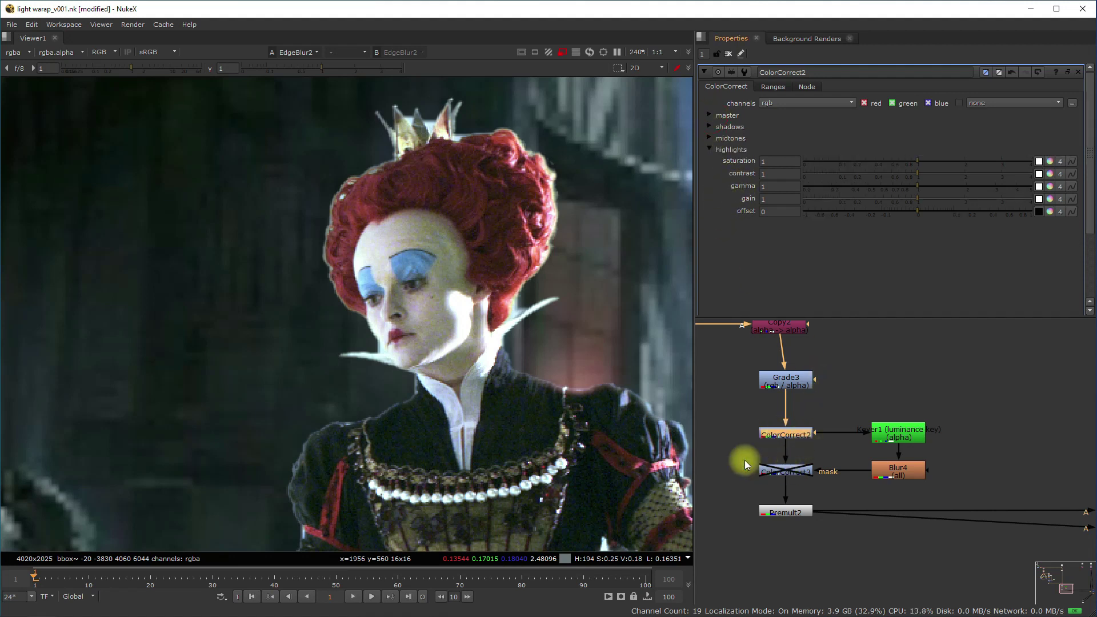
drag(745, 461, 951, 499)
click(800, 432)
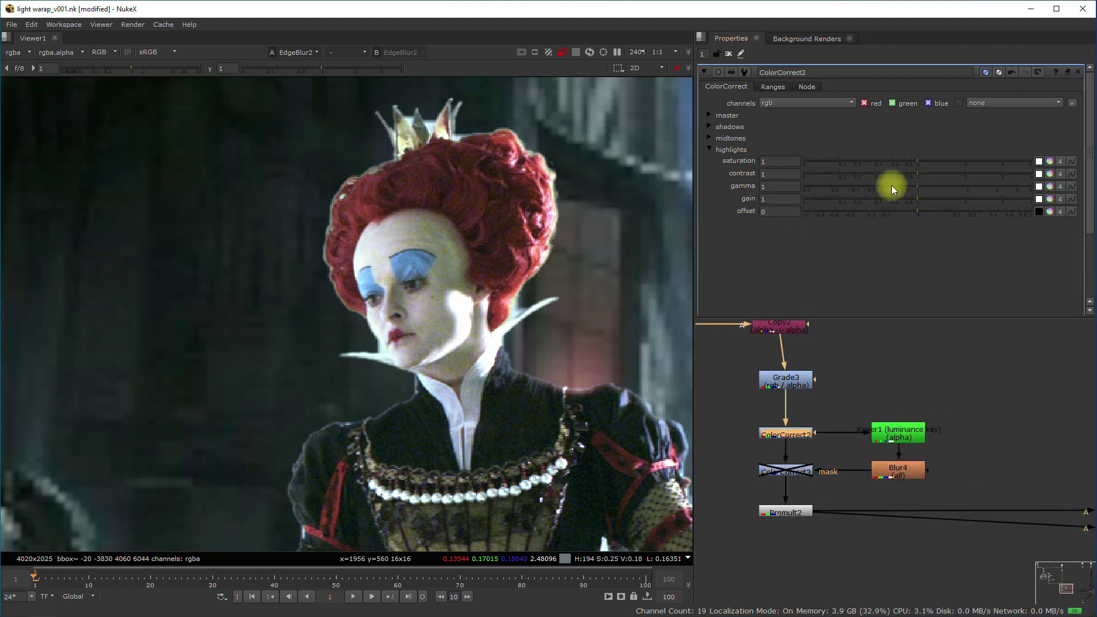
Step: Lower the viewer gamma to 0 to examine the brightest areas on the face and skirt, and restore it to 1
scroll(455, 311, up, 4)
middle_drag(448, 278, 471, 309)
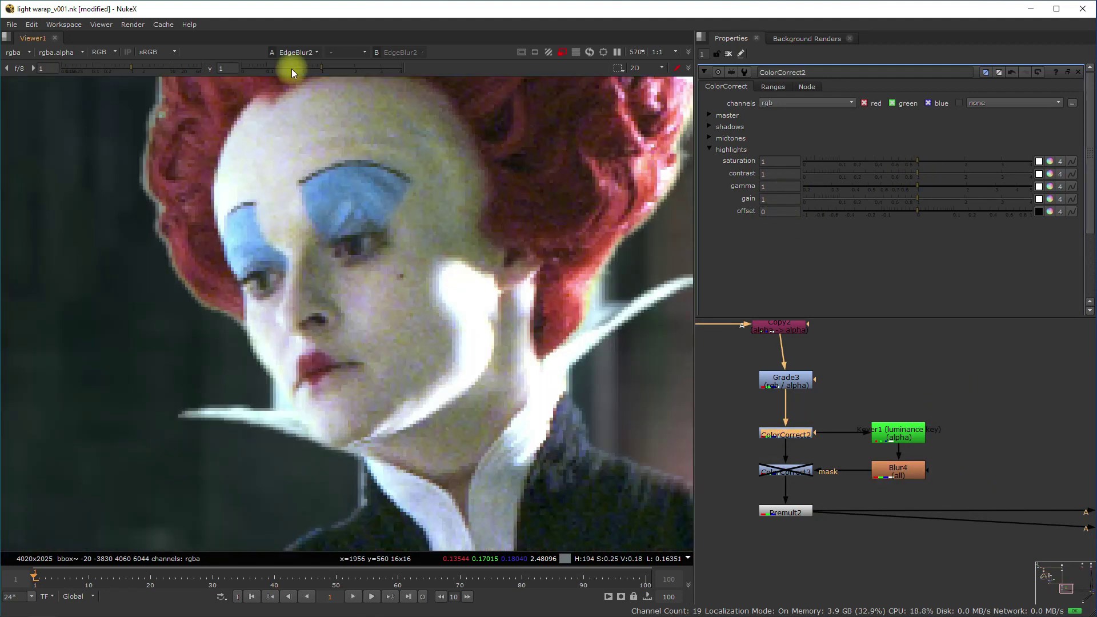
drag(318, 68, 245, 70)
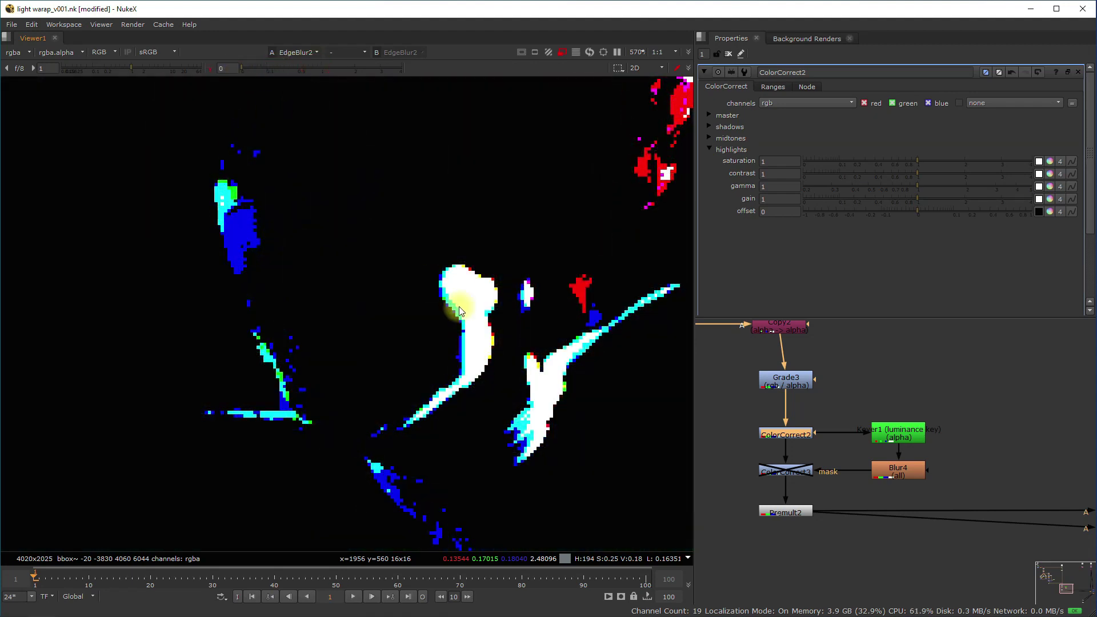
scroll(454, 307, down, 4)
middle_drag(520, 387, 507, 204)
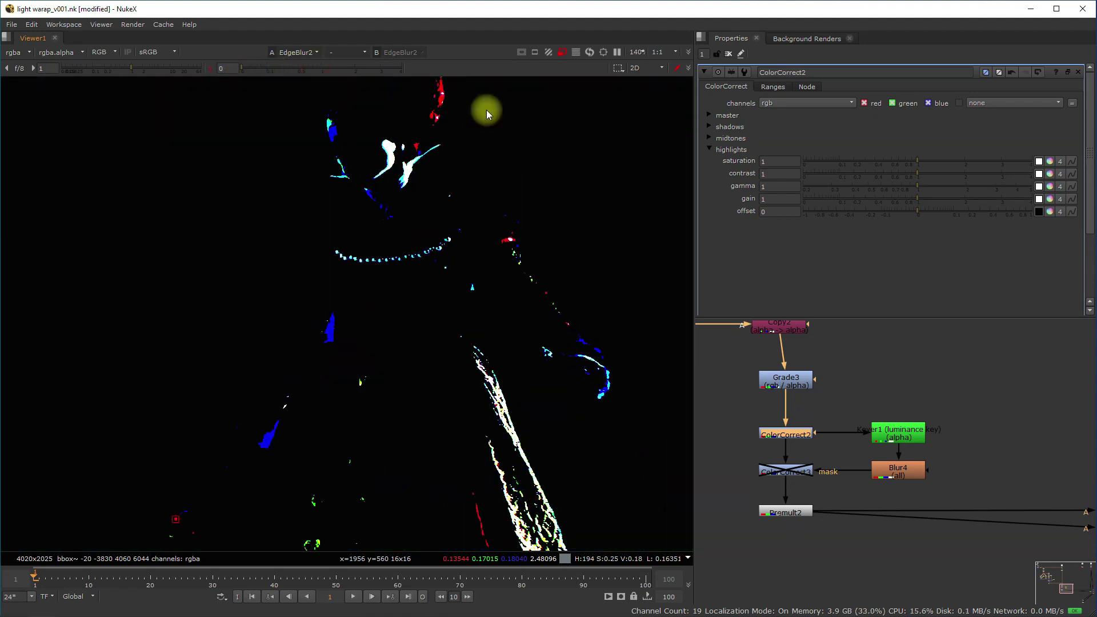
scroll(489, 346, up, 6)
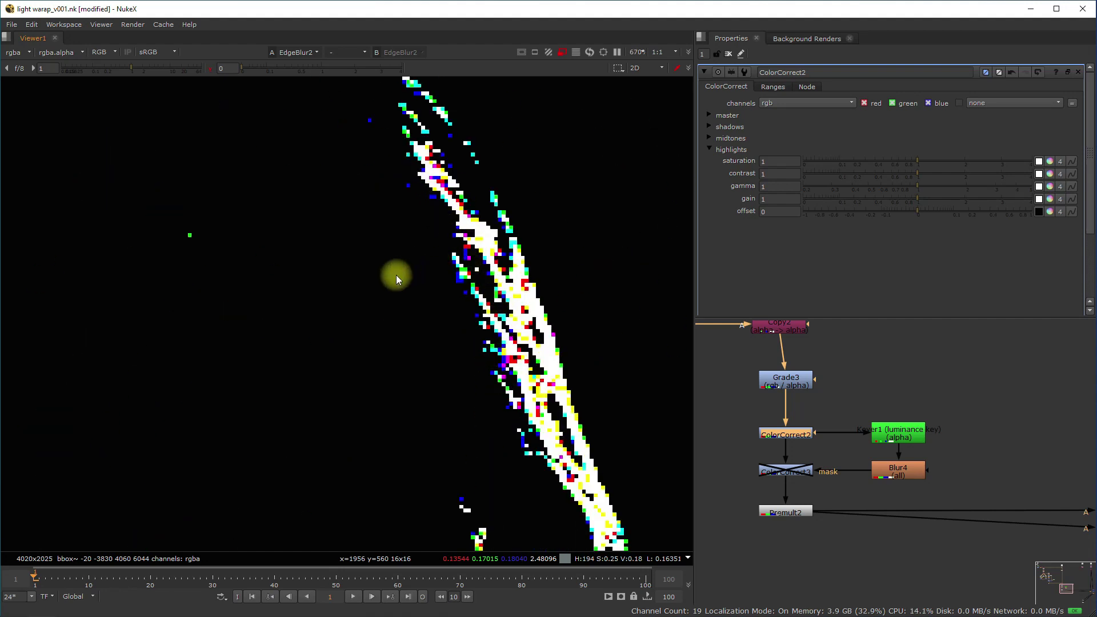
ctrl+click(320, 71)
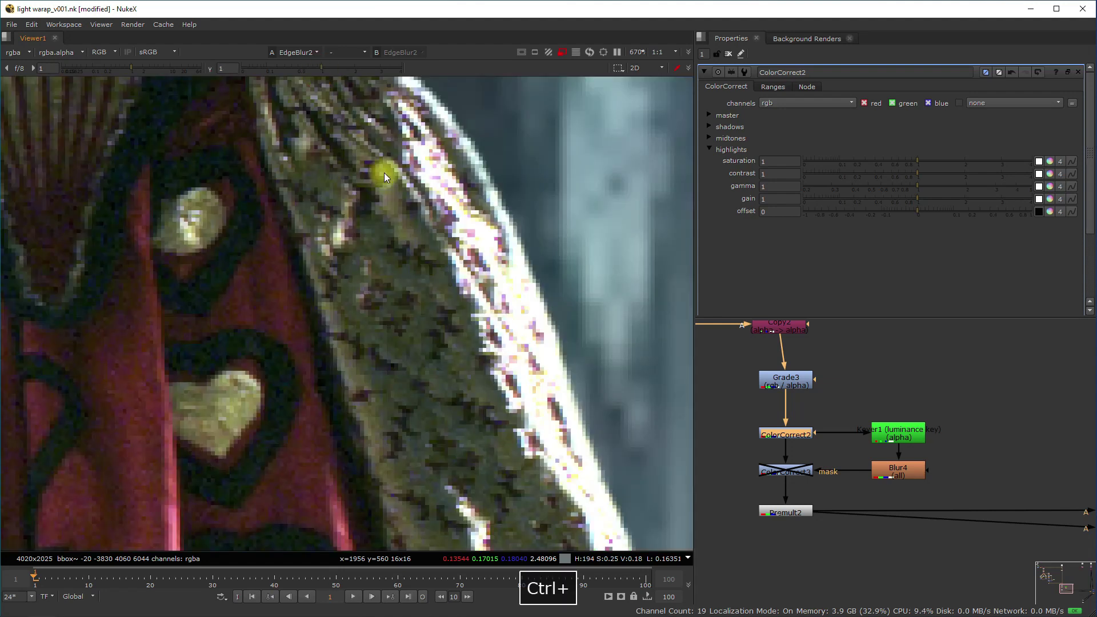
Step: Try a highlights gain of 0 on ColorCorrect2 across the face, collar and pearl necklace, and reset the gain to 1
scroll(442, 299, down, 3)
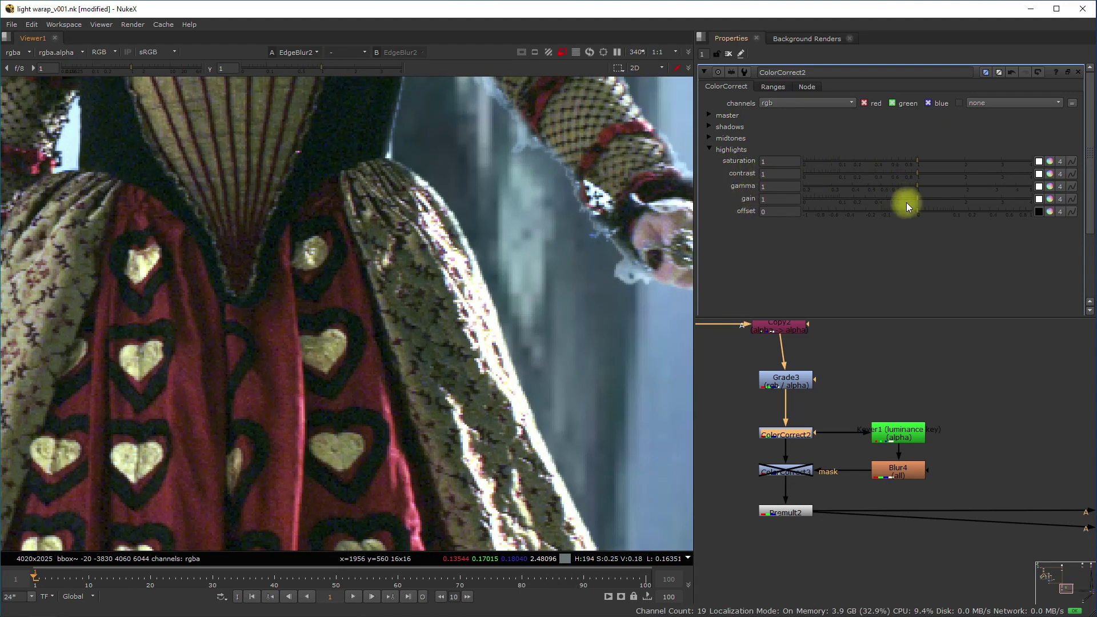
drag(919, 200, 808, 204)
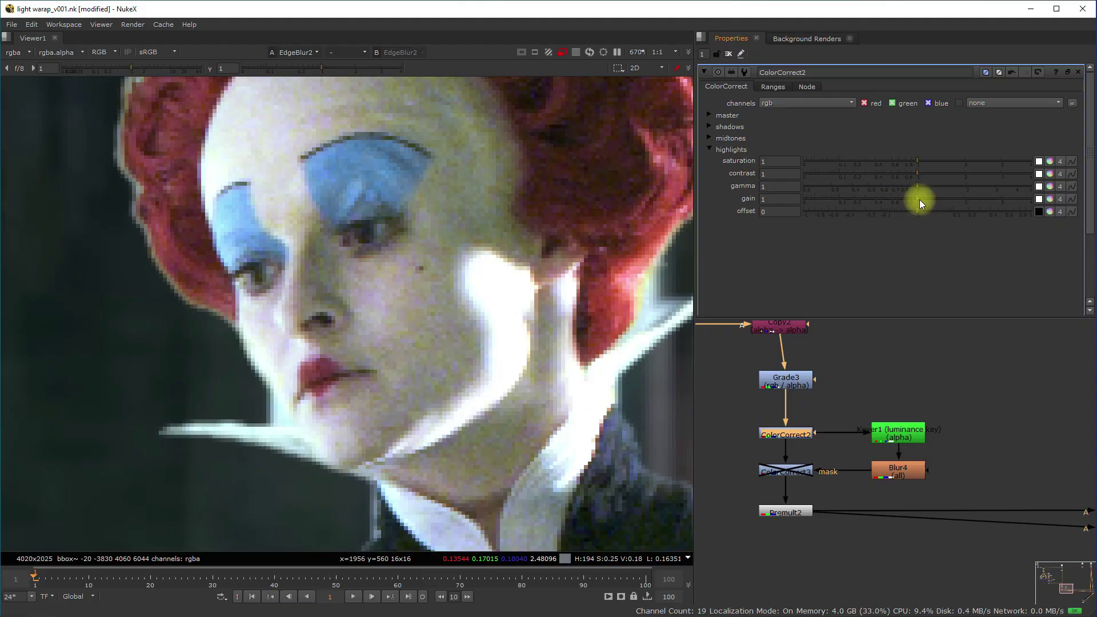
drag(919, 200, 797, 200)
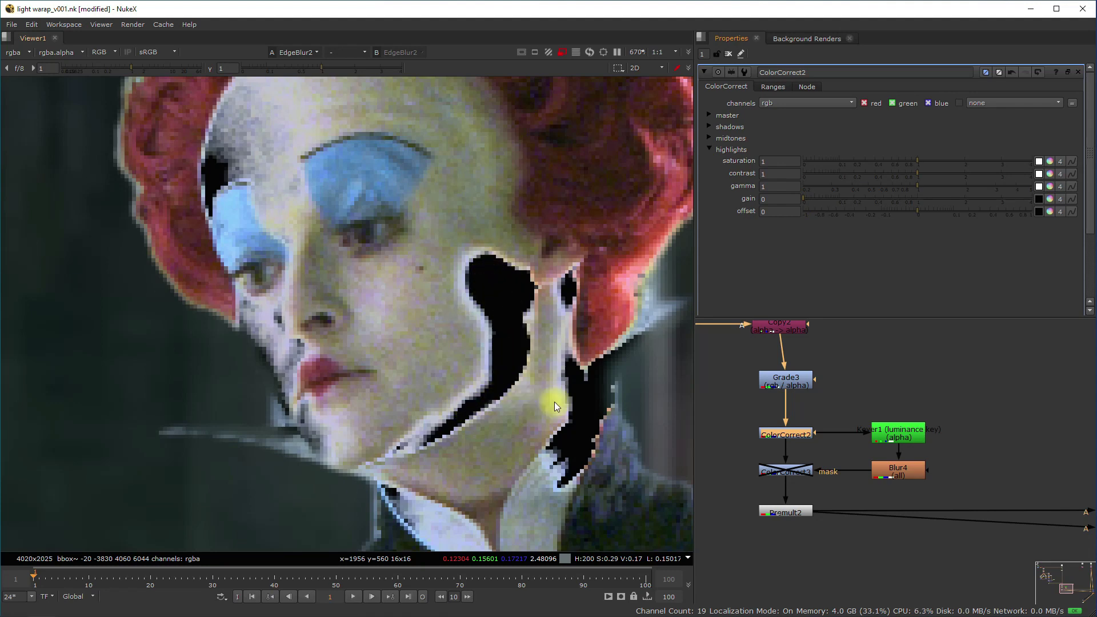
middle_drag(453, 341, 579, 388)
middle_drag(476, 345, 409, 286)
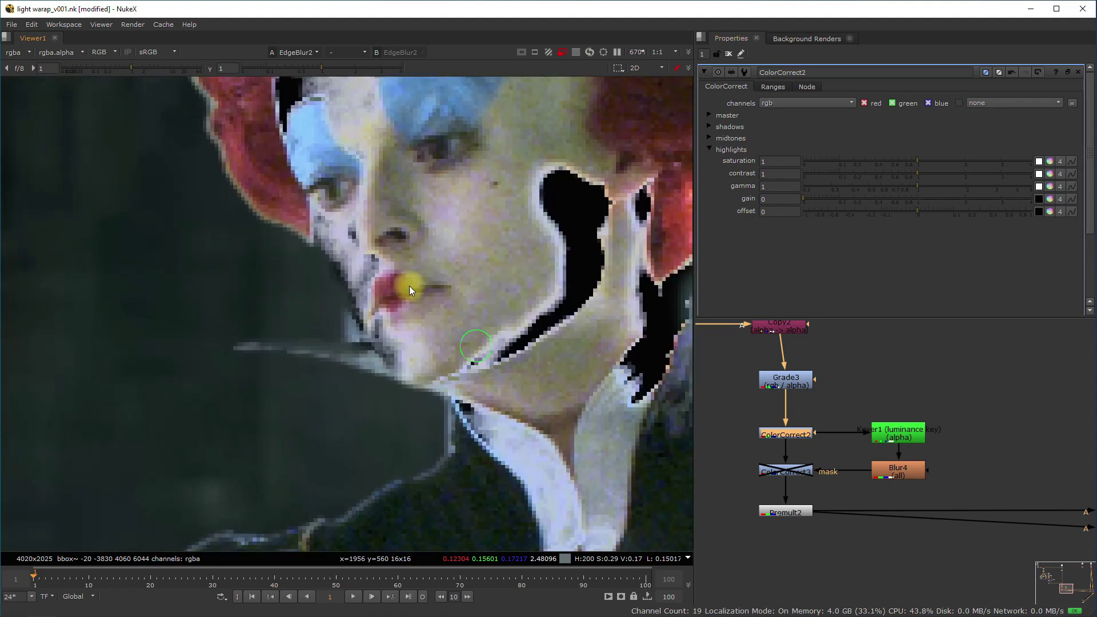
middle_drag(523, 408, 447, 235)
scroll(493, 329, down, 3)
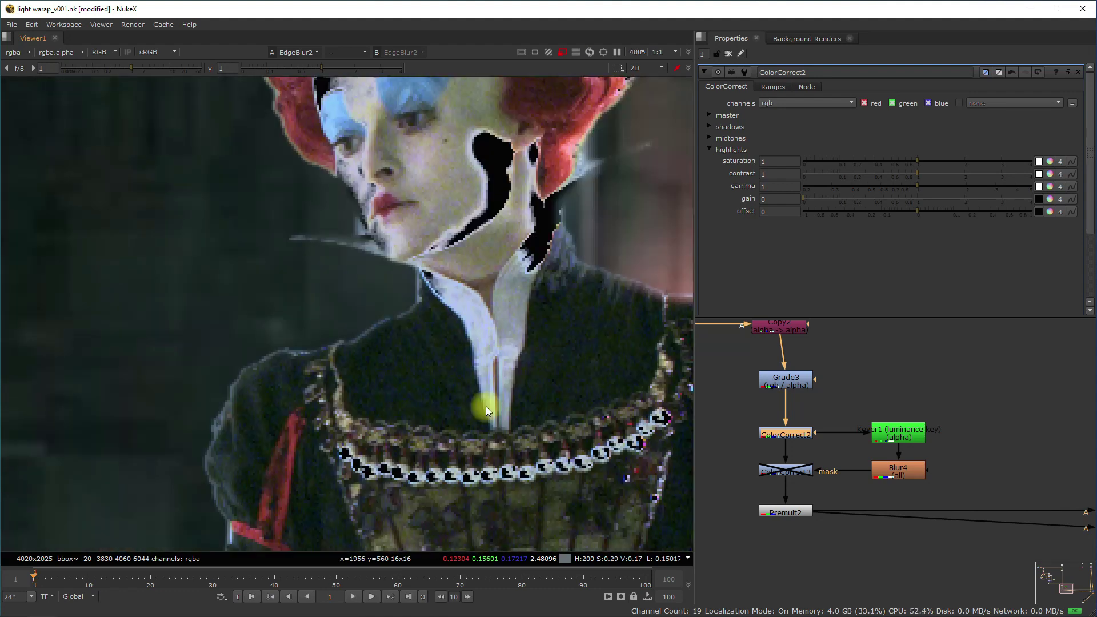
scroll(486, 406, down, 1)
middle_drag(482, 434, 335, 362)
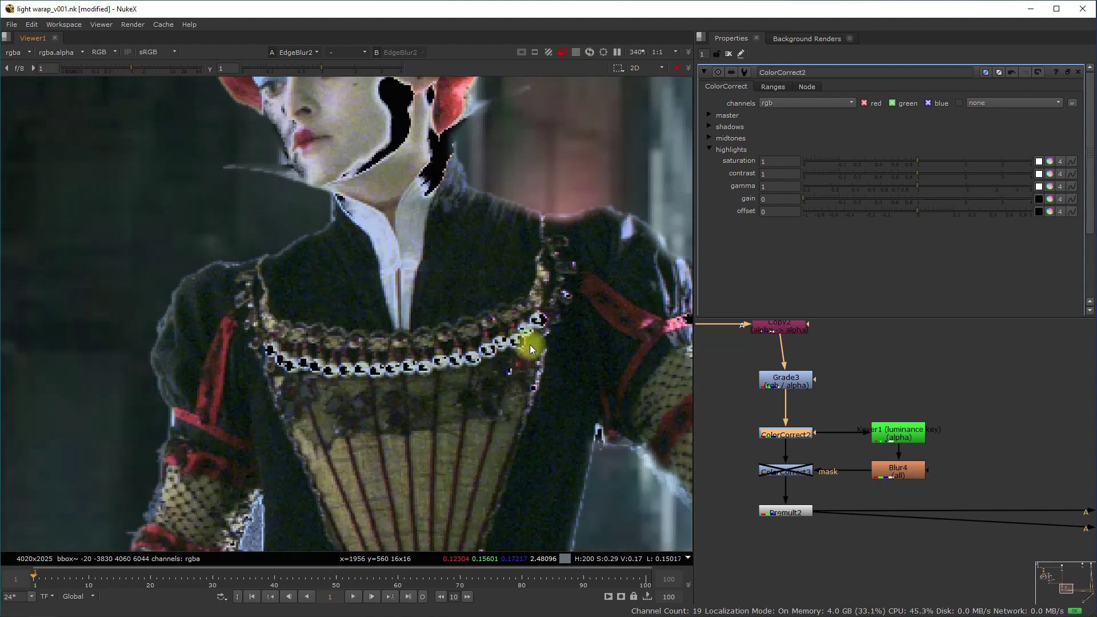
click(915, 204)
Step: Re-enable ColorCorrect3 while viewing its output, and switch the viewer back to the EdgeBlur2 composite
click(786, 472)
key(1)
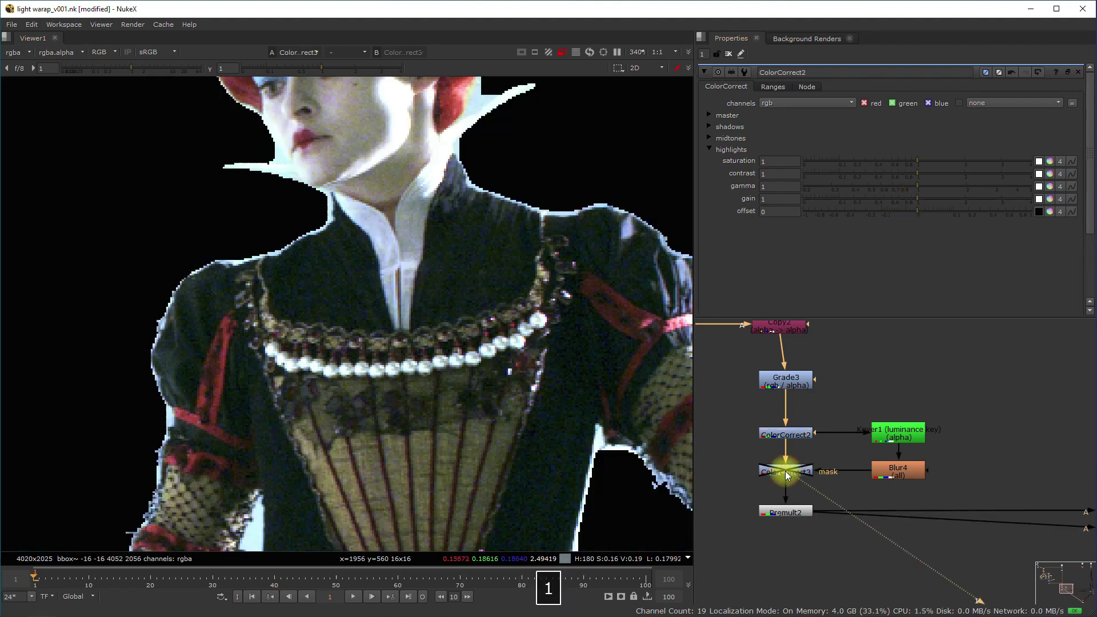
key(d)
middle_drag(1028, 532, 737, 455)
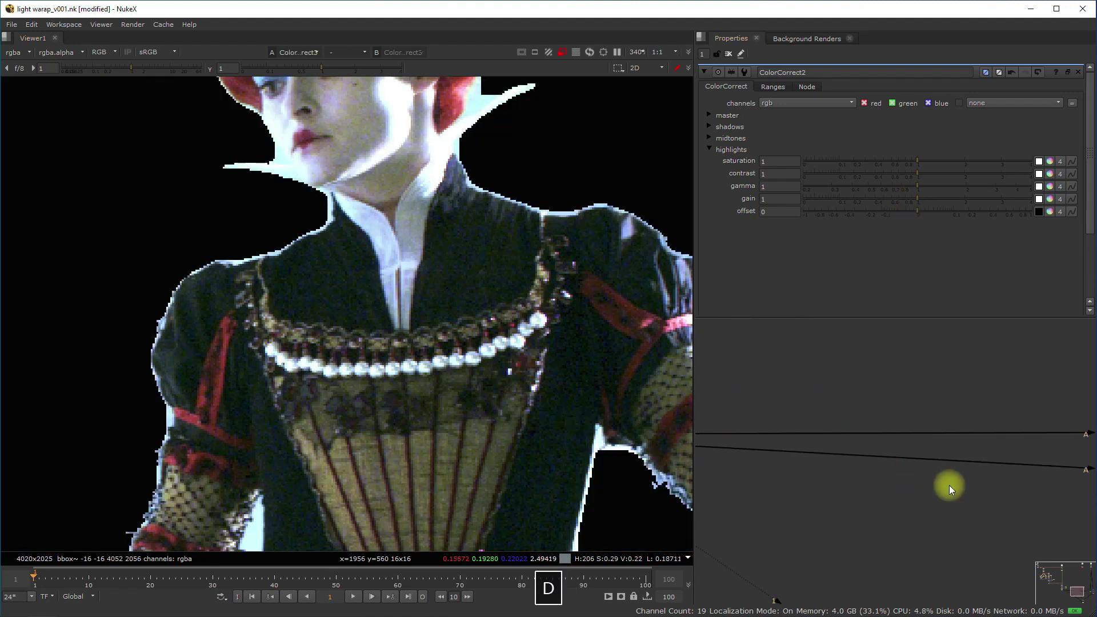
scroll(1028, 487, down, 2)
middle_drag(1068, 488, 923, 454)
click(906, 467)
key(1)
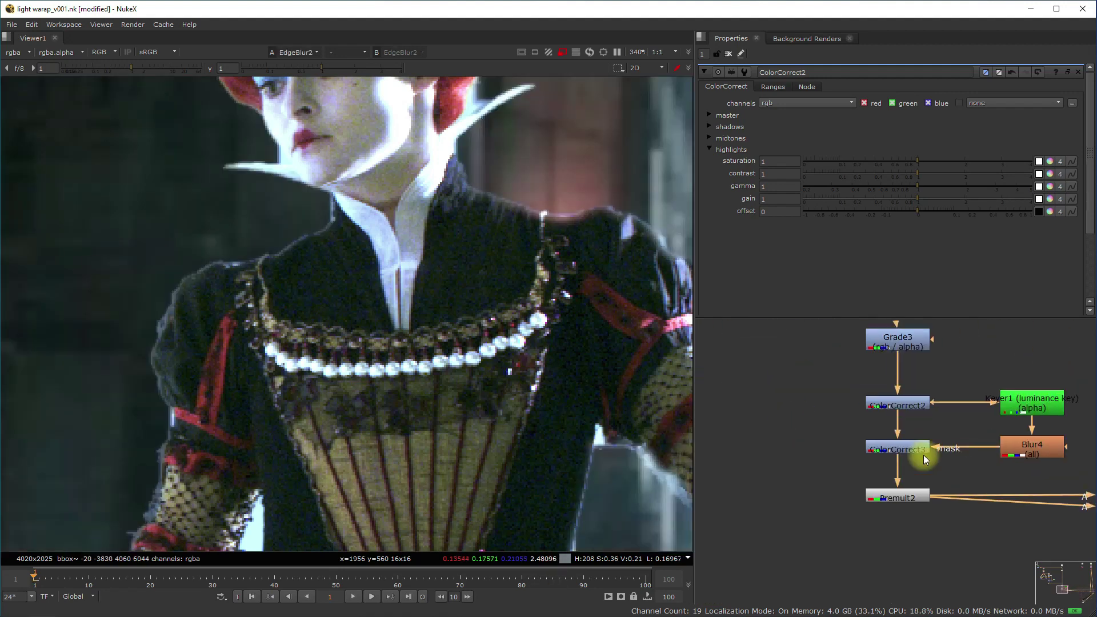
Step: Merge ColorCorrect3's separate master gain channels into a single value and set it to 0
double_click(914, 450)
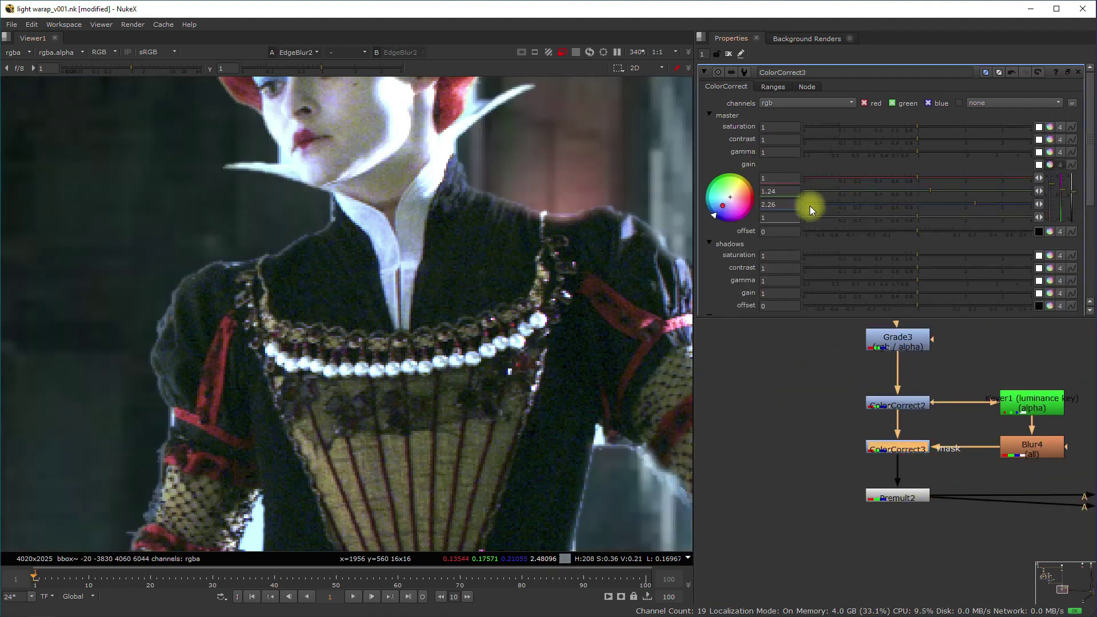
click(1059, 165)
click(1061, 166)
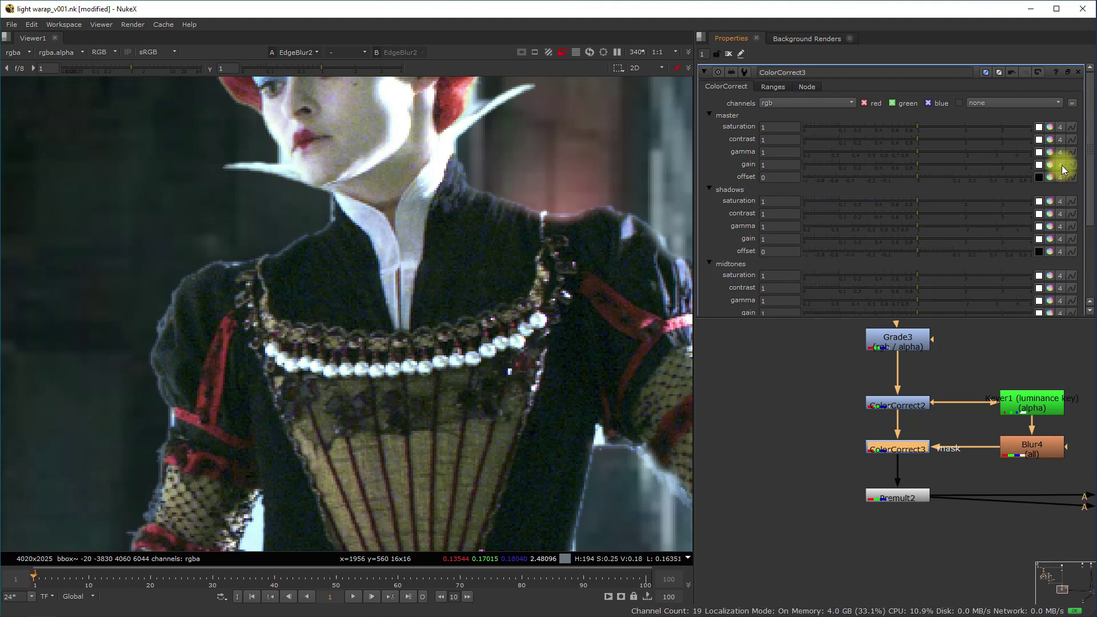
drag(917, 166, 736, 173)
scroll(422, 242, up, 5)
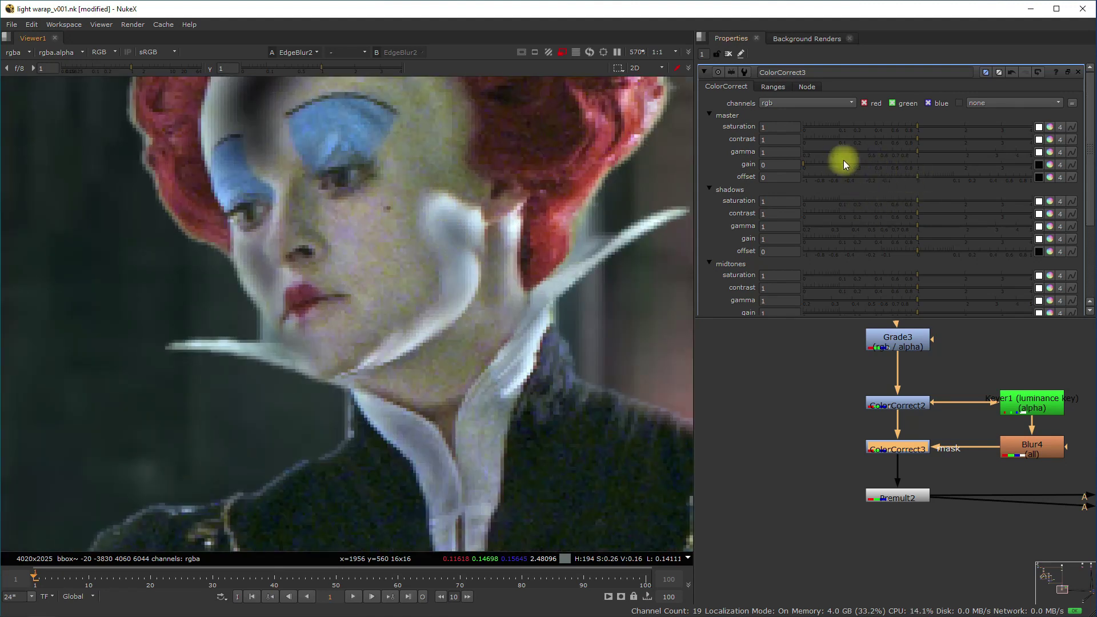
drag(843, 162, 803, 184)
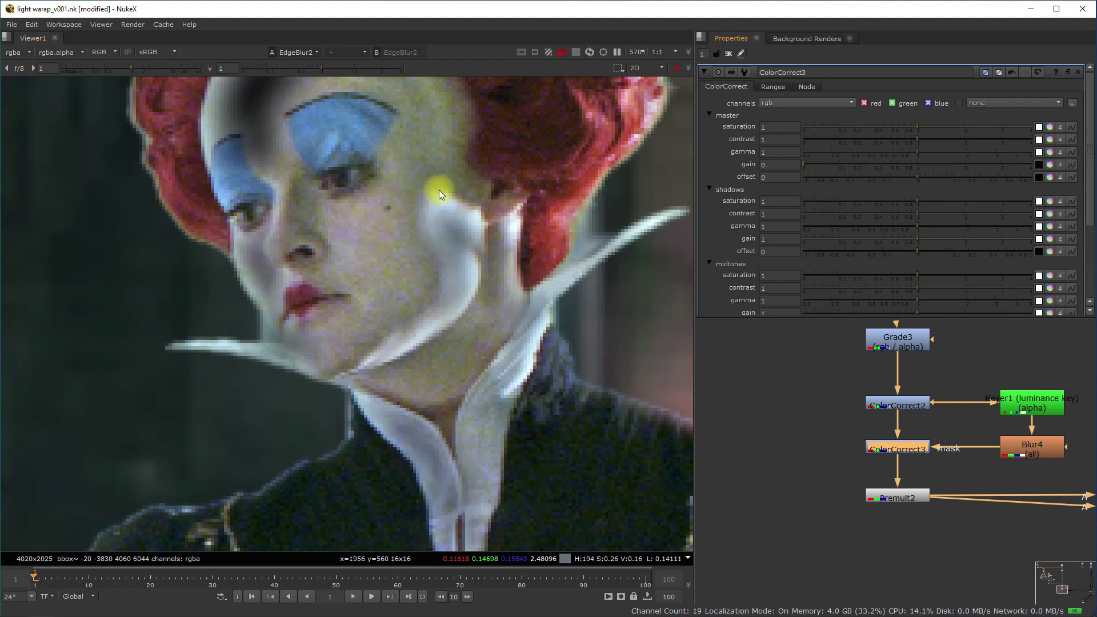
Step: Insert an Erode (fast) node between Keyer1 and Blur4 in the mask branch and set its size to 24
middle_drag(1067, 412, 885, 426)
drag(855, 406, 854, 381)
key(r)
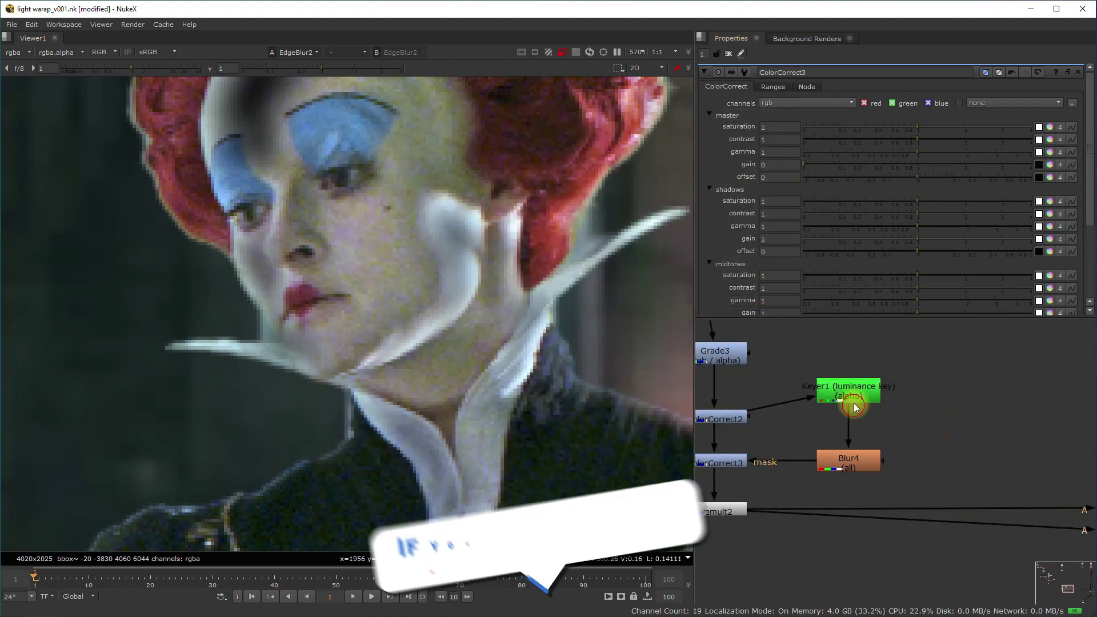
click(855, 393)
key(Tab)
text(ero)
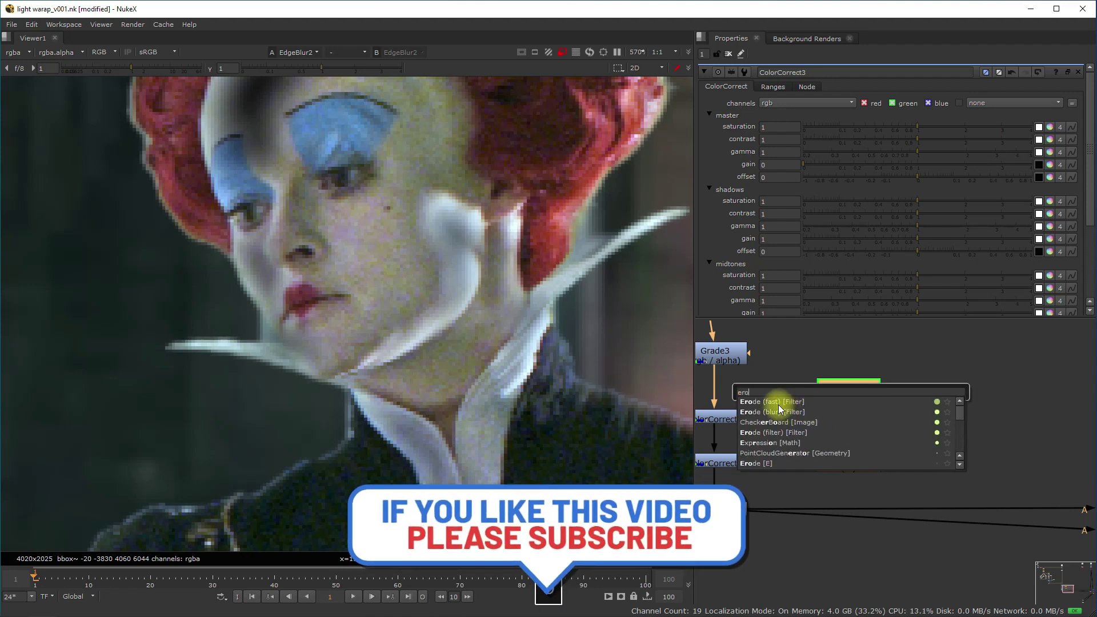
click(778, 406)
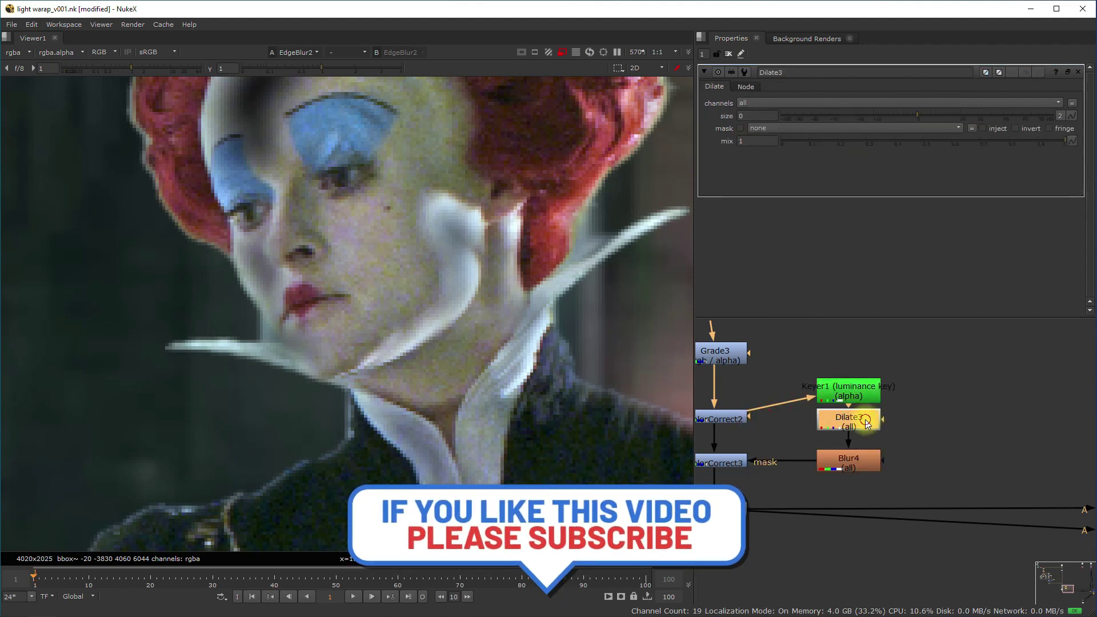
drag(918, 115, 983, 122)
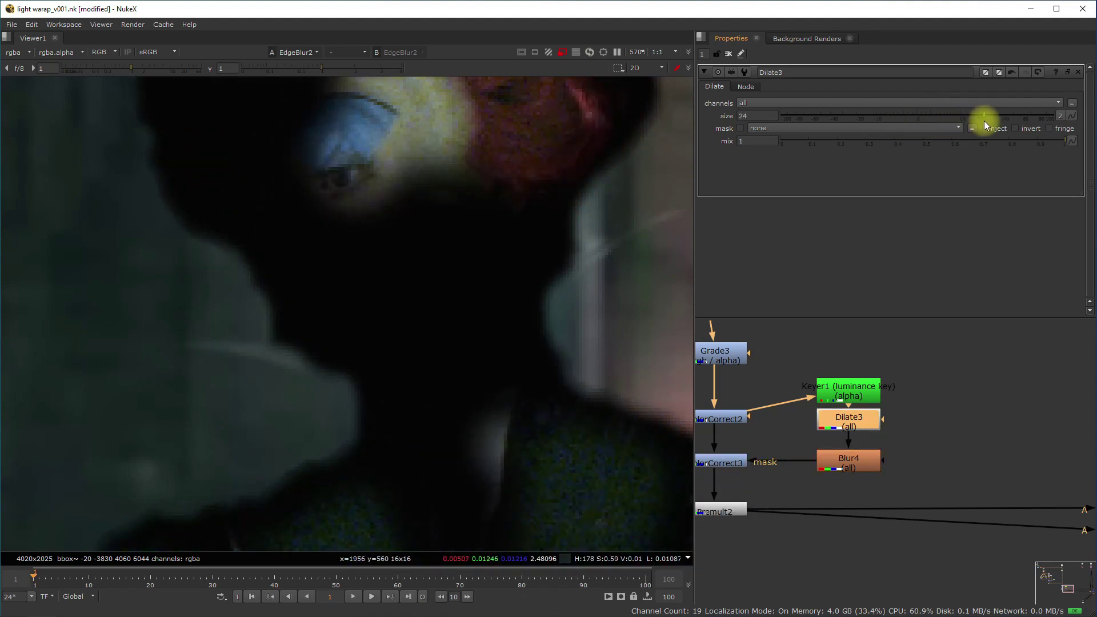
Step: Examine the spread of the dilated mask across the dress, view ColorCorrect3's output, and return the viewer to EdgeBlur2
scroll(392, 311, down, 4)
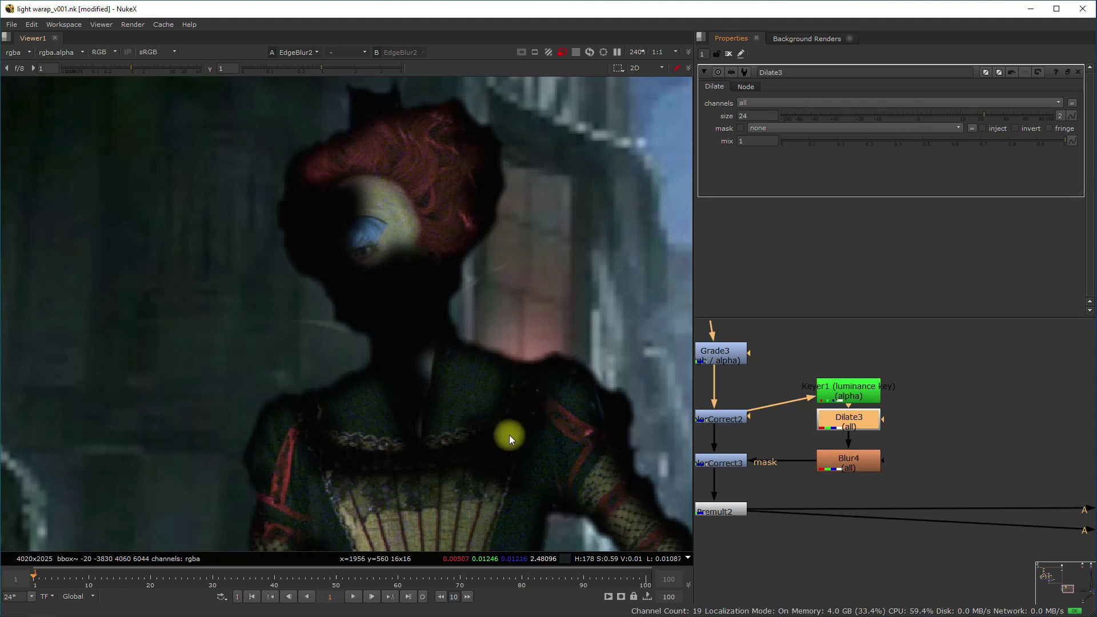
middle_drag(509, 434, 580, 287)
scroll(505, 333, down, 3)
middle_drag(541, 377, 442, 250)
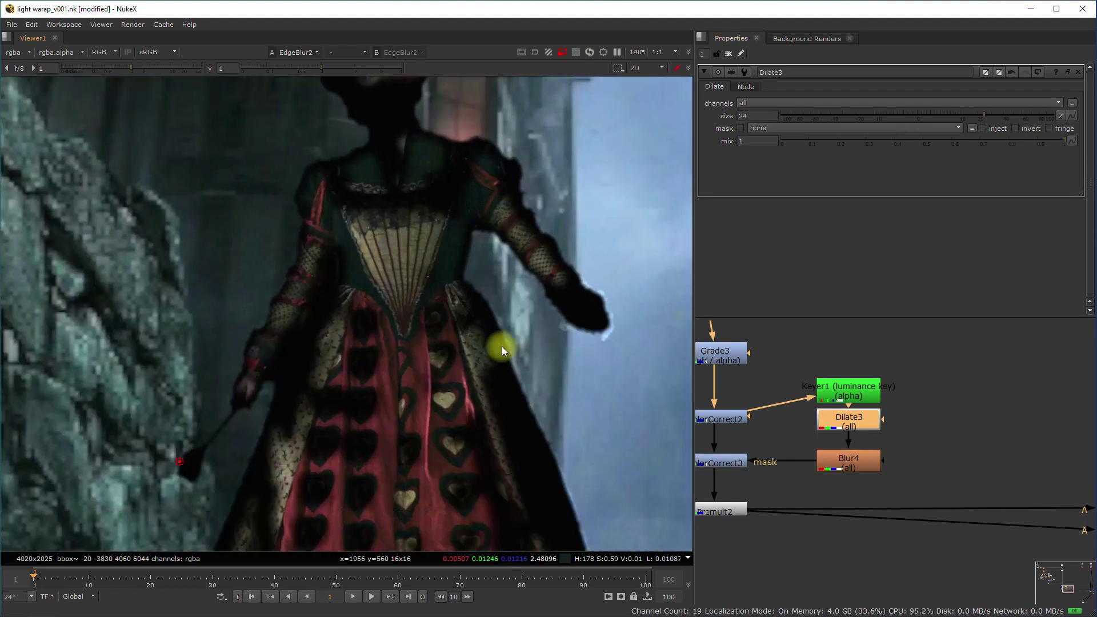
middle_drag(832, 482, 858, 452)
click(741, 434)
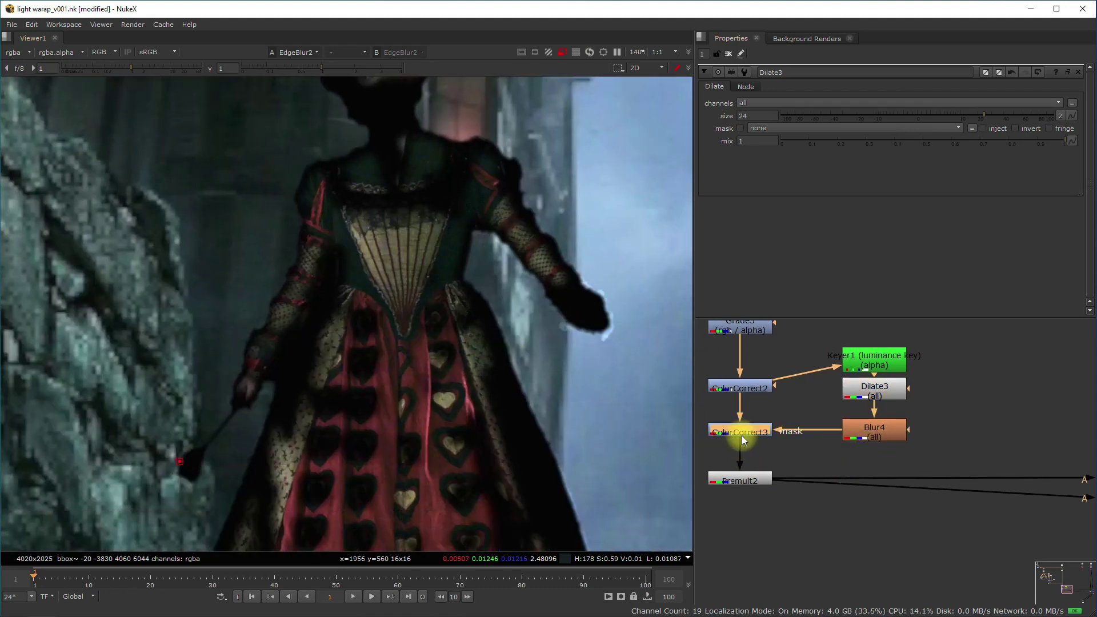
key(1)
middle_drag(920, 458, 952, 419)
click(984, 459)
key(1)
scroll(534, 310, down, 1)
Step: Reset ColorCorrect3's master gain to 1, split it into separate channels, and set green to 1.22 and blue to 1.52
scroll(846, 400, up, 3)
middle_drag(728, 372, 1080, 412)
middle_drag(1023, 433, 1089, 434)
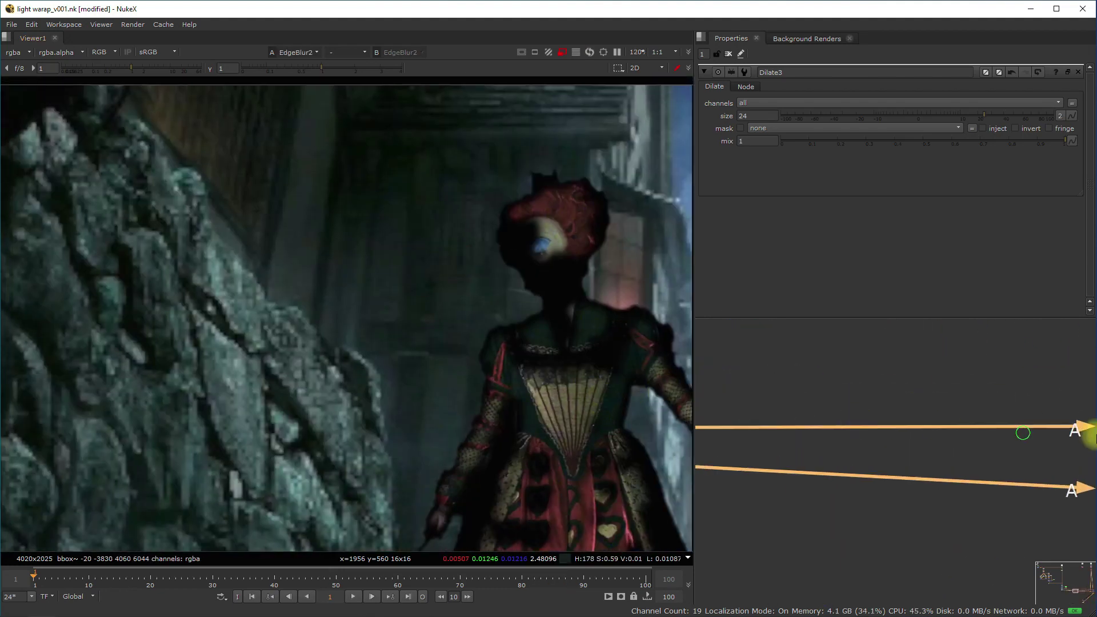
middle_drag(772, 406, 1063, 407)
scroll(914, 410, down, 5)
middle_drag(886, 415, 1047, 462)
scroll(848, 424, up, 3)
double_click(824, 411)
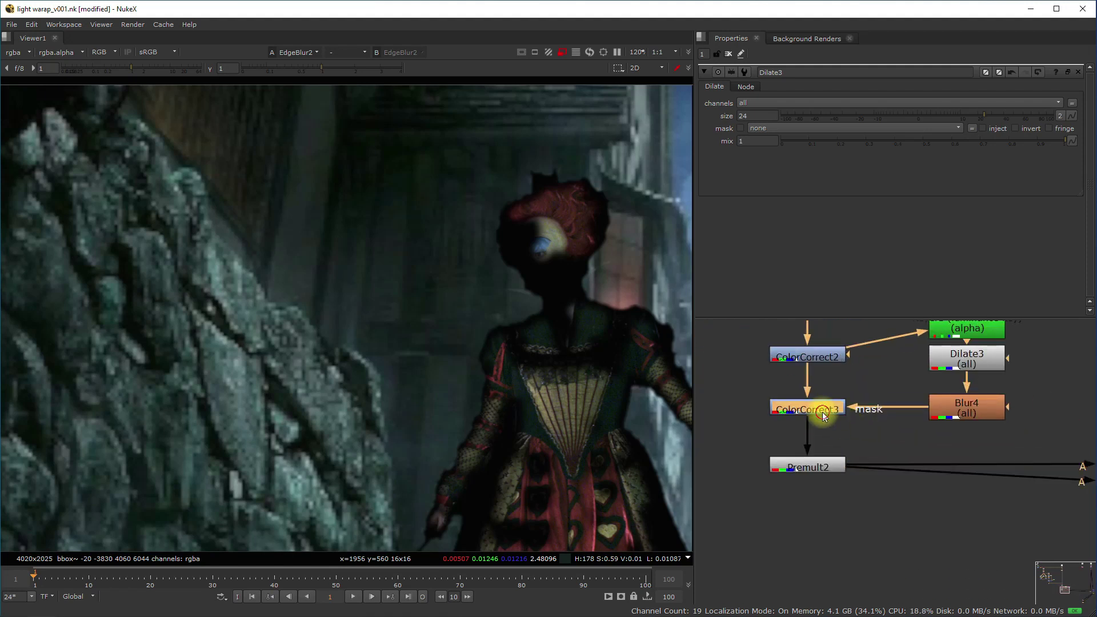
ctrl+click(896, 166)
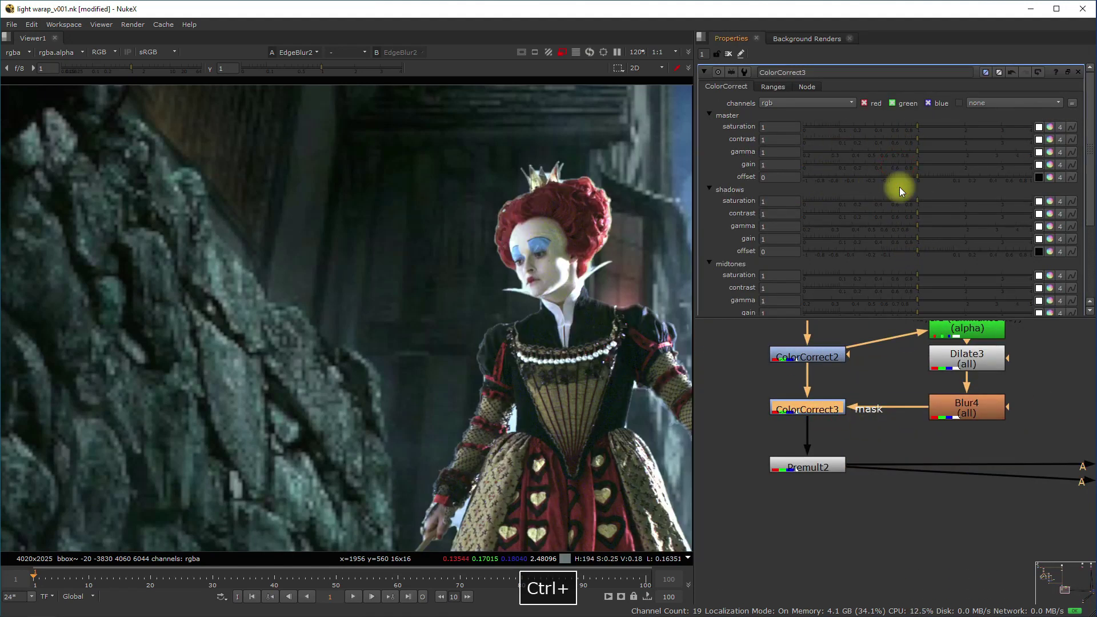
click(1050, 166)
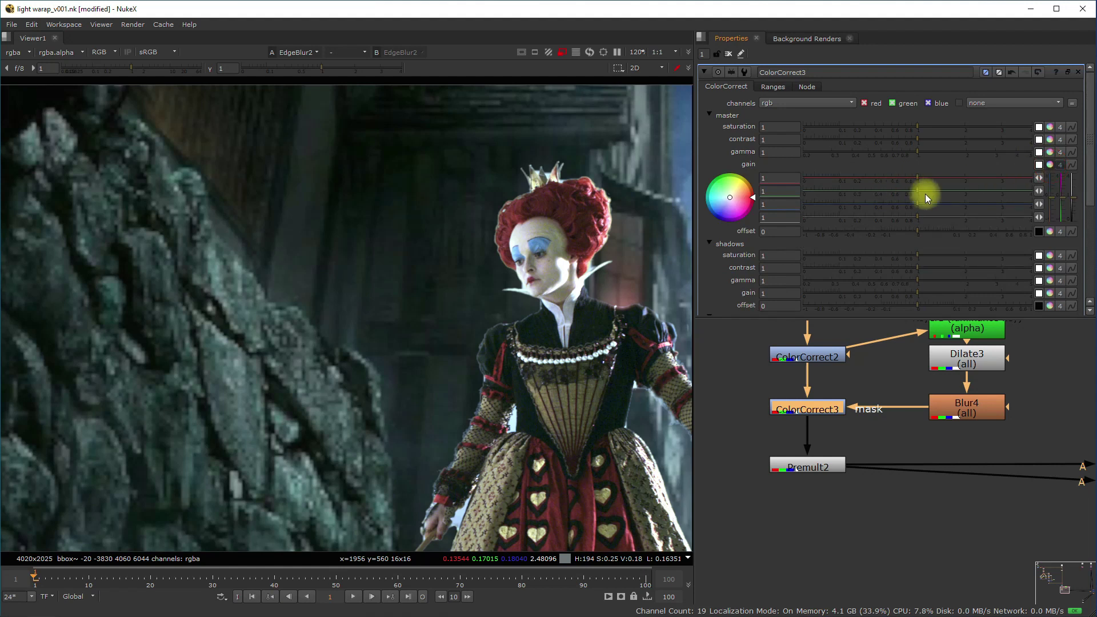
mouse_move(917, 204)
mouse_down()
mouse_move(944, 204)
mouse_move(929, 196)
mouse_up()
scroll(531, 266, down, 3)
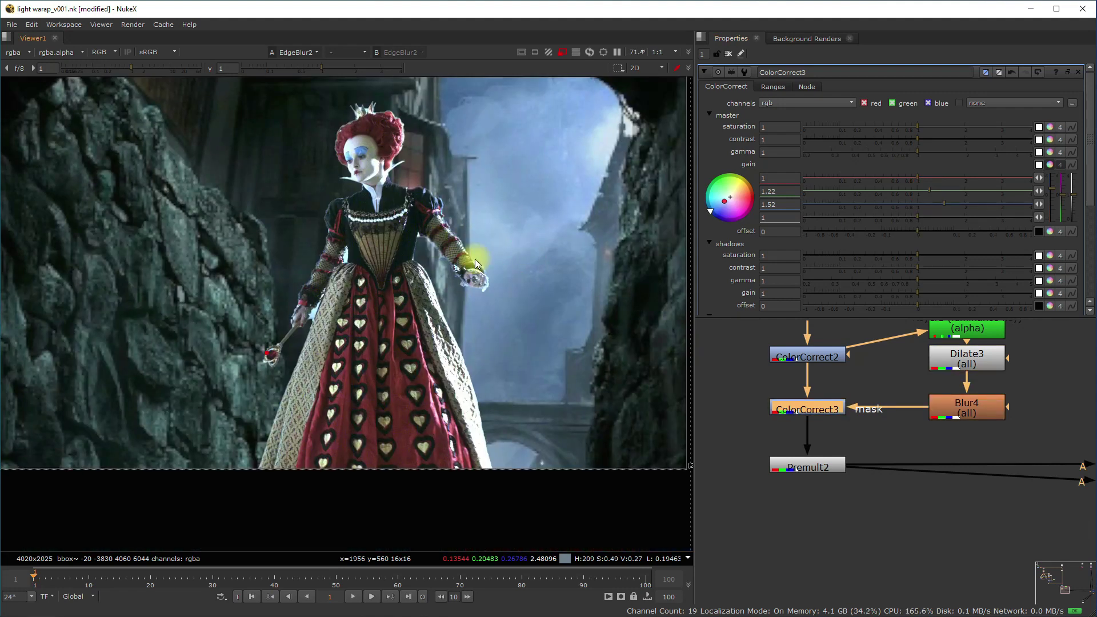
Step: Toggle ColorCorrect3 off and on to compare its tint on the face, collar and pearl necklace
key(d)
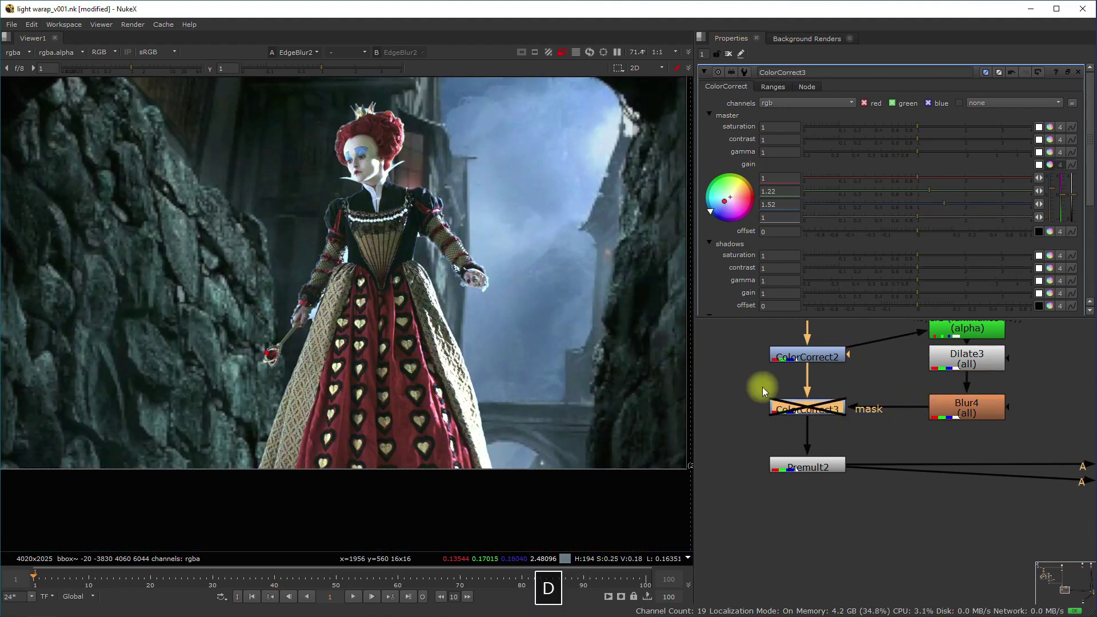
scroll(429, 213, up, 4)
middle_drag(415, 150, 496, 289)
scroll(495, 289, up, 1)
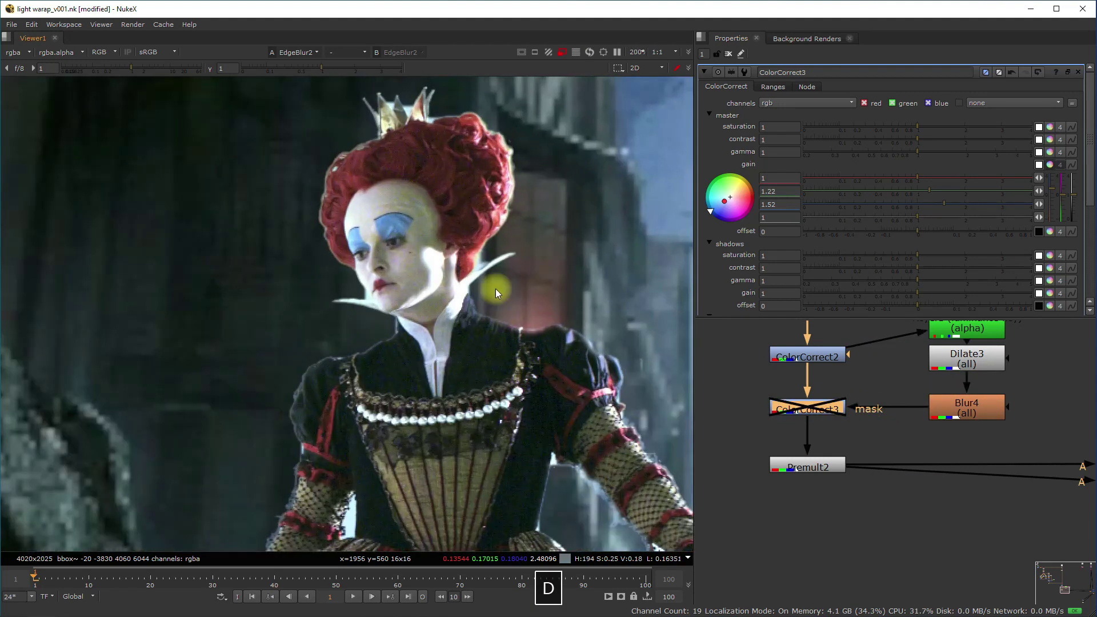
key(d)
key(d)
scroll(467, 402, up, 3)
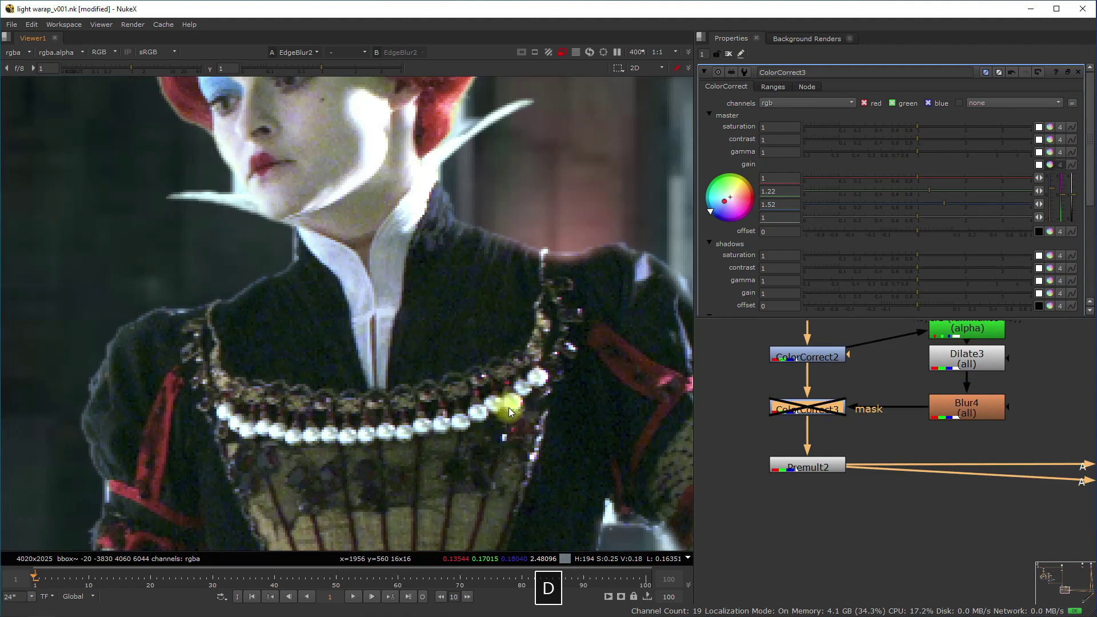
key(d)
key(d)
key(d)
key(d)
key(d)
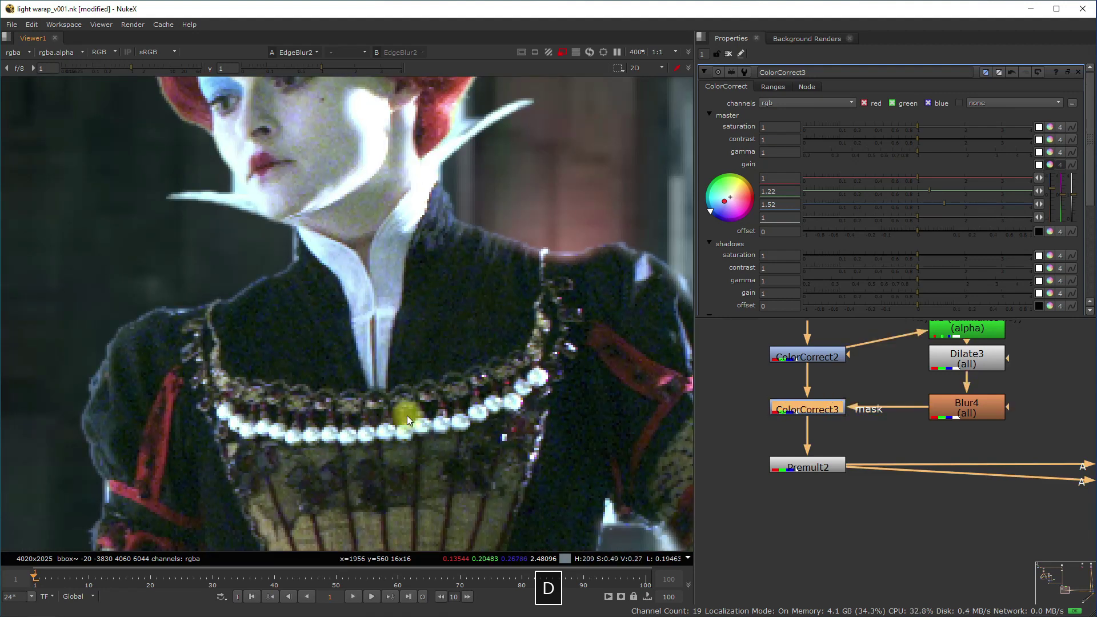
scroll(457, 398, down, 3)
Step: Inspect the alpha channel of Blur4's mask, and switch the viewer back to EdgeBlur2 in full colour
click(962, 415)
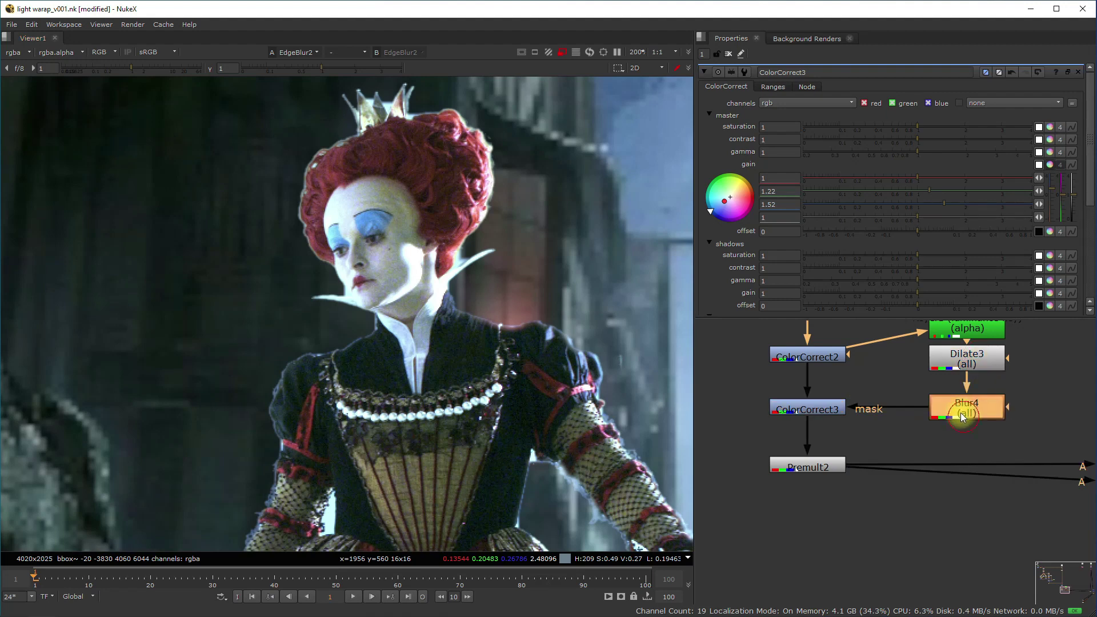
key(1)
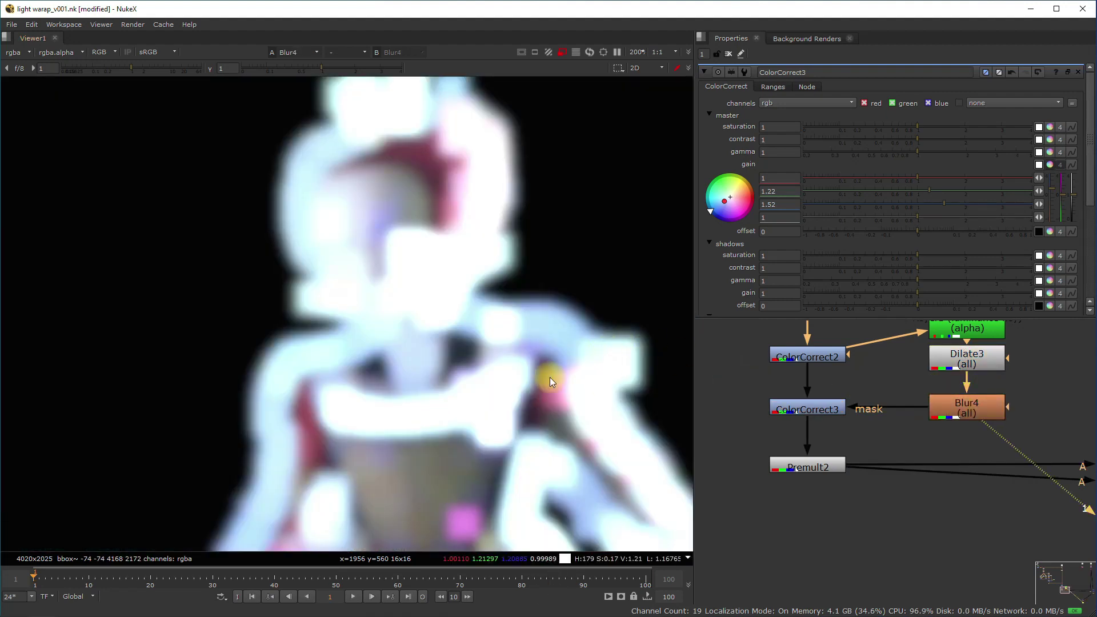
key(a)
scroll(470, 370, down, 2)
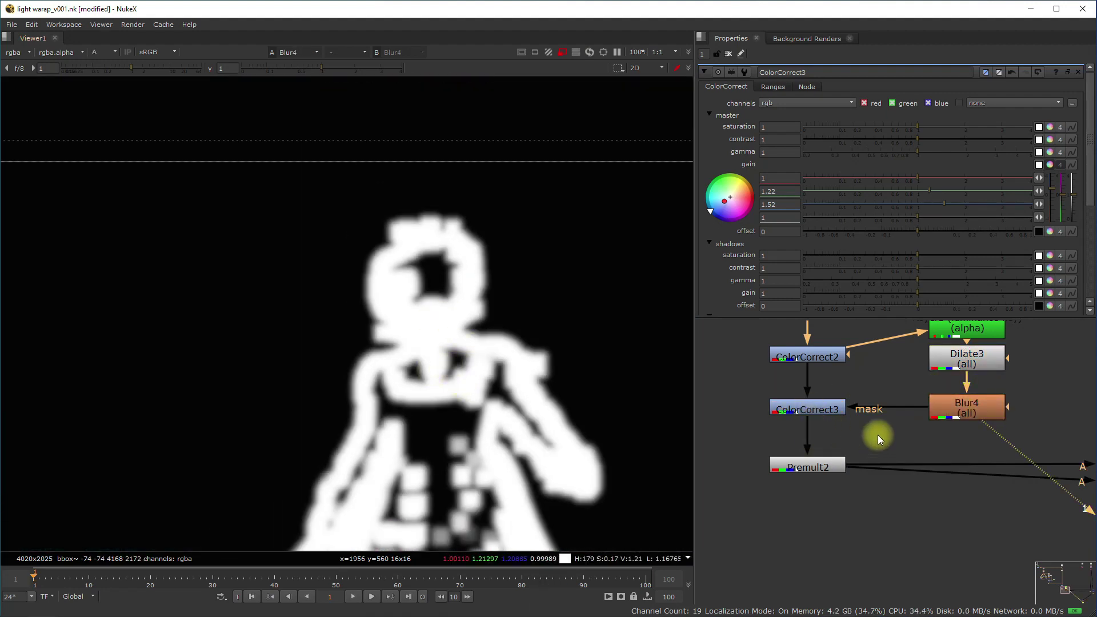
scroll(914, 442, down, 2)
middle_drag(960, 447, 698, 393)
middle_drag(1028, 438, 640, 416)
click(855, 444)
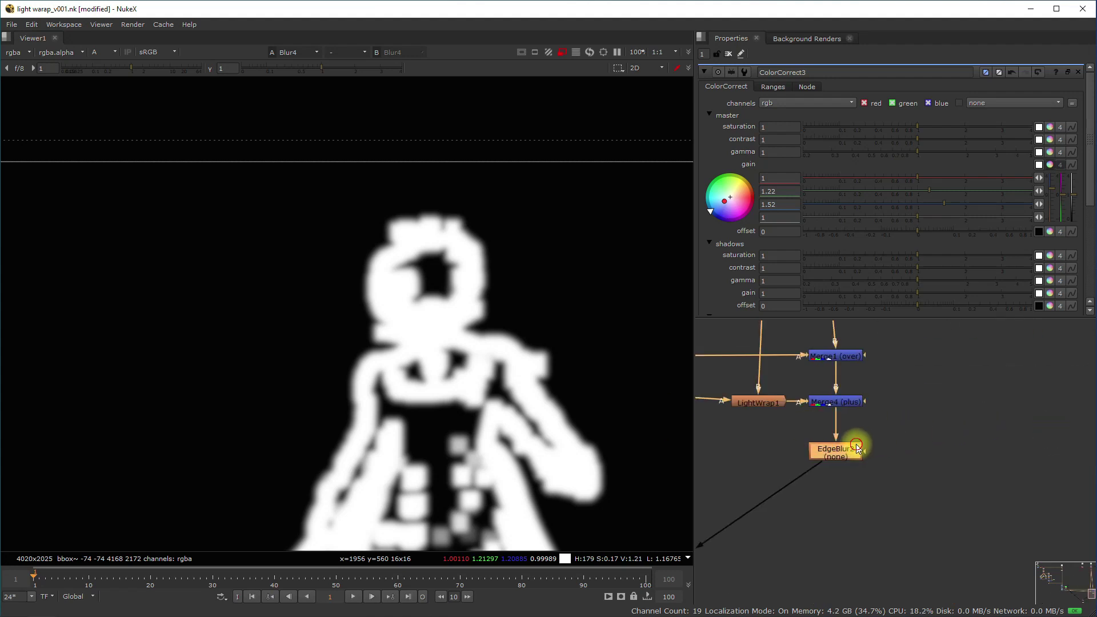
key(1)
middle_drag(824, 428, 718, 454)
click(864, 396)
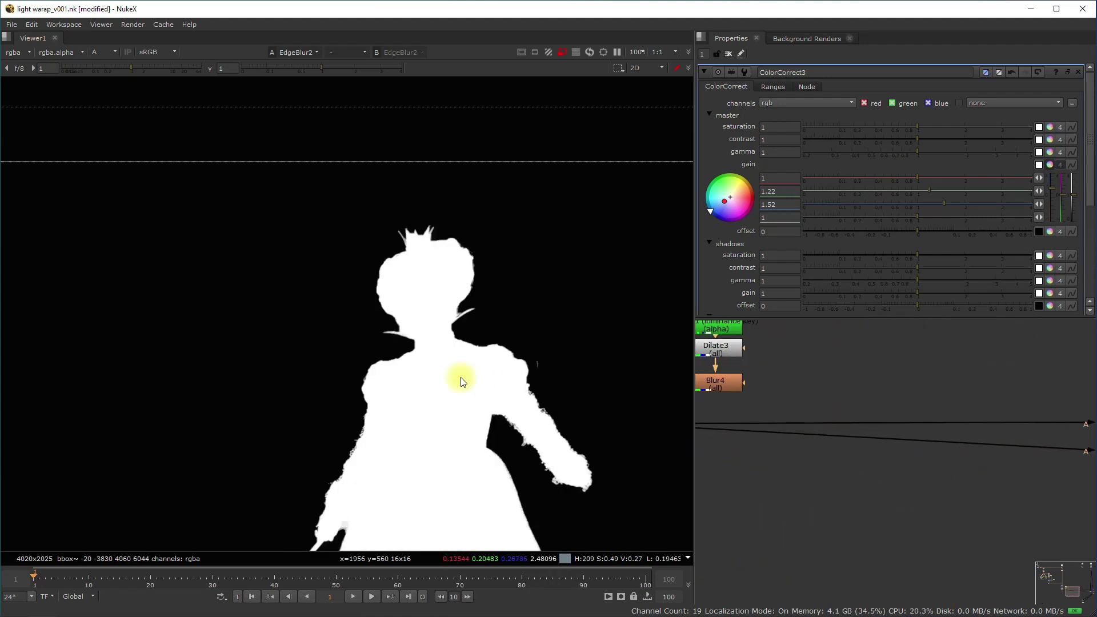
key(a)
Step: Compare the upper body with ColorCorrect3 repeatedly disabled and enabled to judge the dilated mask's effect
middle_drag(780, 399, 950, 403)
scroll(794, 400, up, 3)
click(779, 381)
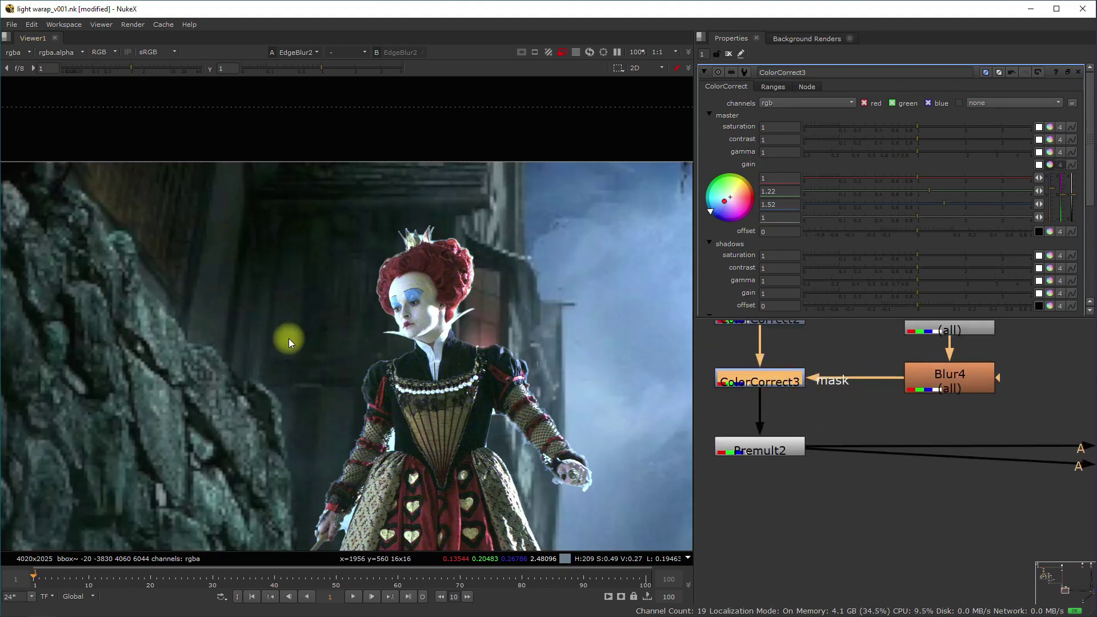
scroll(400, 366, up, 4)
key(d)
key(d)
key(d)
key(d)
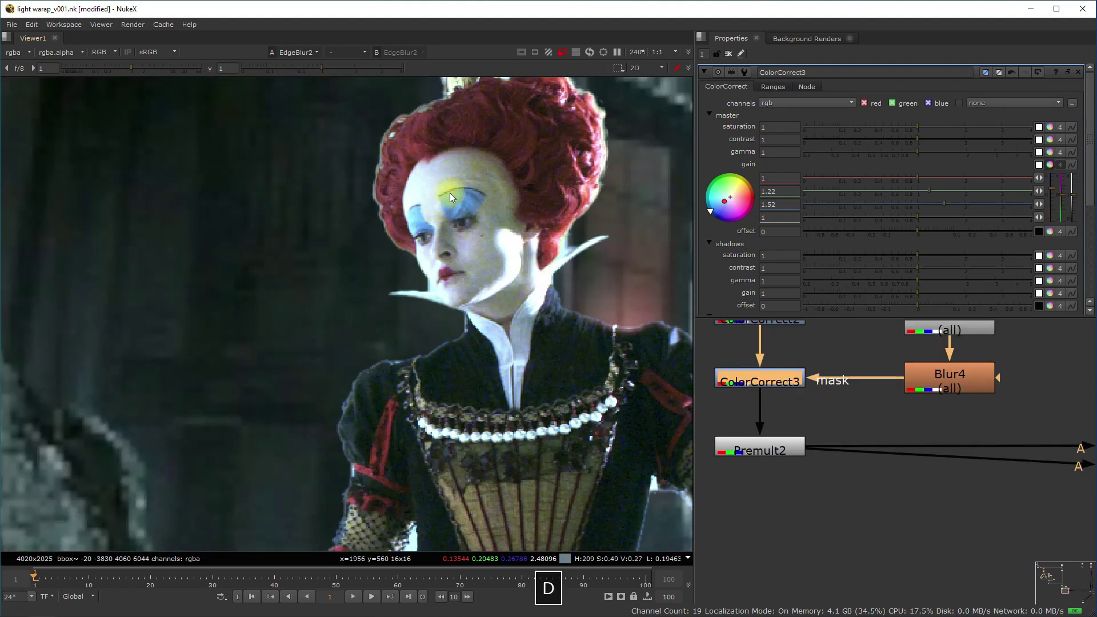
key(d)
key(d)
key(d)
key(d)
Step: Lower Dilate3's size to 0 to check the whole figure, and raise it to 1.4
middle_drag(931, 372, 922, 460)
double_click(927, 411)
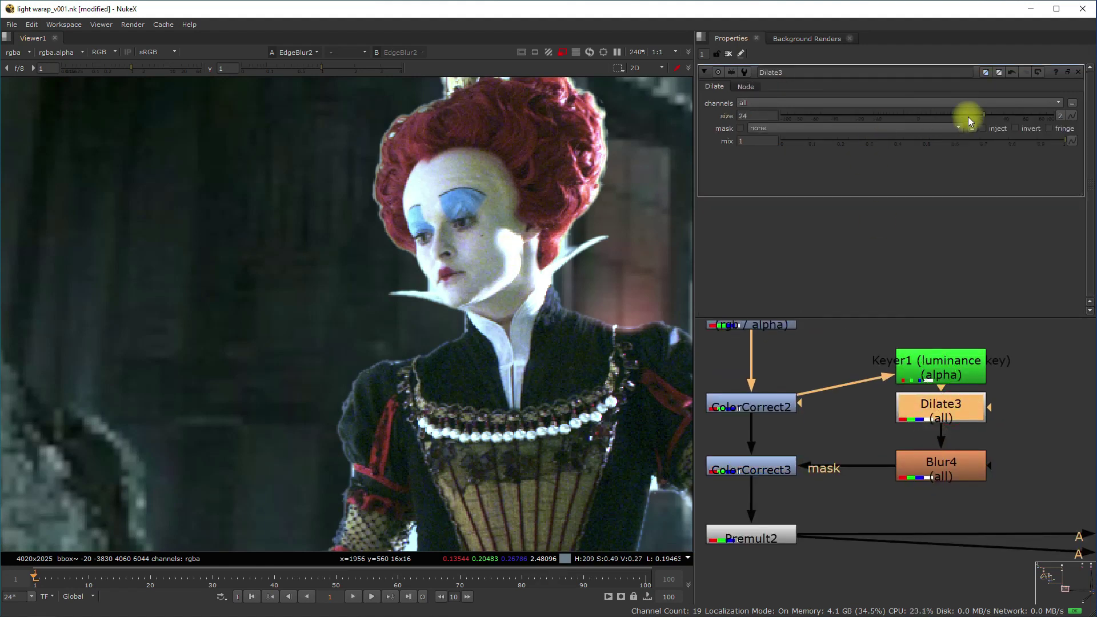
drag(979, 115, 911, 123)
scroll(528, 297, down, 10)
middle_drag(528, 297, 483, 325)
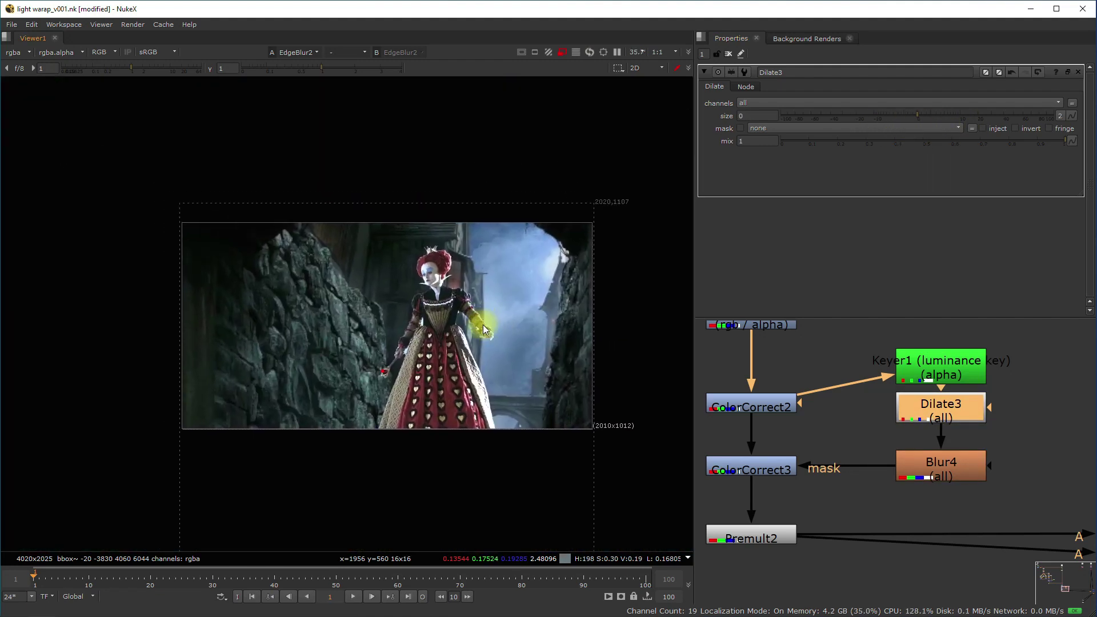
scroll(482, 325, up, 3)
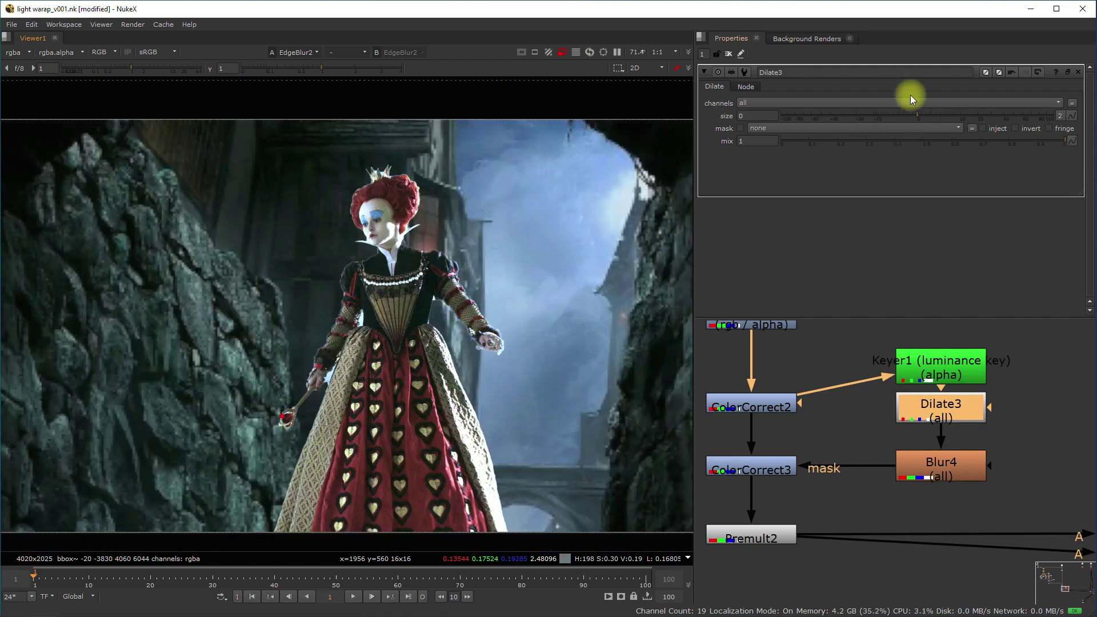
drag(918, 115, 924, 118)
scroll(475, 401, down, 1)
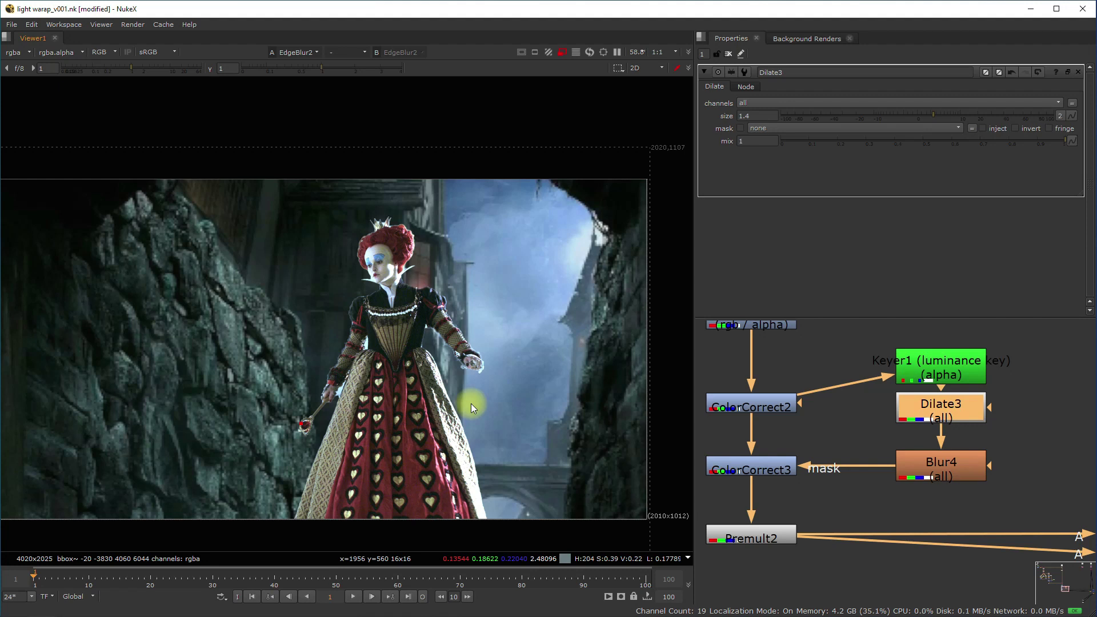
Step: Move ColorCorrect2 higher in the node graph, and place Reformat2 directly beneath EdgeBlur2, connected to its output
drag(772, 408, 773, 378)
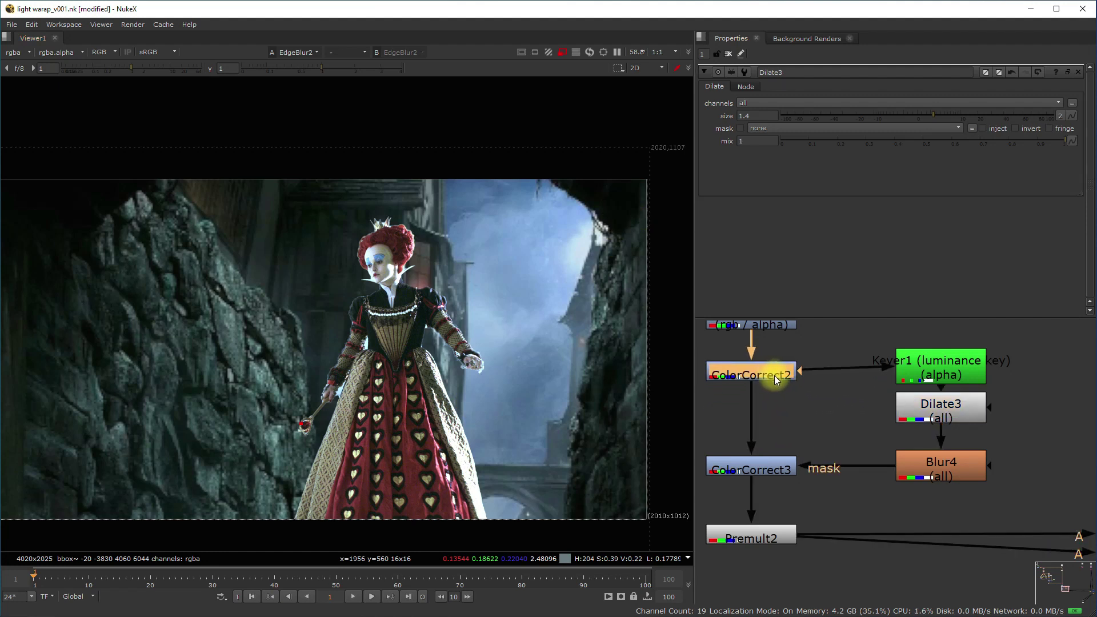
scroll(806, 531, down, 5)
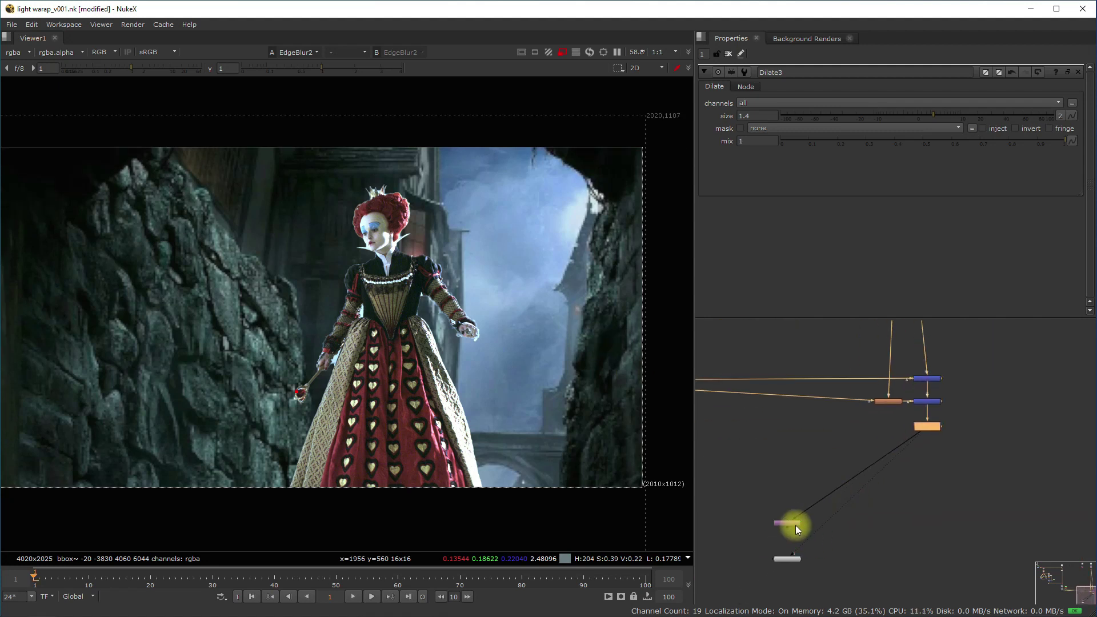
scroll(954, 437, up, 3)
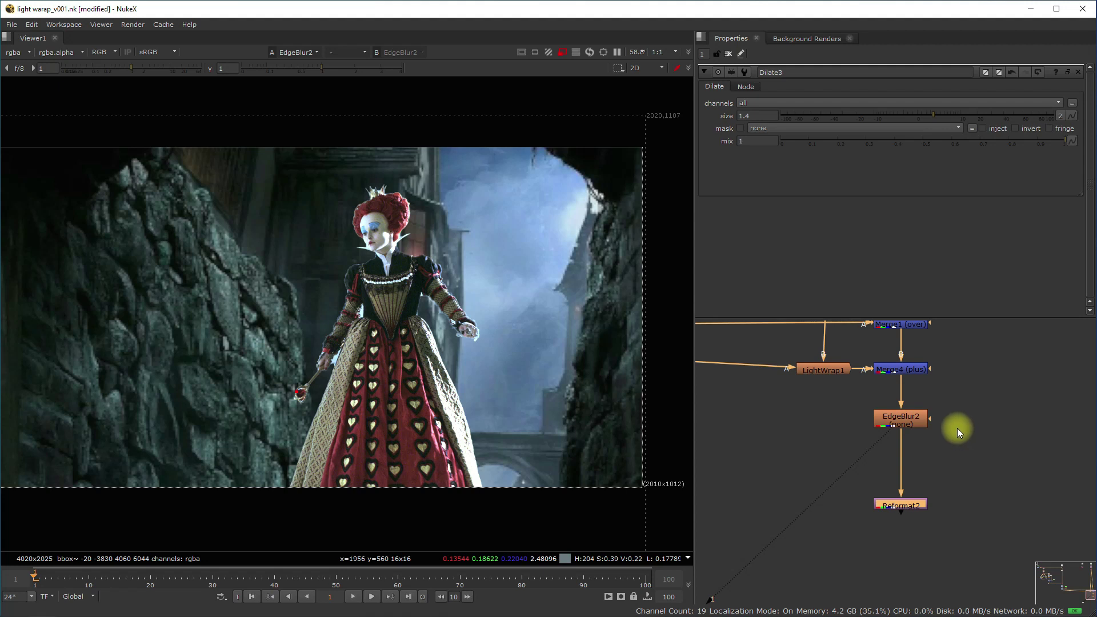
Step: Add a Defocus node after Shuffle2 in the background branch and set its defocus to 38
middle_drag(950, 357, 964, 594)
scroll(927, 448, down, 3)
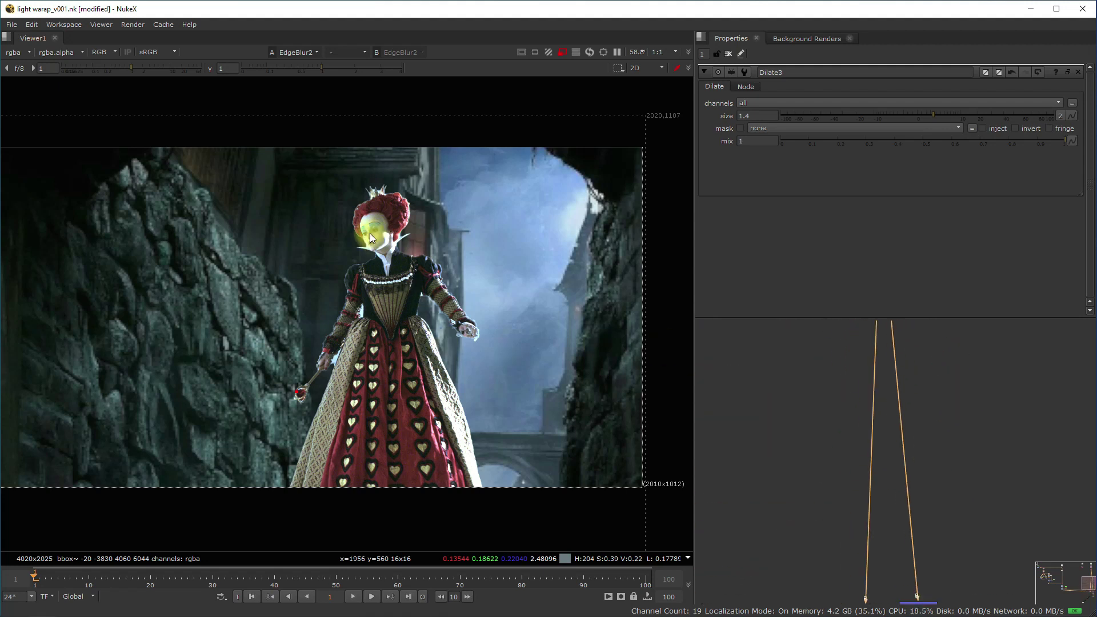
ctrl+shift+drag(369, 233, 399, 410)
drag(404, 481, 404, 485)
scroll(1002, 416, down, 3)
middle_drag(960, 387, 957, 550)
scroll(930, 439, up, 6)
click(920, 454)
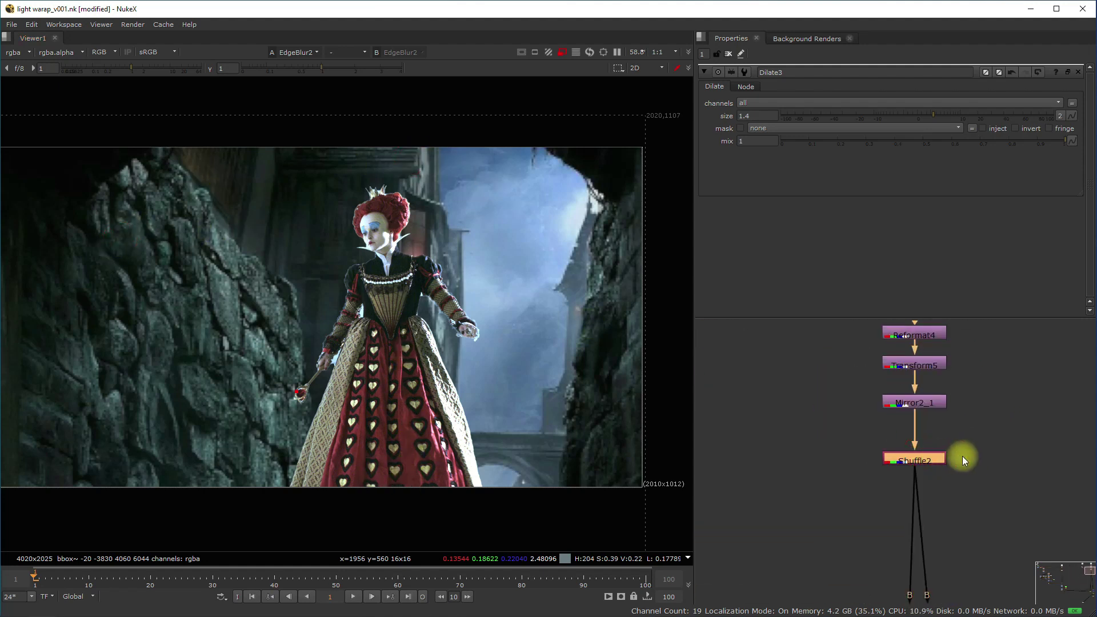
key(Tab)
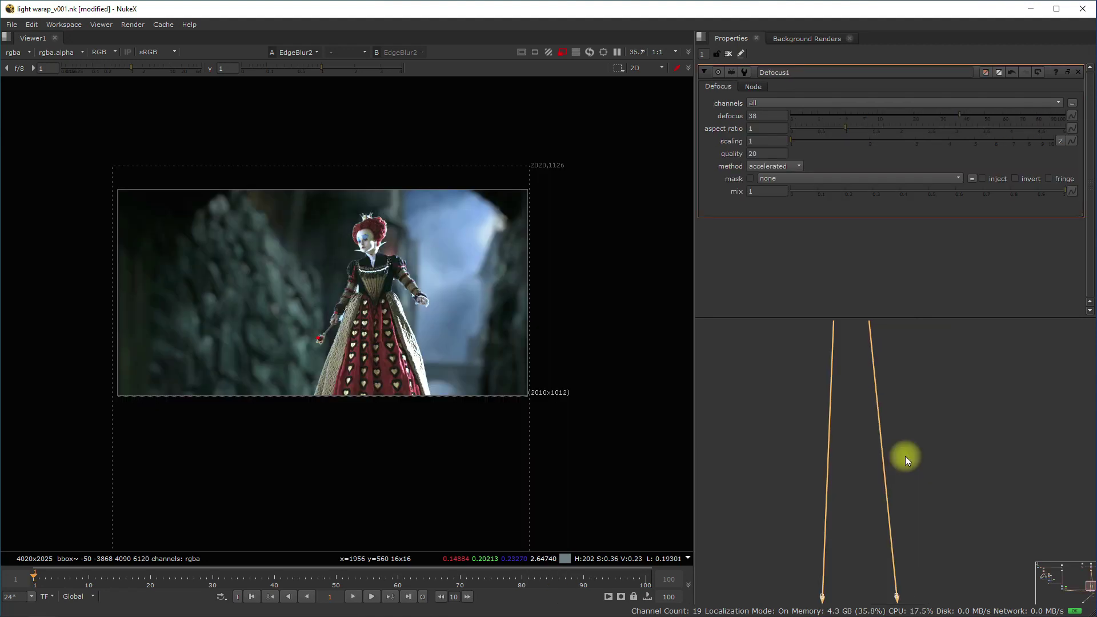
Step: View the final composite through Reformat2 and disable the background's Defocus1 node
middle_drag(896, 518, 899, 228)
middle_drag(904, 531, 894, 484)
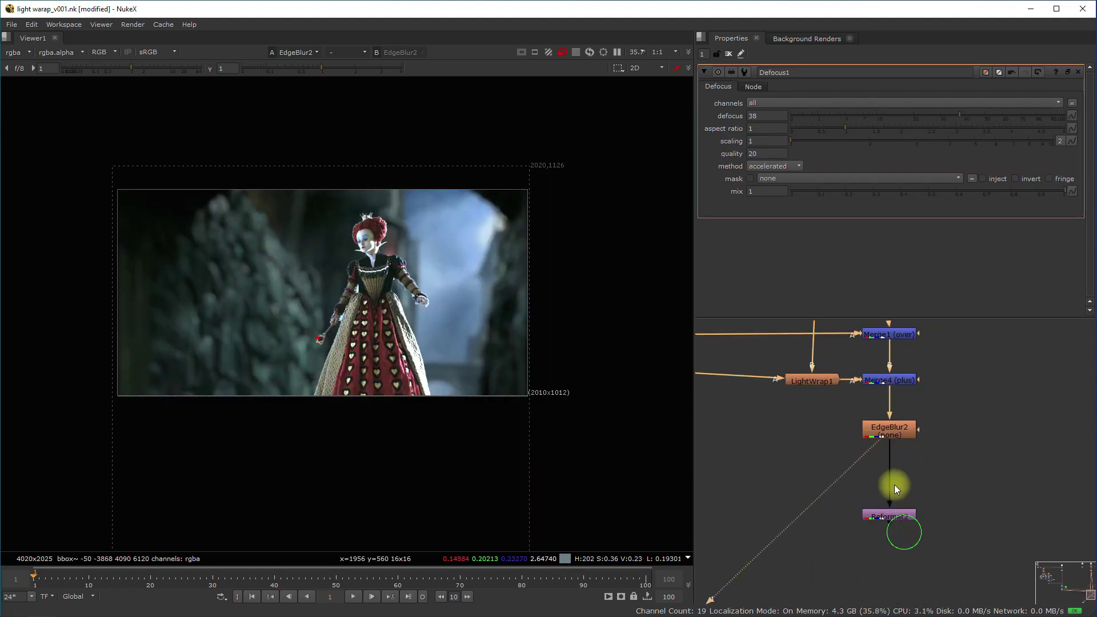
click(897, 514)
key(1)
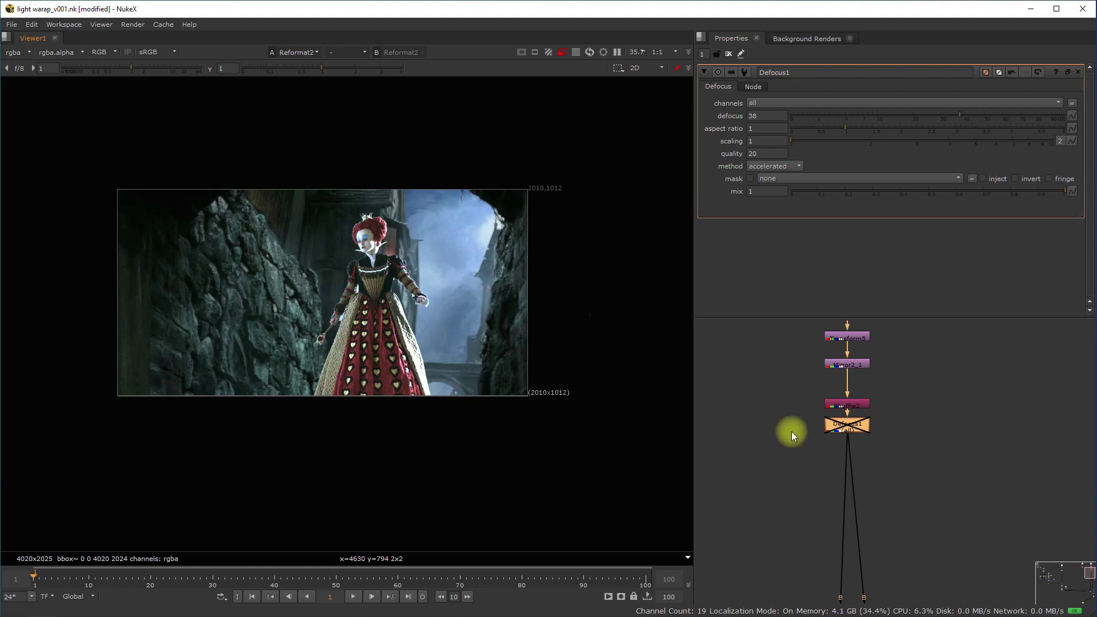
Step: Add a Transform node at the end of the character branch, before it feeds the merge and the light wrap
middle_drag(773, 439, 914, 390)
scroll(913, 392, down, 2)
mouse_move(800, 475)
middle_down()
mouse_move(897, 399)
mouse_move(931, 354)
middle_up()
middle_drag(852, 426, 947, 300)
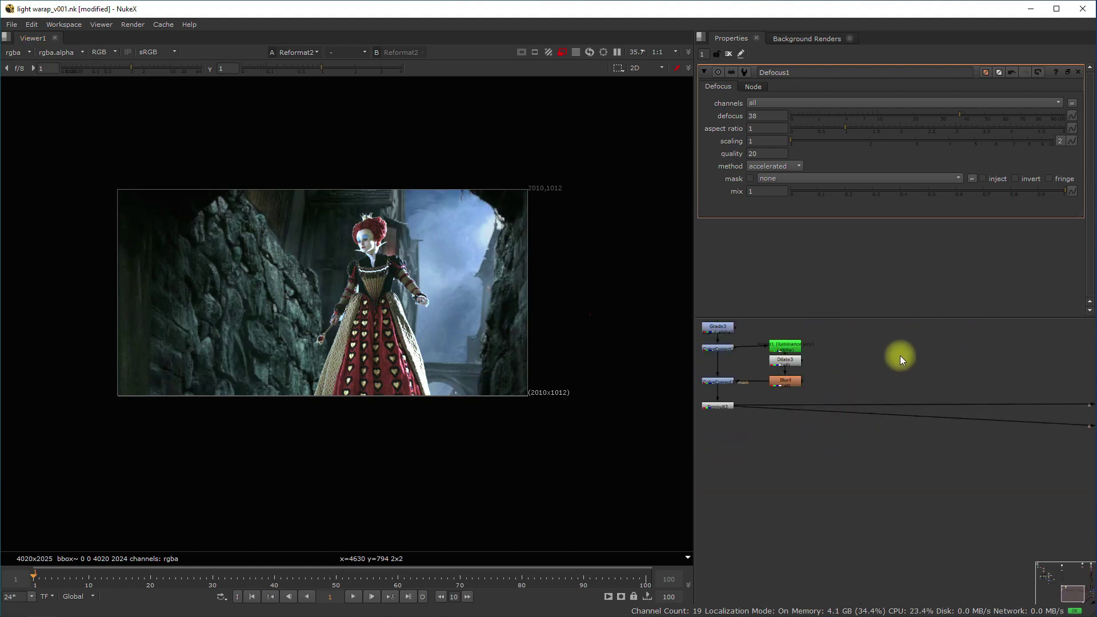
click(900, 356)
drag(273, 199, 468, 431)
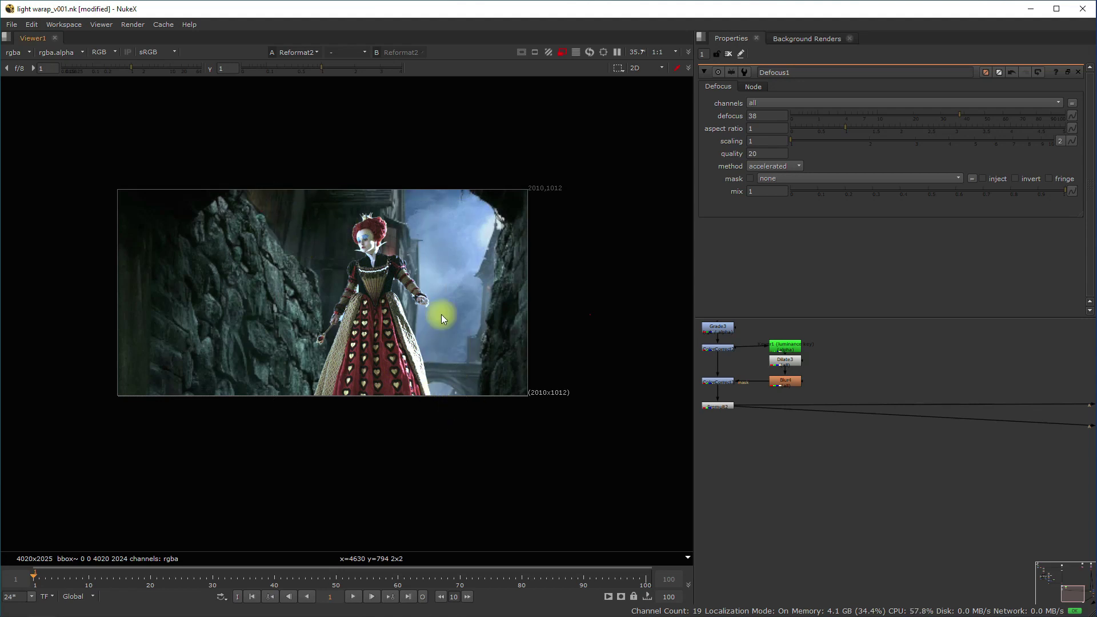
drag(452, 241, 451, 399)
middle_drag(703, 382, 710, 355)
key(t)
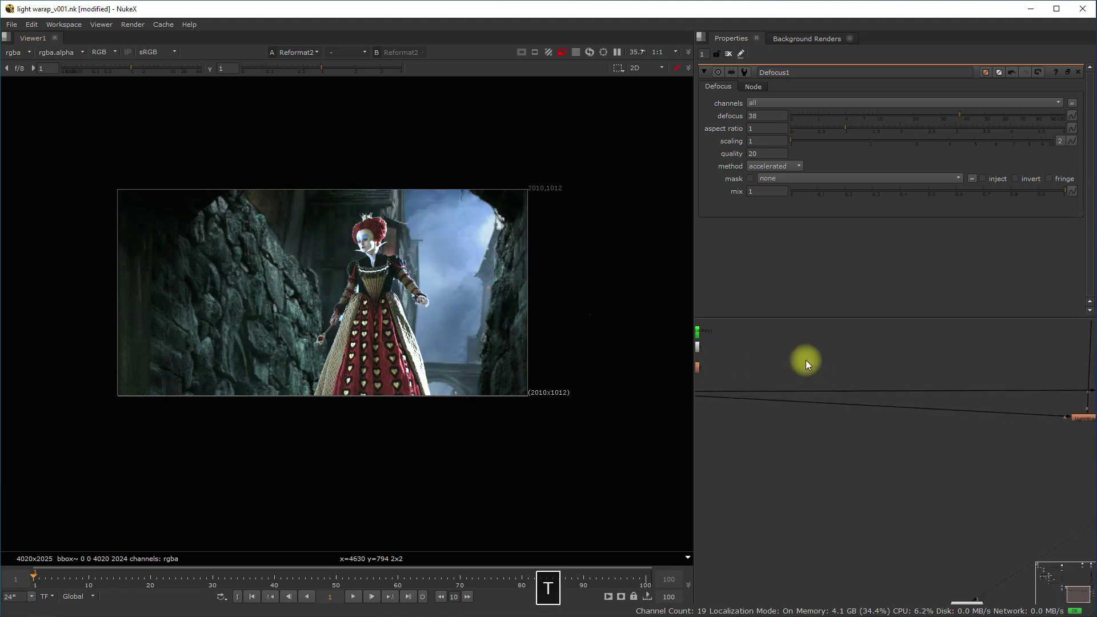
drag(799, 371, 716, 402)
key(ctrl+z)
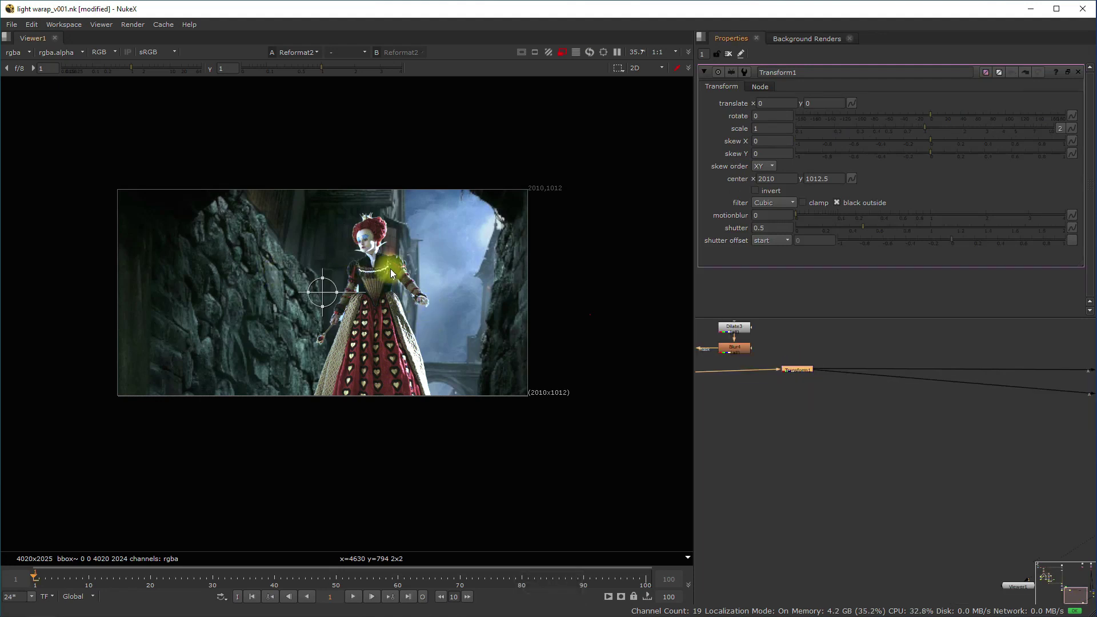
Step: Scale up the character with Transform1 and re-enable the background's defocus
drag(798, 368, 793, 372)
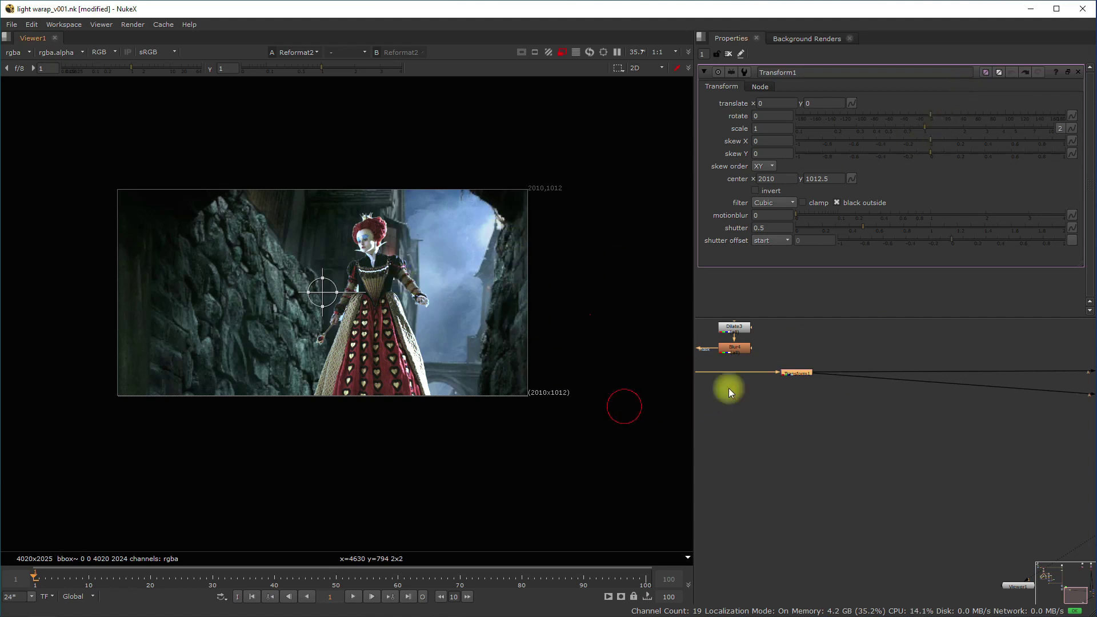
scroll(788, 384, down, 3)
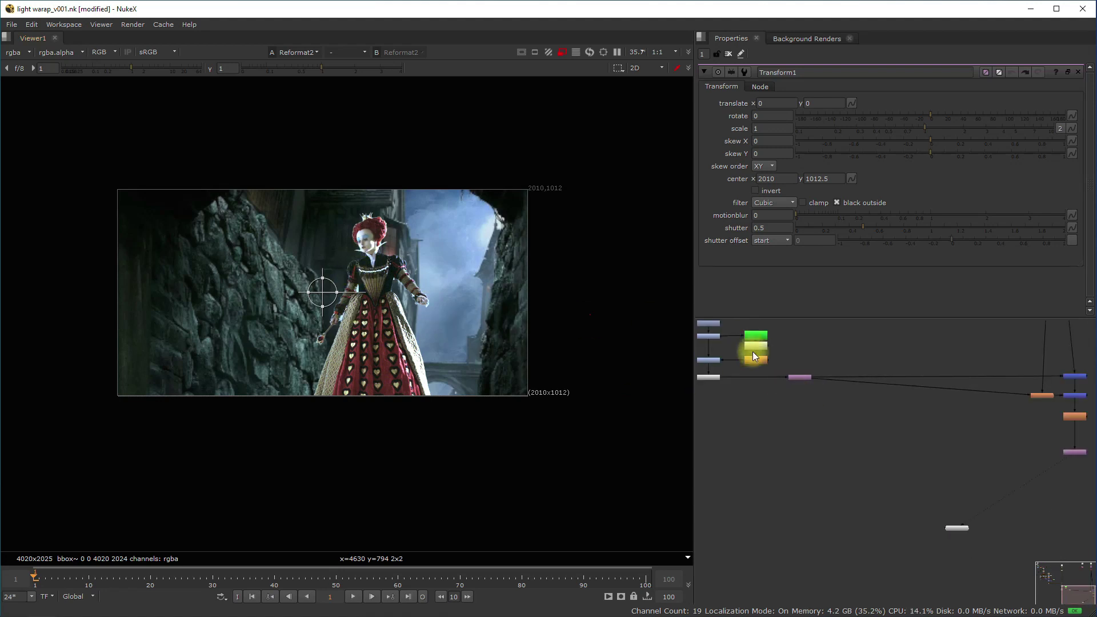
drag(932, 133, 944, 133)
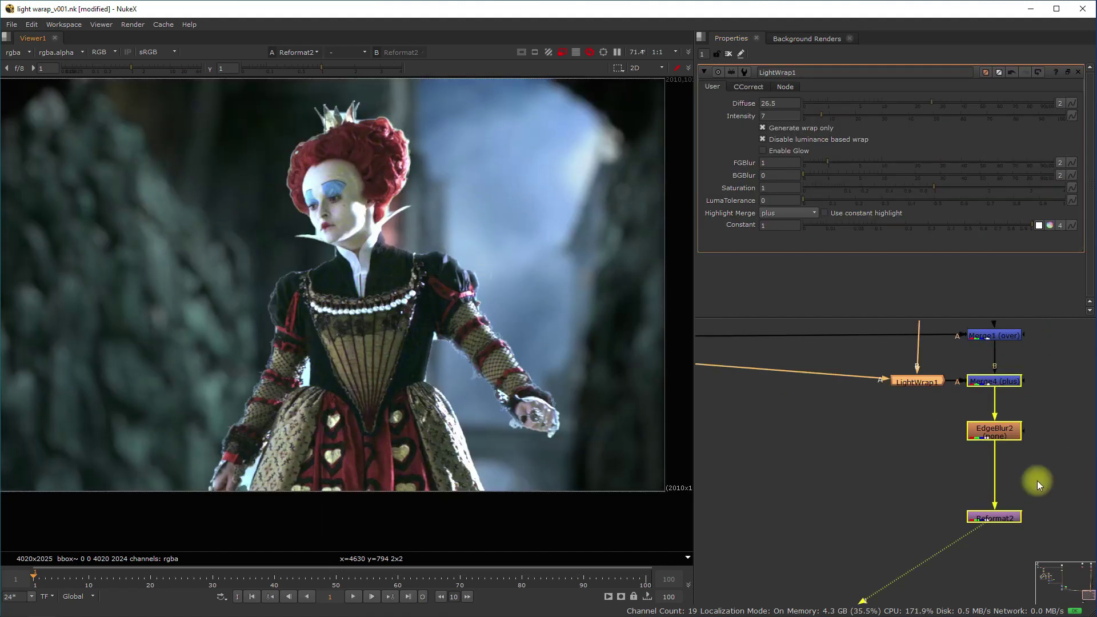
Step: Turn EdgeBlur2 off and back on to compare the bright edge of the costume close up
double_click(996, 433)
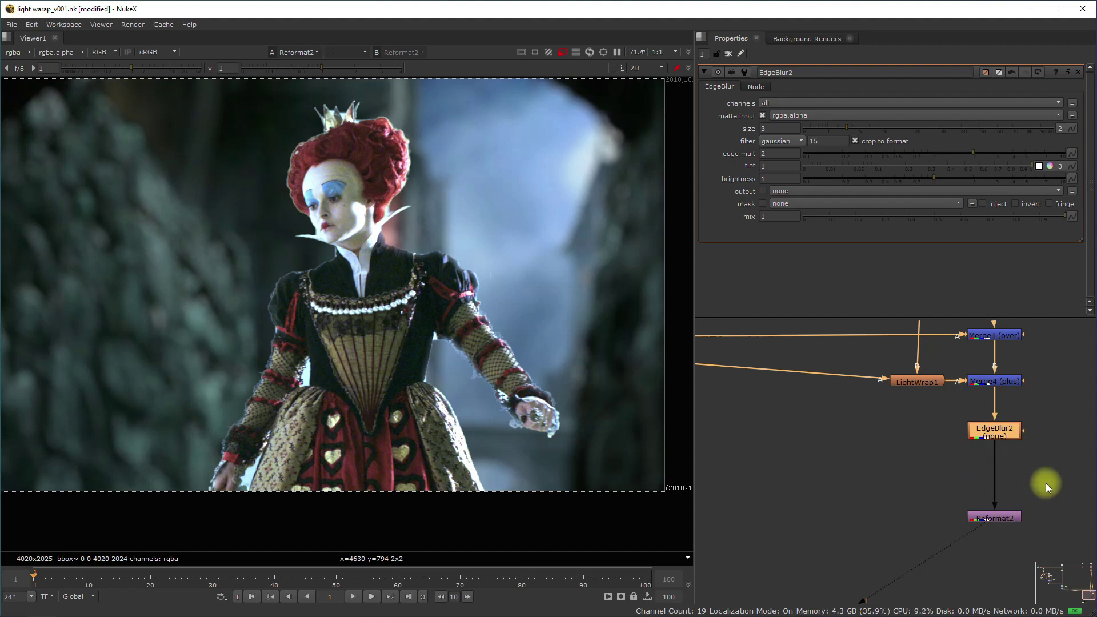
key(d)
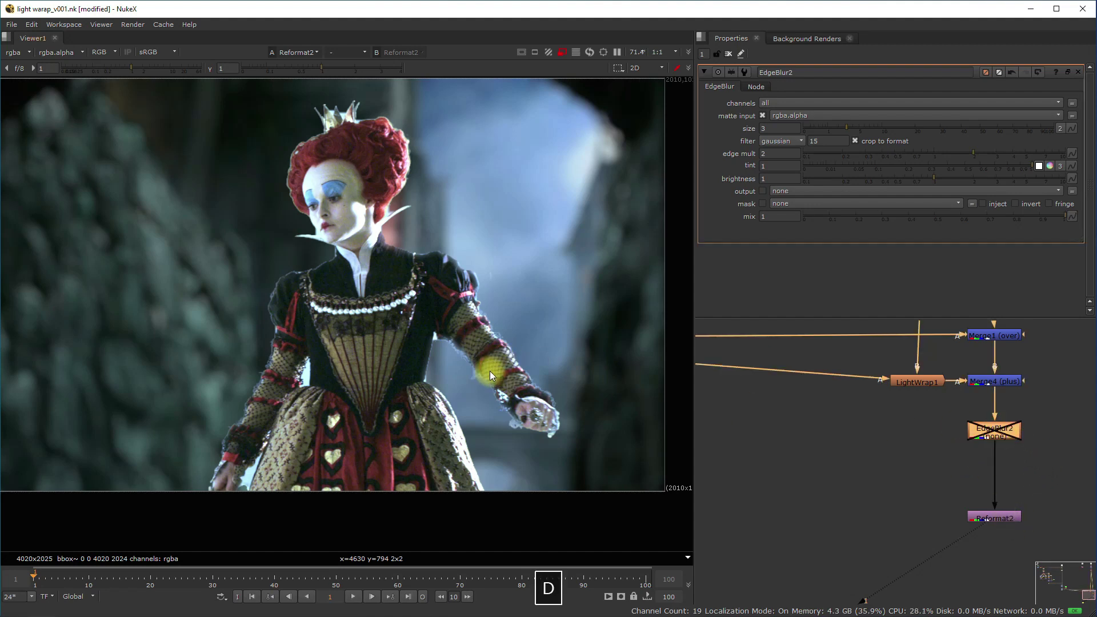
scroll(489, 373, up, 10)
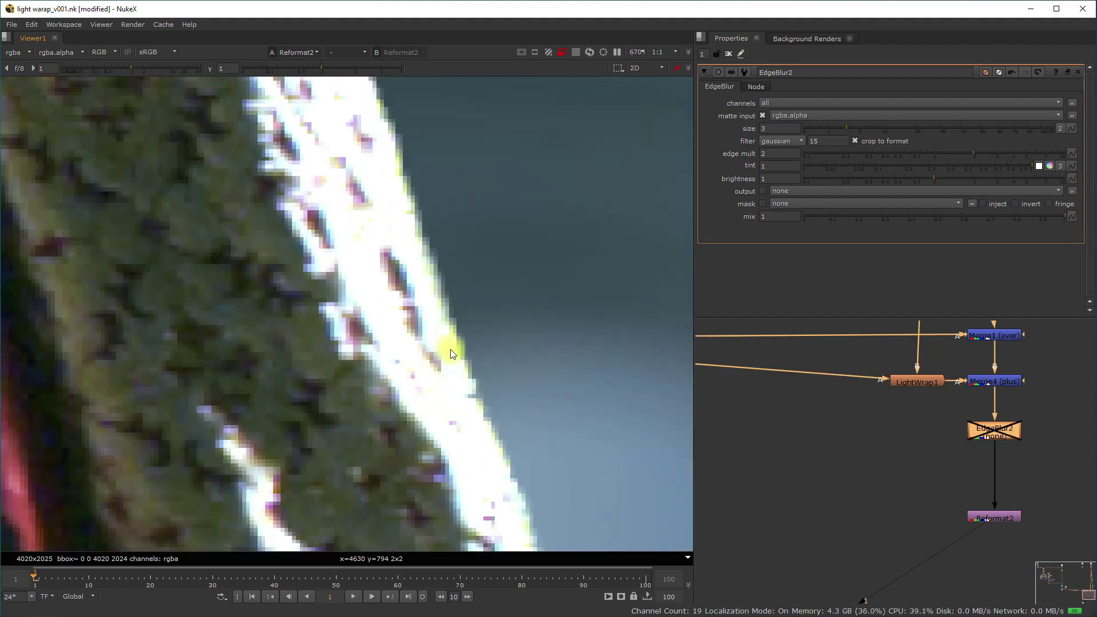
key(d)
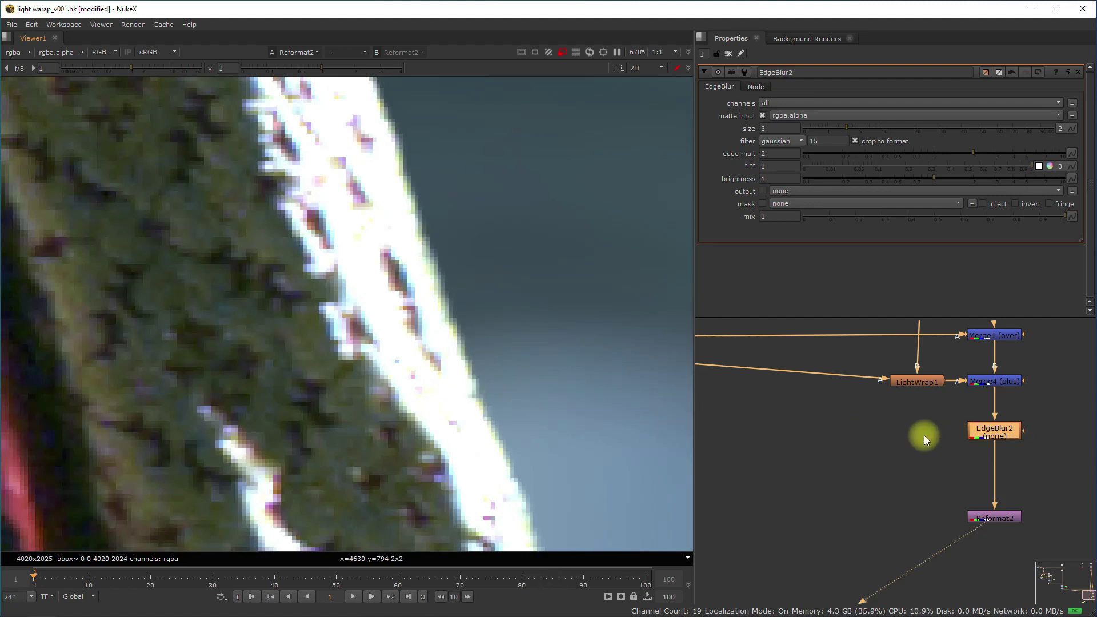
drag(498, 240, 569, 331)
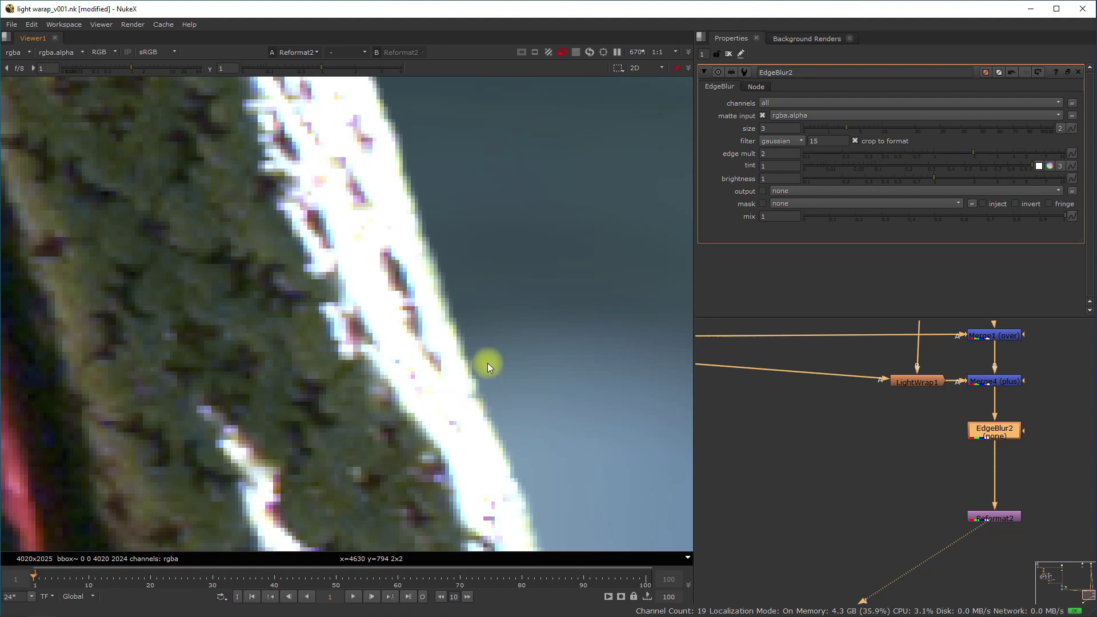
Step: Compare the wider composite with EdgeBlur2 disabled and enabled, leaving it enabled
key(f)
key(d)
key(d)
key(d)
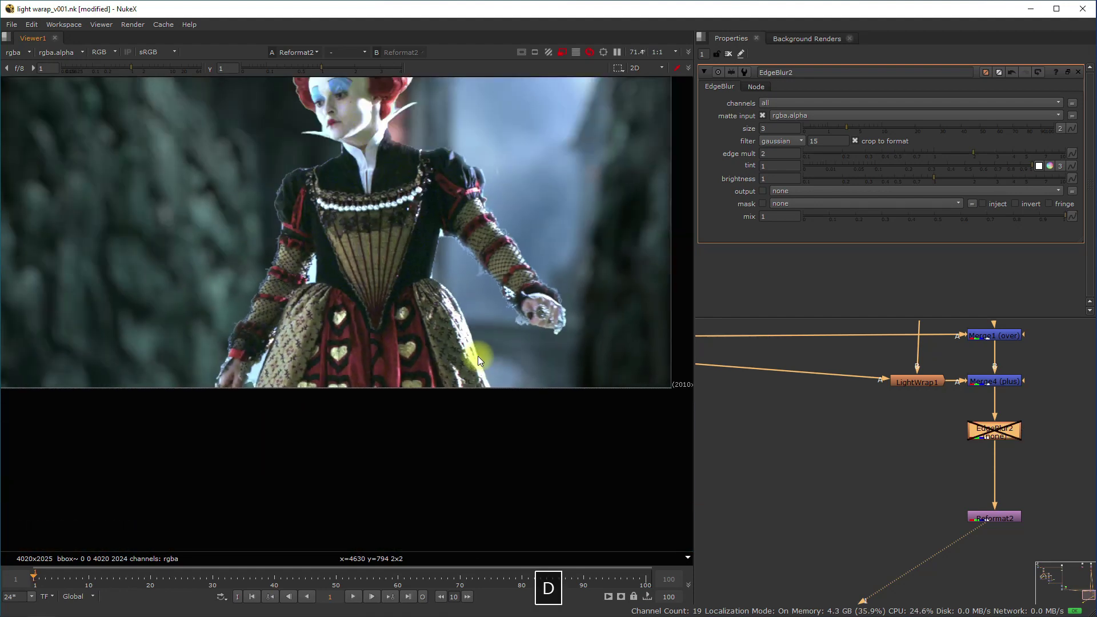
scroll(478, 357, down, 1)
click(1016, 469)
click(995, 435)
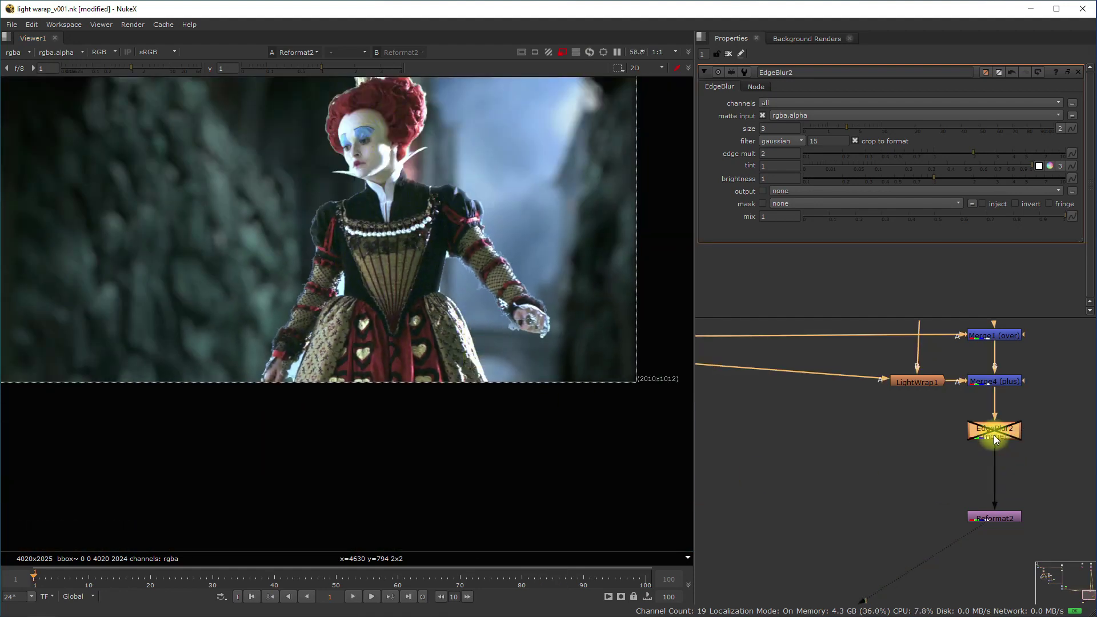
key(d)
scroll(500, 335, down, 2)
middle_drag(499, 335, 514, 374)
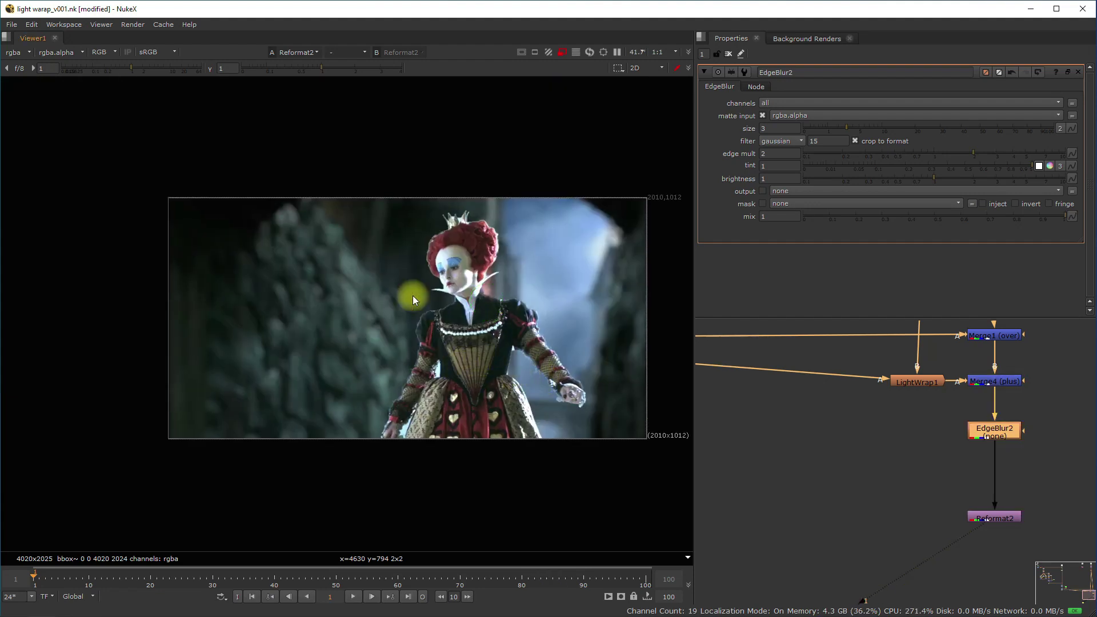
Step: Examine the fringe along the underside of the sleeve and disable the character's despill node for comparison
scroll(548, 371, up, 12)
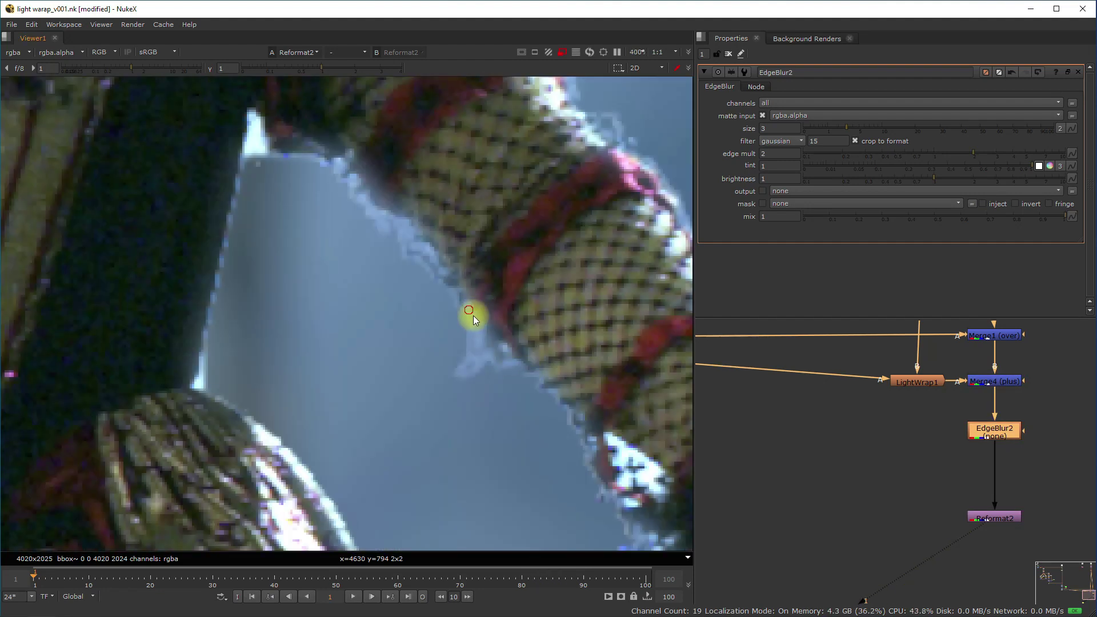
middle_drag(609, 233, 552, 324)
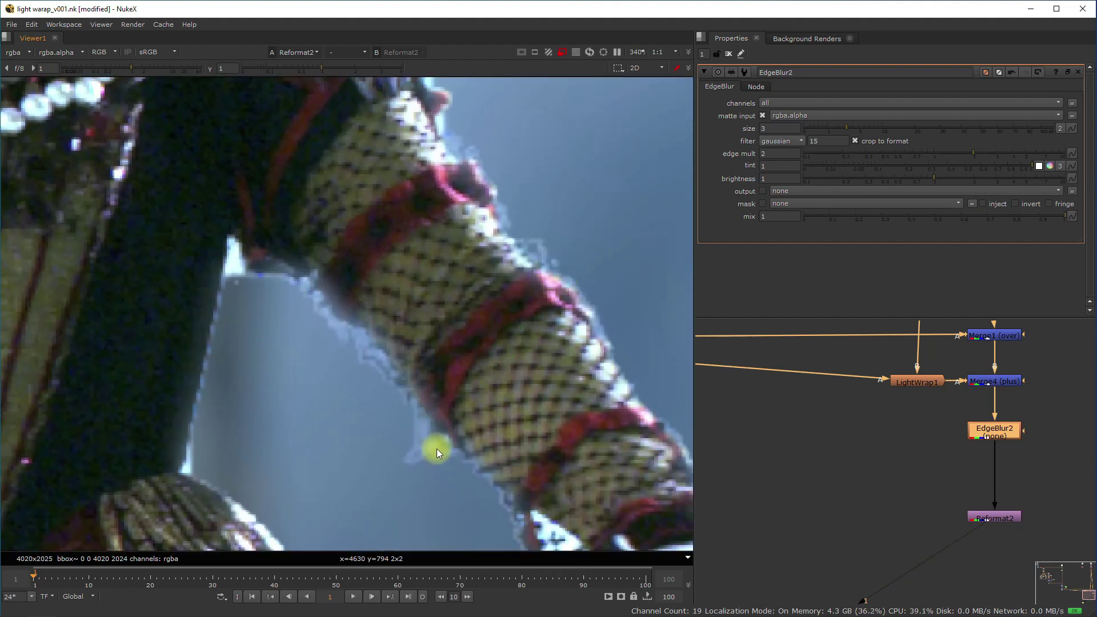
scroll(479, 467, up, 4)
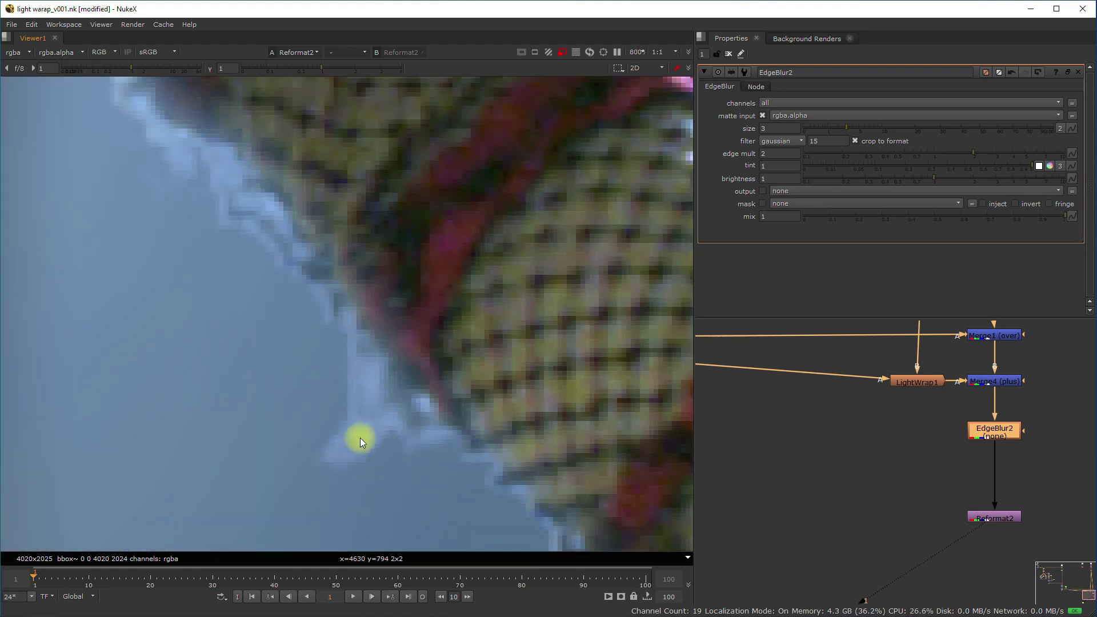
scroll(800, 435, down, 3)
middle_drag(797, 434, 949, 476)
middle_drag(869, 421, 1017, 560)
drag(912, 367, 836, 446)
key(d)
key(d)
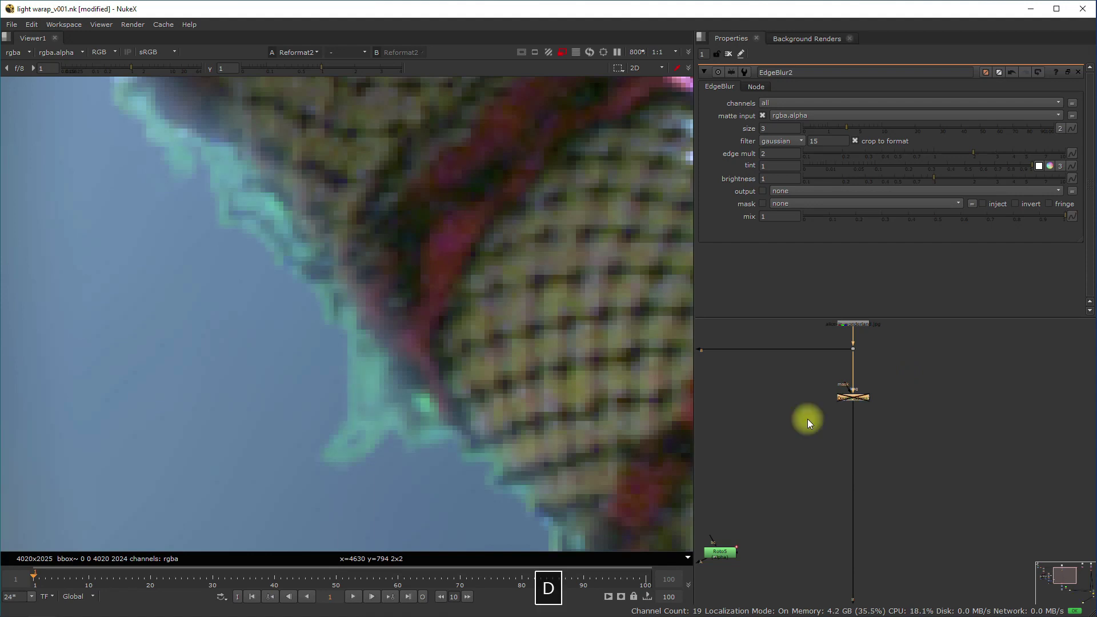
Step: Check the figure without DespillMadness1, and re-enable the node
click(884, 397)
click(854, 400)
key(d)
scroll(366, 355, down, 10)
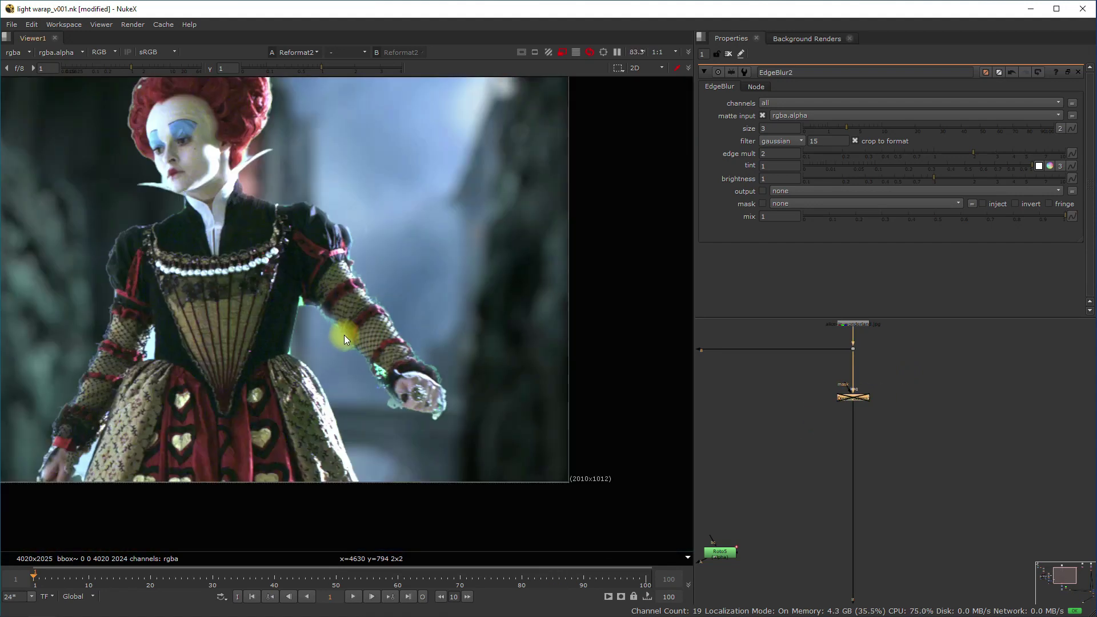
scroll(851, 394, up, 3)
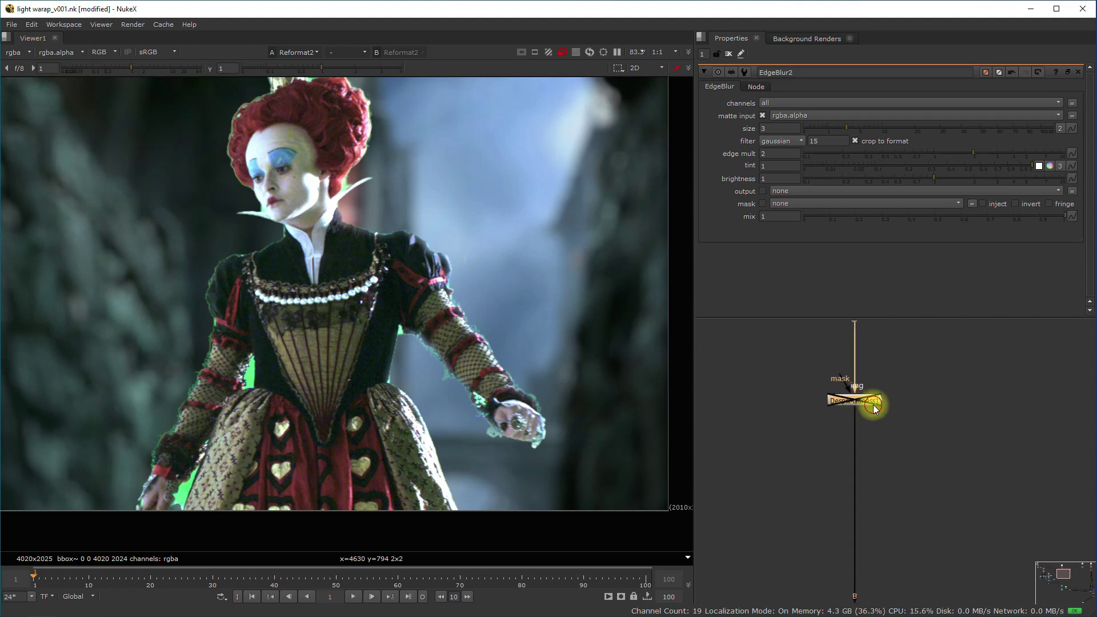
key(d)
scroll(405, 352, up, 6)
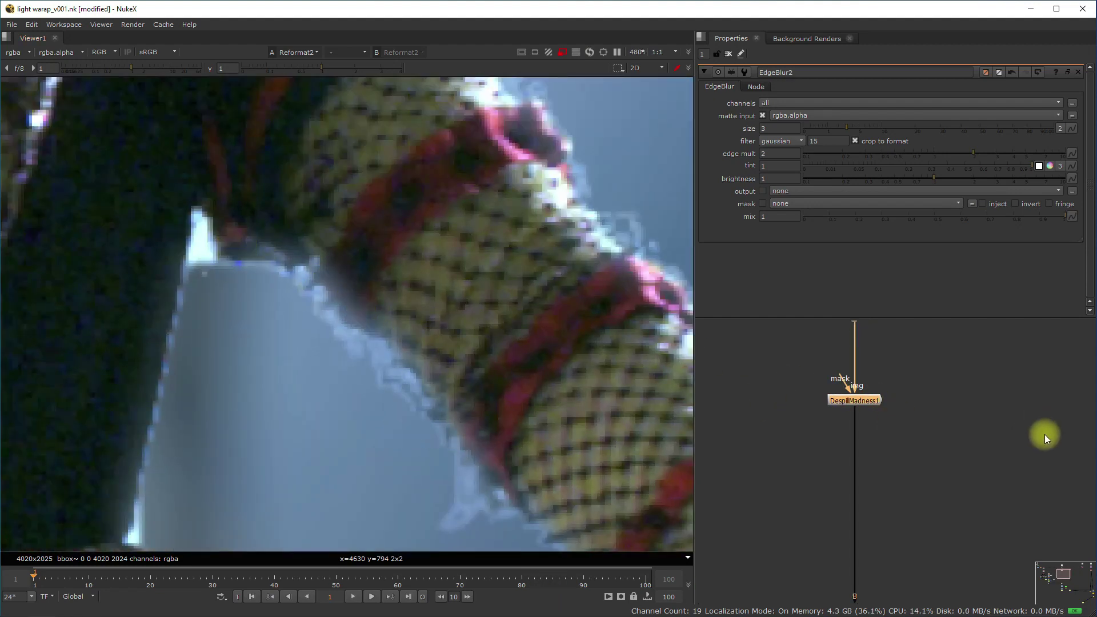
Step: Inspect the sleeve and hand edges, and move DespillMadness1 aside to make room for another node
scroll(880, 396, up, 2)
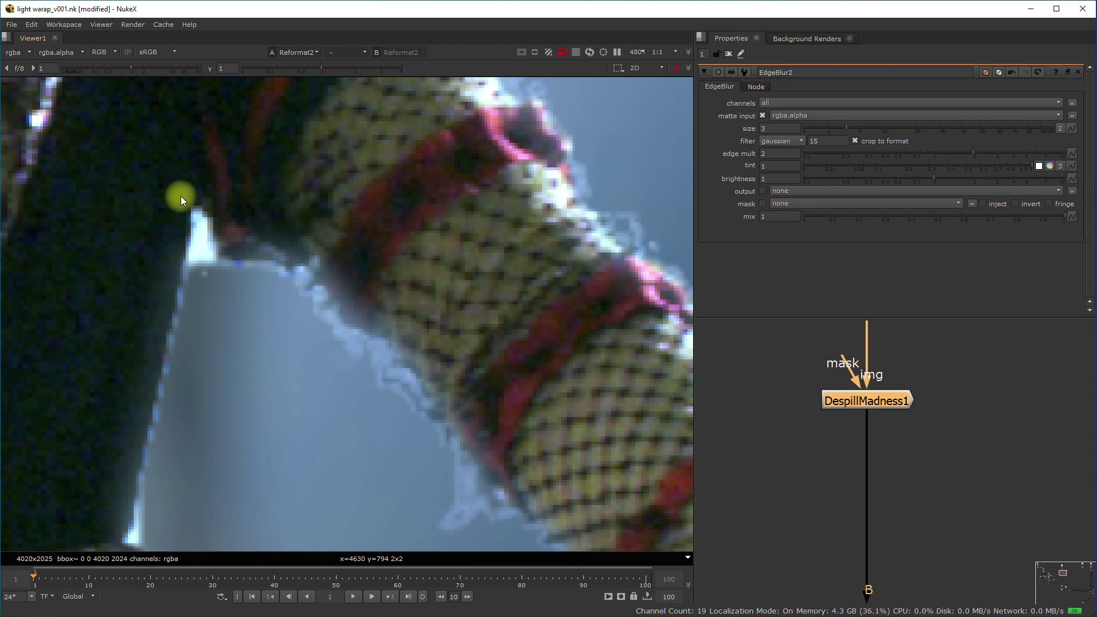
scroll(399, 288, down, 3)
middle_drag(488, 357, 355, 279)
scroll(355, 279, up, 1)
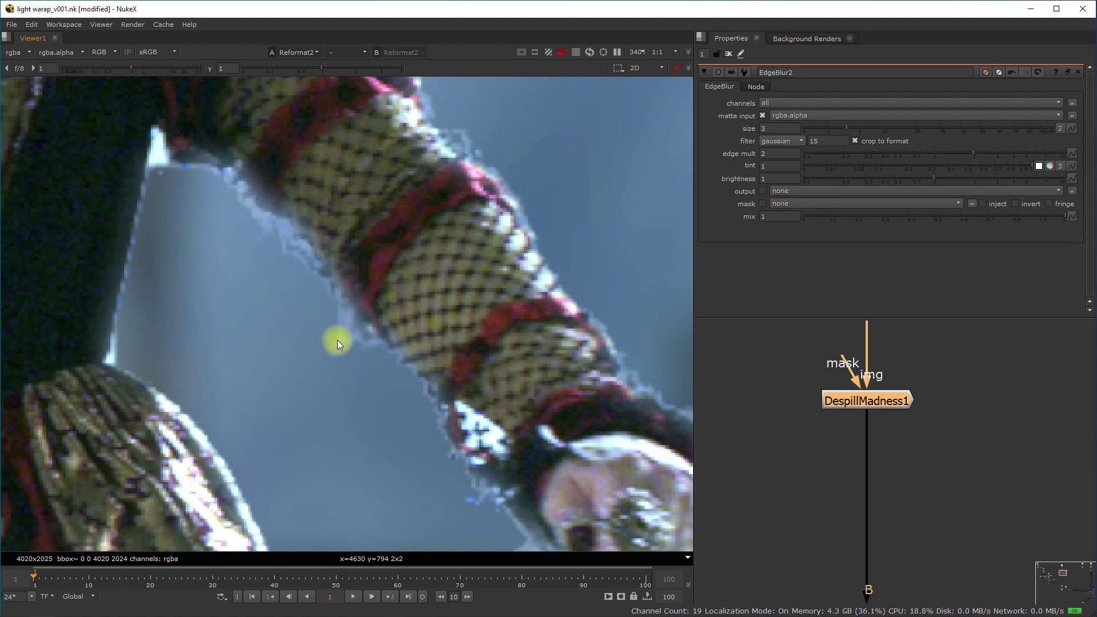
scroll(966, 394, down, 1)
middle_drag(965, 394, 845, 401)
drag(773, 403, 724, 403)
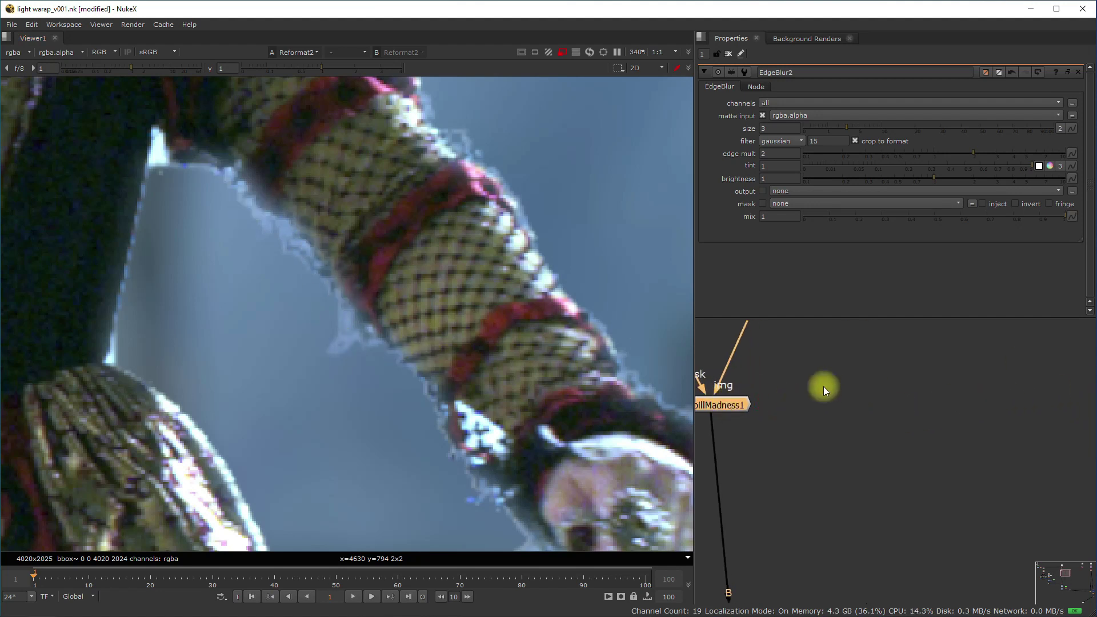
Step: Add a Keylight node fed from the same dot as DespillMadness1, view it, and set its screen colour to 0, 1, 0
click(824, 387)
key(Tab)
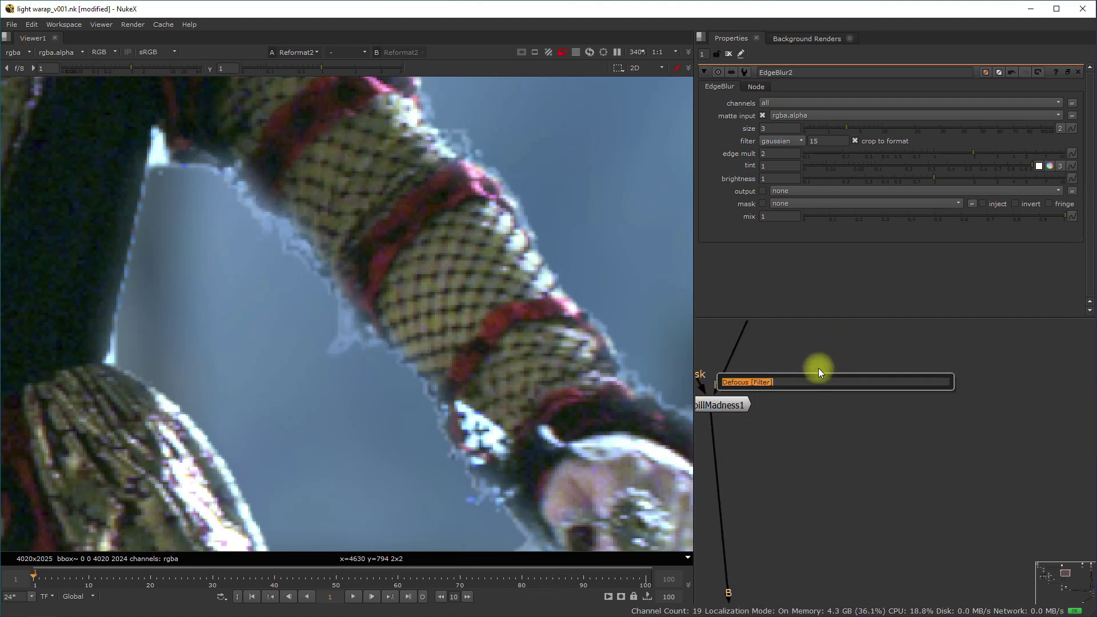
click(818, 368)
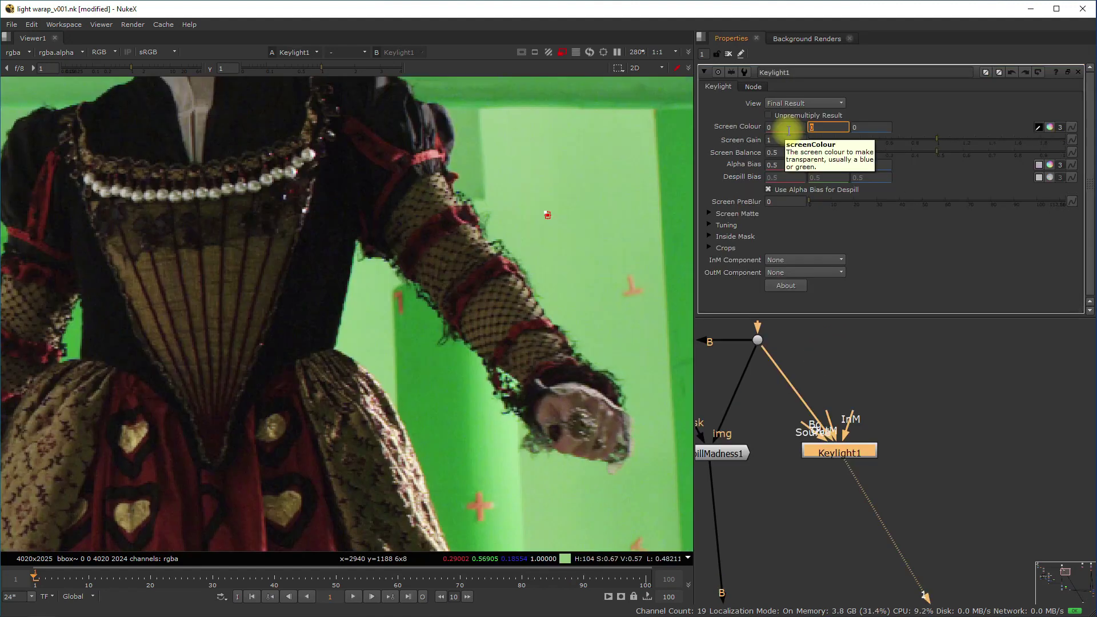
text(1)
key(Return)
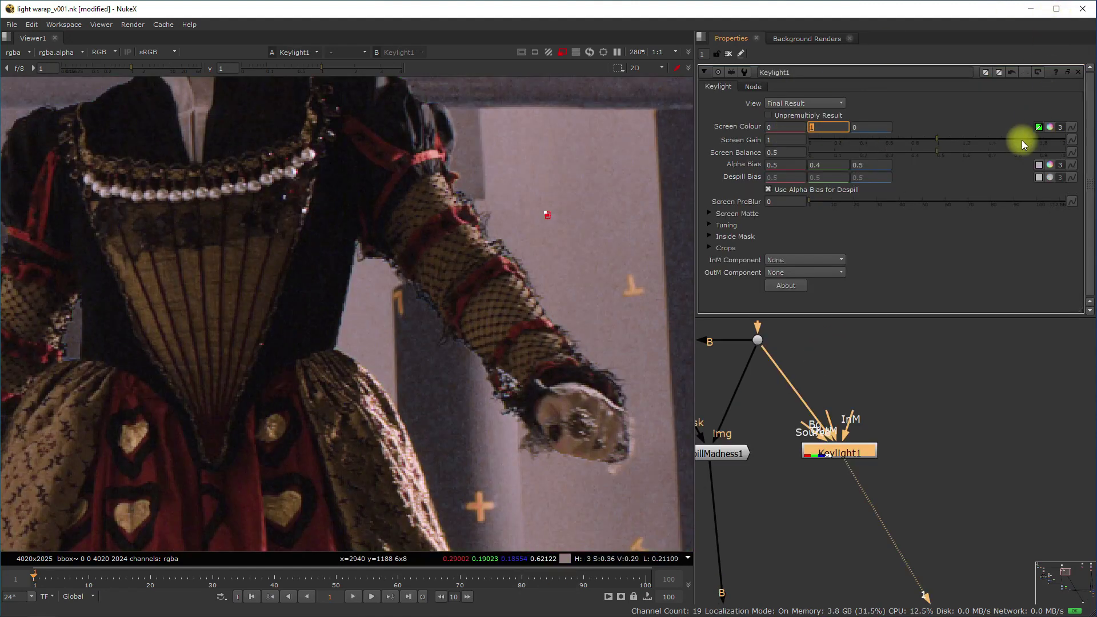
click(1039, 128)
middle_drag(798, 528, 807, 495)
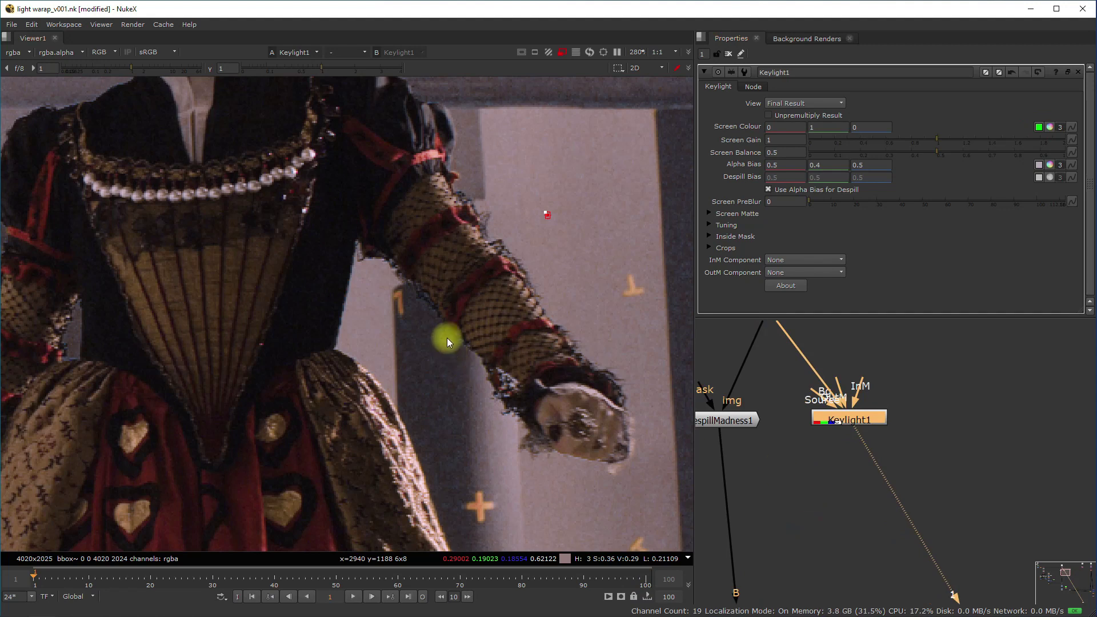
scroll(446, 338, up, 3)
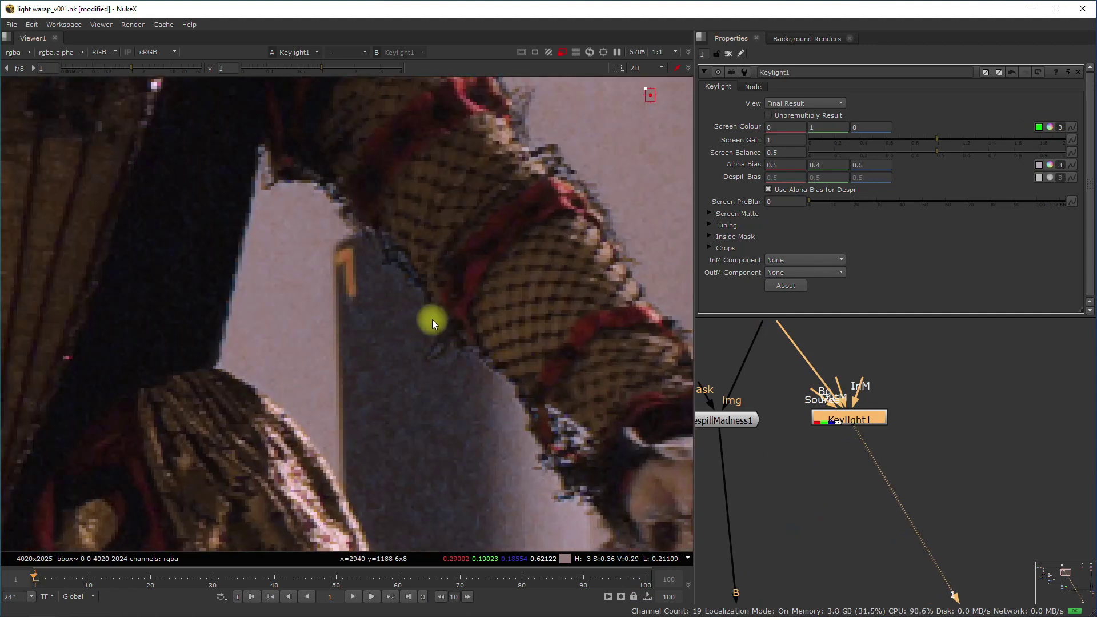
scroll(486, 362, down, 4)
scroll(842, 403, down, 1)
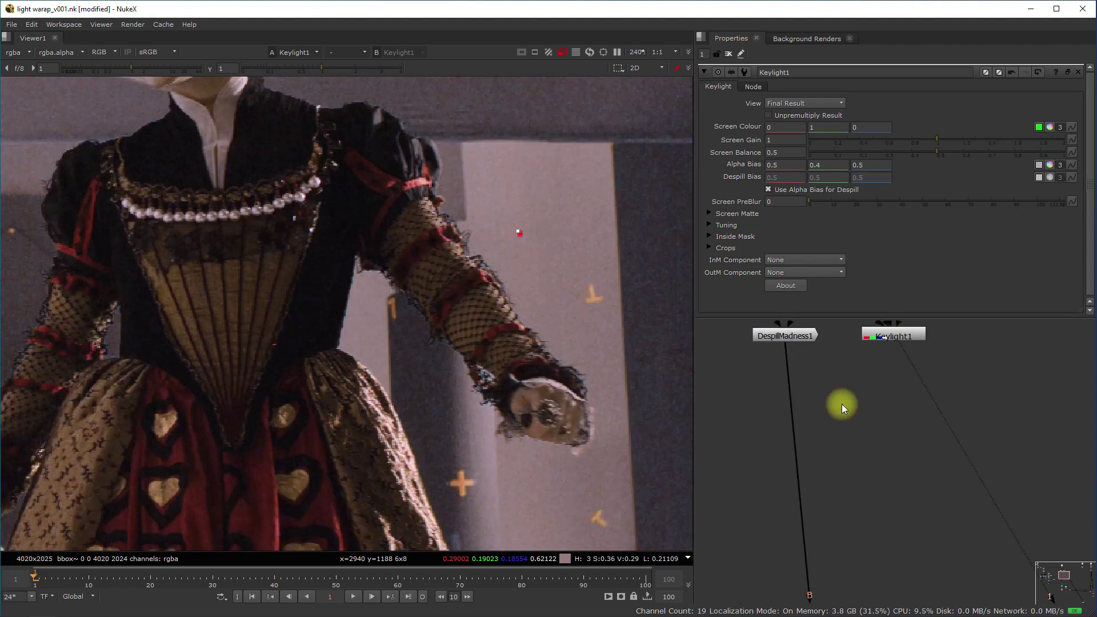
Step: Combine DespillMadness1 (B) and Keylight1 (A) with a KeyMix node, using a new Roto node as its mask
key(Tab)
text(keymix)
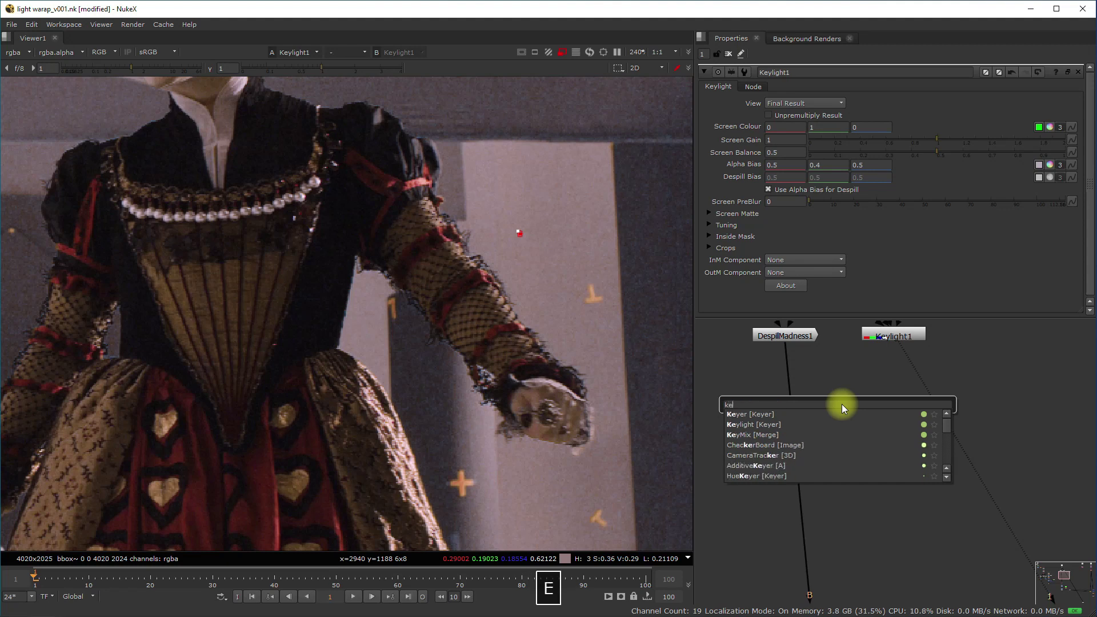
key(Return)
key(o)
drag(786, 401, 766, 405)
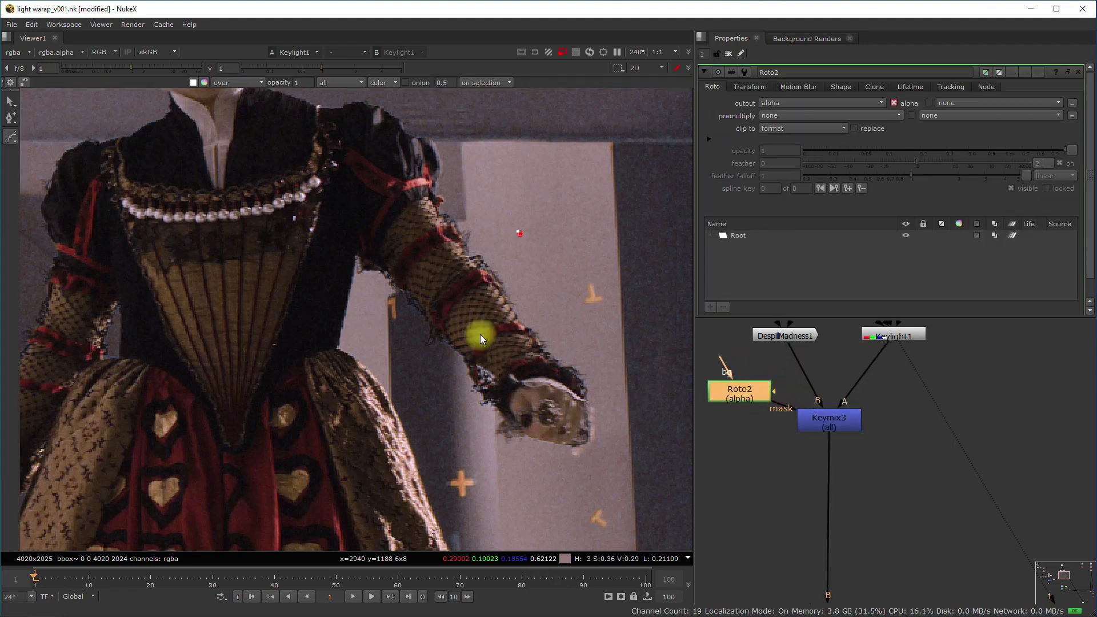
Step: Draw a closed Bezier shape in Roto2 around the lower edge of the outstretched arm's sleeve, from the elbow to the wrist
scroll(423, 315, up, 3)
click(404, 251)
click(374, 279)
click(390, 306)
click(416, 331)
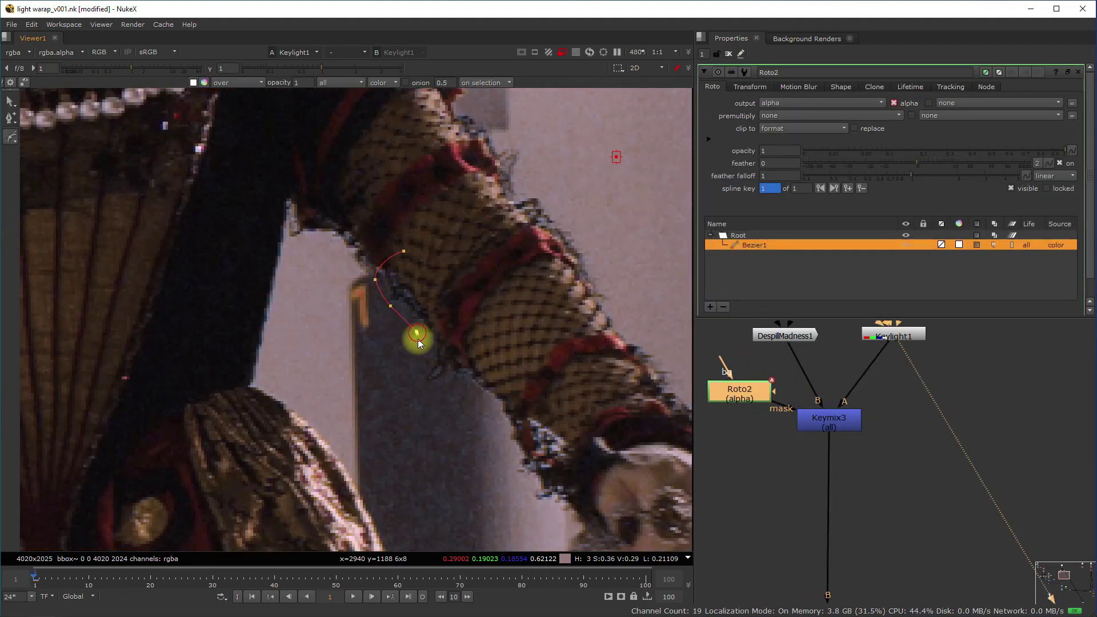
click(420, 380)
click(477, 385)
click(501, 438)
click(538, 492)
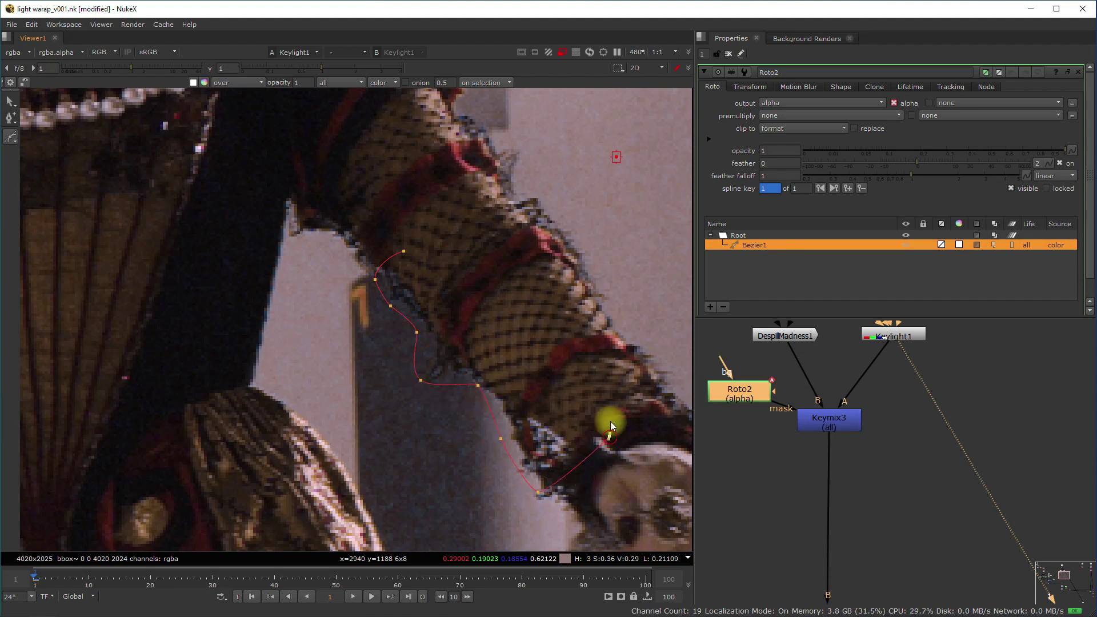
click(609, 435)
click(535, 339)
click(443, 266)
click(404, 251)
Step: View the Keymix3 output, check the roto area along the sleeve, and deselect the Bezier shape
scroll(489, 431, down, 3)
click(828, 419)
key(1)
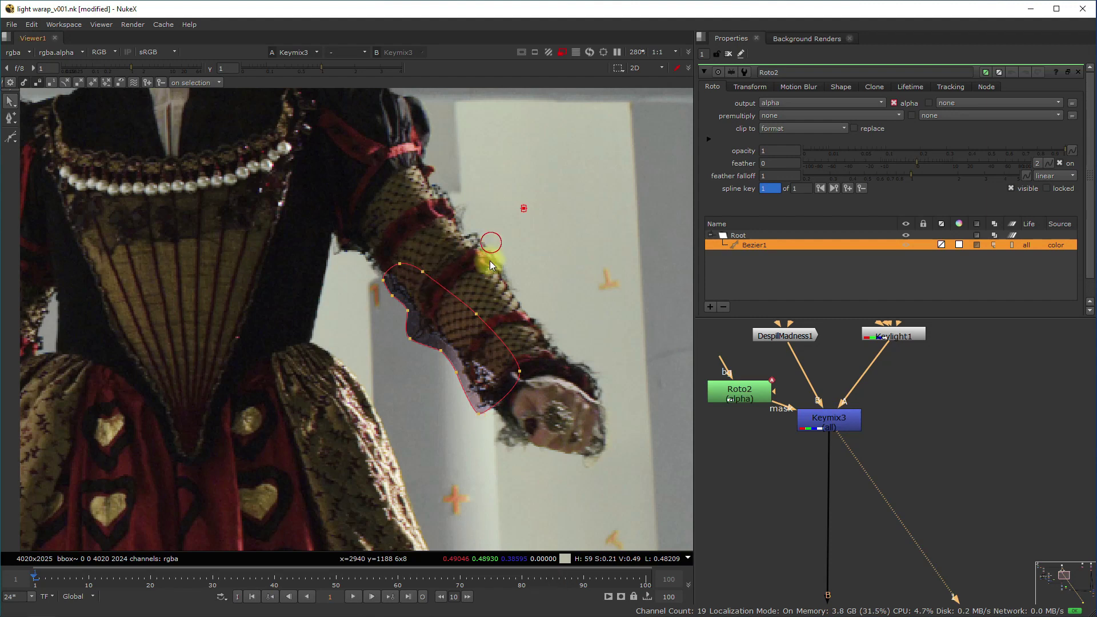
scroll(440, 320, up, 3)
scroll(509, 285, down, 3)
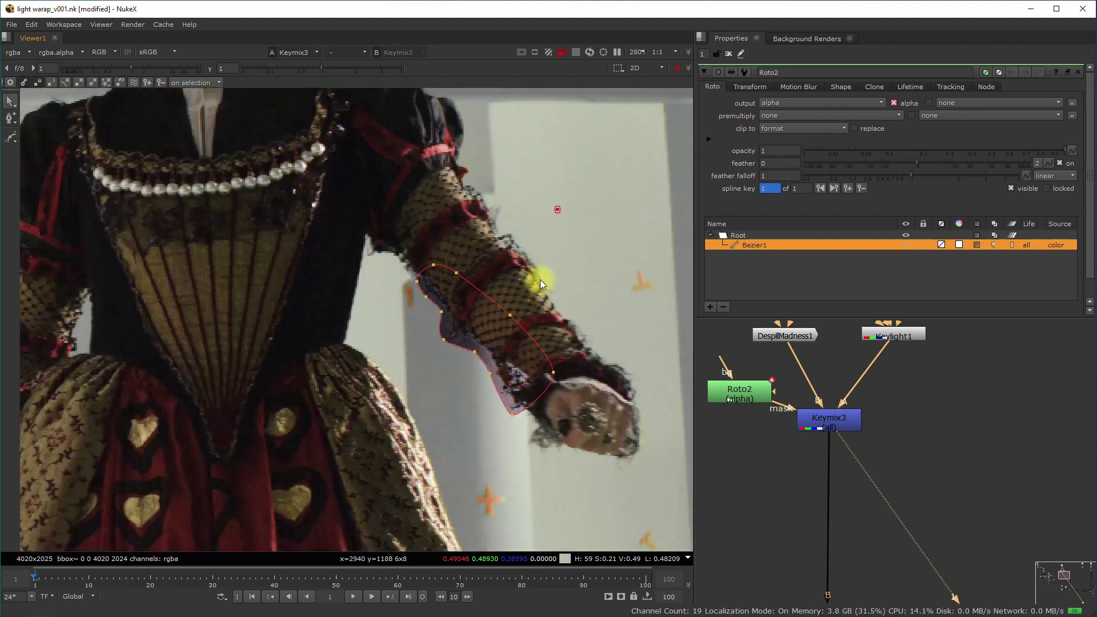
click(563, 286)
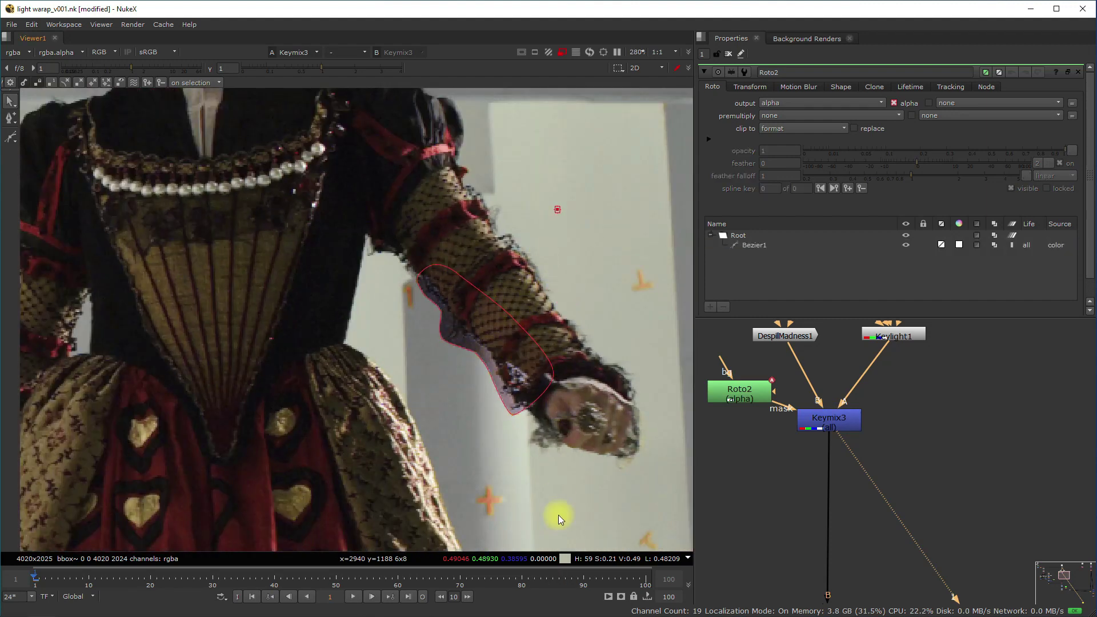
Step: View the Reformat2 composite and examine the sleeve edge inside the roto shape up close
scroll(846, 438, down, 3)
middle_drag(858, 464, 717, 371)
middle_drag(994, 492, 549, 367)
middle_drag(880, 593, 767, 408)
middle_drag(709, 472, 832, 467)
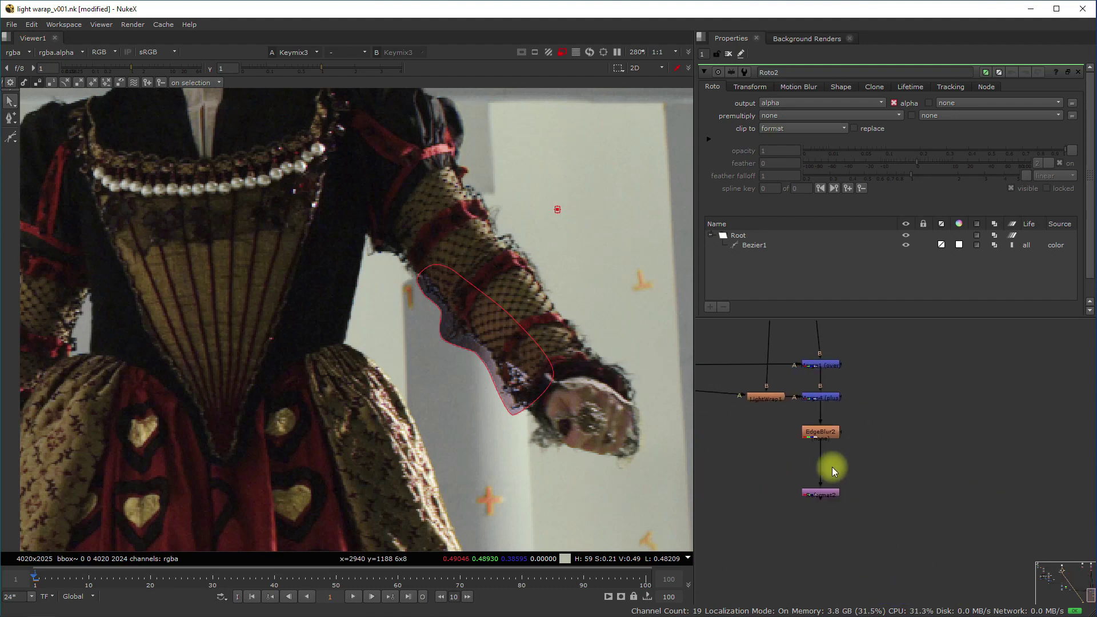
click(821, 494)
key(1)
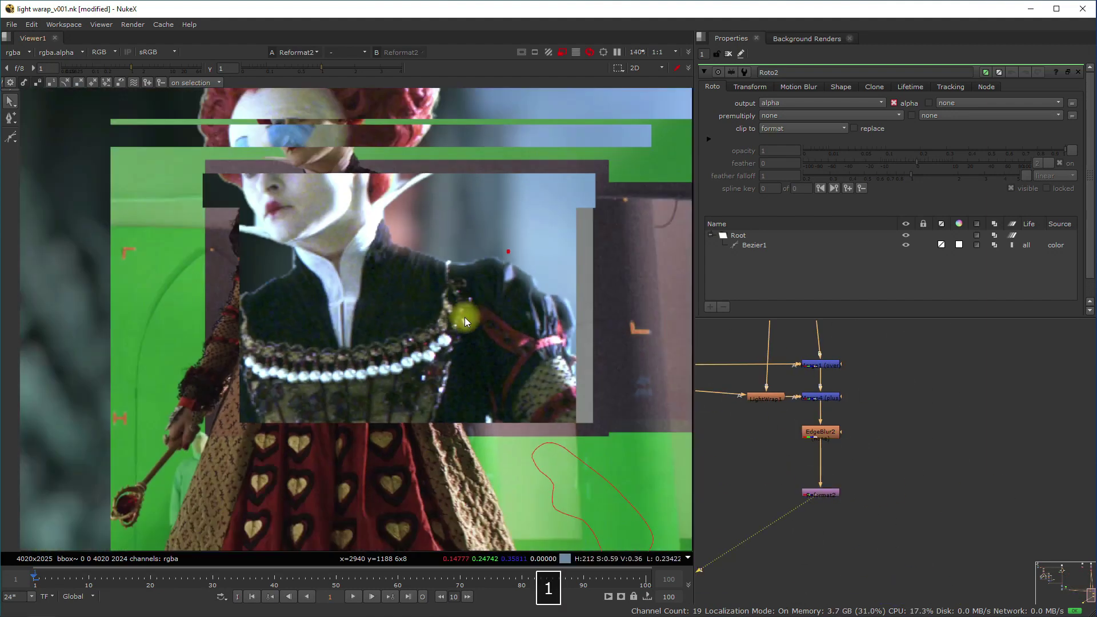
click(476, 341)
scroll(485, 334, up, 3)
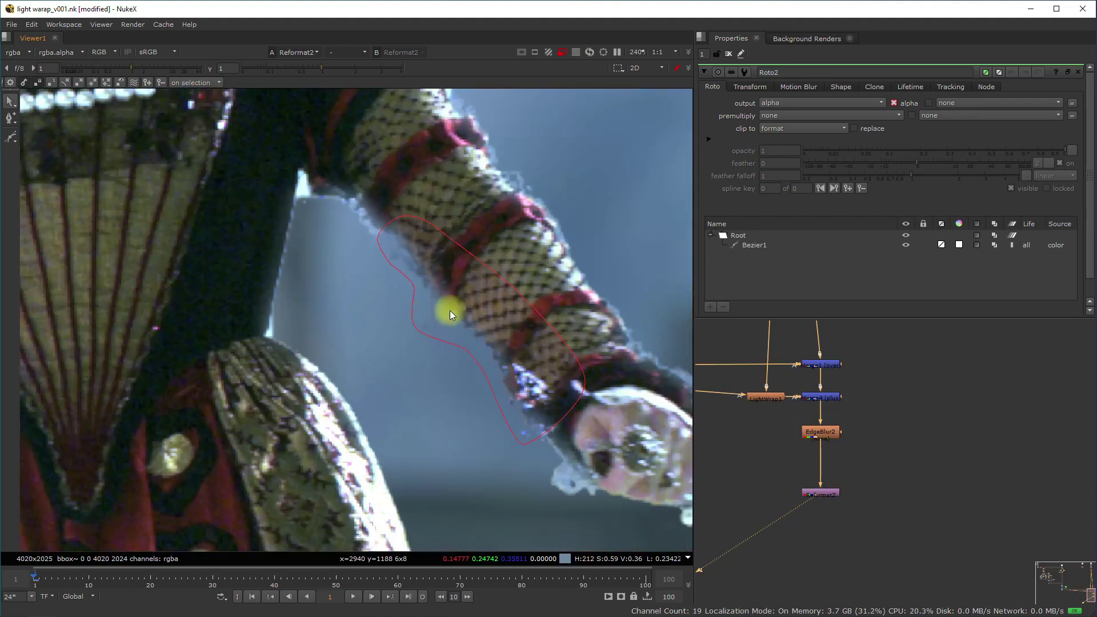
Step: Disable and re-enable Keymix3 several times to compare the sleeve edge with and without the Keylight mix, leaving the node enabled
middle_drag(800, 455, 1000, 523)
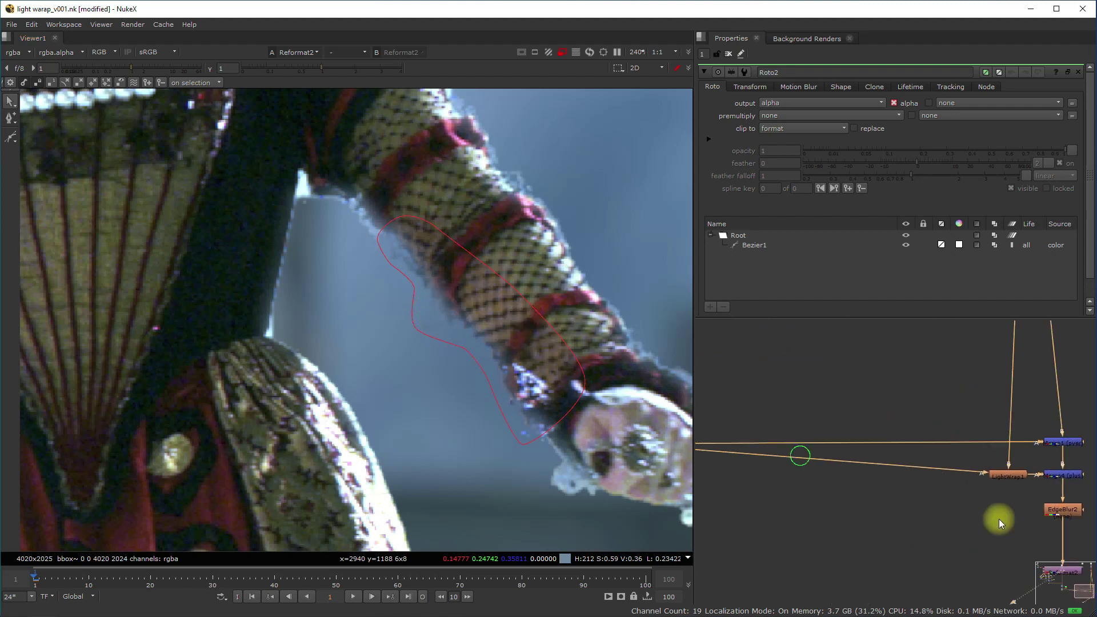
middle_drag(737, 342, 959, 542)
scroll(889, 457, up, 3)
click(891, 460)
key(d)
key(d)
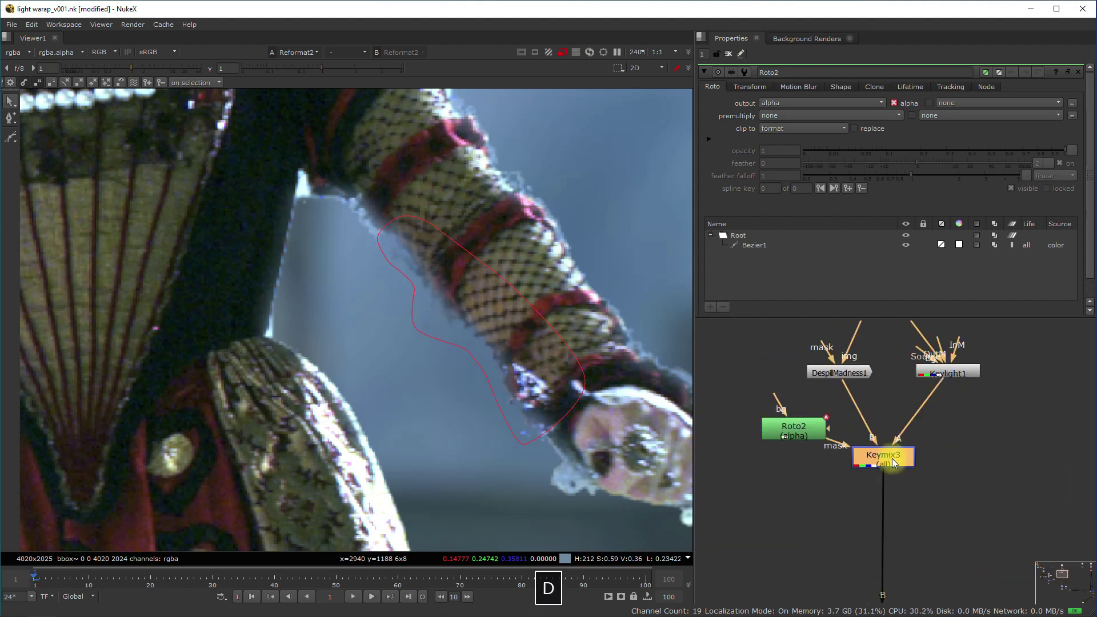
key(d)
key(d)
key(d)
key(d)
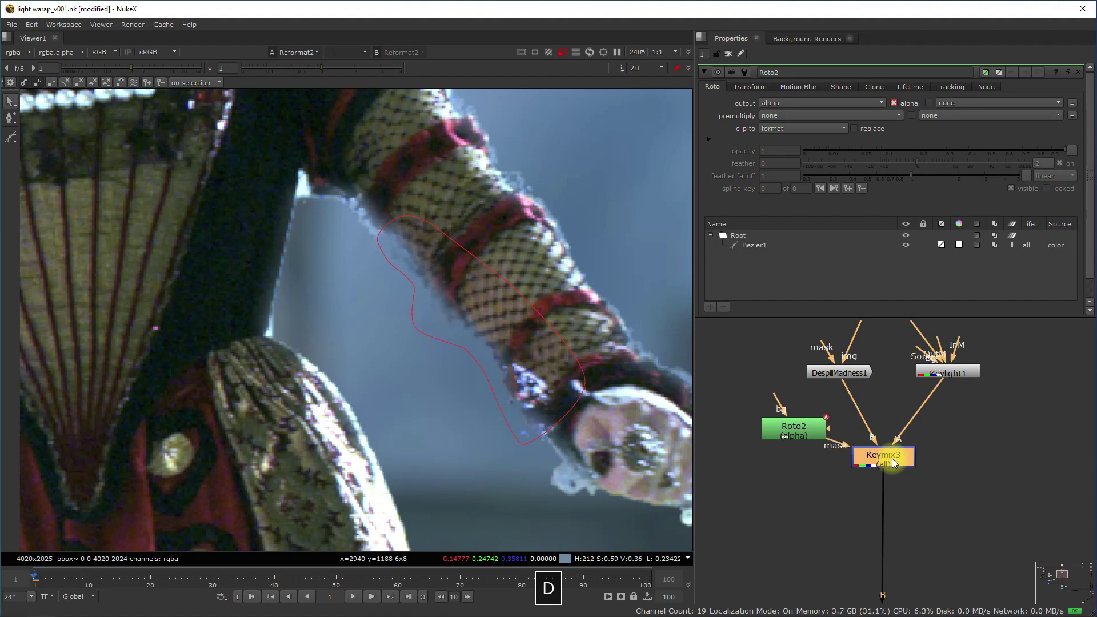
key(d)
key(d)
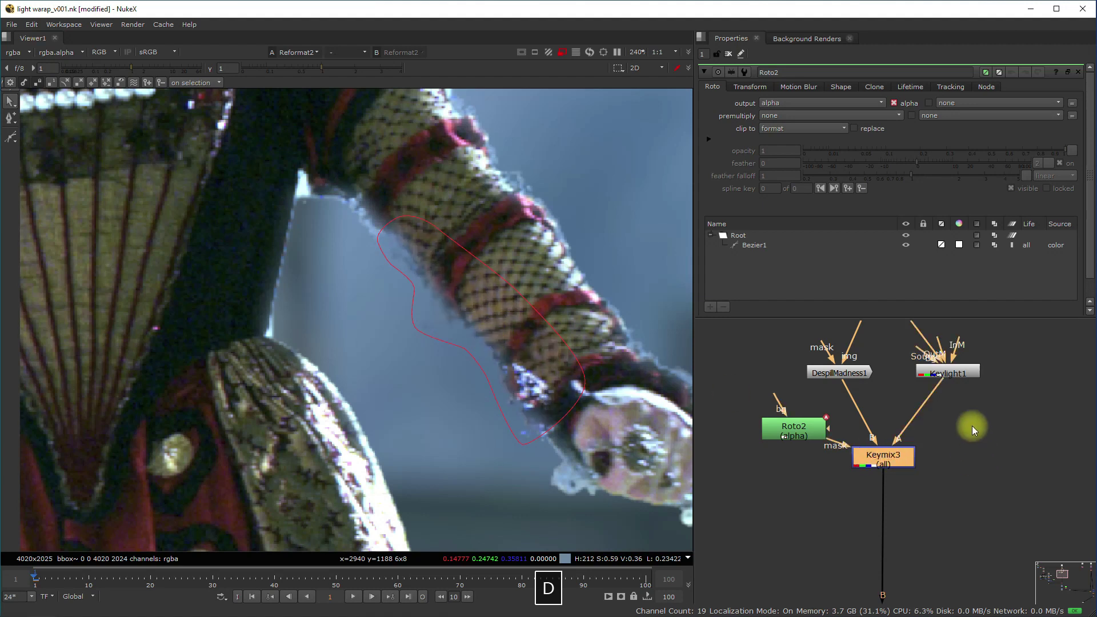
Step: Show the Keylight1 settings and view that node's output around the sleeve and the whole figure
click(940, 371)
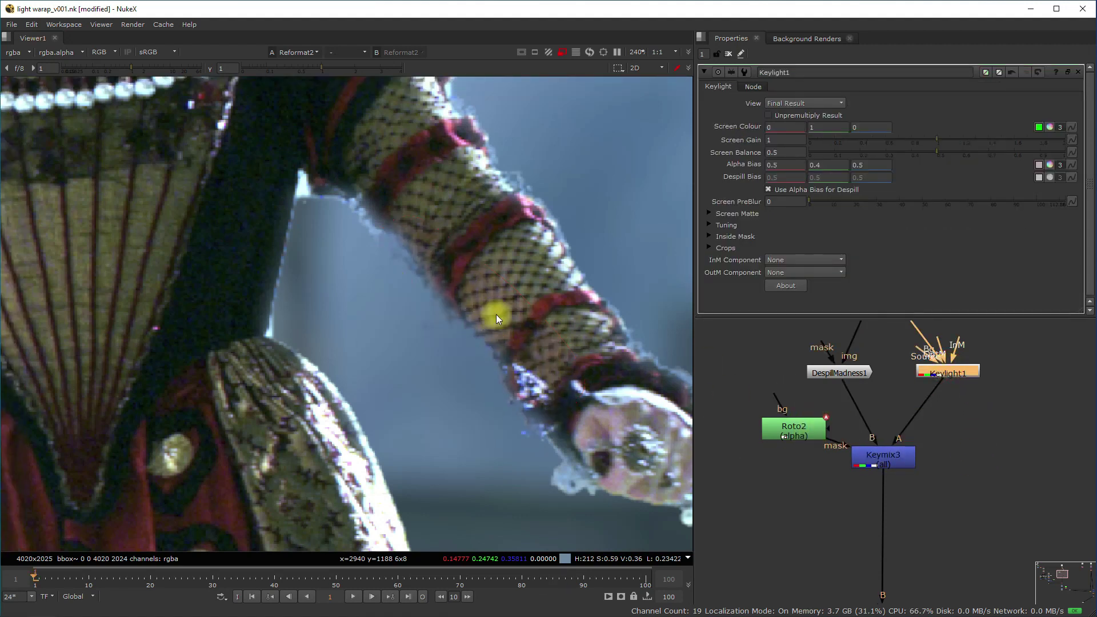
click(954, 374)
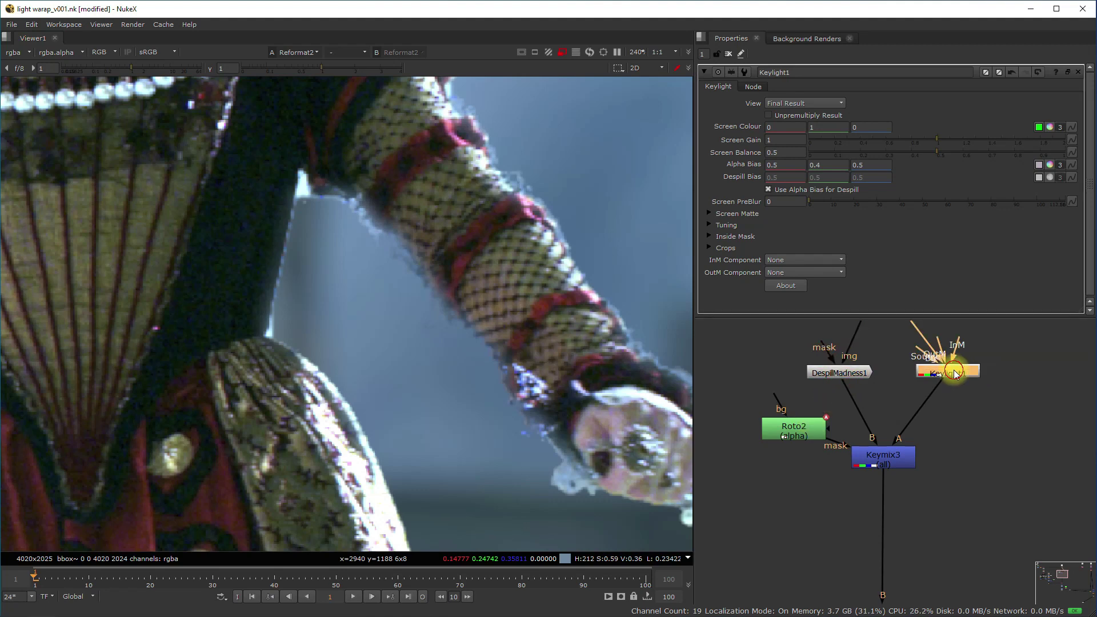
key(1)
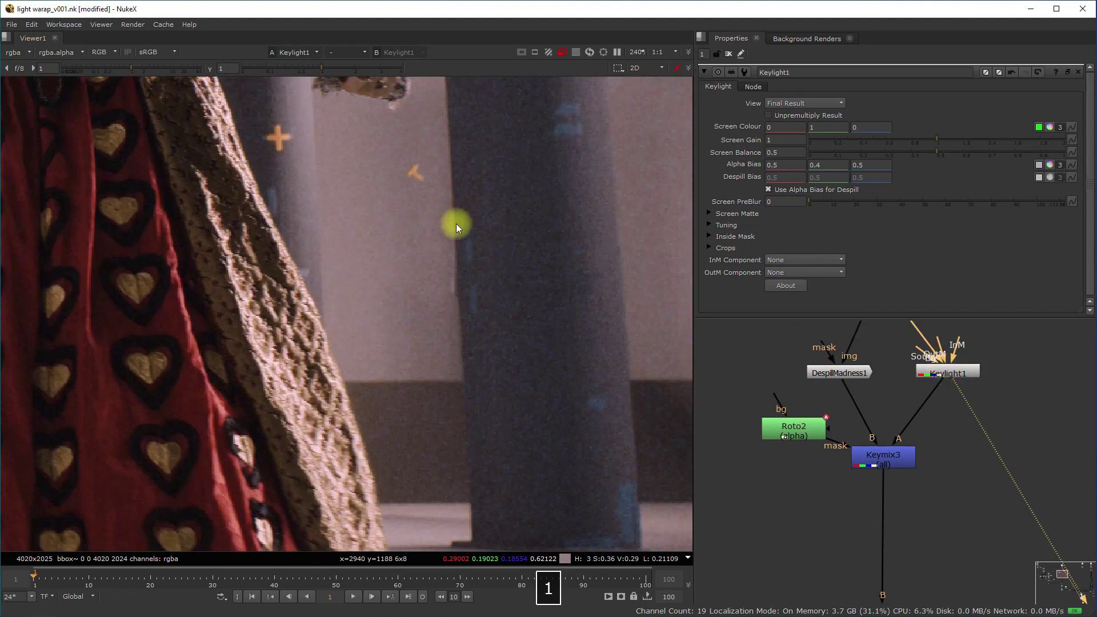
middle_drag(456, 224, 494, 292)
middle_drag(356, 262, 401, 378)
scroll(401, 378, up, 1)
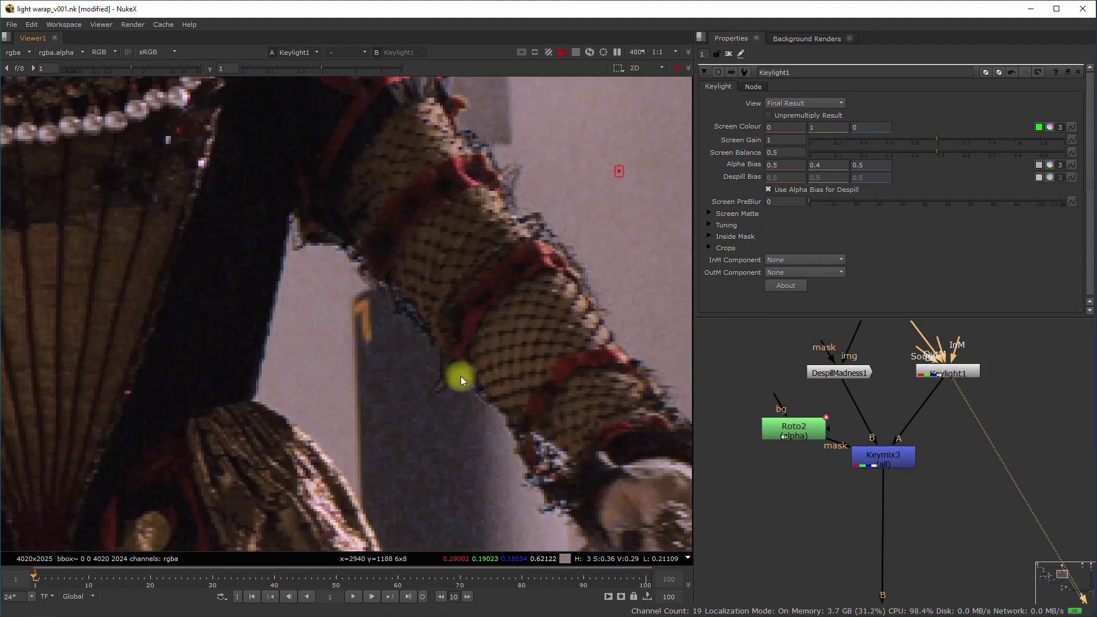
scroll(461, 377, down, 6)
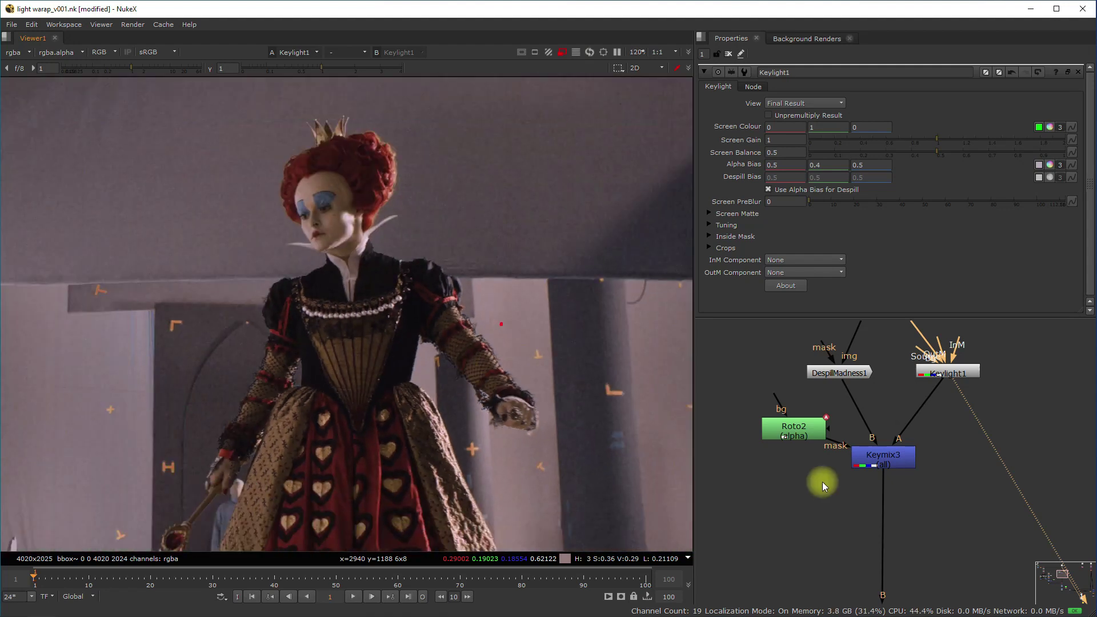
Step: Return the viewer to the Reformat2 composite and examine the netted sleeve closely
middle_drag(977, 435, 703, 441)
middle_drag(898, 450, 840, 376)
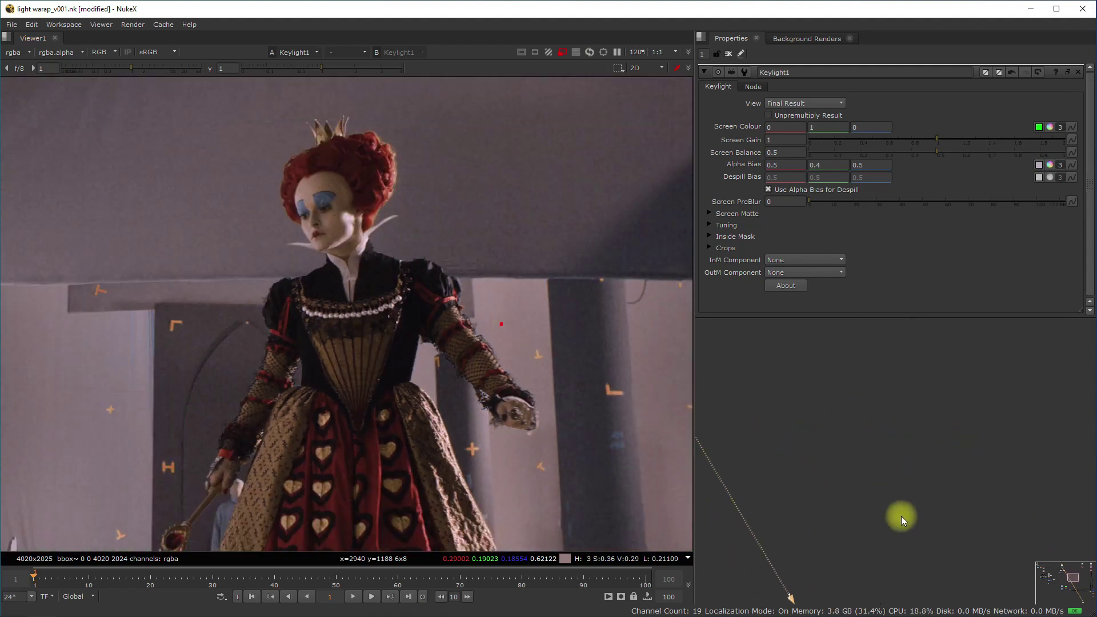
scroll(906, 516, down, 2)
middle_drag(909, 515, 905, 481)
key(1)
scroll(461, 262, up, 5)
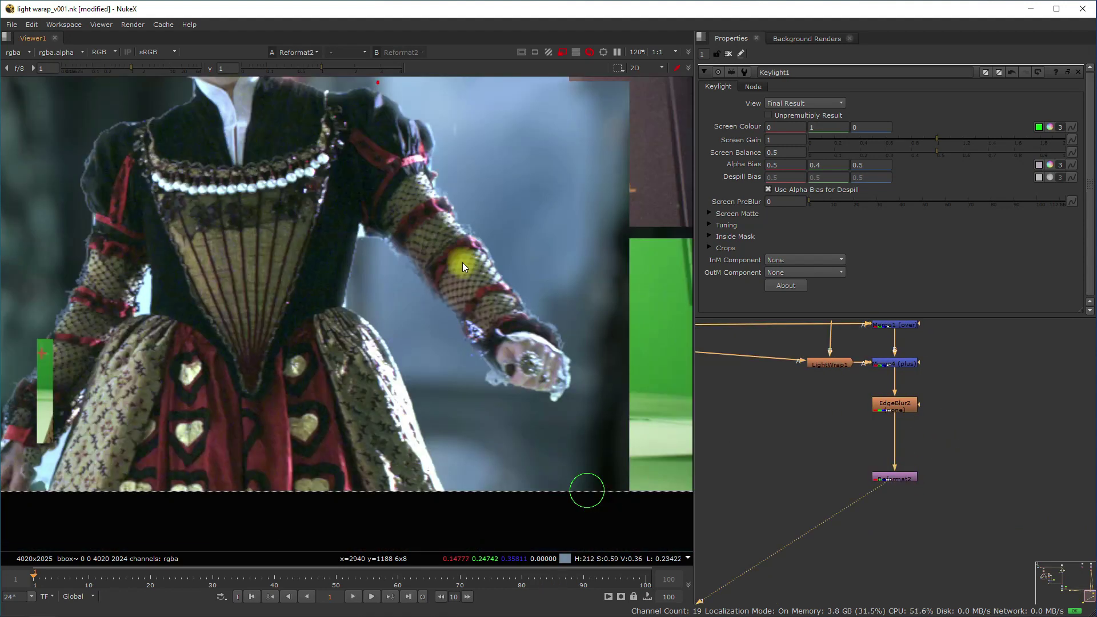
scroll(430, 290, up, 3)
scroll(877, 400, up, 3)
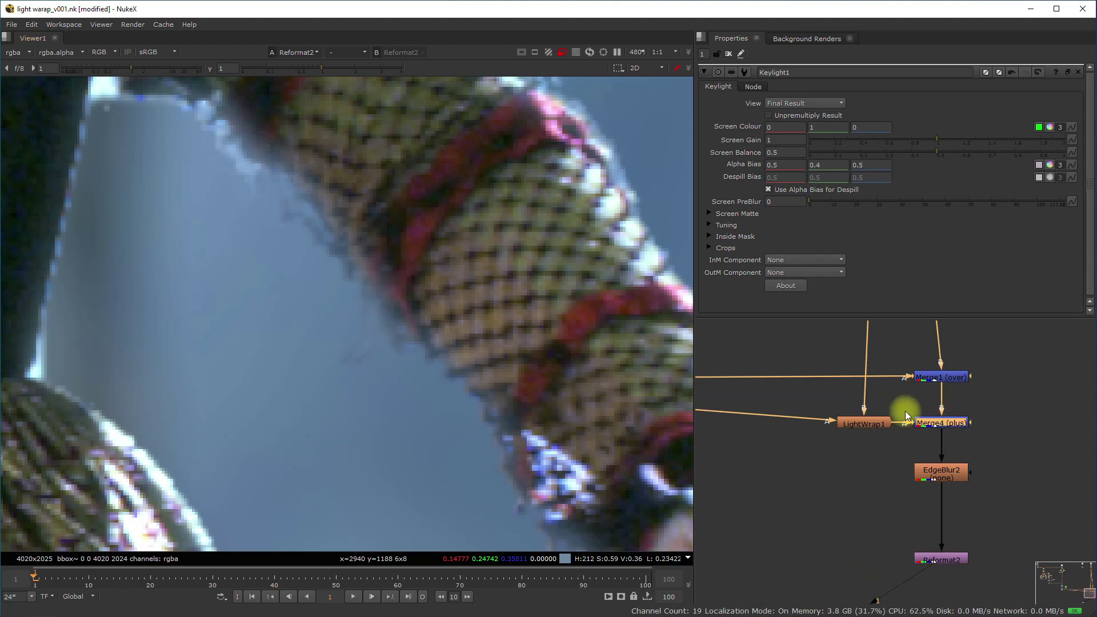
Step: Open the settings of Merge4 and LightWrap1, and check the light wrap along the sleeve
click(939, 424)
double_click(938, 423)
click(862, 423)
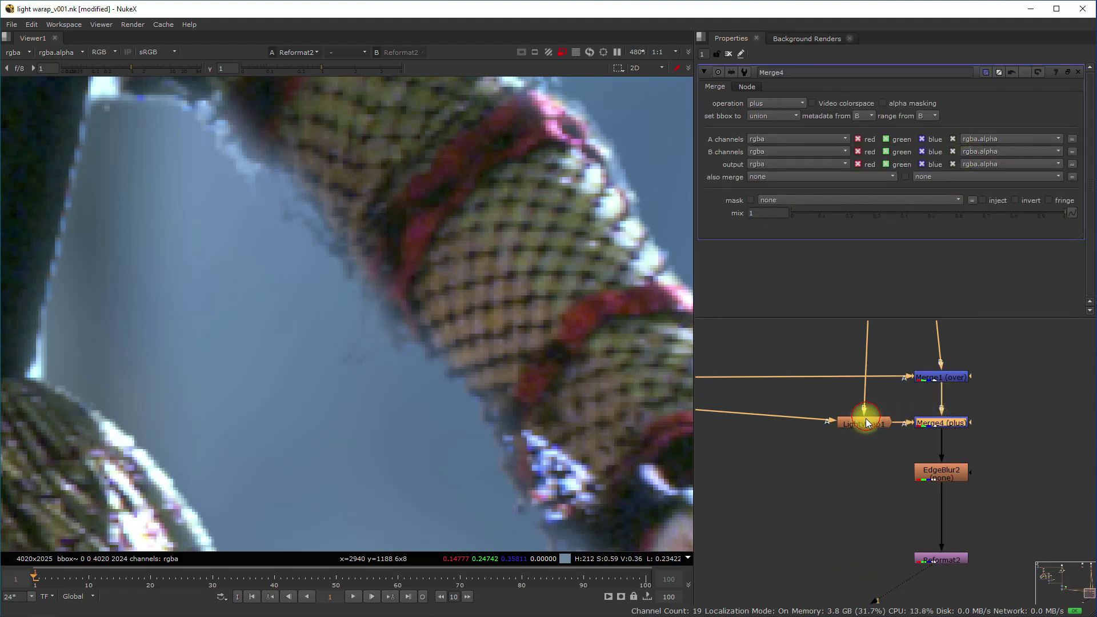
double_click(860, 423)
scroll(429, 351, down, 3)
scroll(490, 325, up, 3)
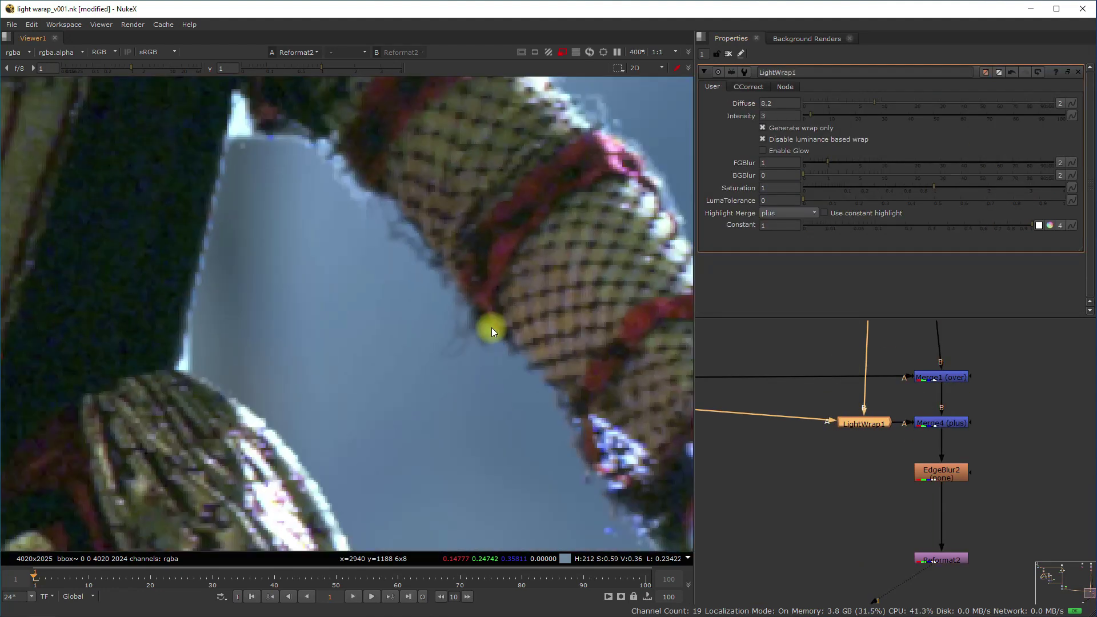
Step: Toggle Keymix3 off and on again to recheck its effect on the light-wrapped sleeve edge and the full figure
scroll(848, 473, down, 3)
middle_drag(847, 473, 1019, 549)
middle_drag(759, 403, 895, 571)
scroll(829, 502, up, 4)
click(830, 505)
key(d)
key(d)
key(d)
key(d)
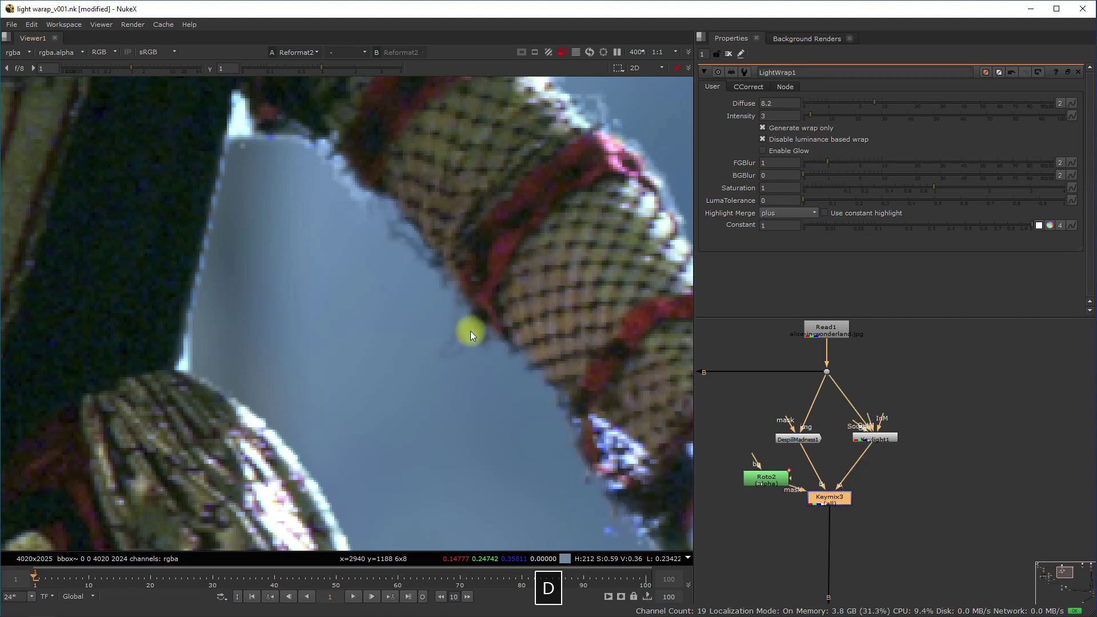
scroll(518, 387, down, 8)
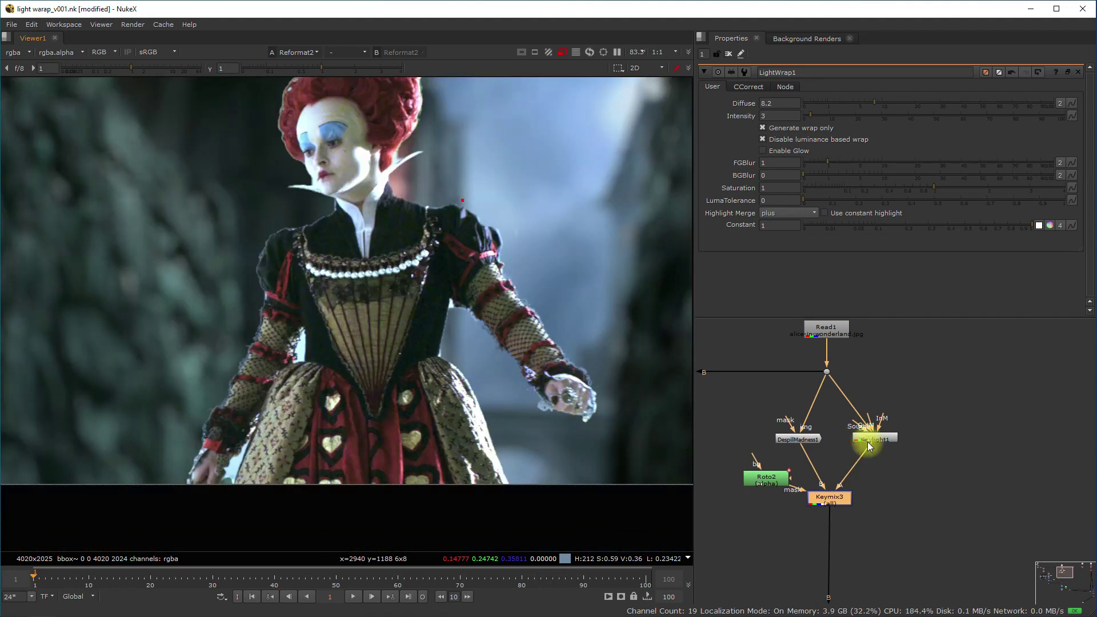
Step: Display Reformat2 again and review the character's edges against the background, both close up and in full frame
middle_drag(931, 468, 748, 384)
middle_drag(925, 468, 703, 331)
scroll(945, 475, down, 2)
middle_drag(945, 542, 919, 441)
scroll(918, 441, up, 2)
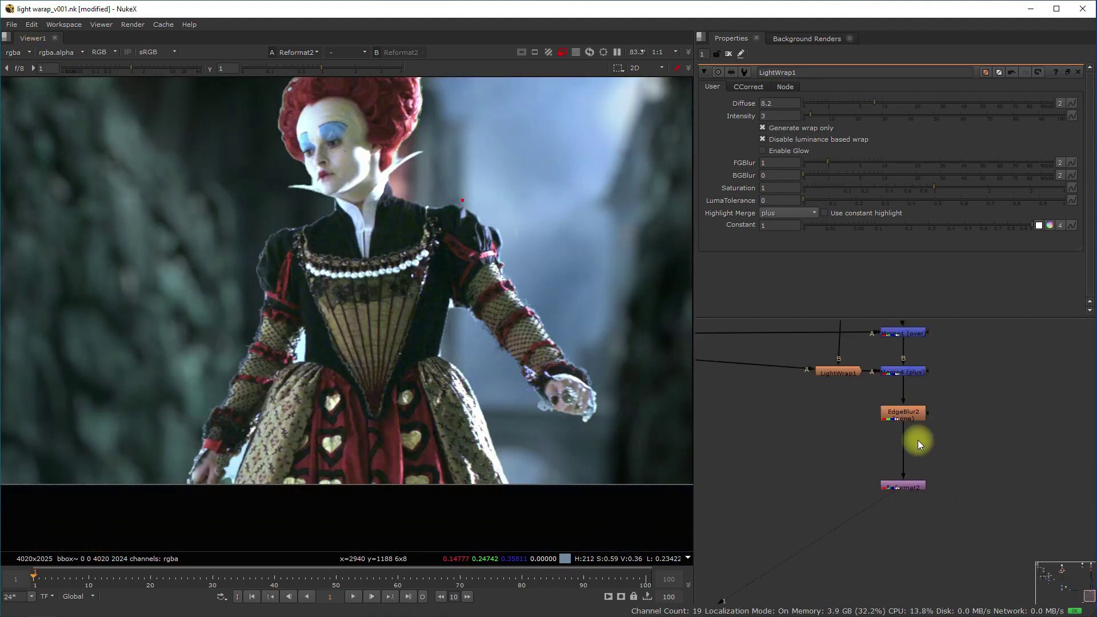
click(913, 486)
key(1)
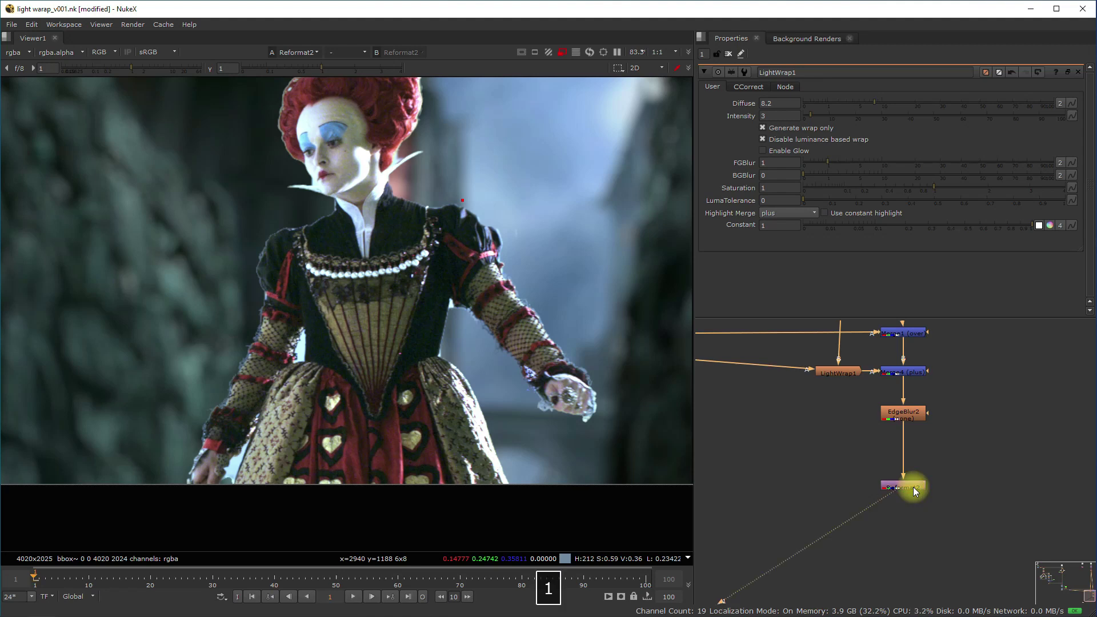
scroll(671, 429, down, 1)
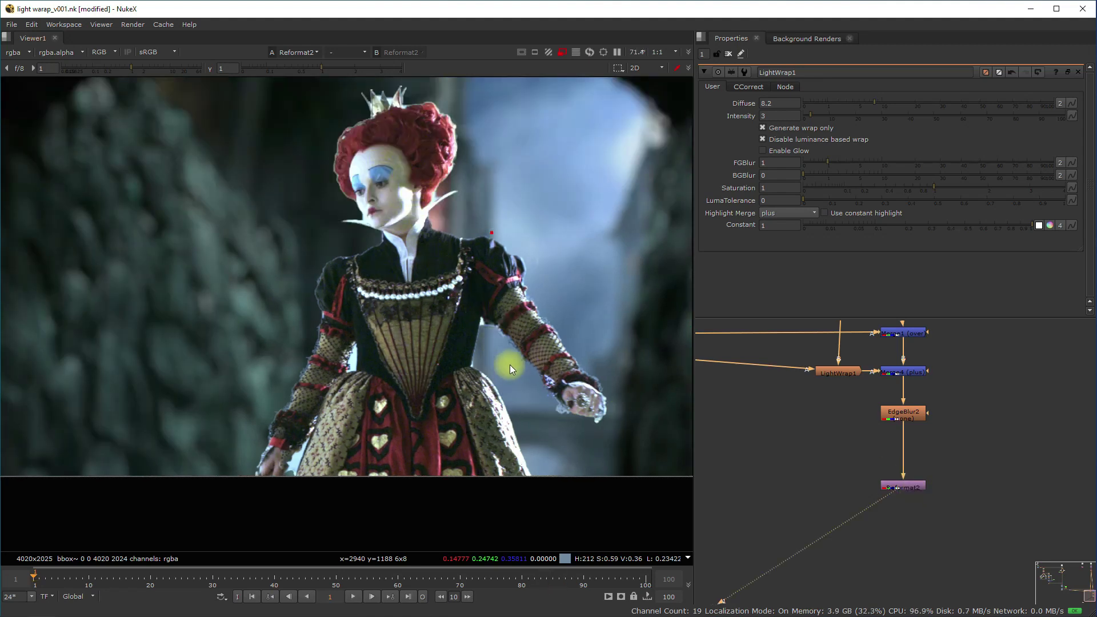
scroll(510, 365, up, 4)
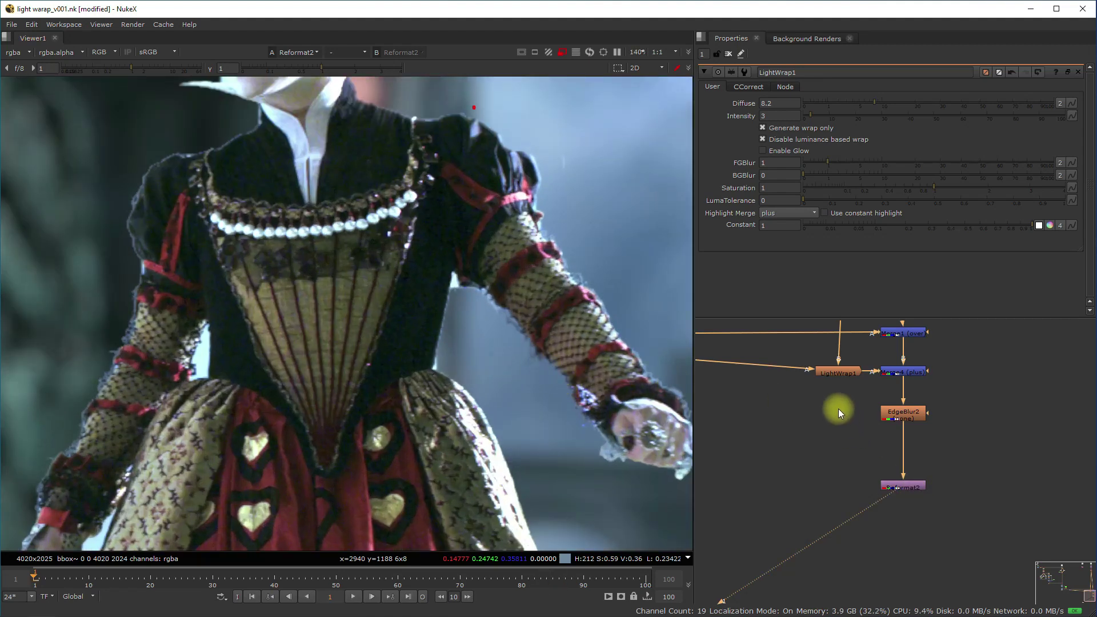
scroll(551, 352, down, 1)
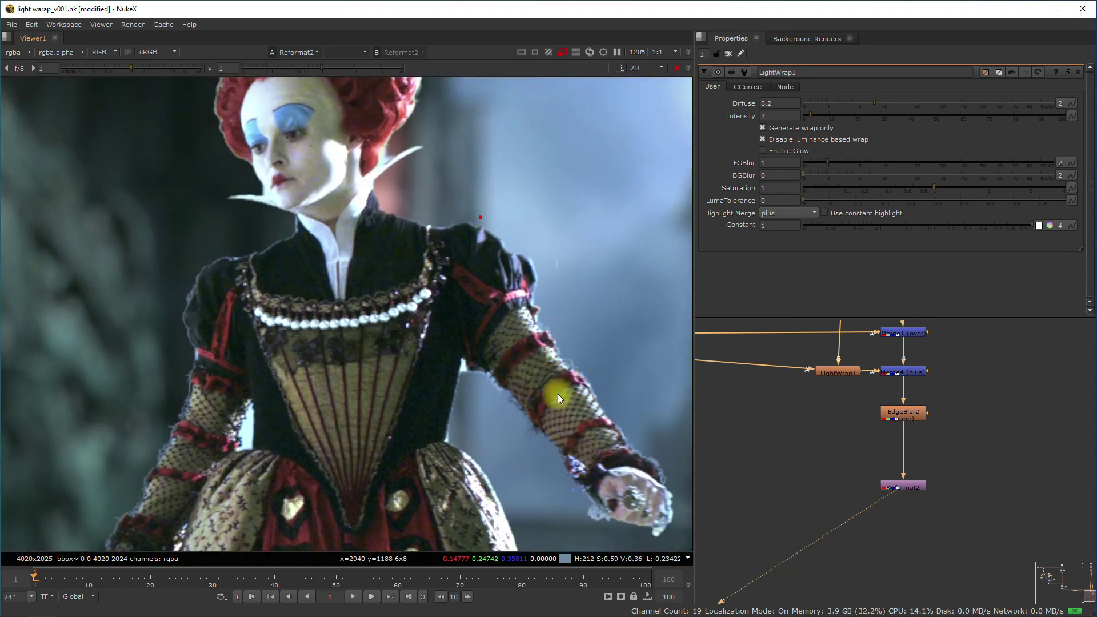
scroll(558, 383, down, 3)
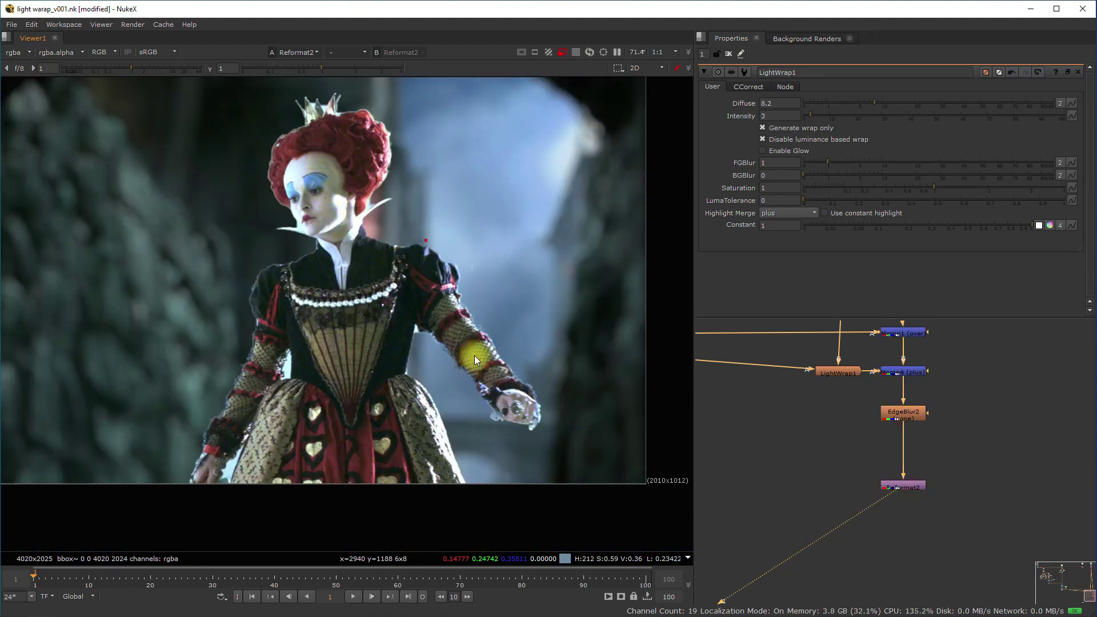
scroll(475, 355, up, 4)
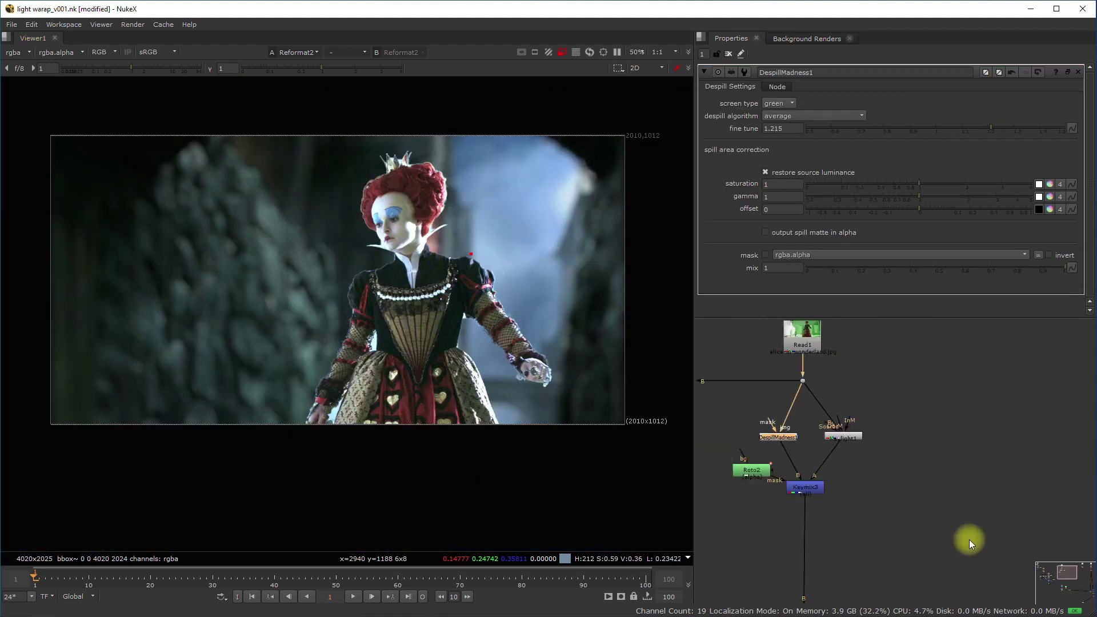
Step: View the composite at the EdgeBlur2 node
middle_drag(969, 539, 877, 410)
scroll(976, 476, up, 2)
click(977, 475)
key(1)
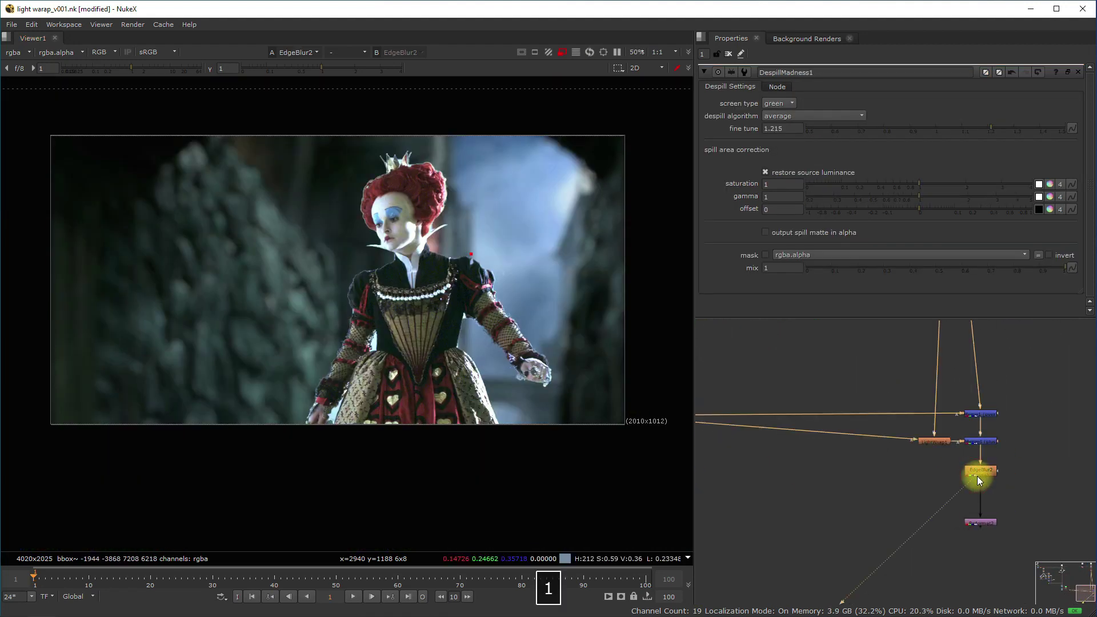